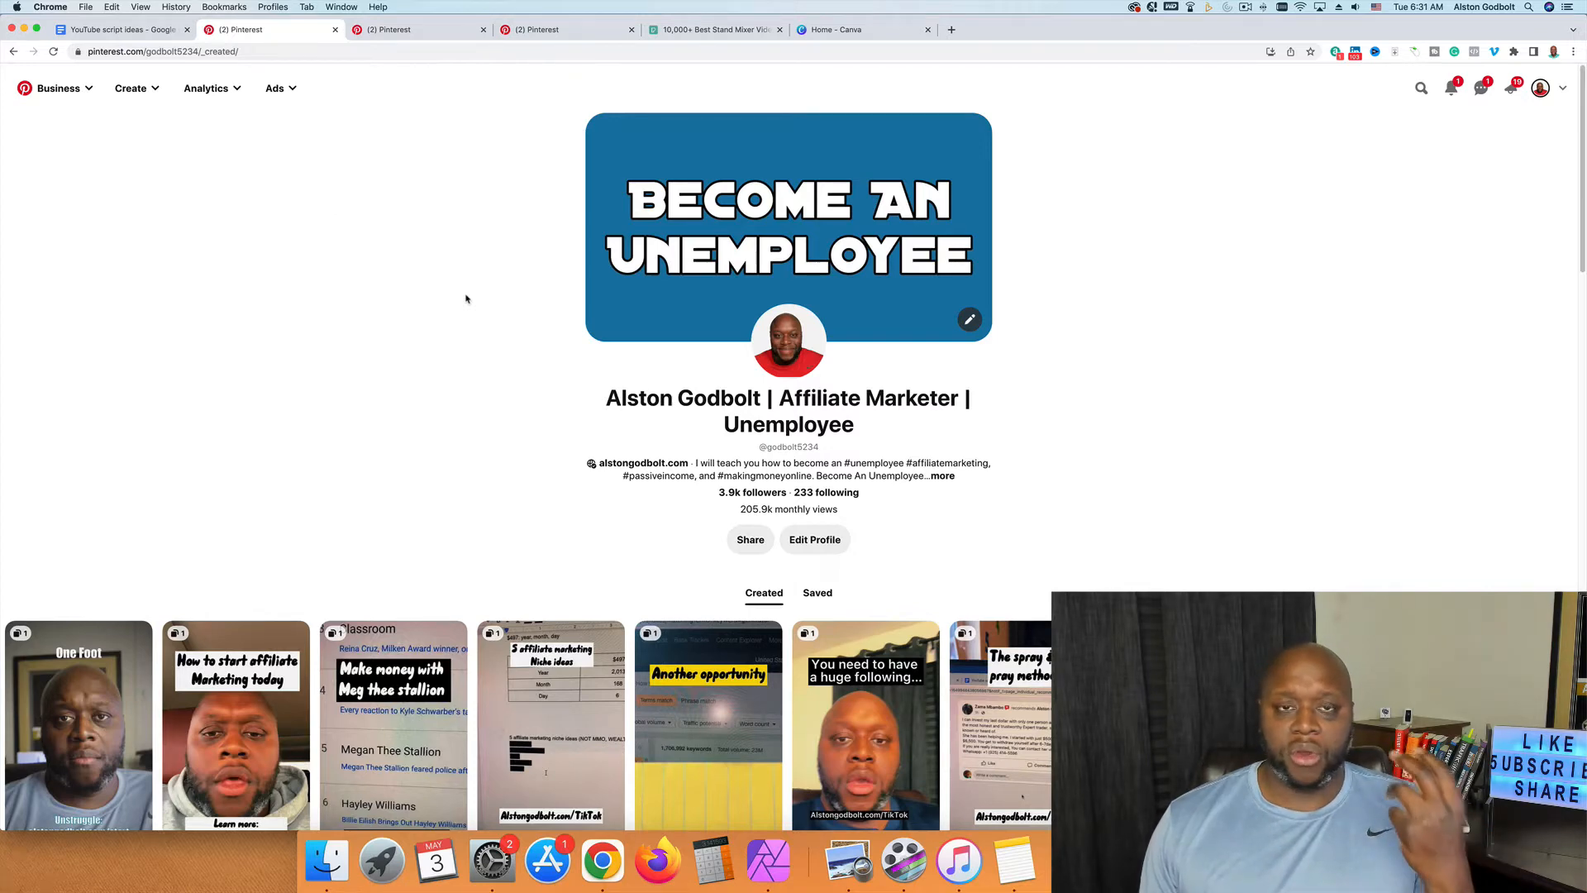
Step: Look over the profile's created pins and the Pinterest results for stand mixer review
scroll(467, 299, "down", 3)
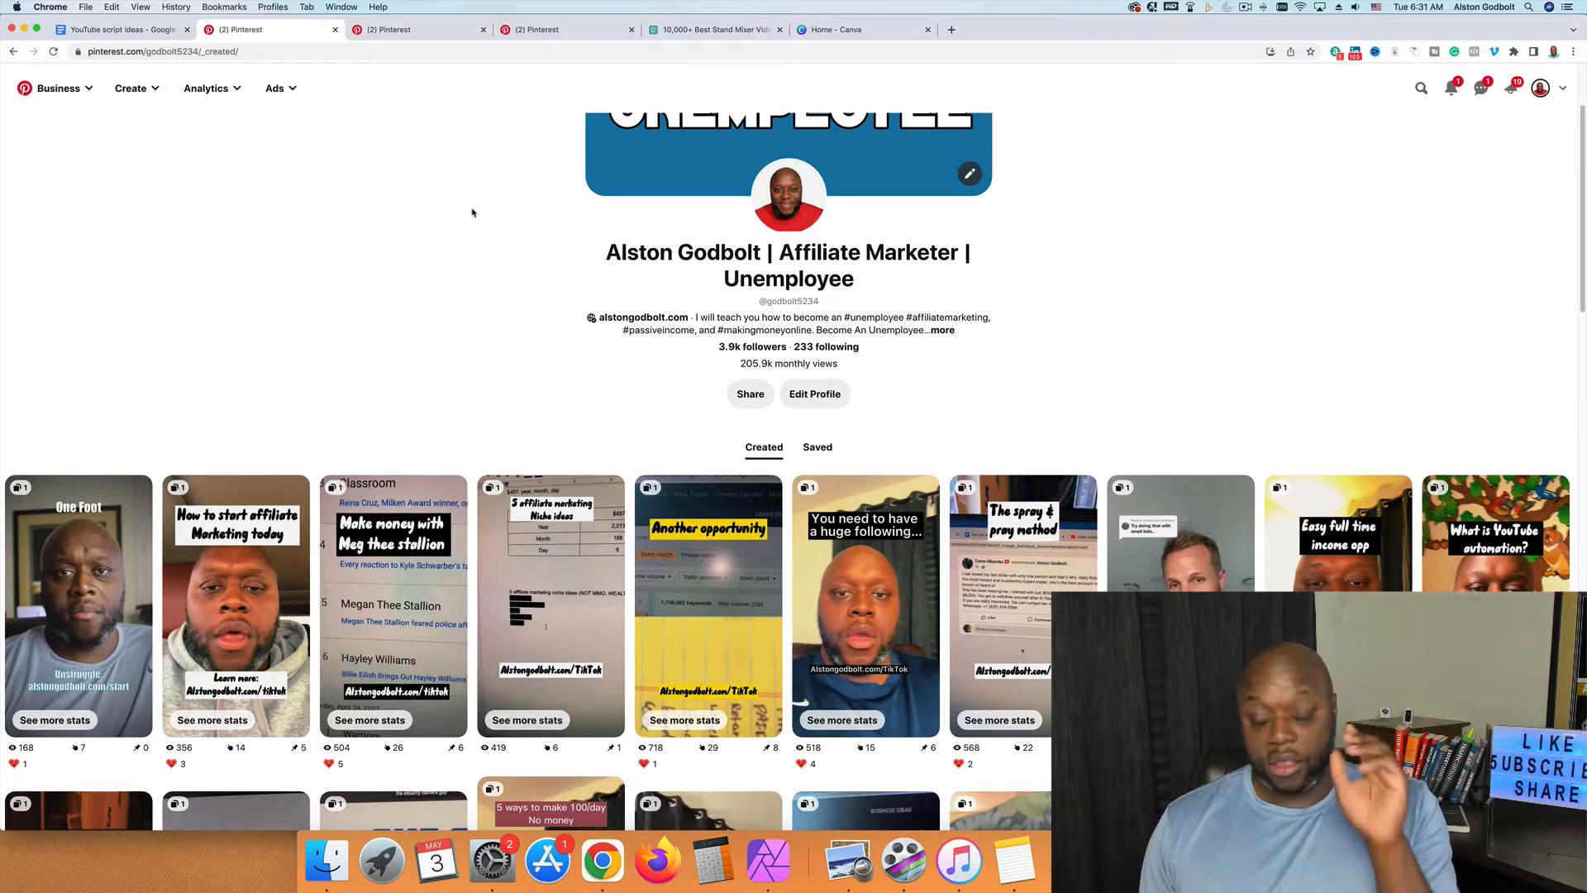
left_click(419, 30)
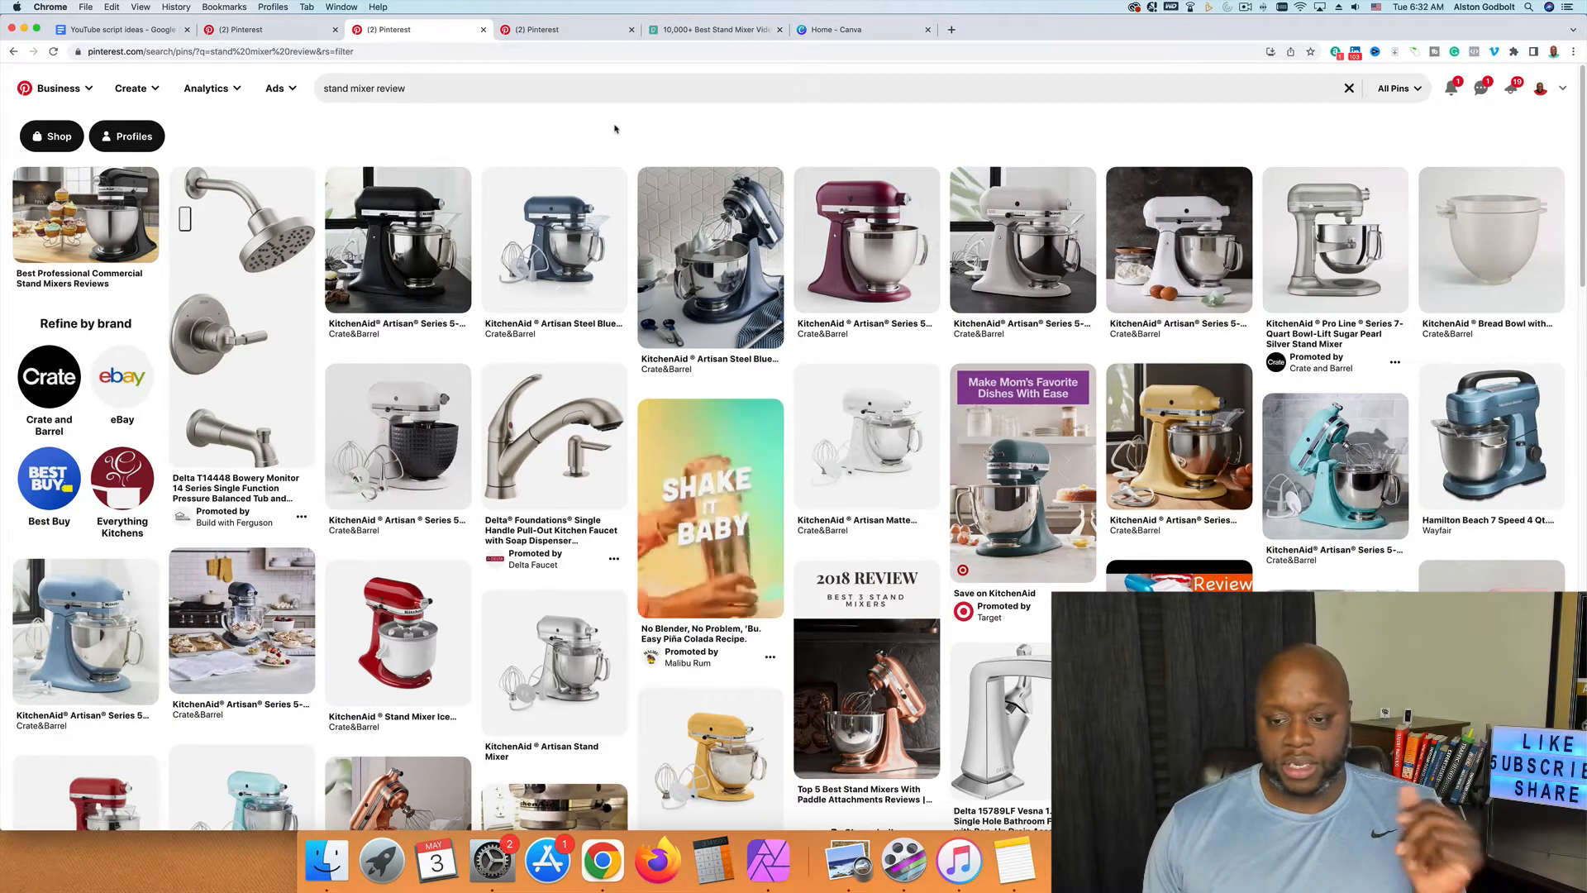
scroll(614, 129, "down", 3)
scroll(614, 133, "down", 5)
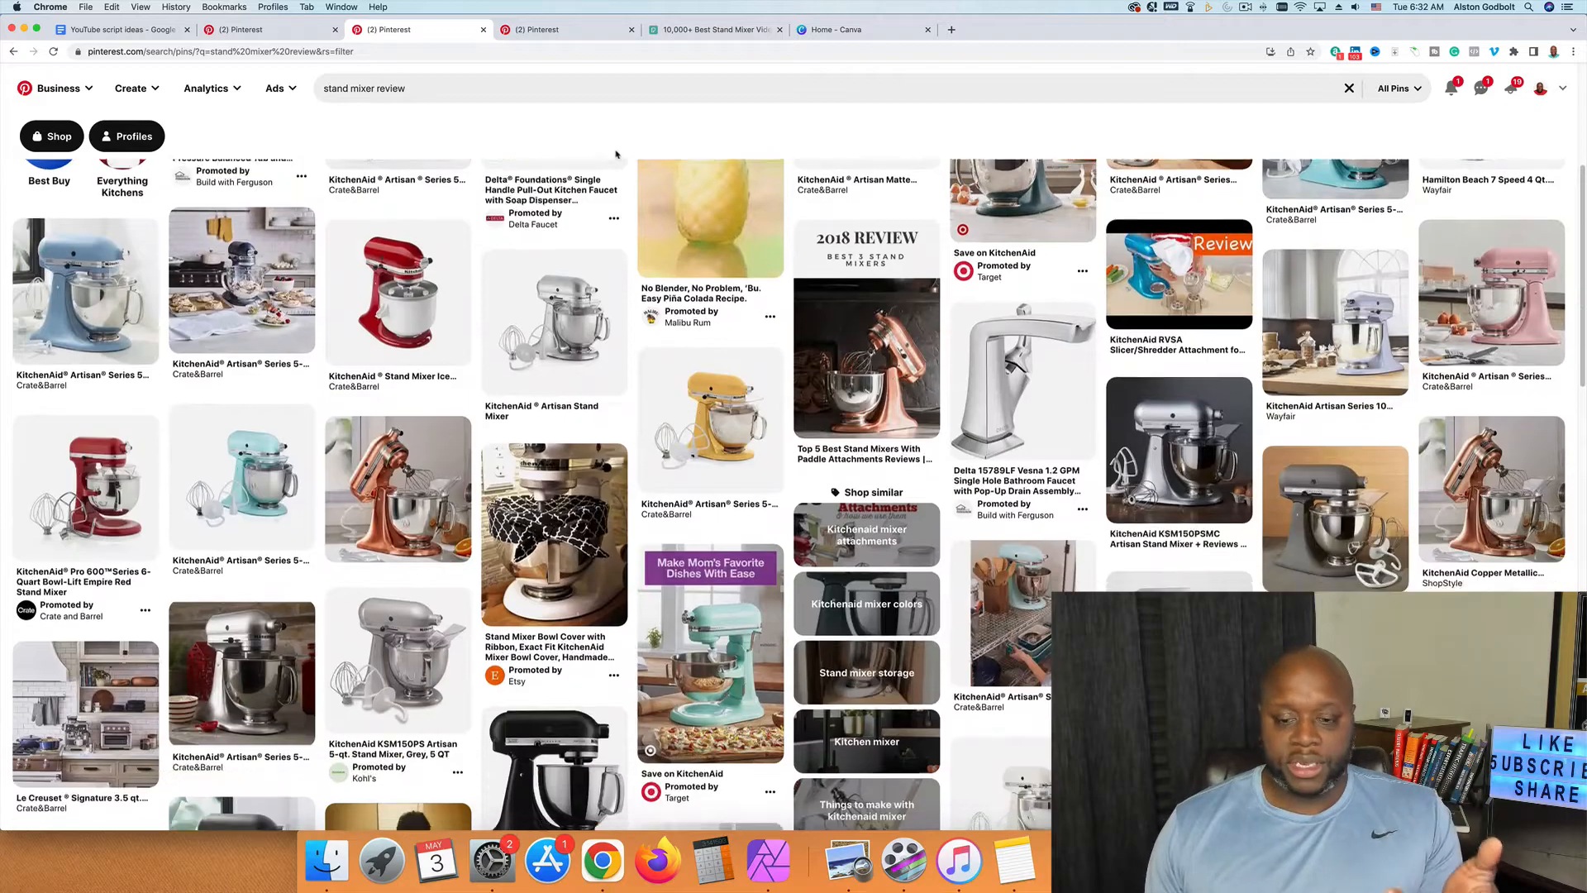
scroll(614, 159, "down", 6)
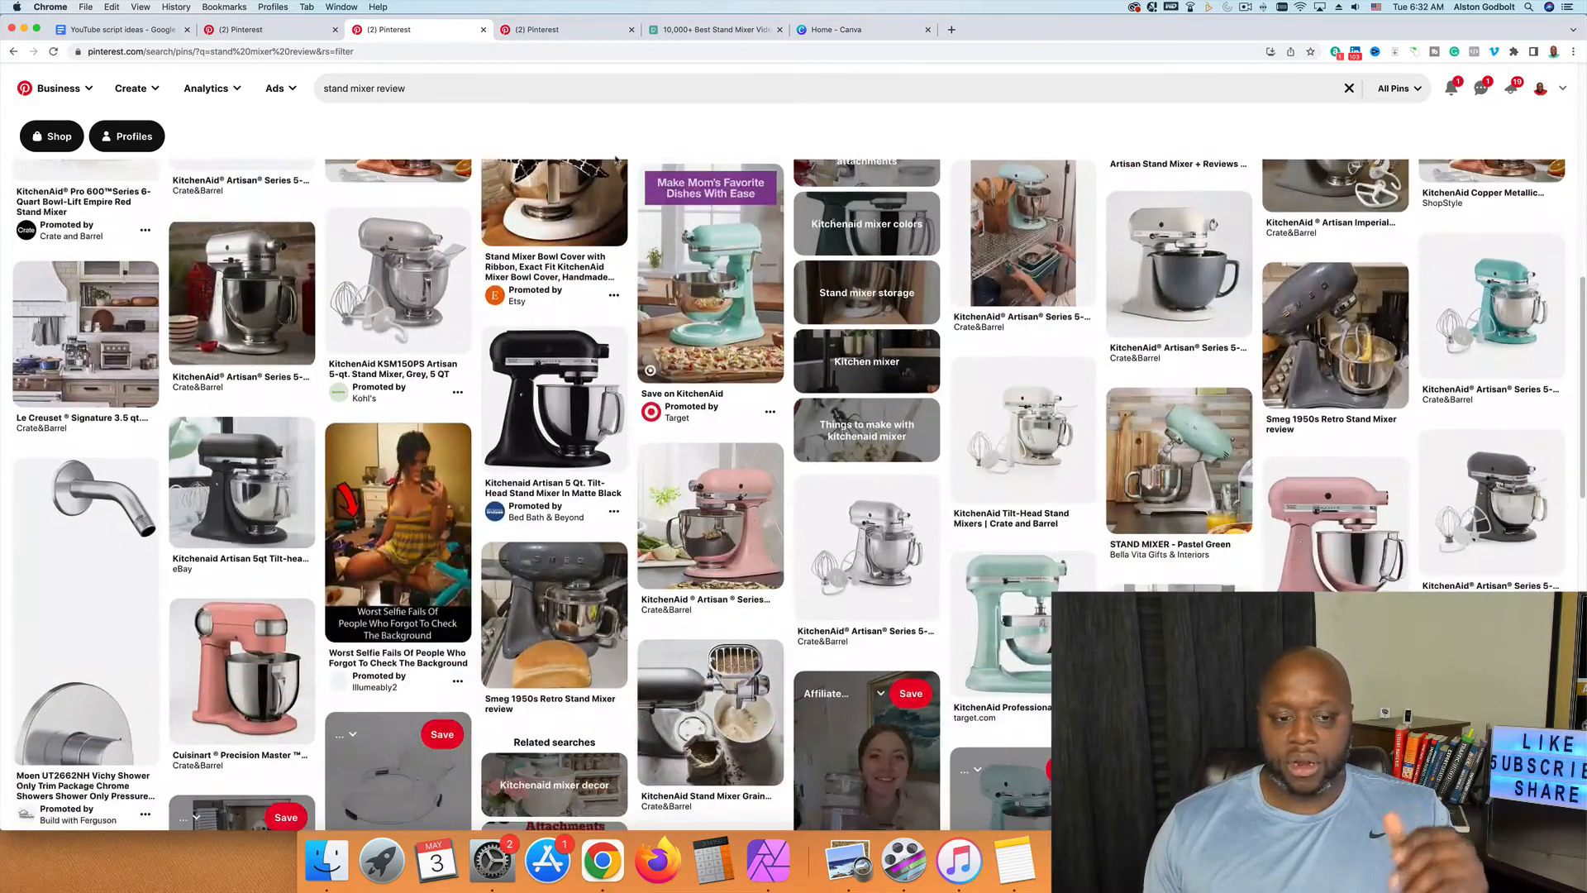
scroll(616, 158, "down", 2)
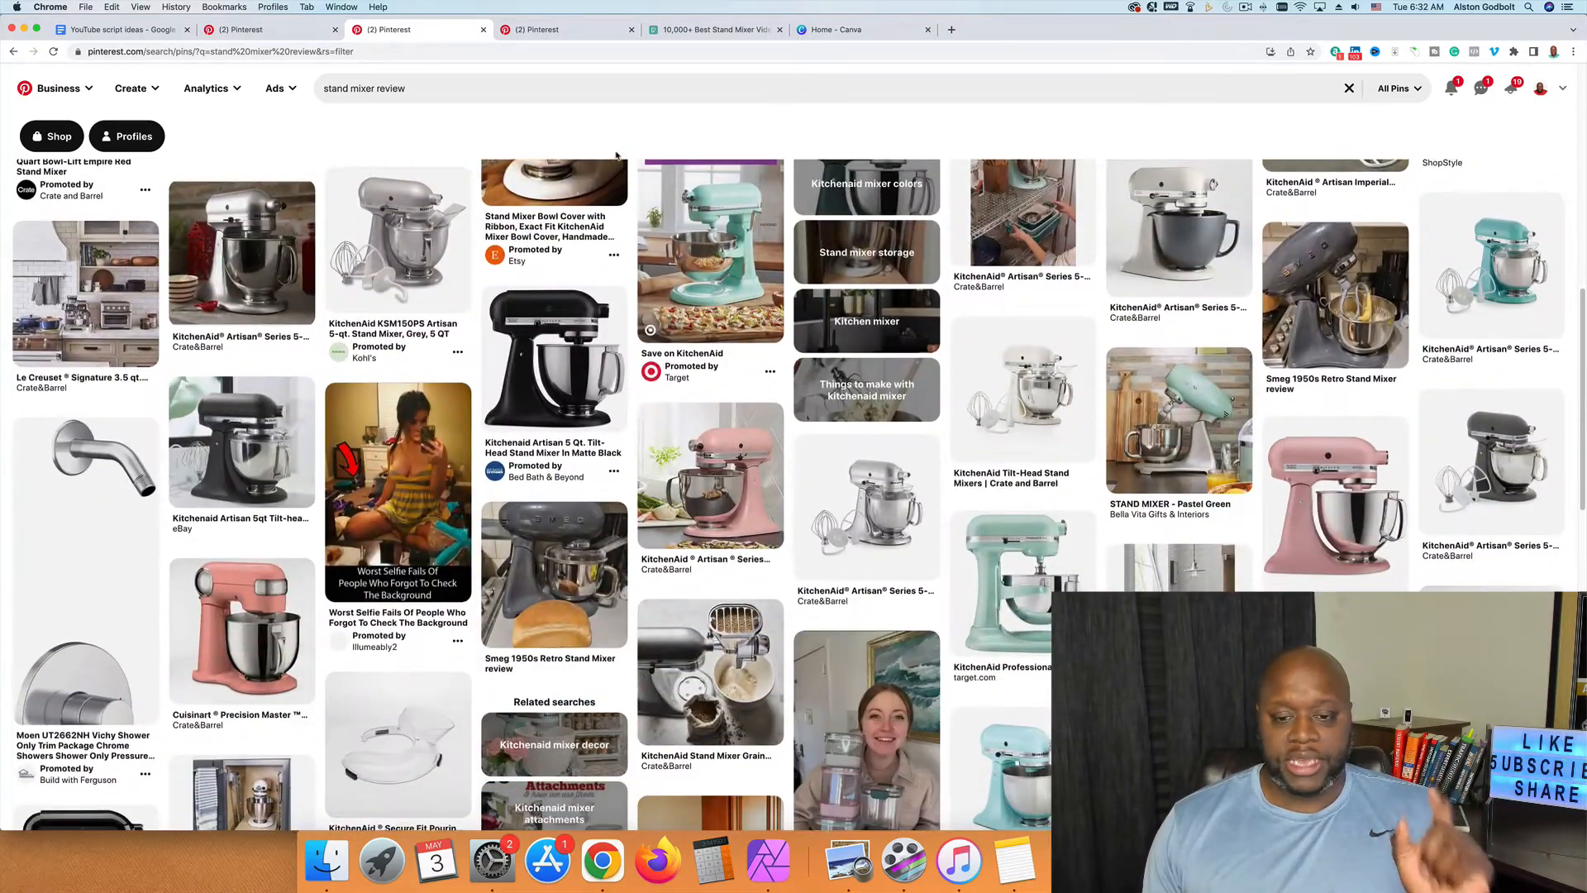
scroll(1015, 321, "down", 5)
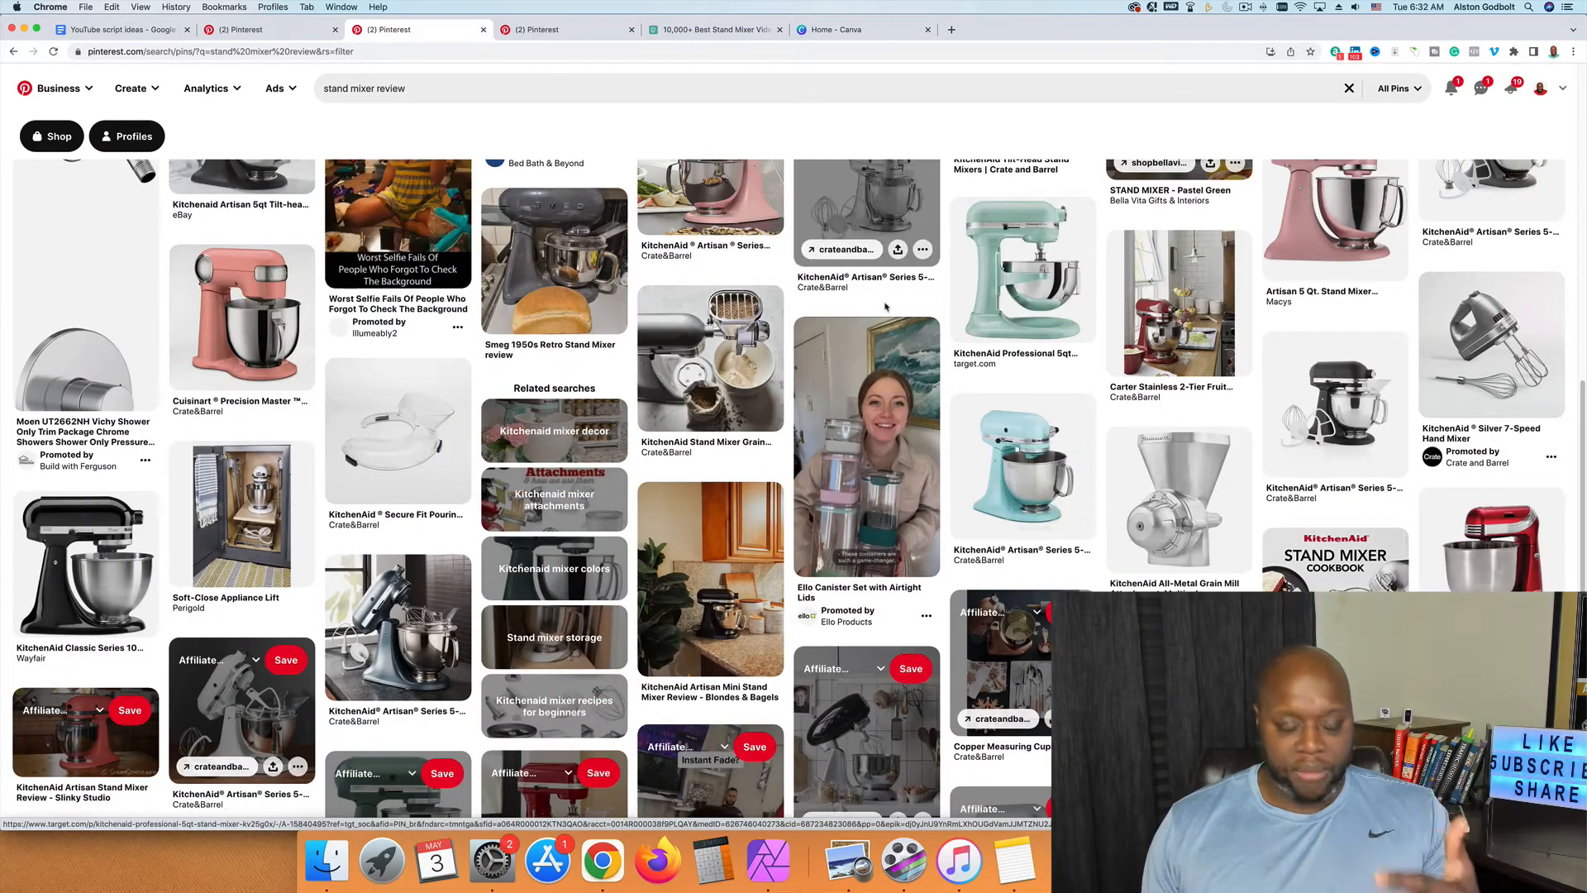
Step: Search Pinterest for sound bar in the other open Pinterest page
left_click(543, 39)
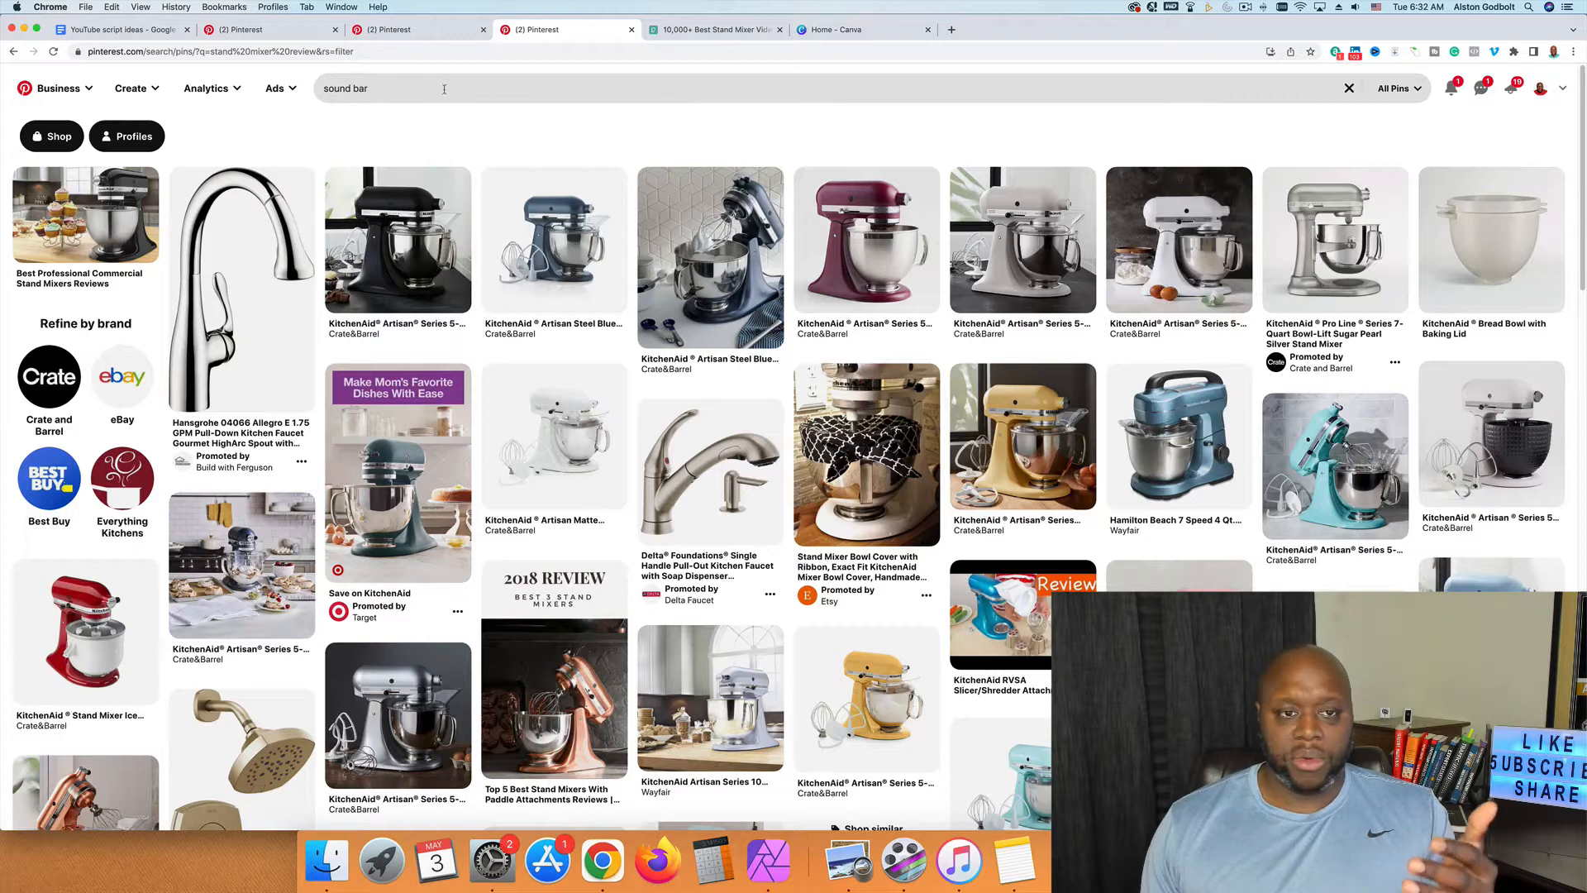
left_click(410, 89)
key("Return")
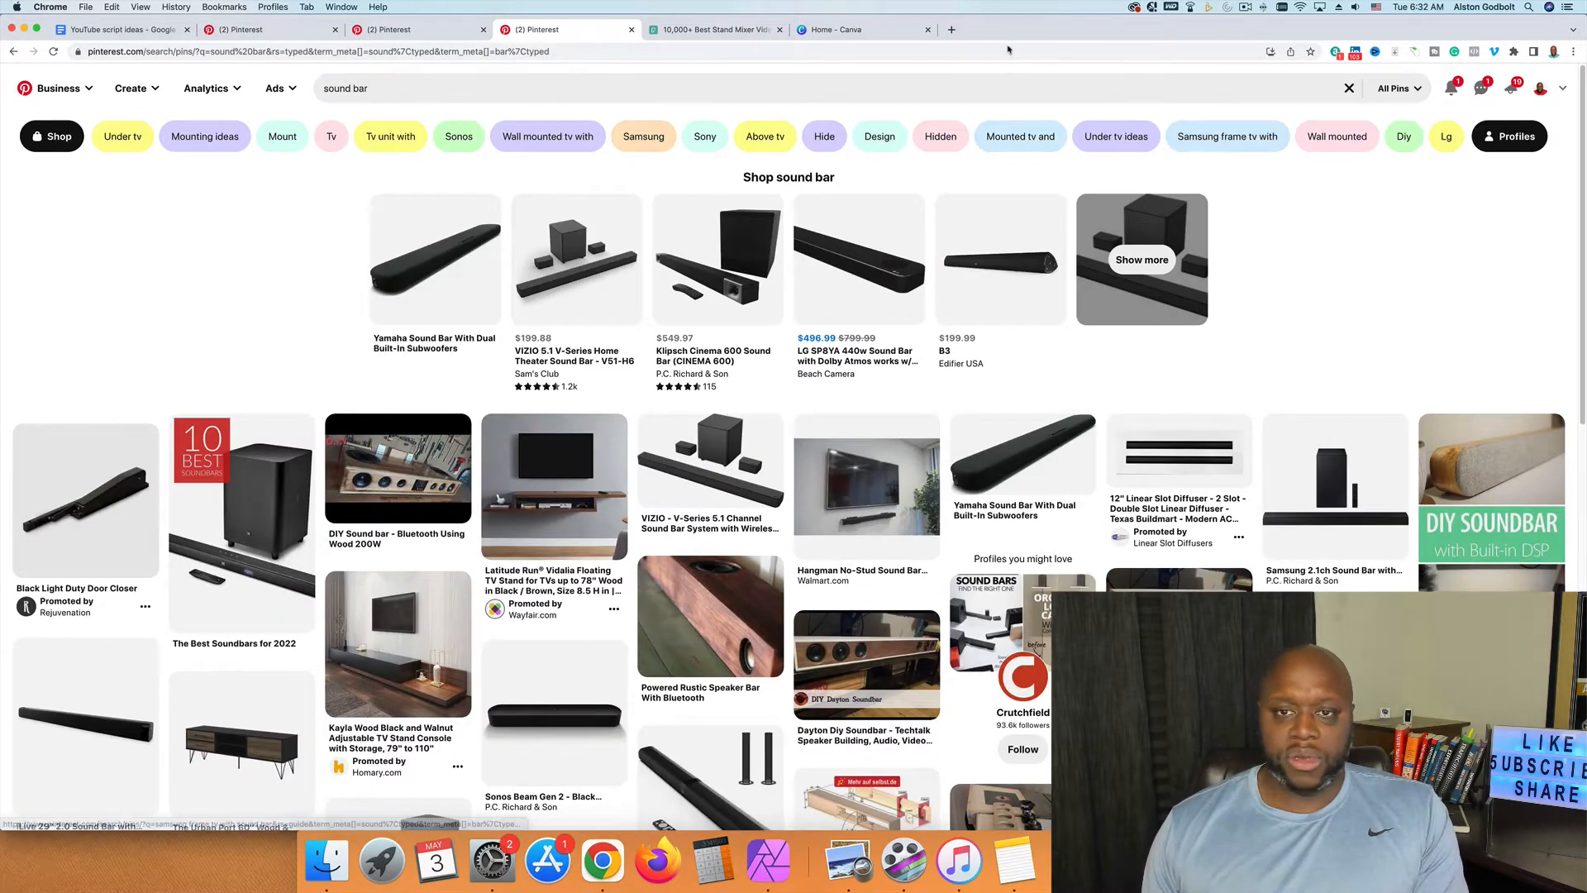
Step: Open amazon.com in a new browser tab
left_click(952, 31)
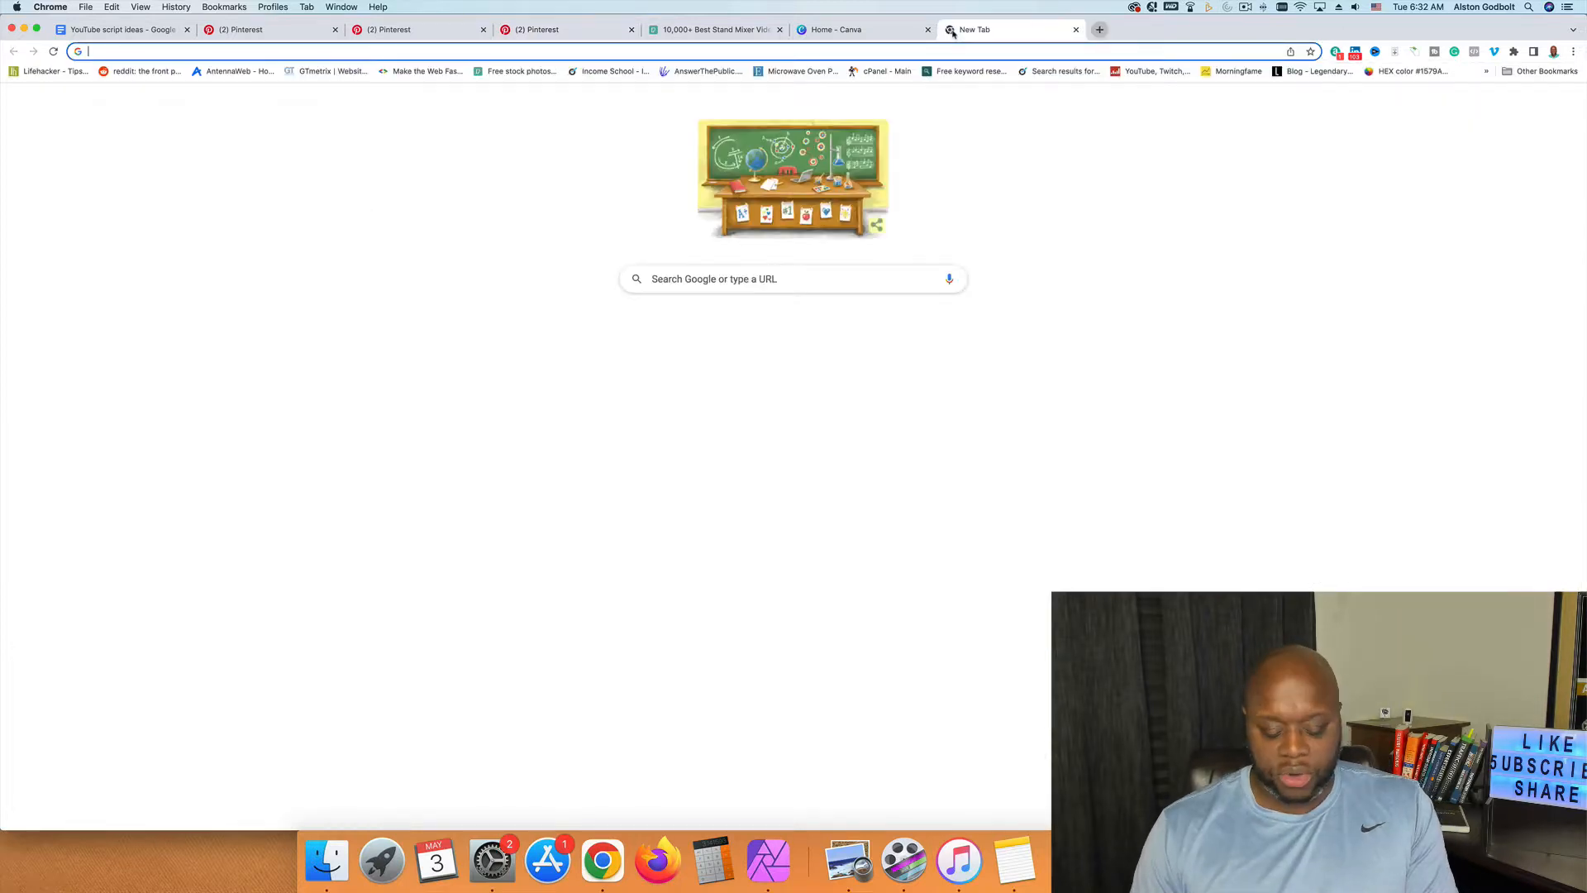
type("amazon.com")
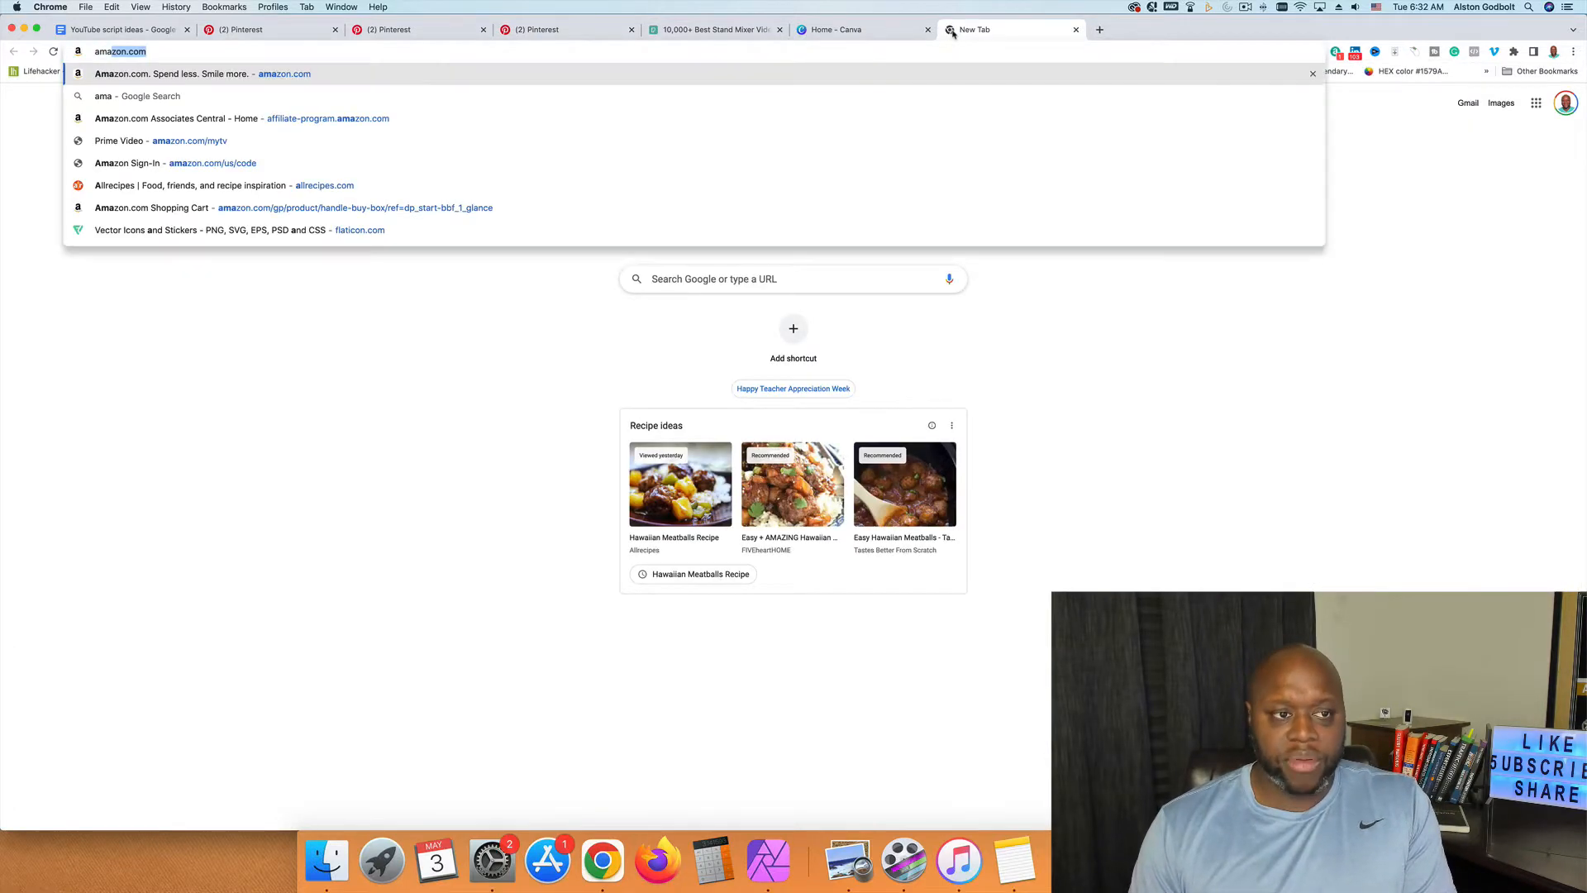
key("Return")
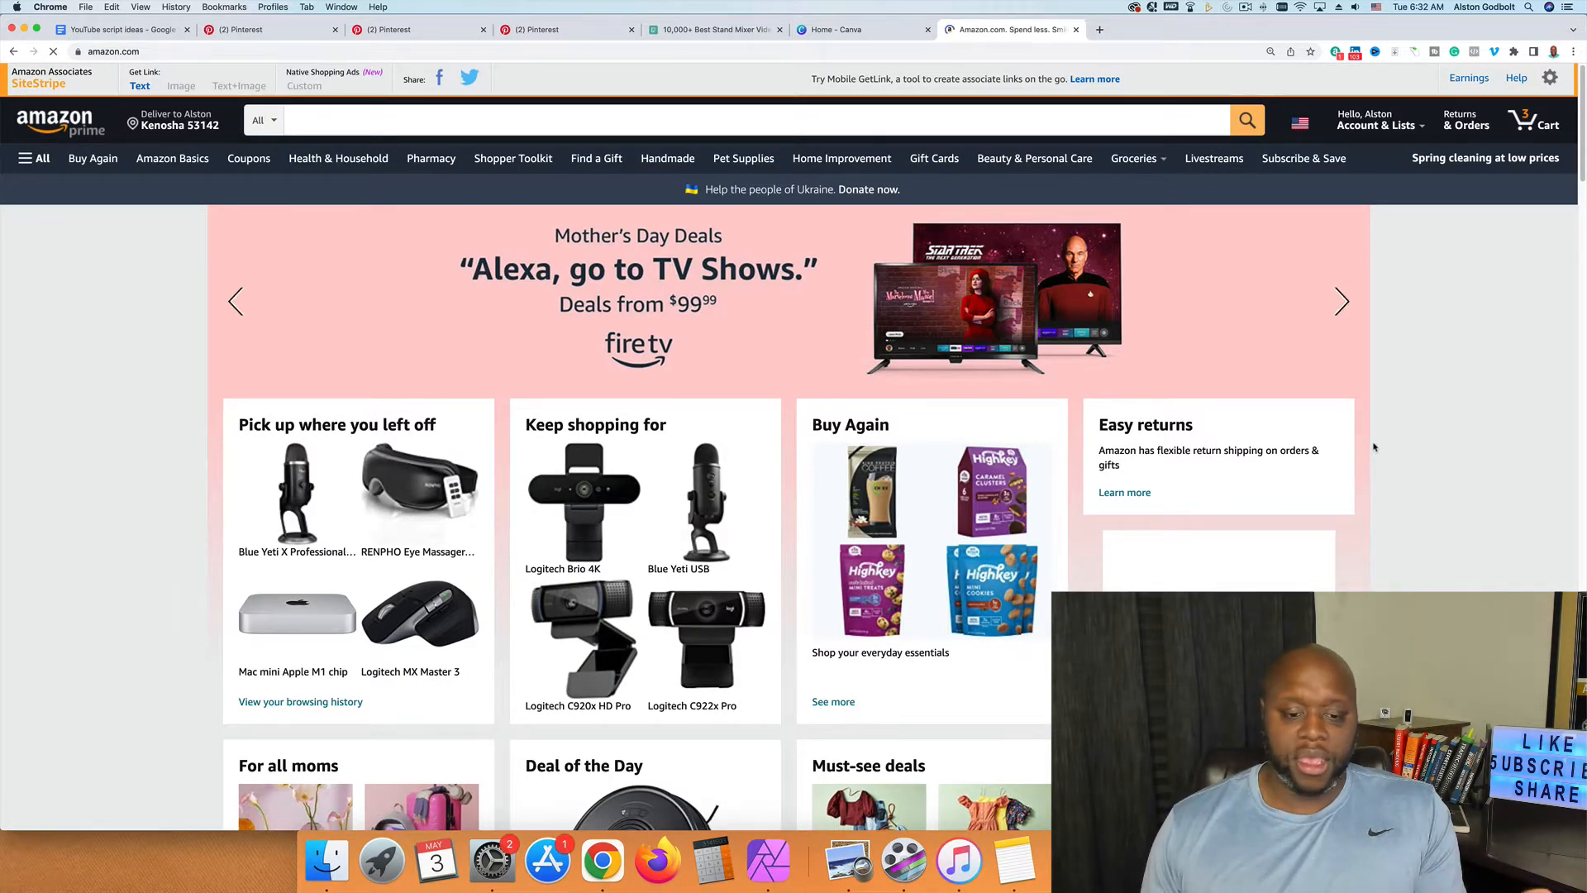
Step: Locate the Become an Affiliate link in the Amazon home page footer and return to the page start
scroll(1374, 447, "down", 1)
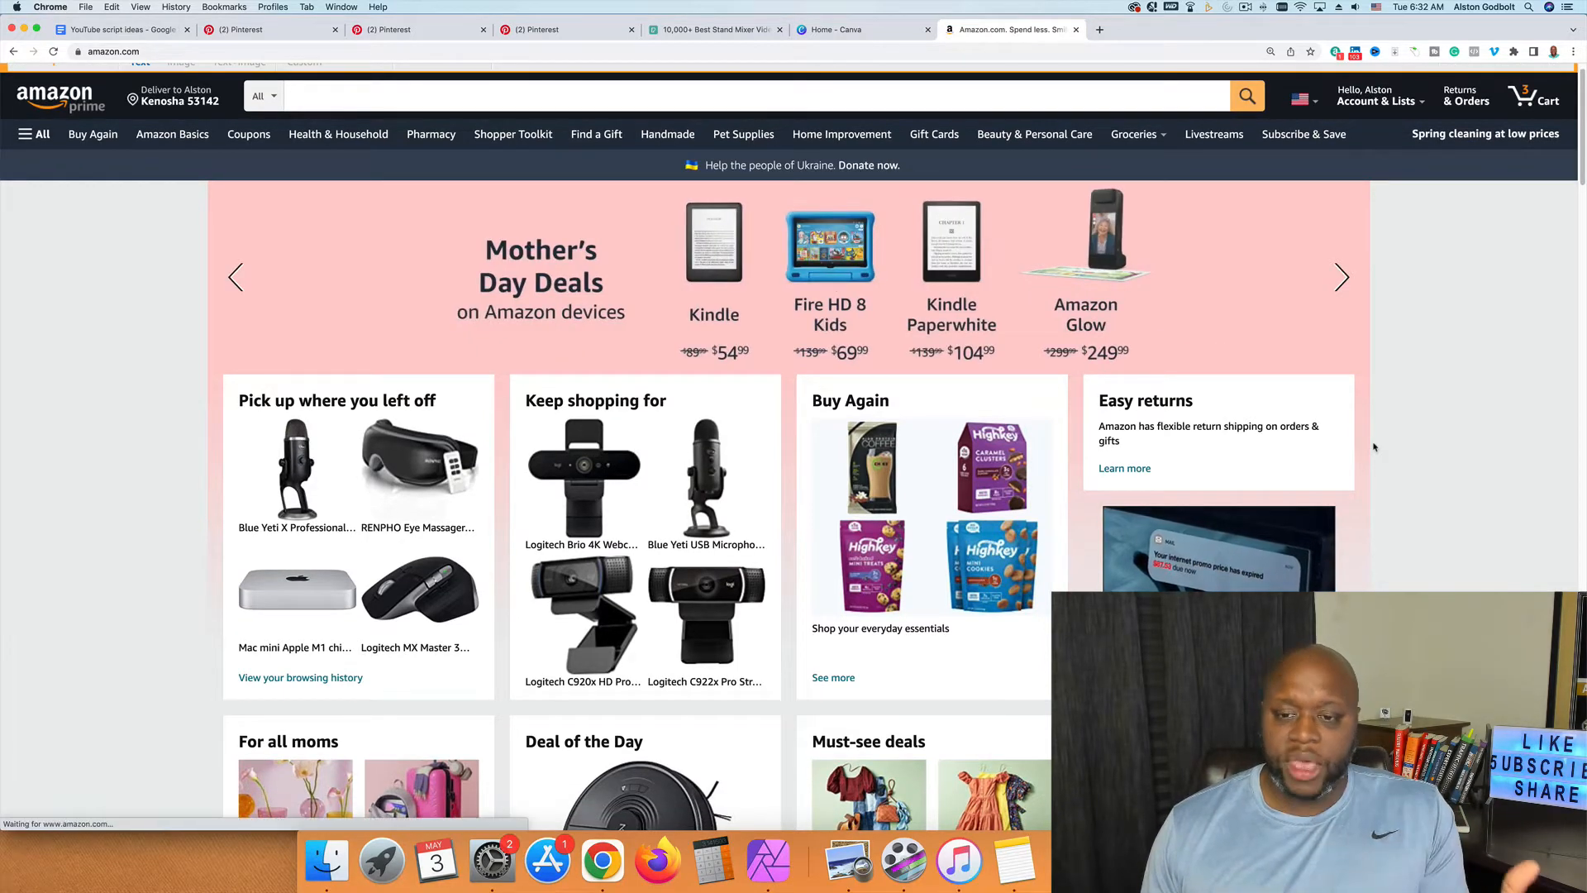
scroll(1374, 447, "down", 10)
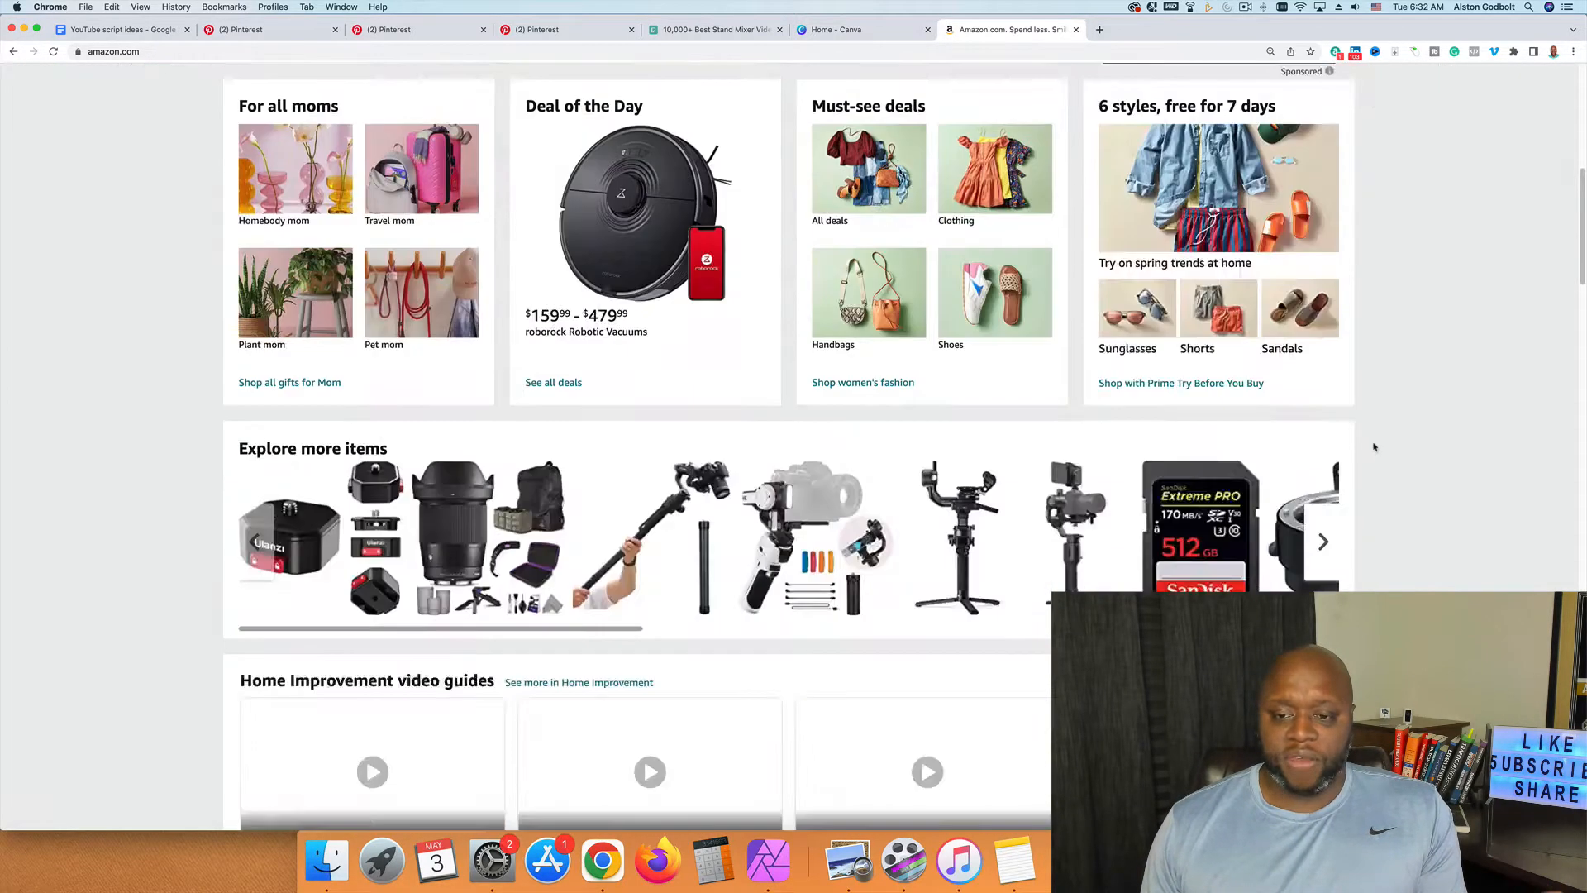
scroll(1373, 447, "down", 20)
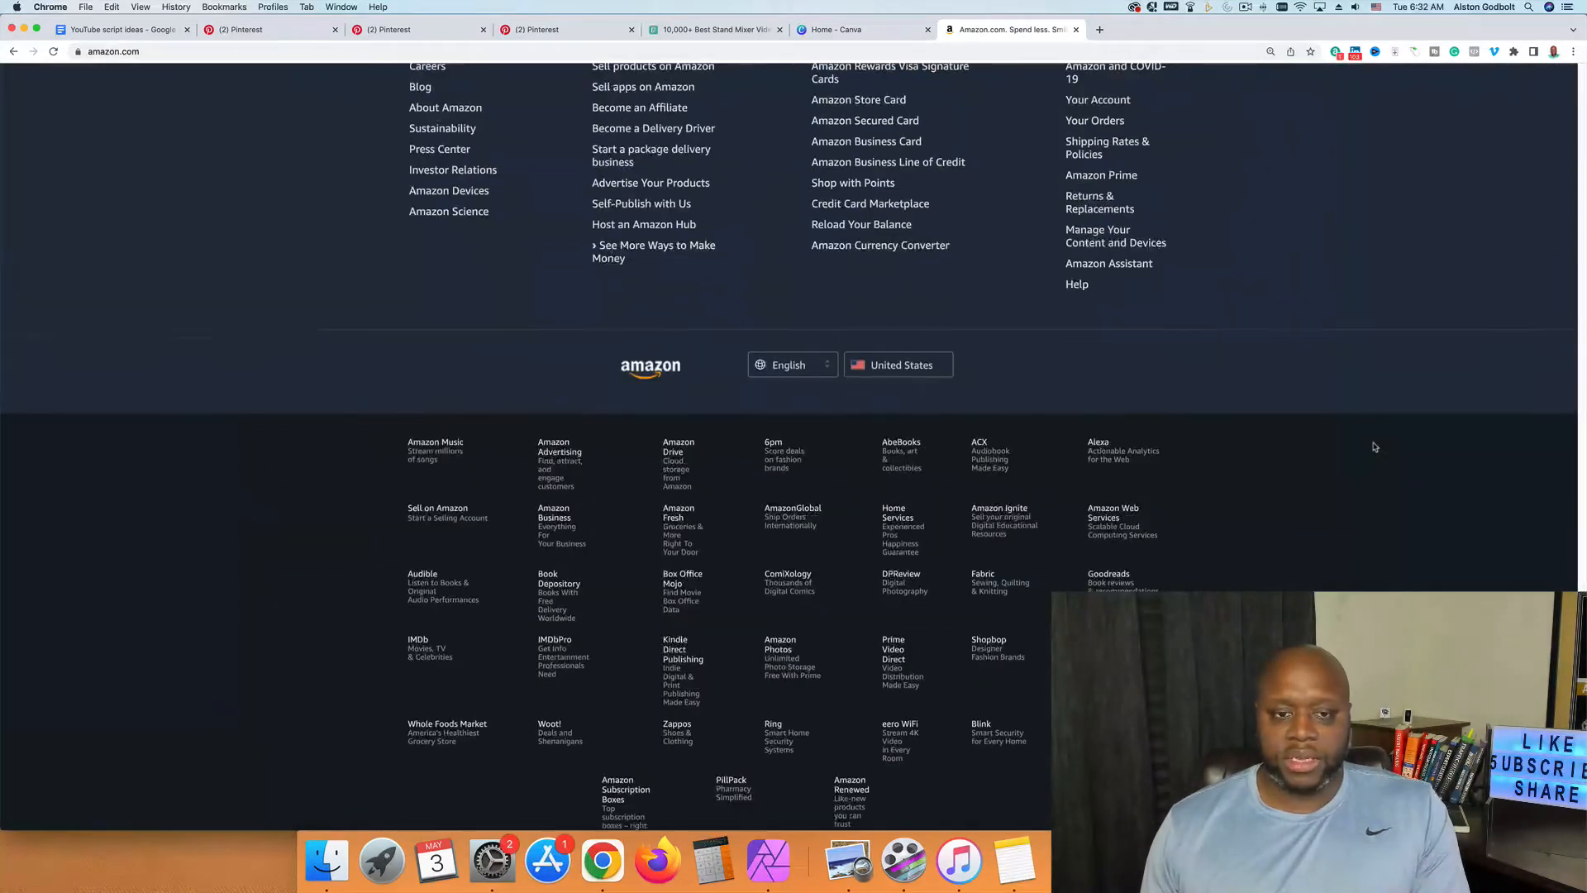
scroll(1374, 447, "up", 3)
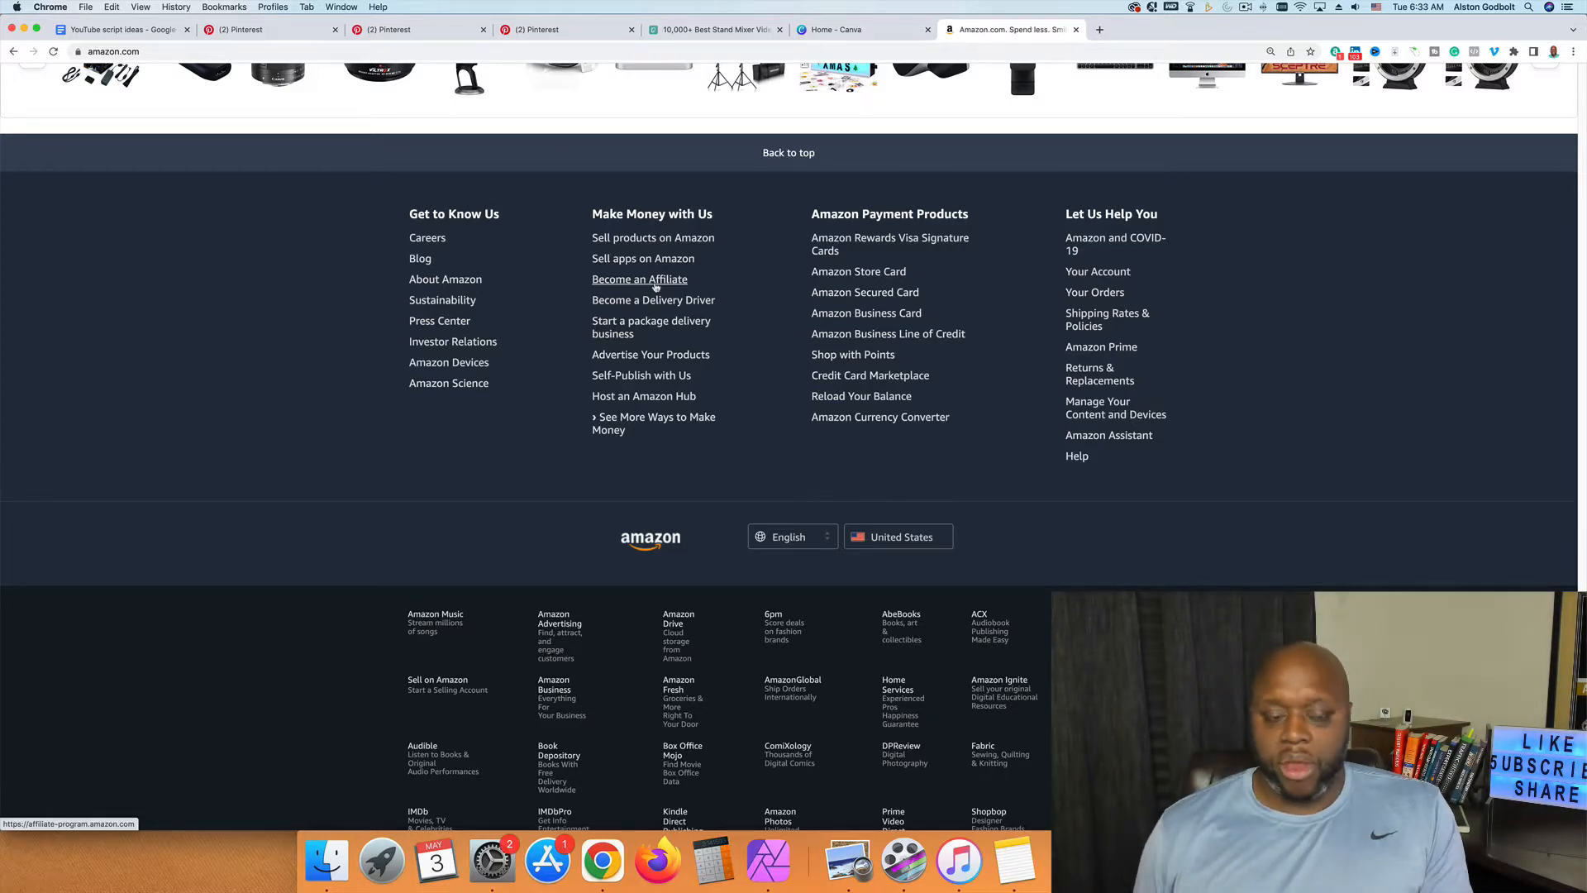
scroll(655, 287, "up", 15)
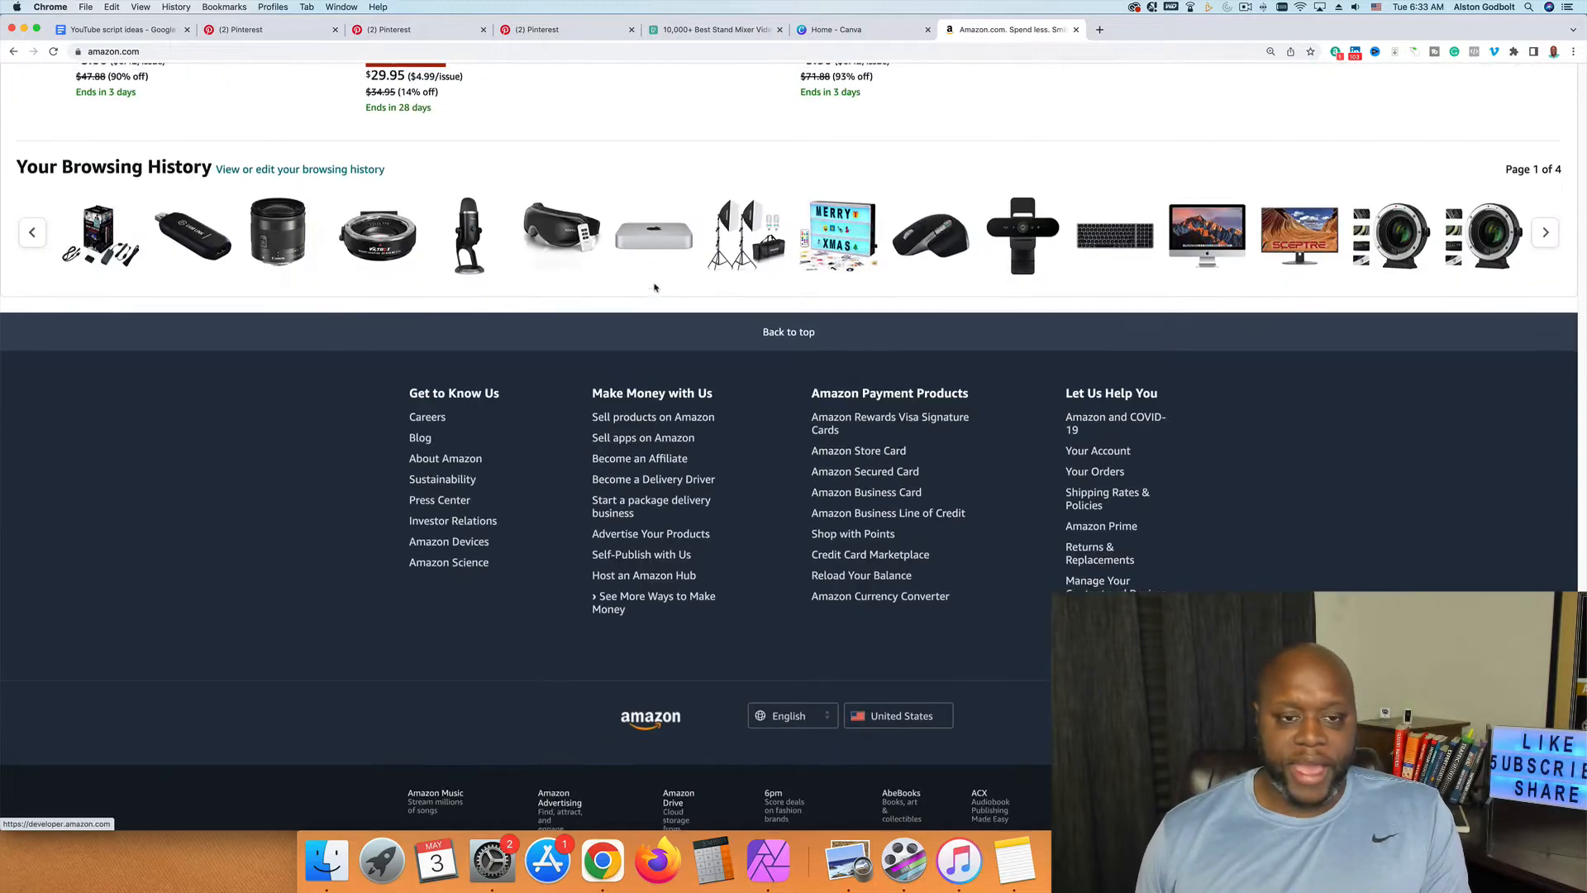
scroll(674, 298, "up", 15)
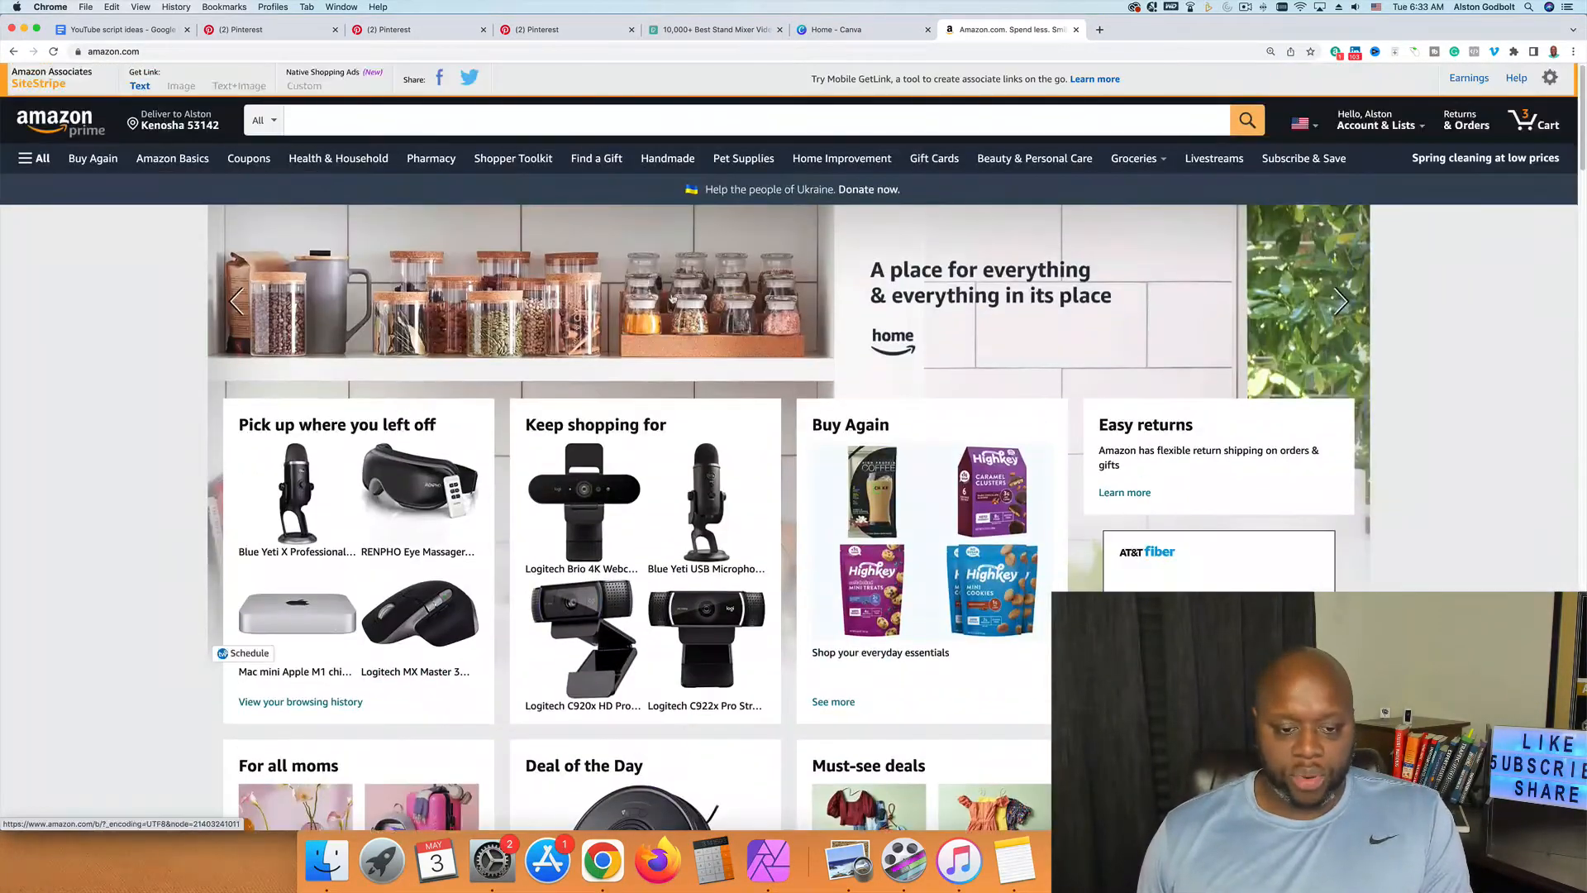
Step: Search Amazon for the recent query canon m50 and look through the camera listings
scroll(790, 405, "down", 2)
scroll(785, 413, "up", 2)
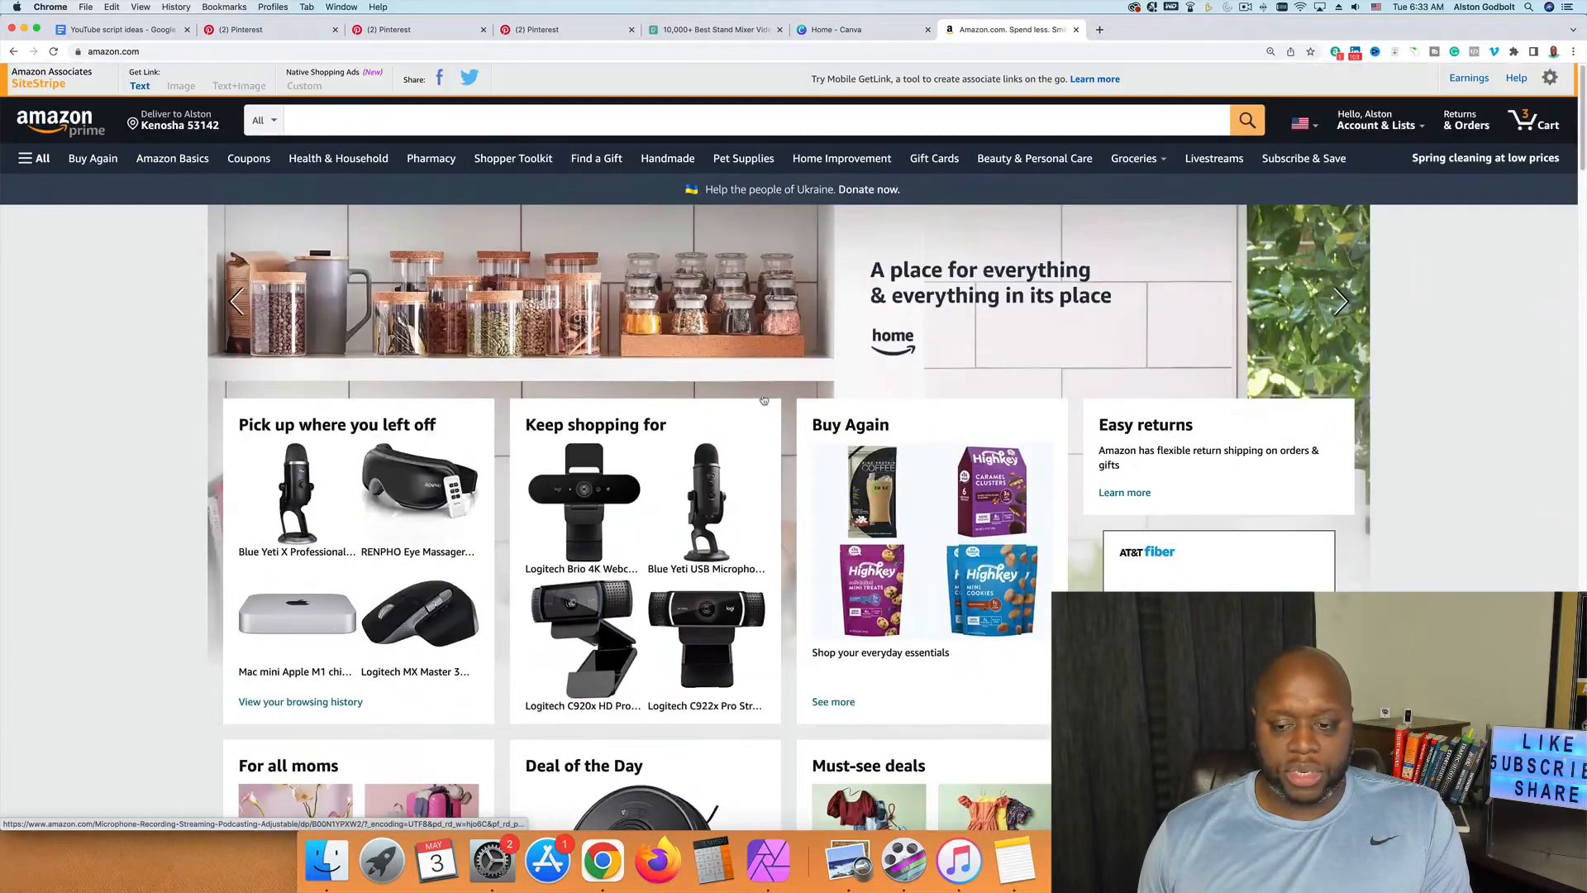
left_click(539, 125)
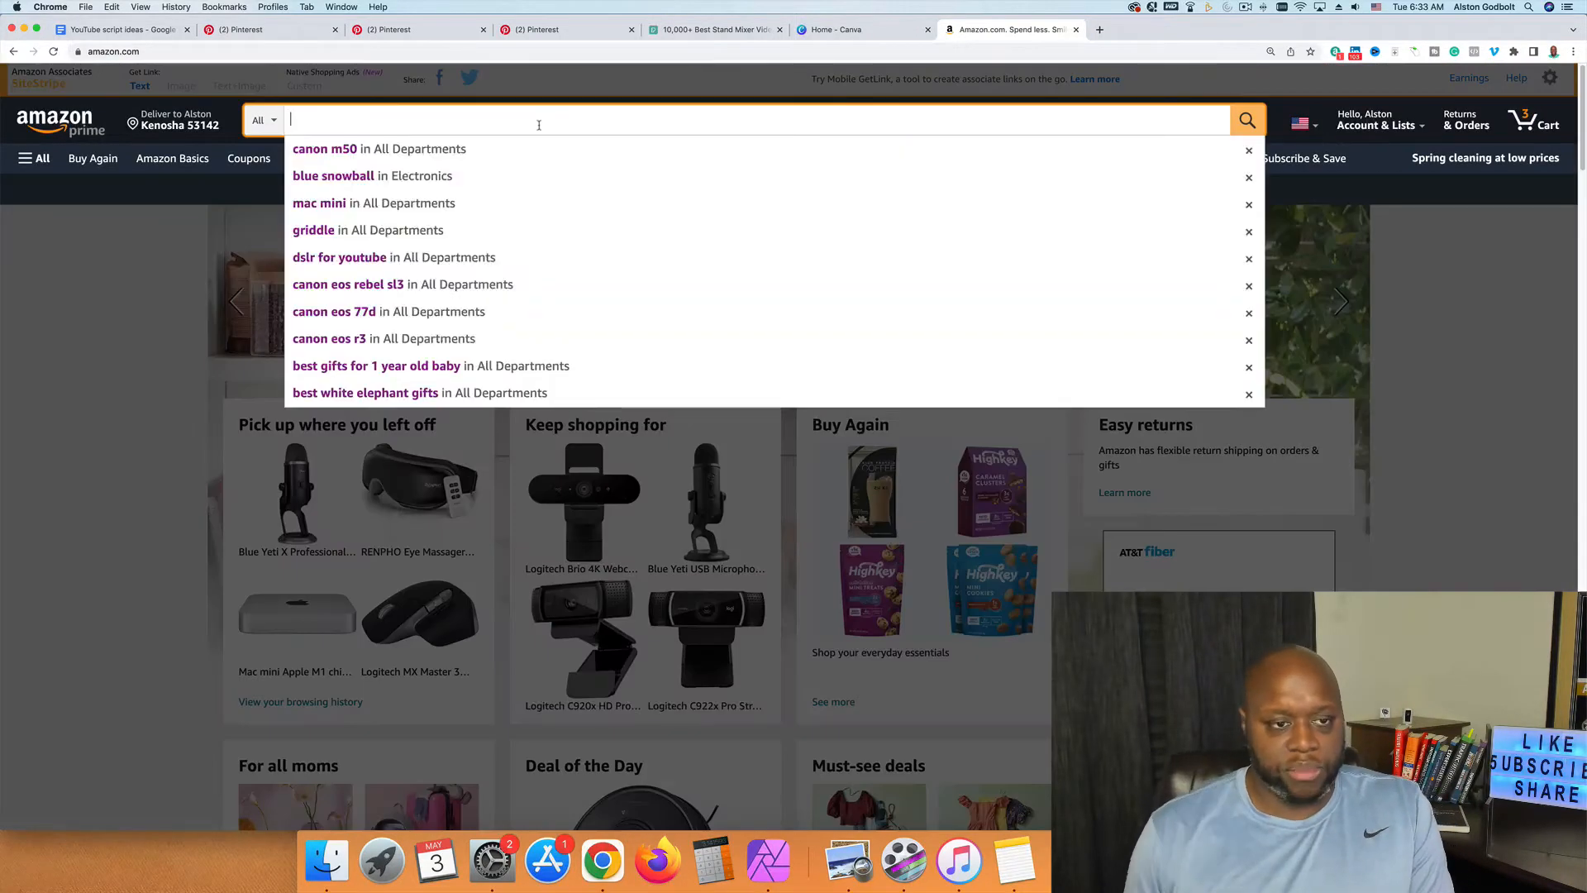
left_click(508, 150)
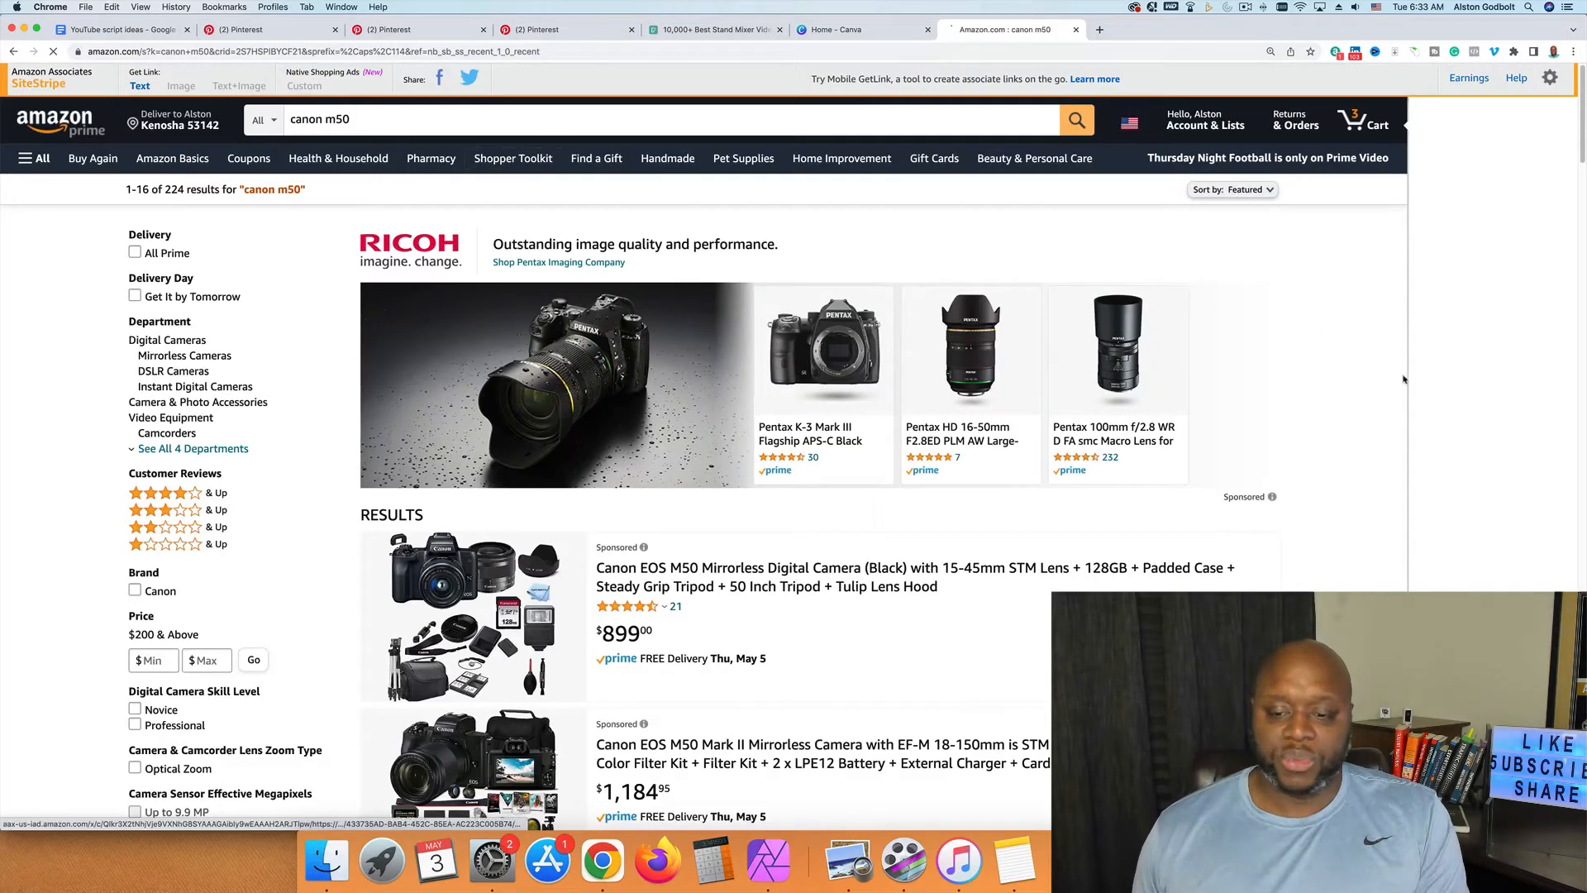
scroll(1403, 378, "down", 5)
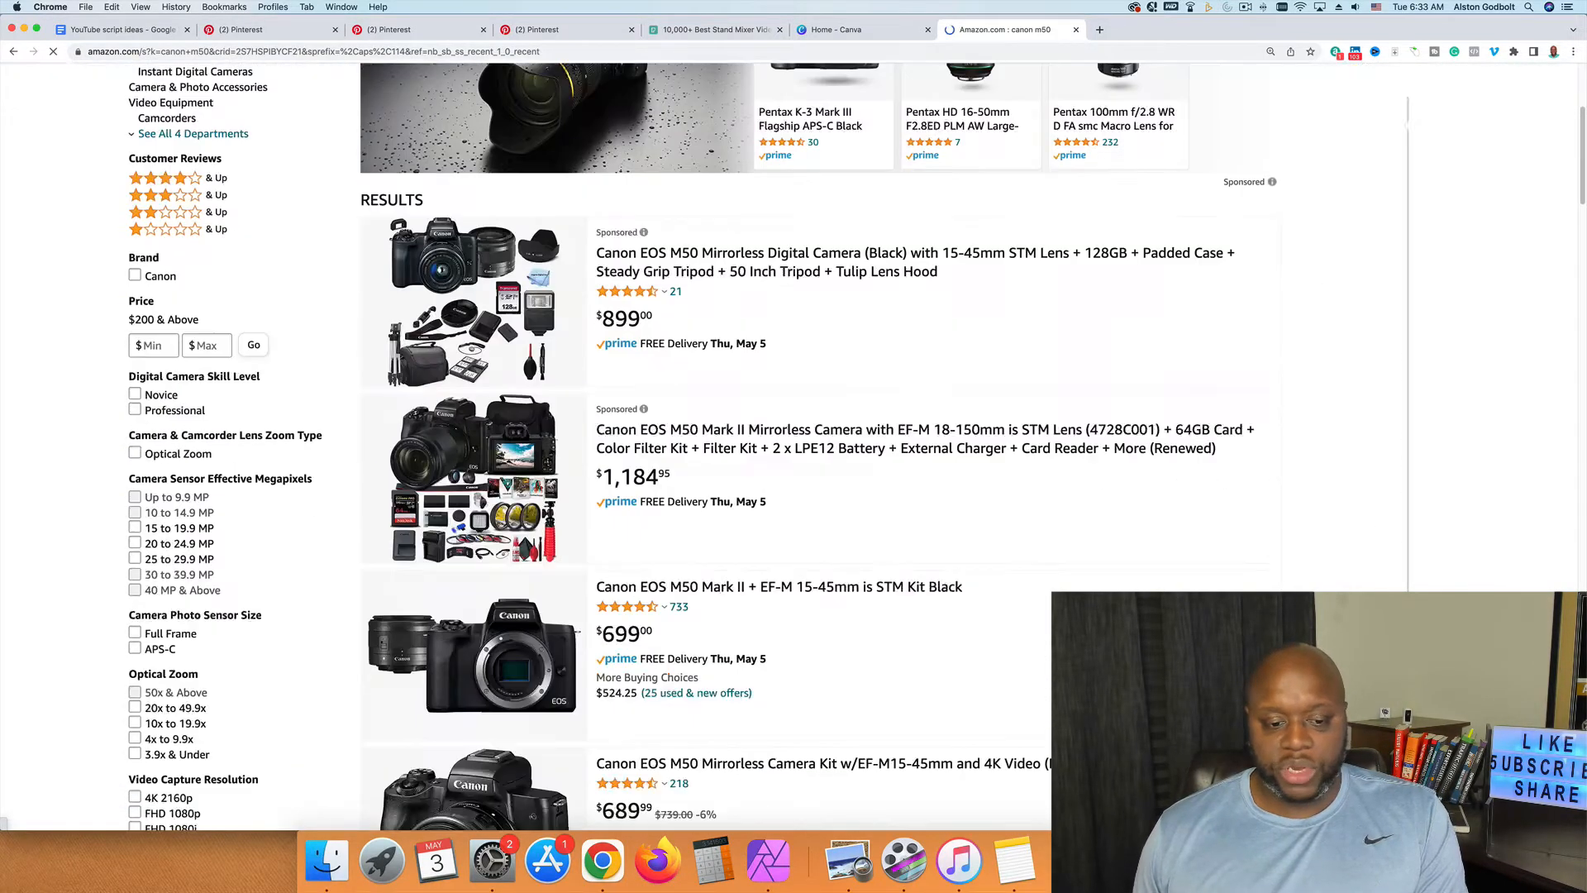
scroll(1403, 379, "down", 4)
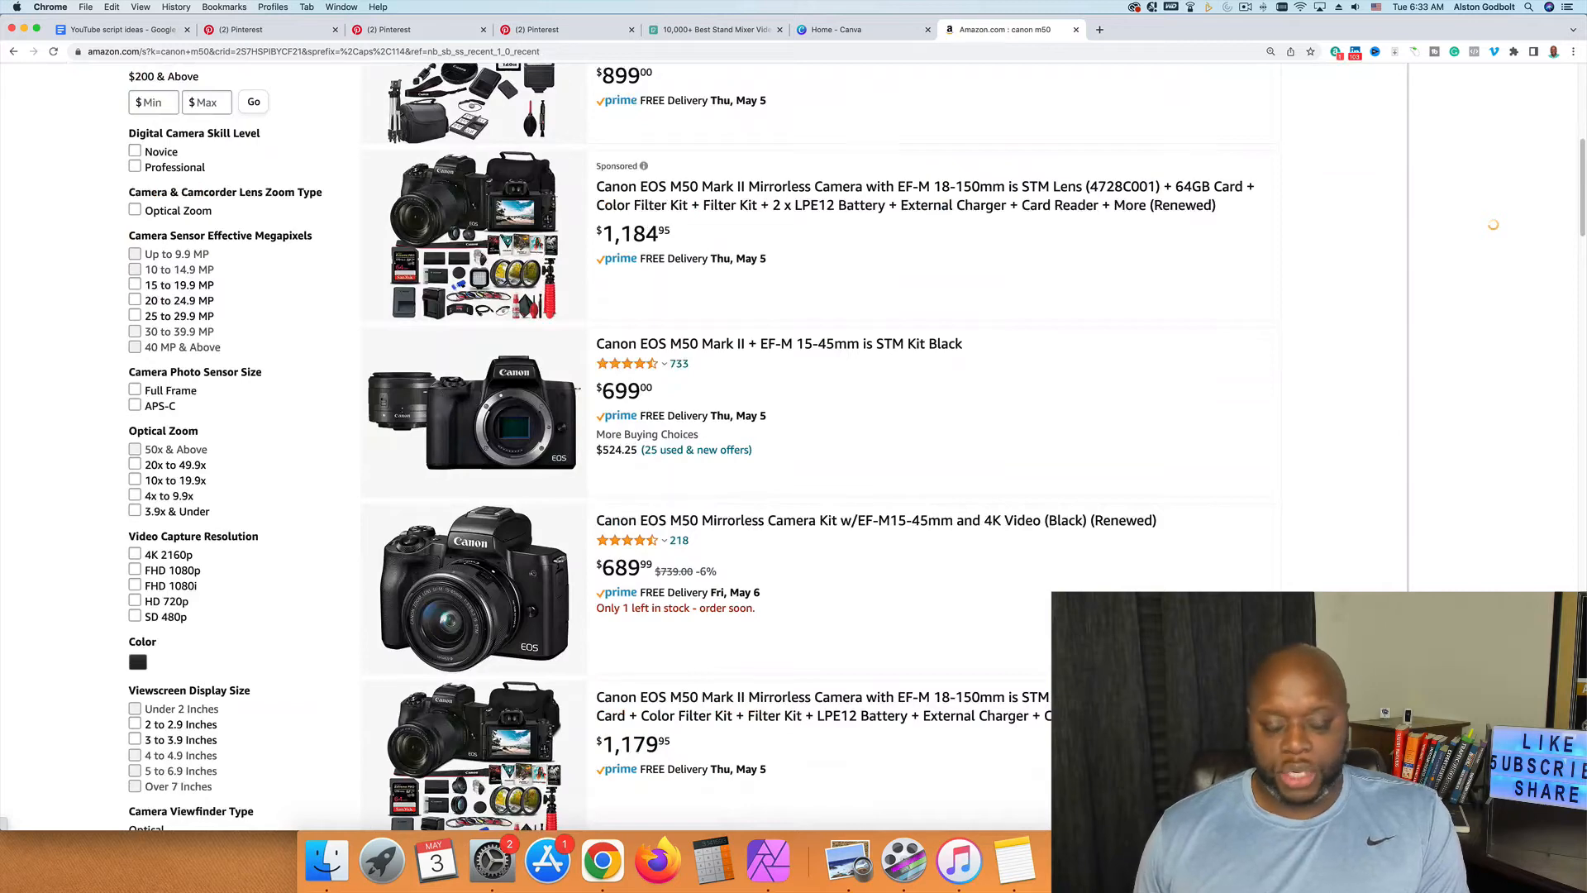
scroll(818, 446, "up", 4)
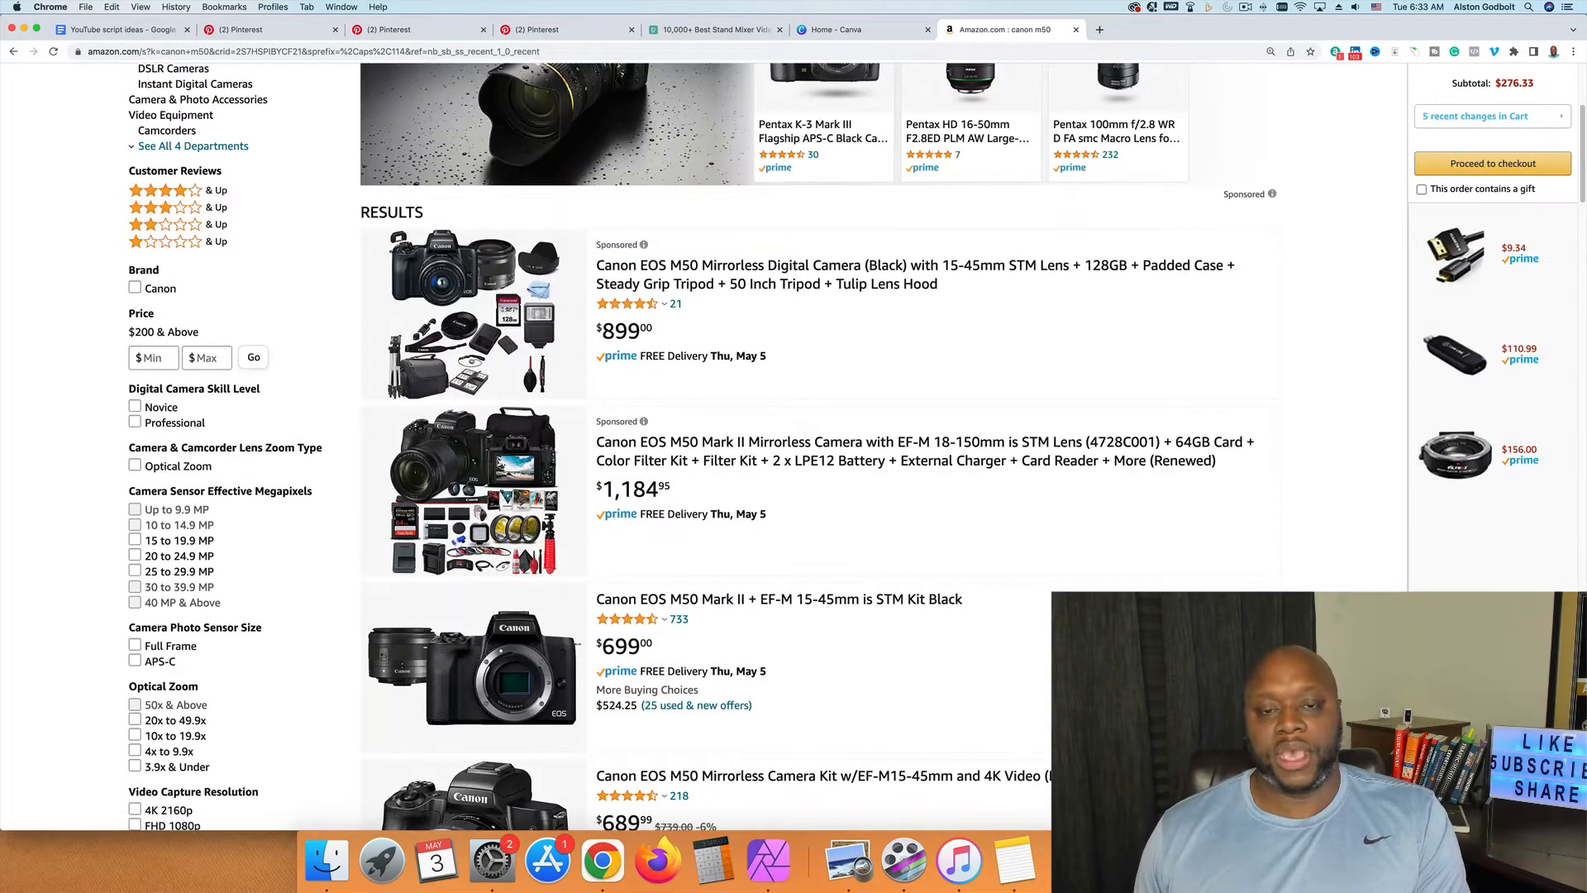
scroll(818, 446, "up", 5)
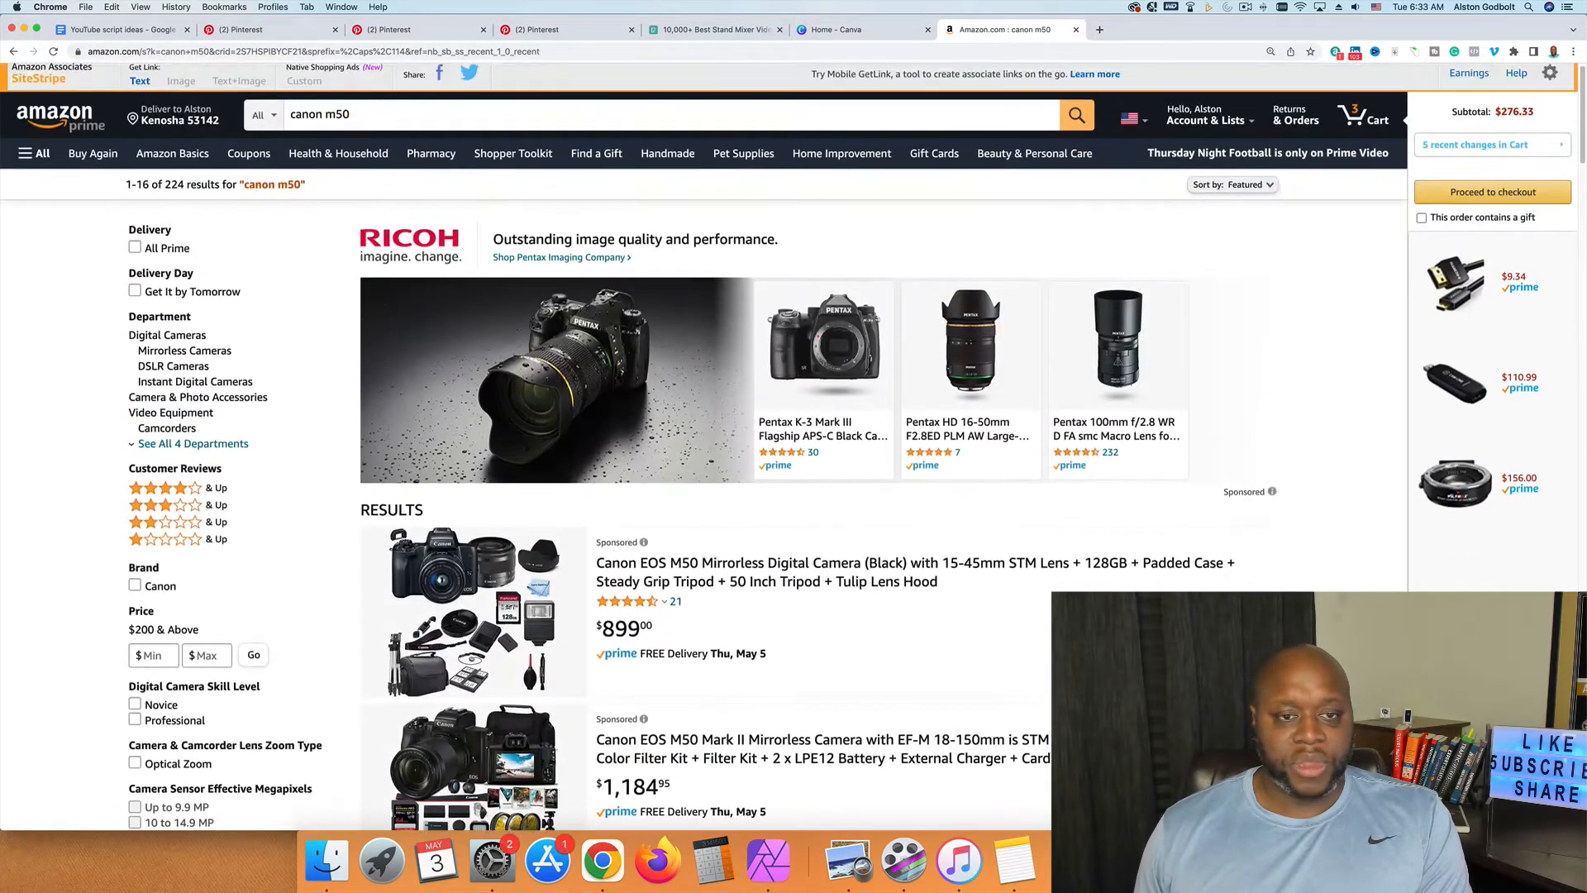
scroll(818, 446, "down", 1)
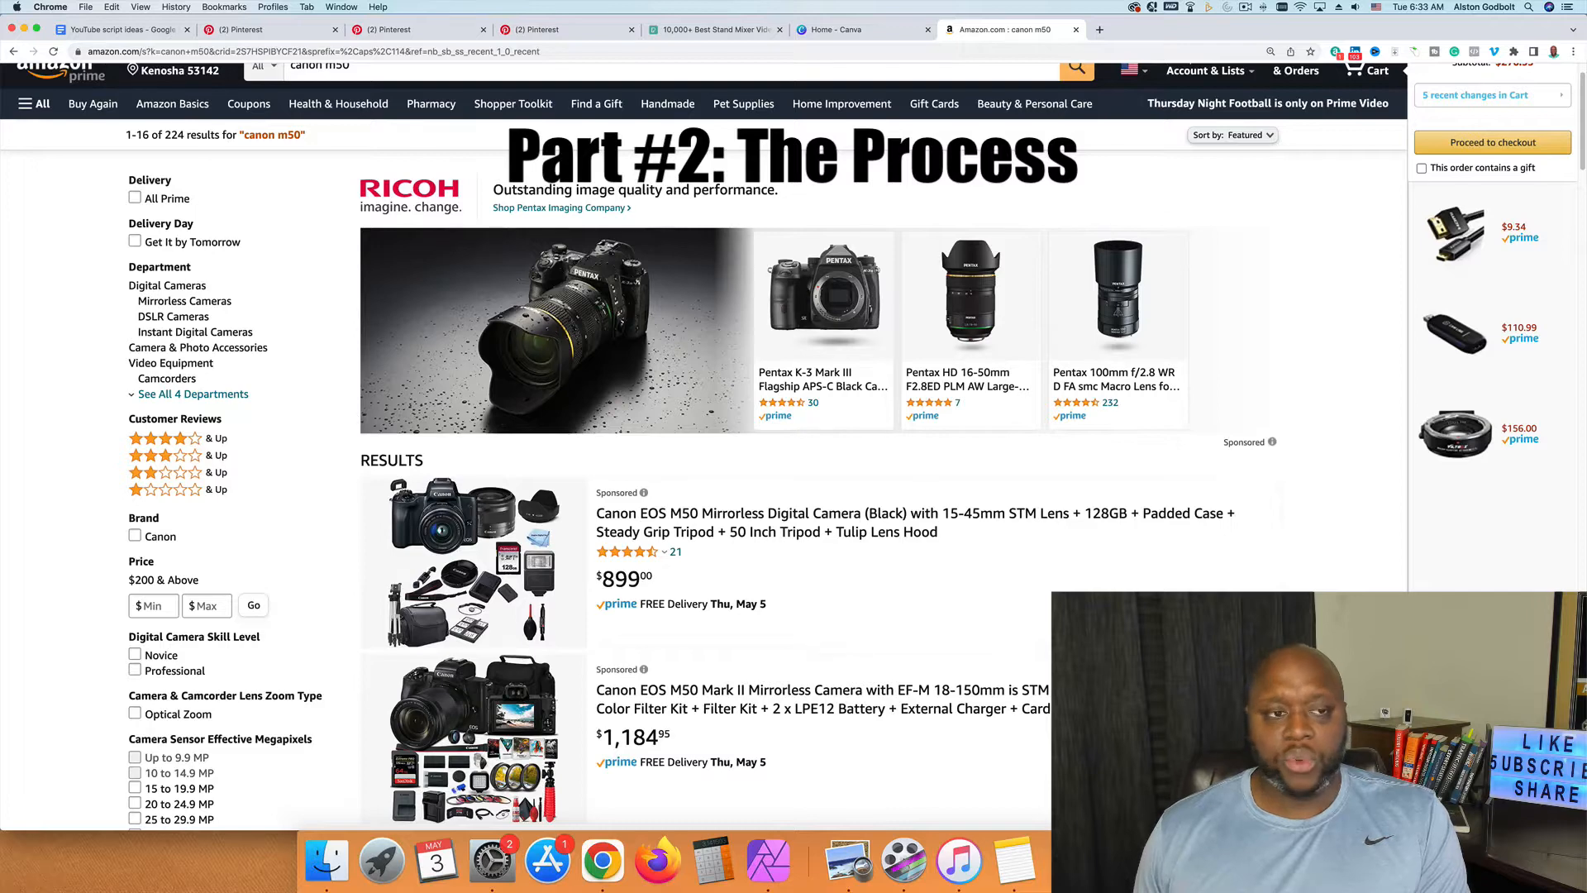
Step: Return to the Pinterest stand mixer review page and check the search suggestions for canon m50
left_click(429, 34)
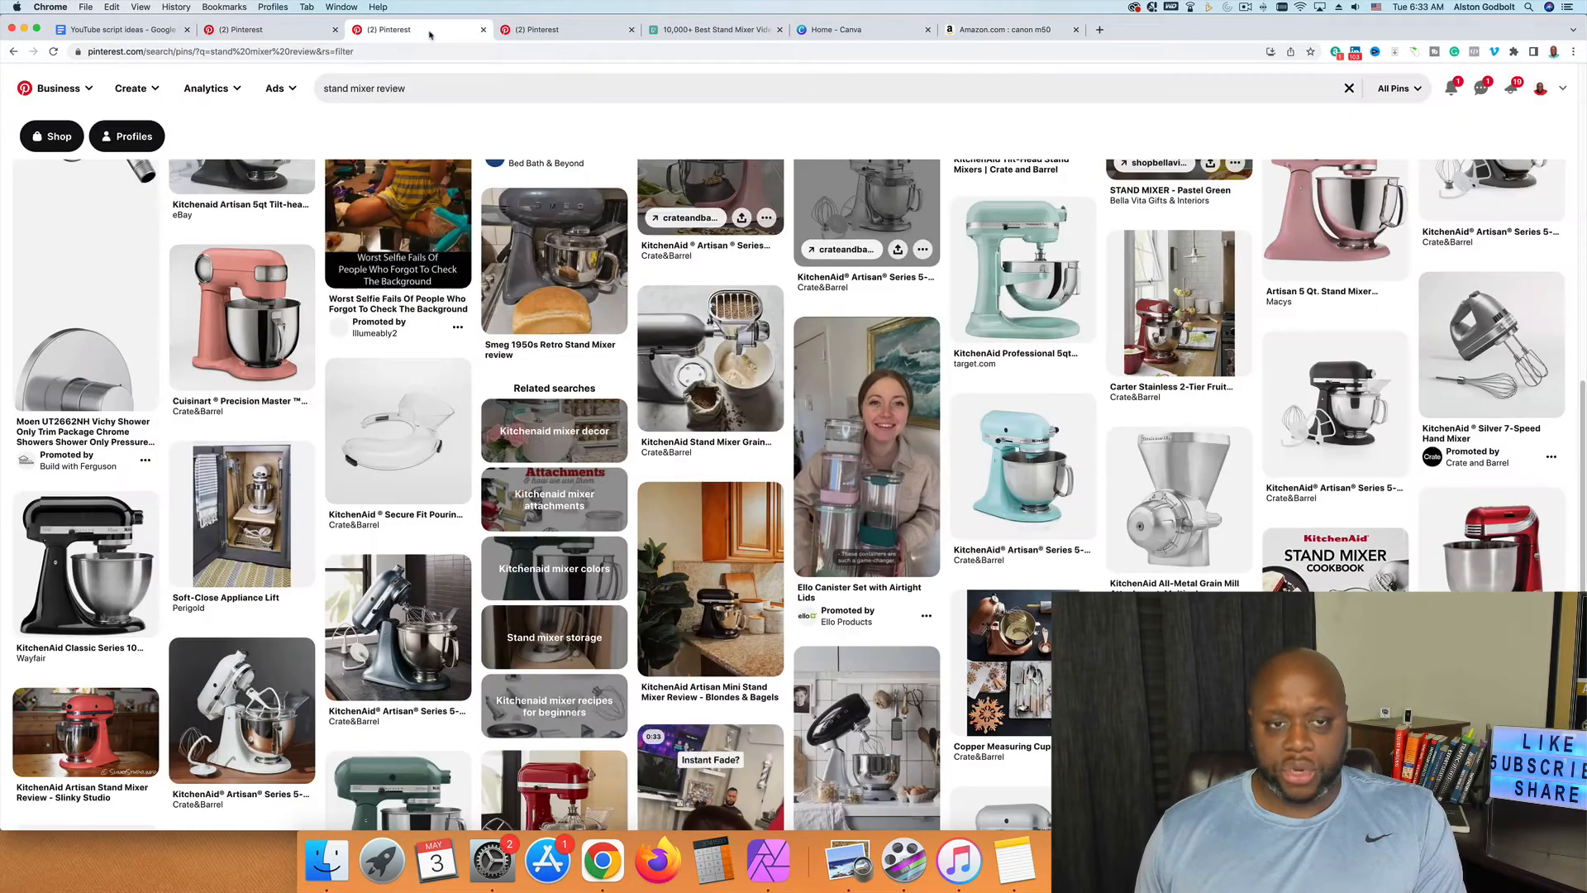
left_click(482, 86)
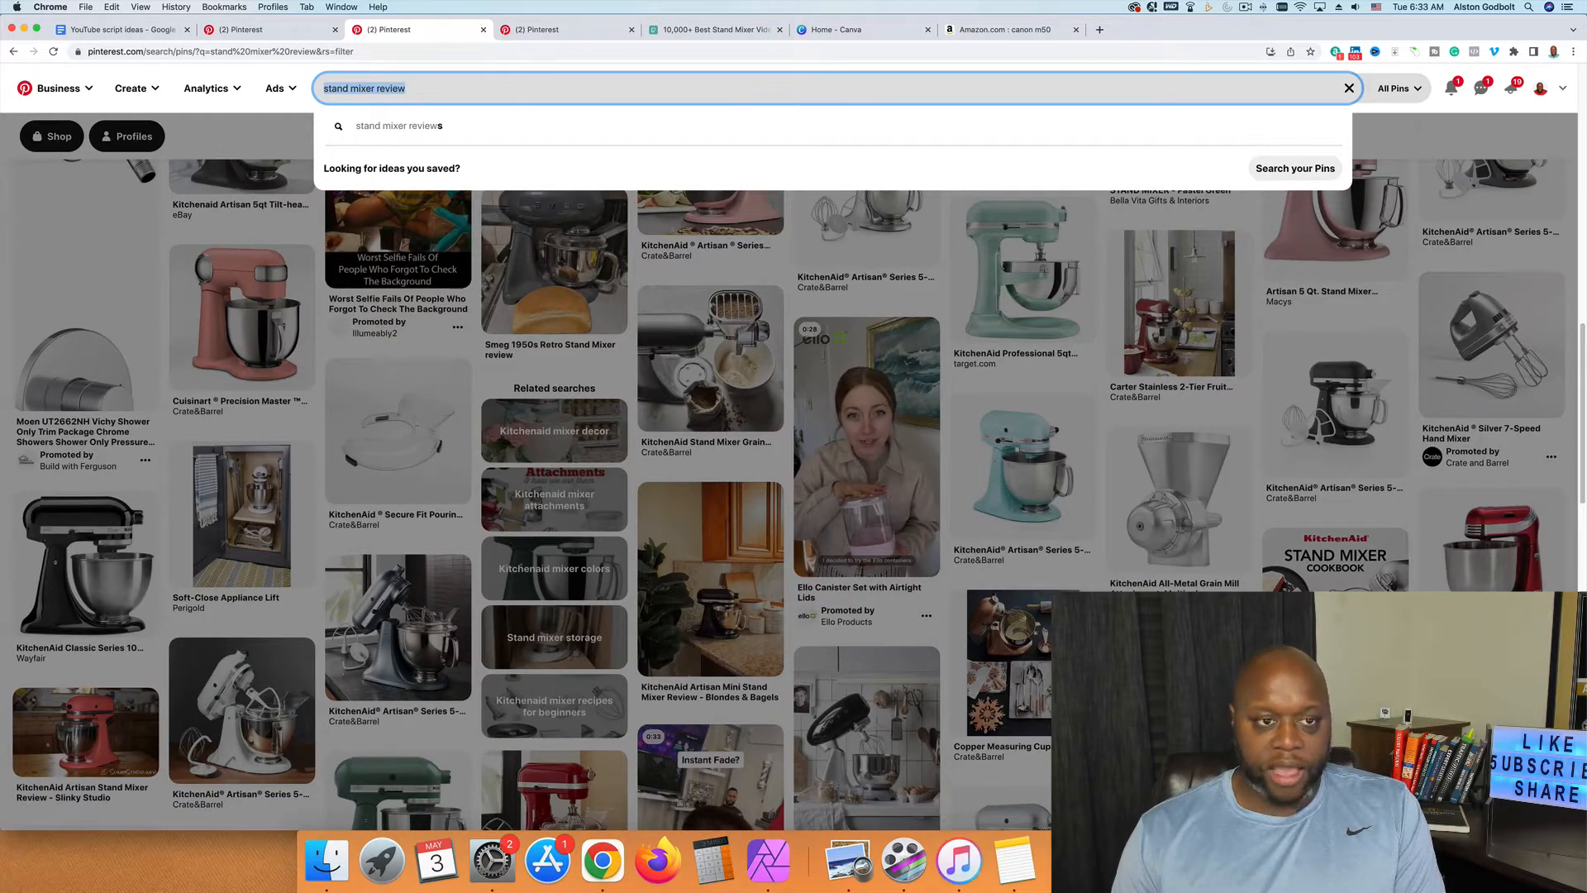
type("ph")
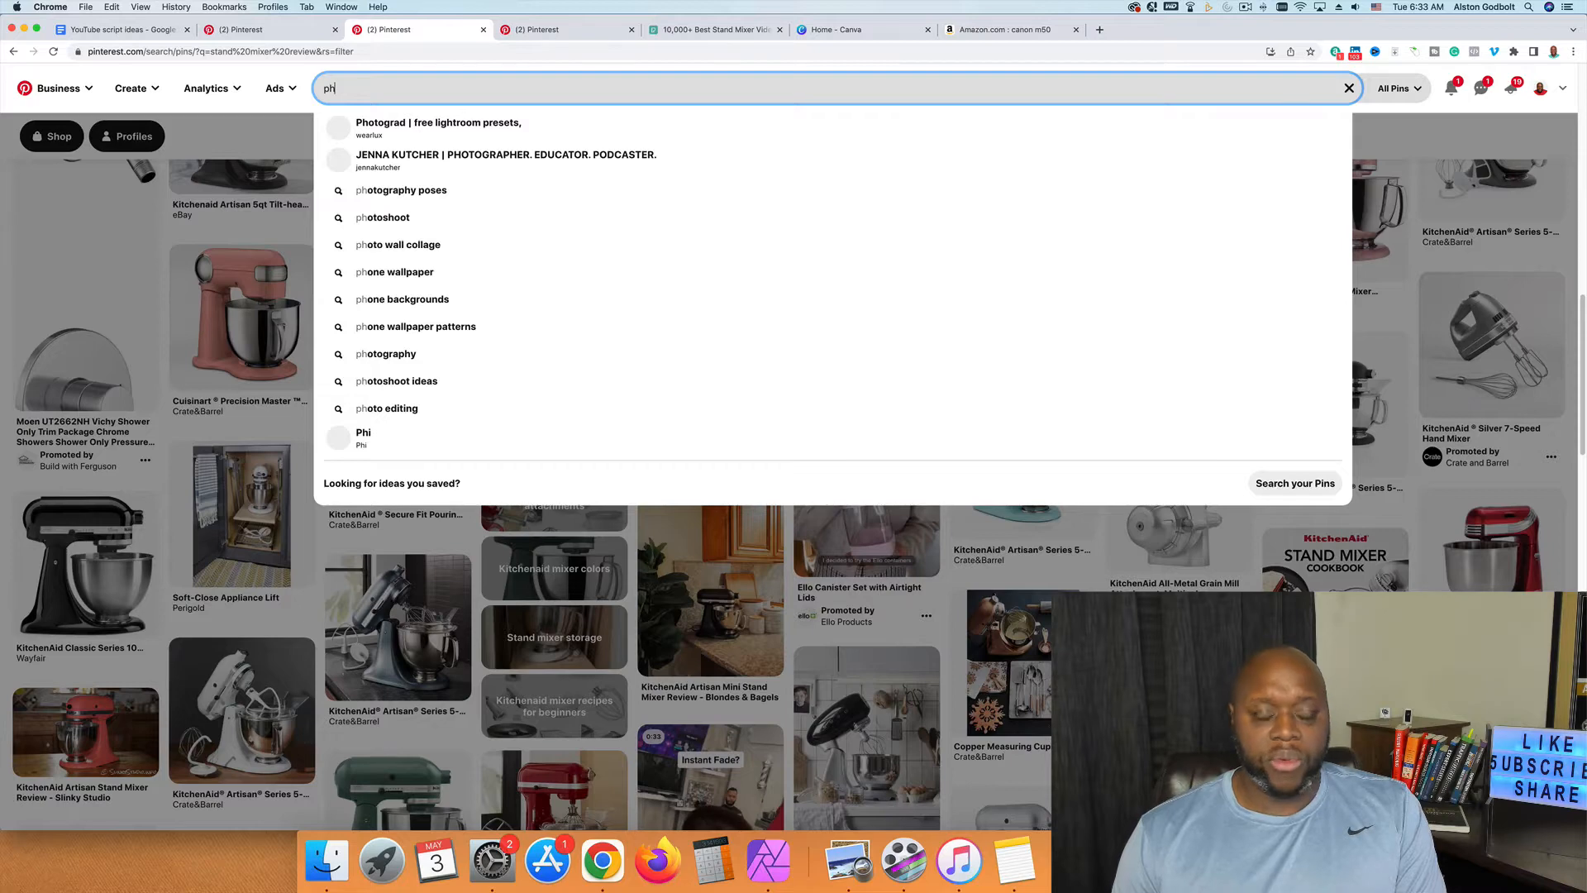
key("BackSpace")
key("BackSpace")
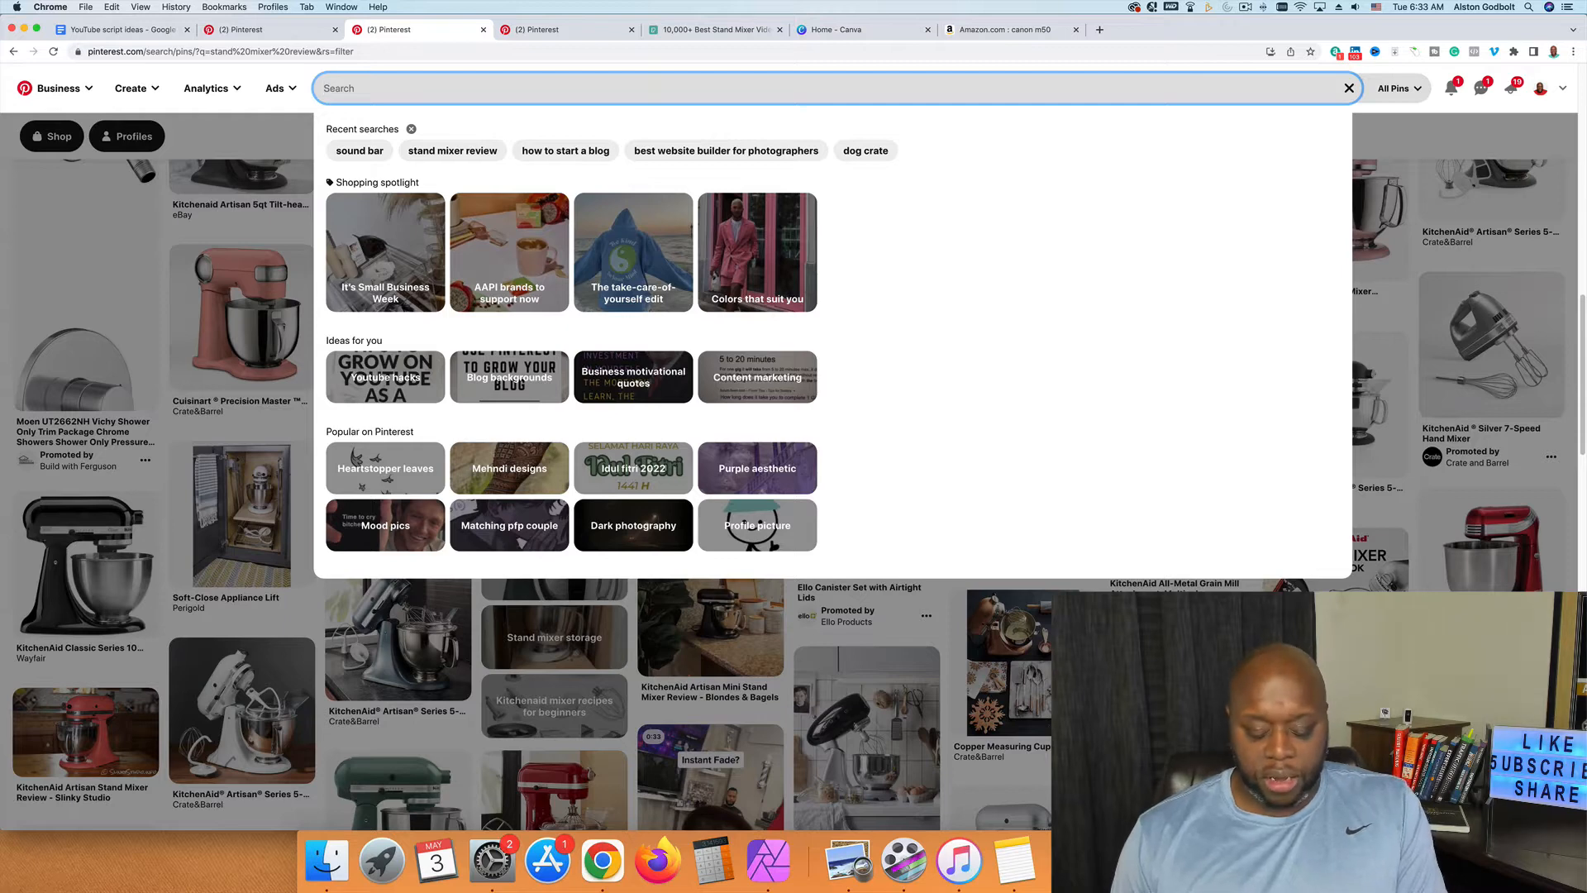
type("canon")
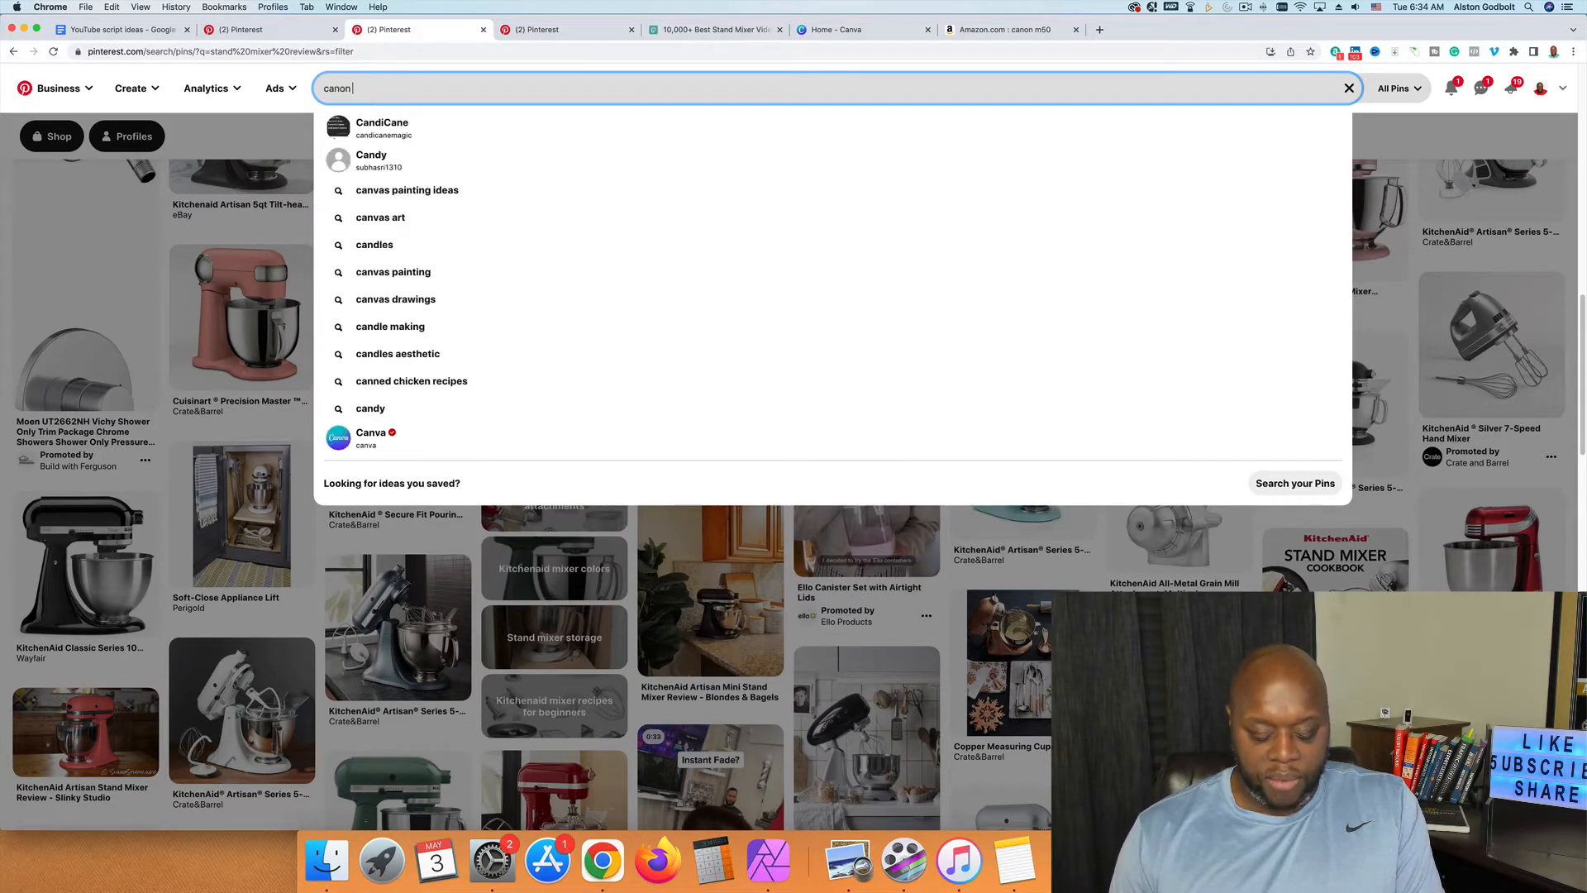
type(" m50")
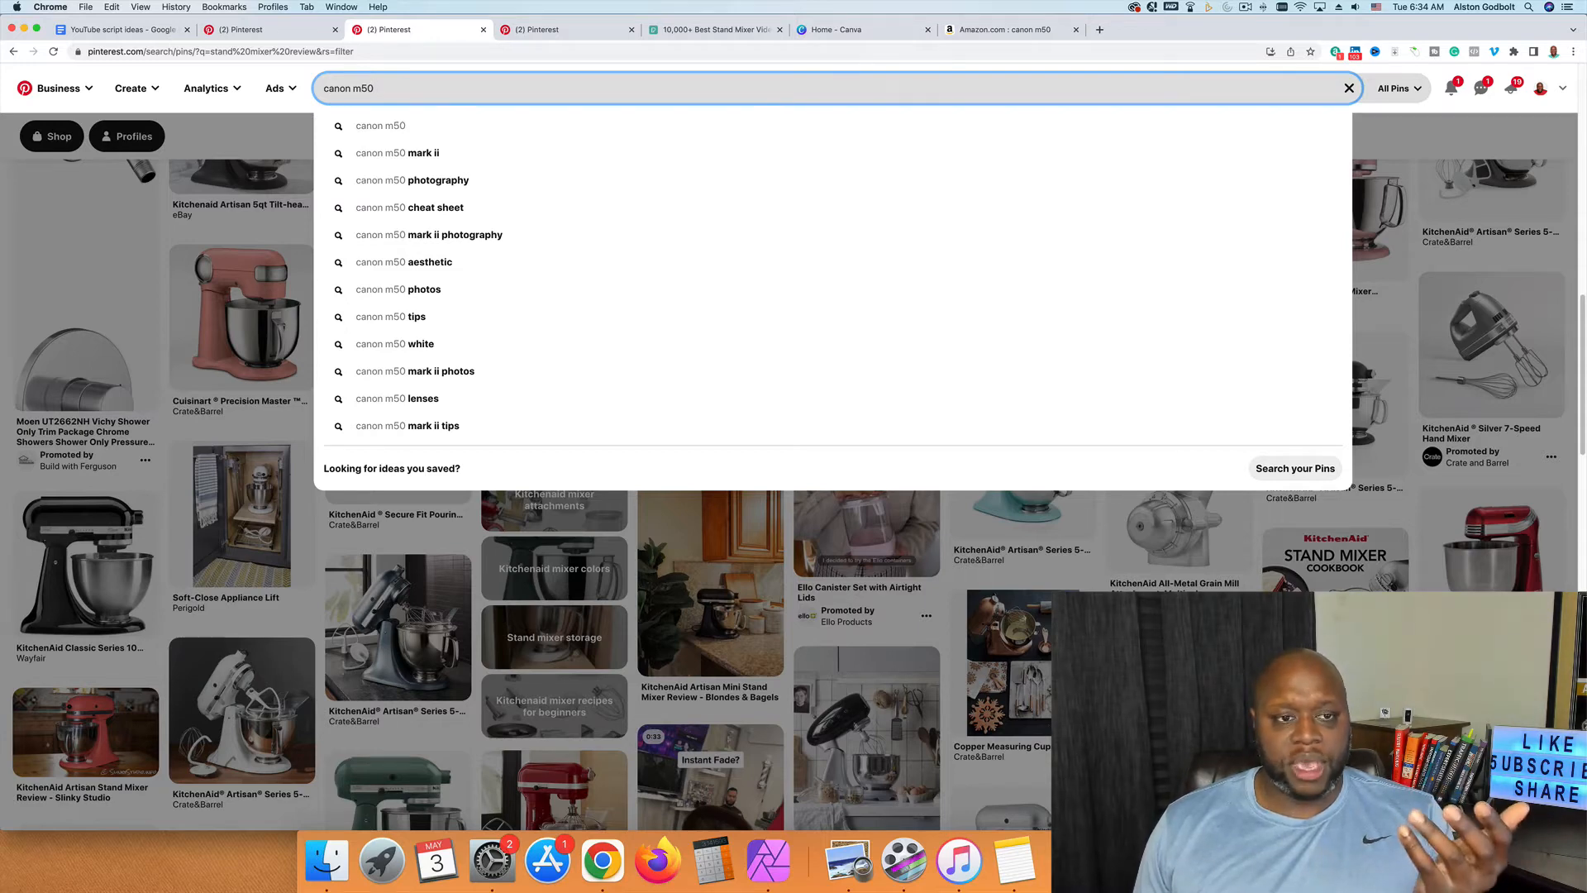
Step: Look up Pinterest suggestions for best dslr for, choose best dslr camera for moms, and browse its pins
key("super+a")
type("best ds")
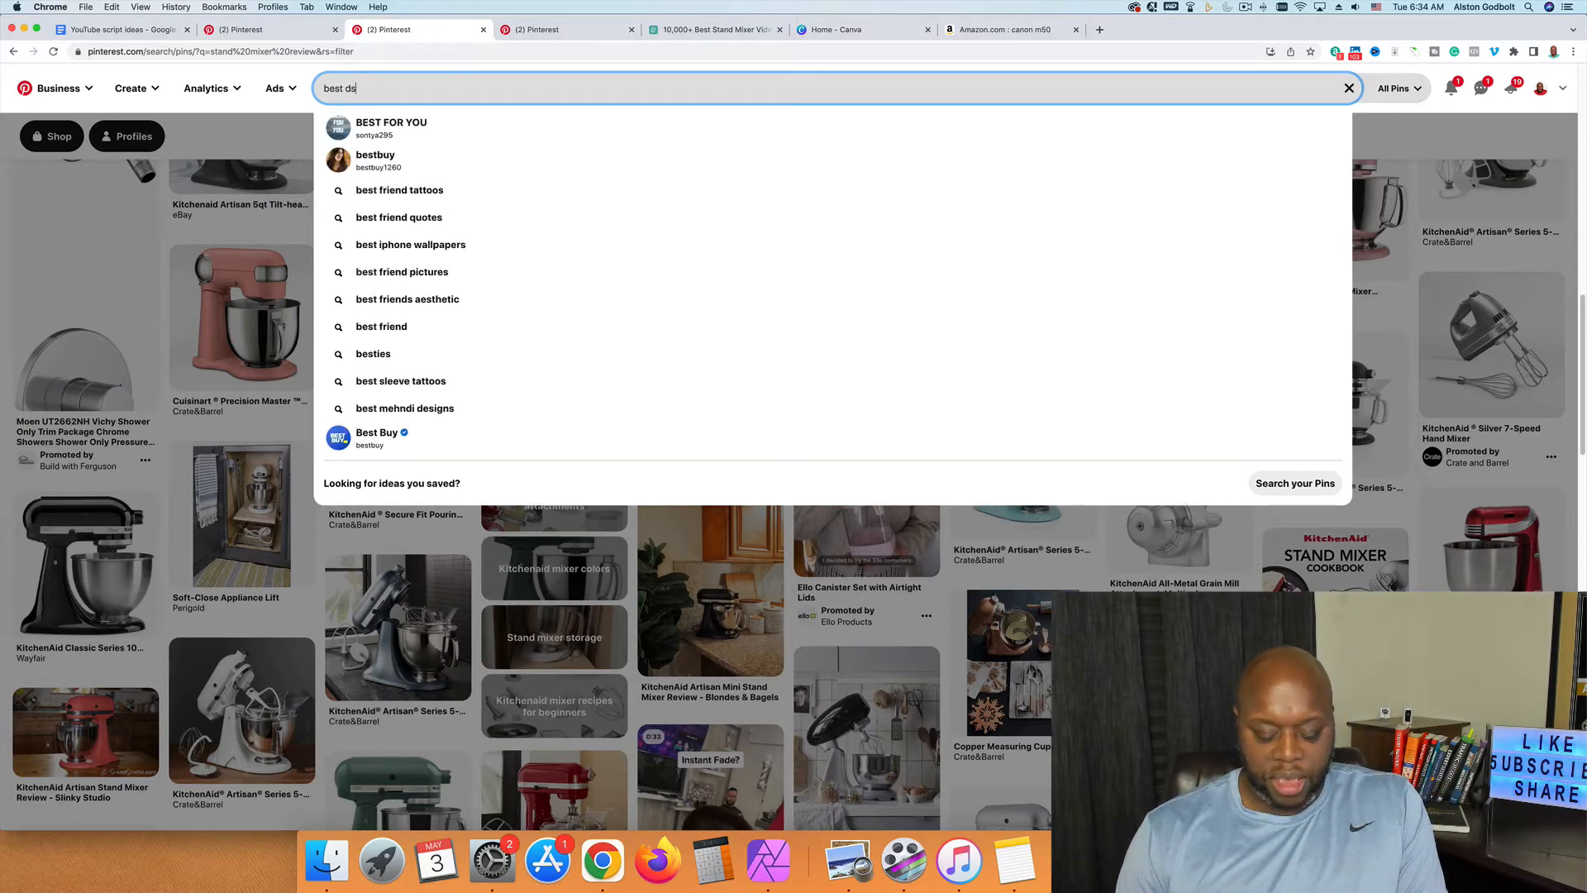
type("lr for")
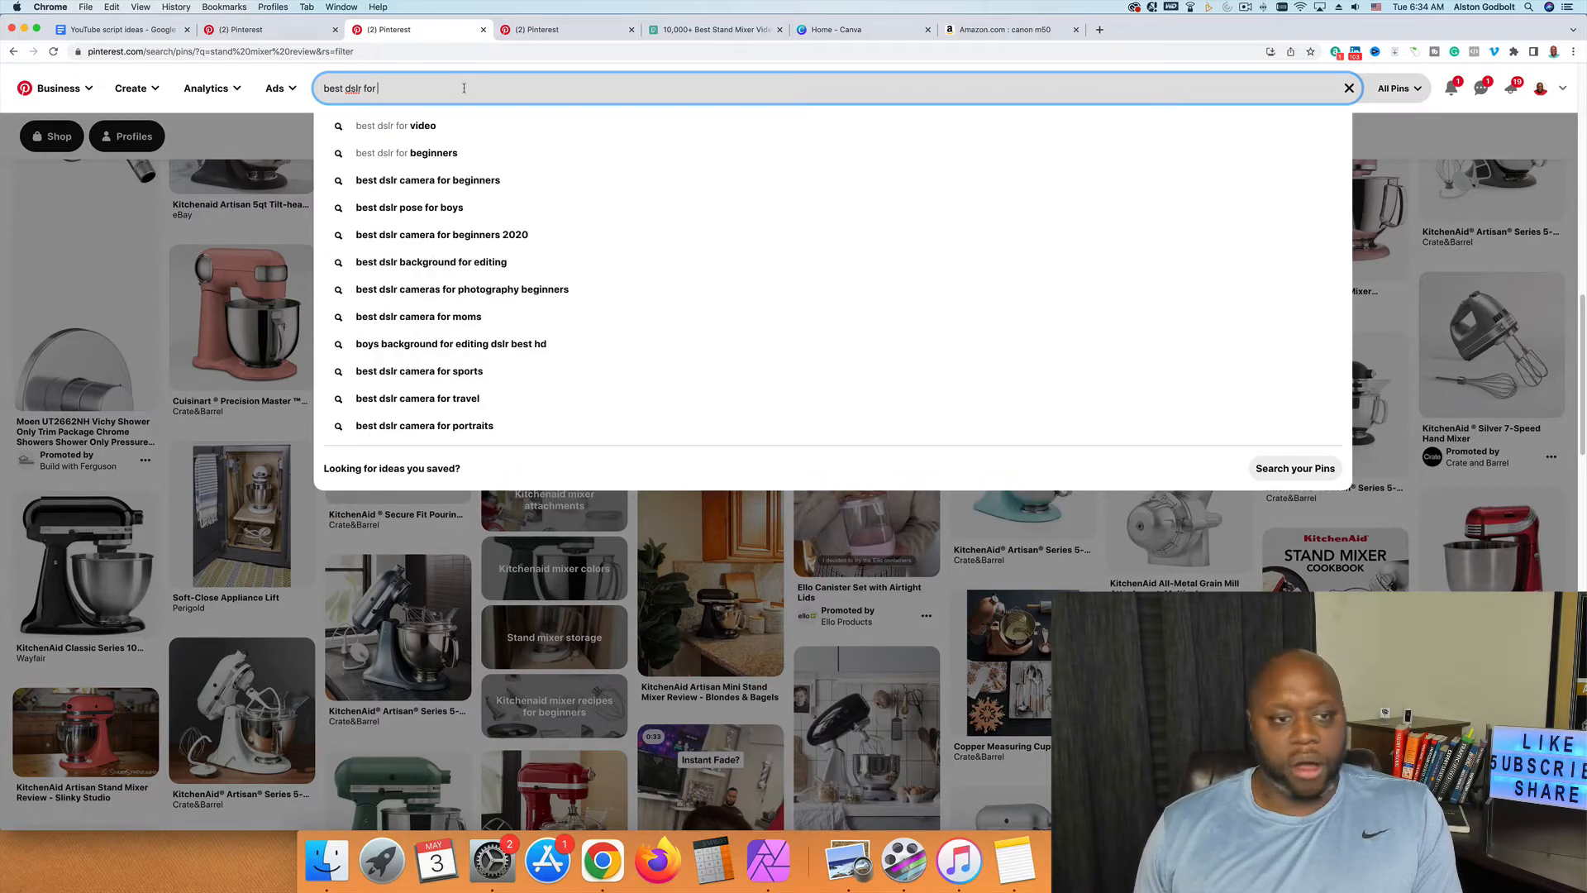
left_click(615, 316)
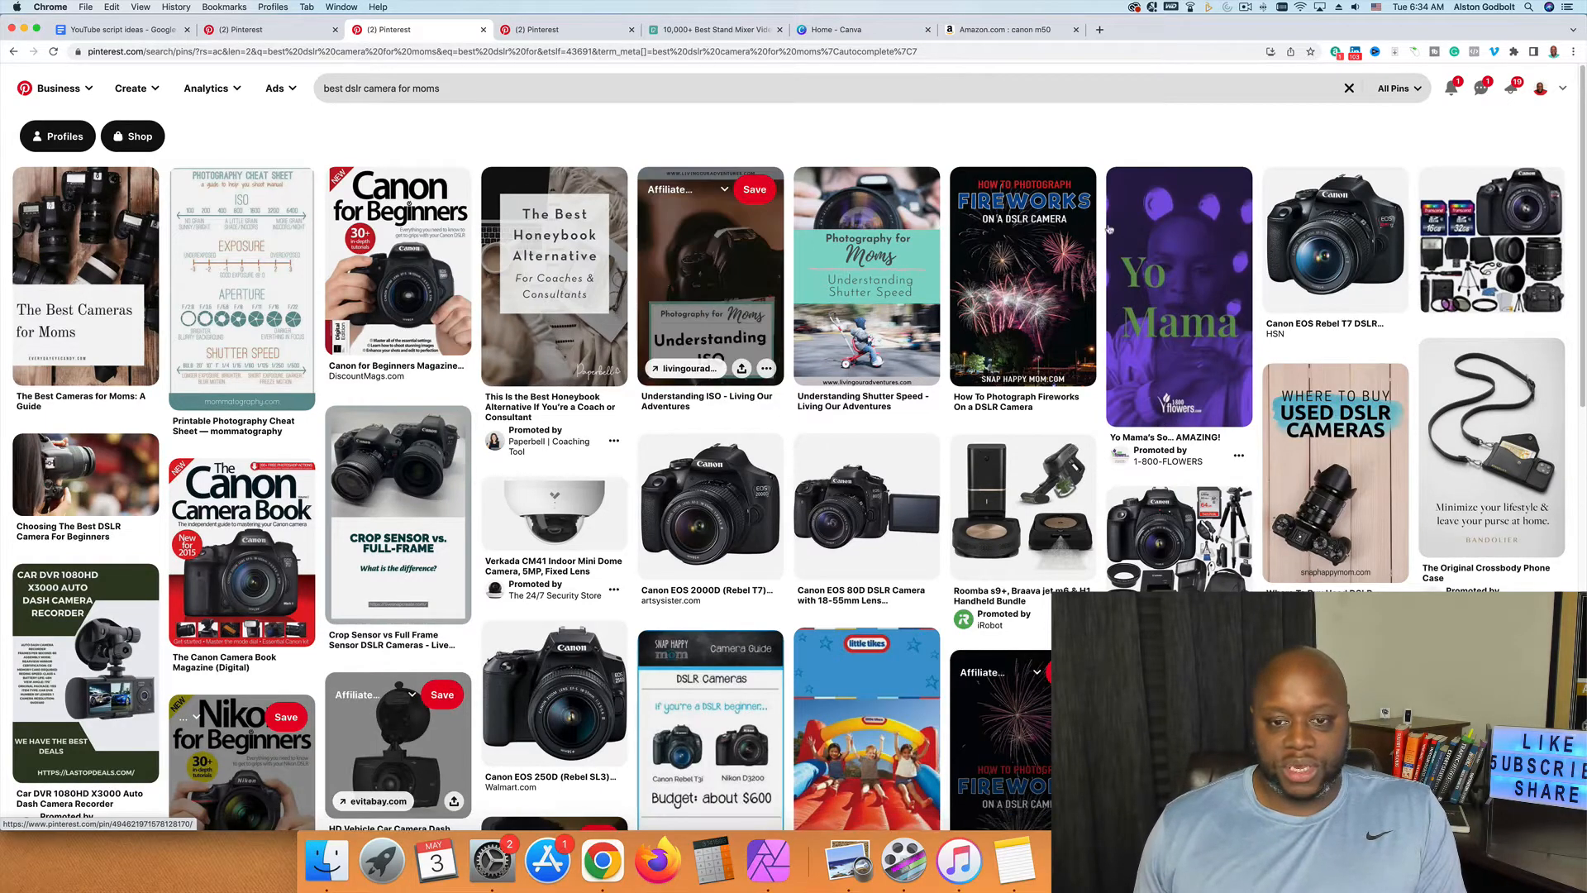
scroll(760, 261, "down", 3)
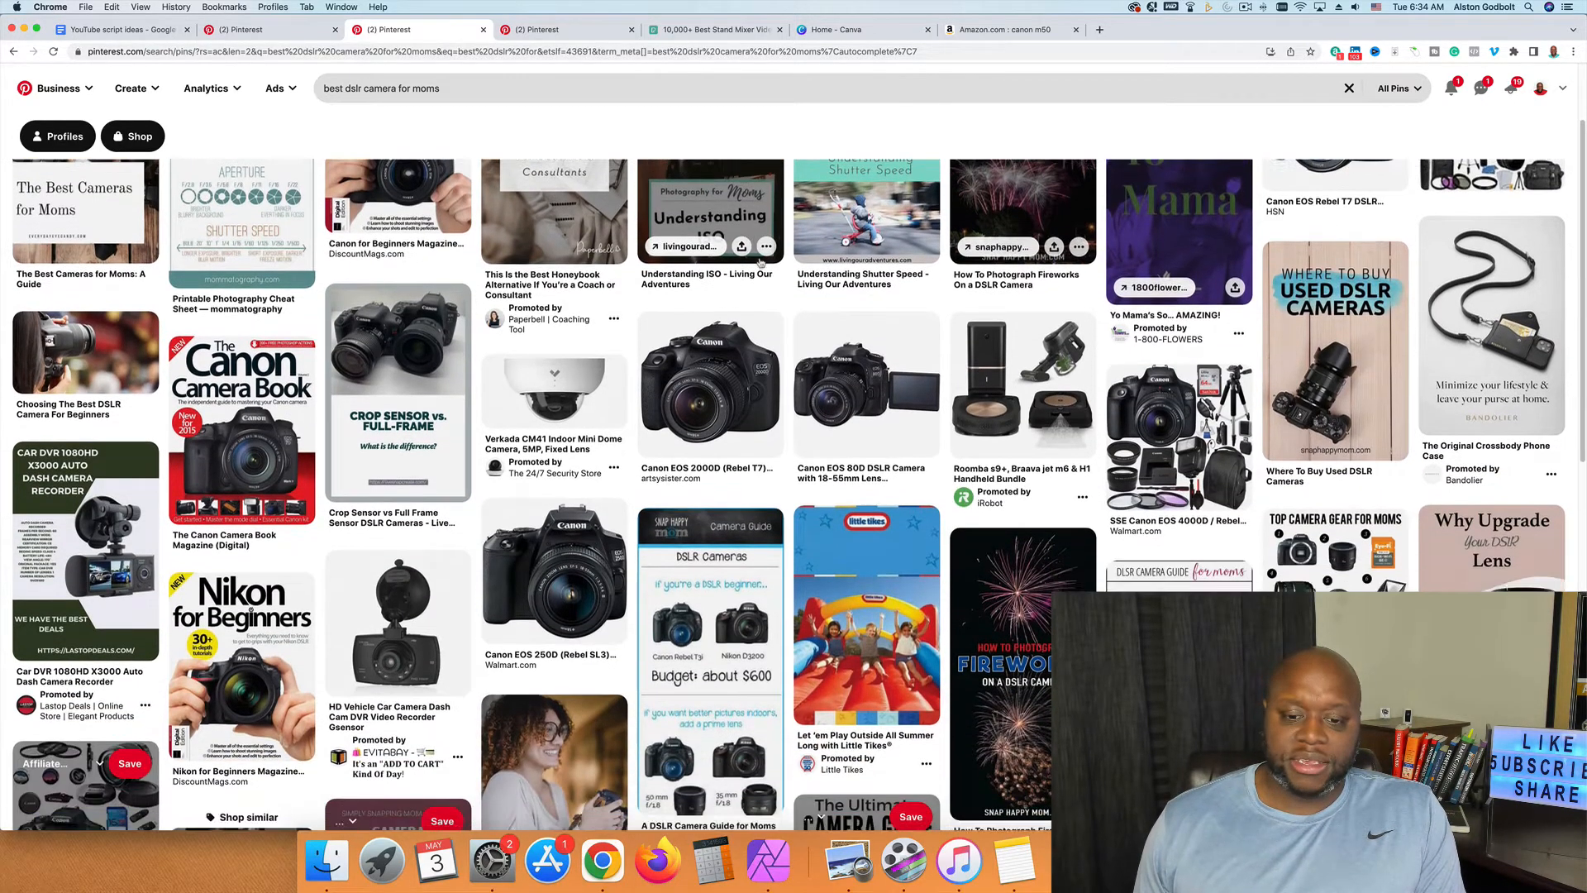
Step: Look through the best dslr camera for moms pins and check Pinterest's search suggestions for best dslr for
scroll(761, 262, "down", 10)
scroll(165, 674, "up", 12)
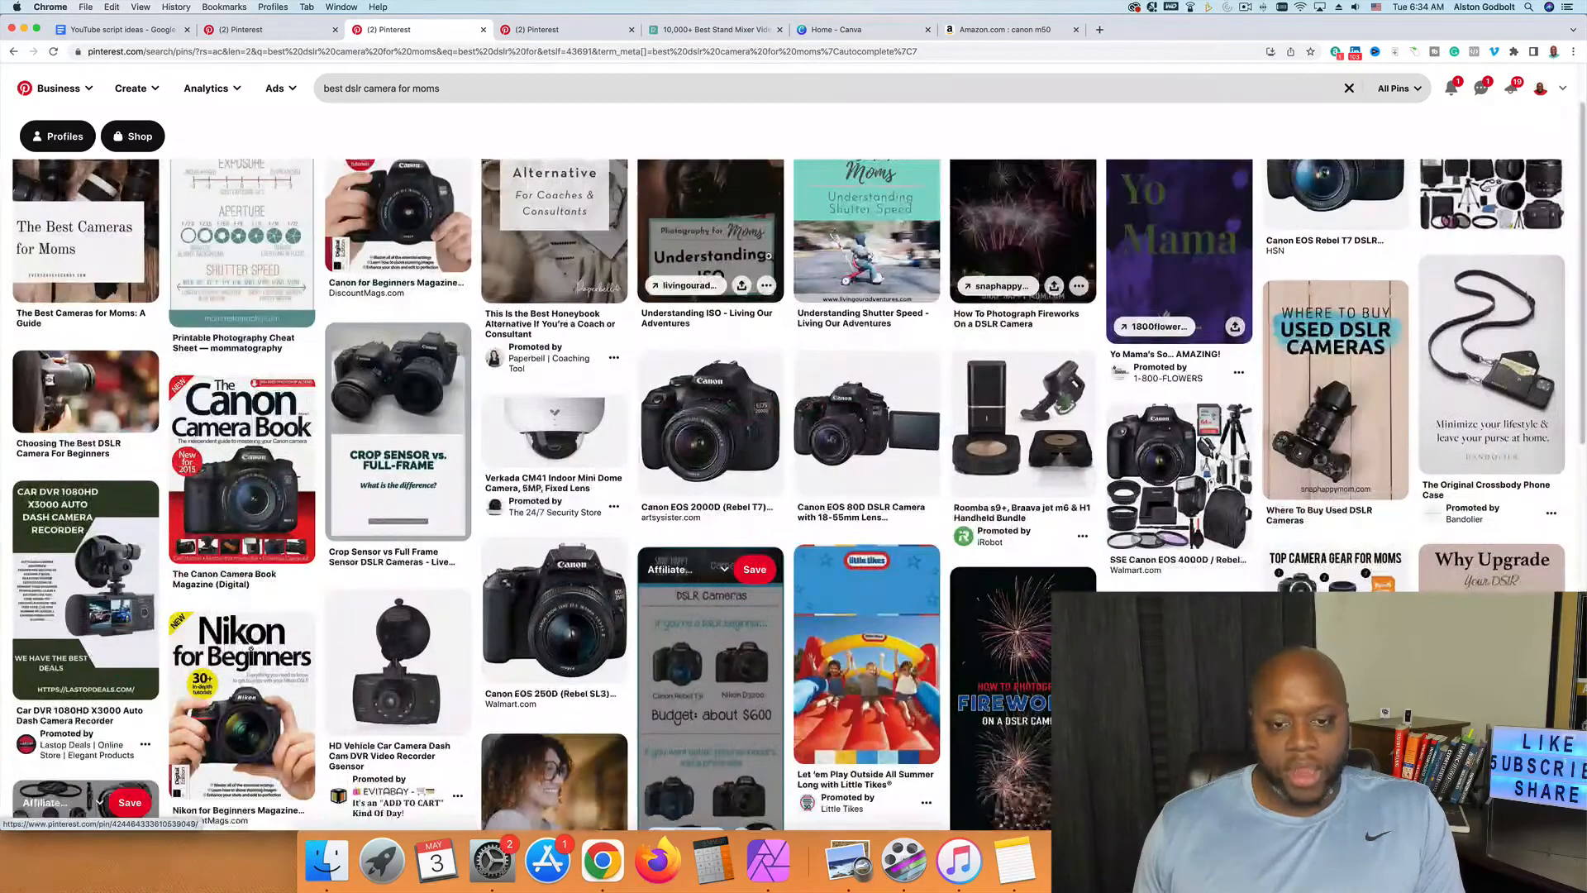
scroll(768, 255, "up", 2)
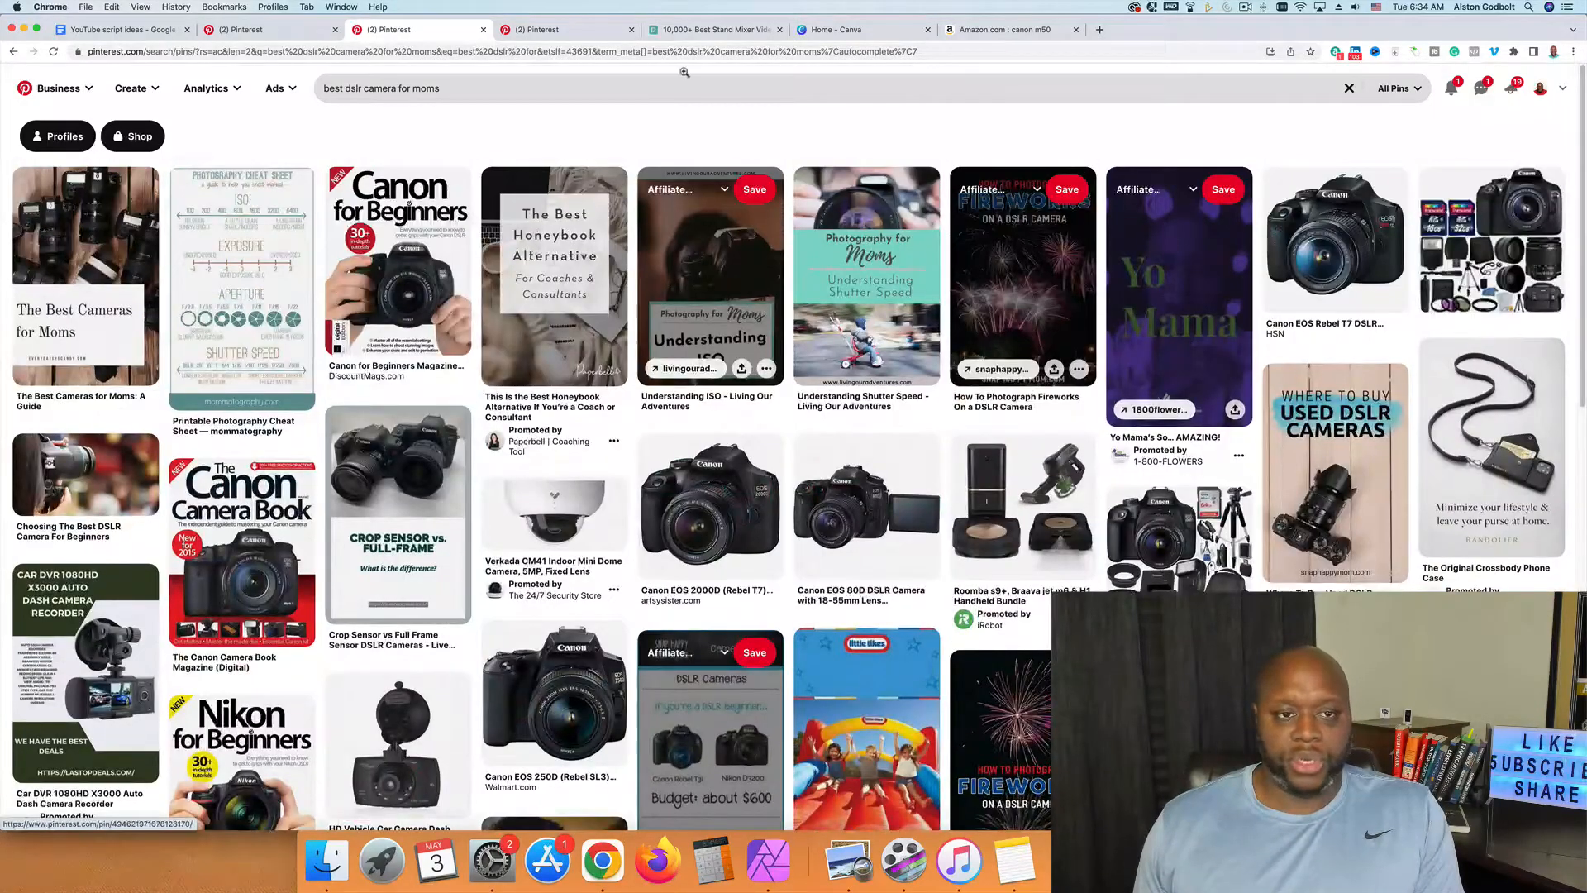
left_click(527, 89)
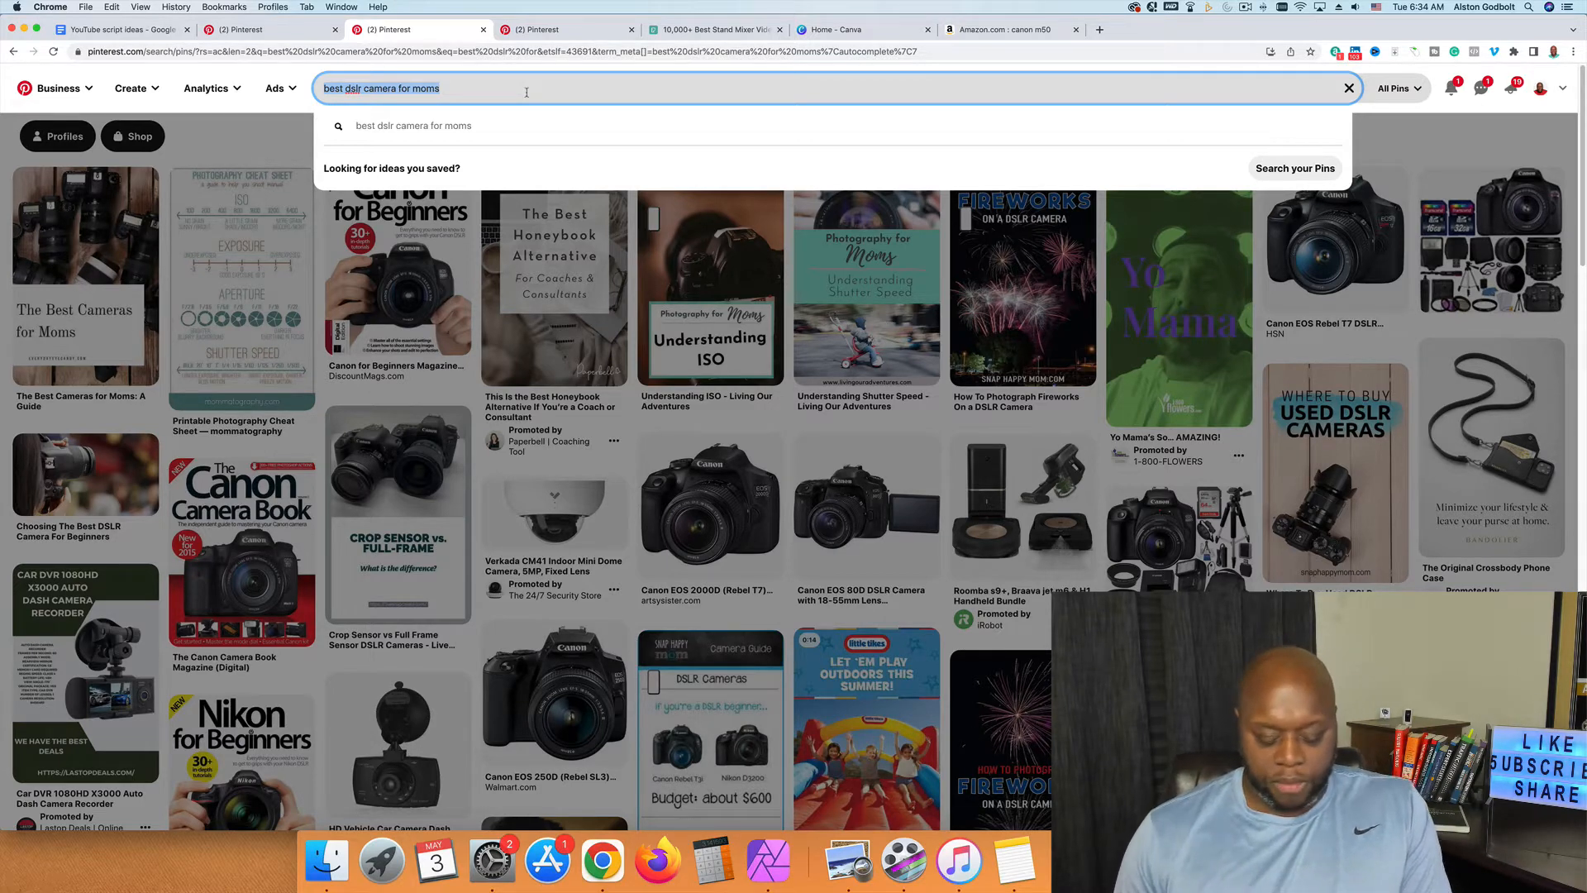
type("best")
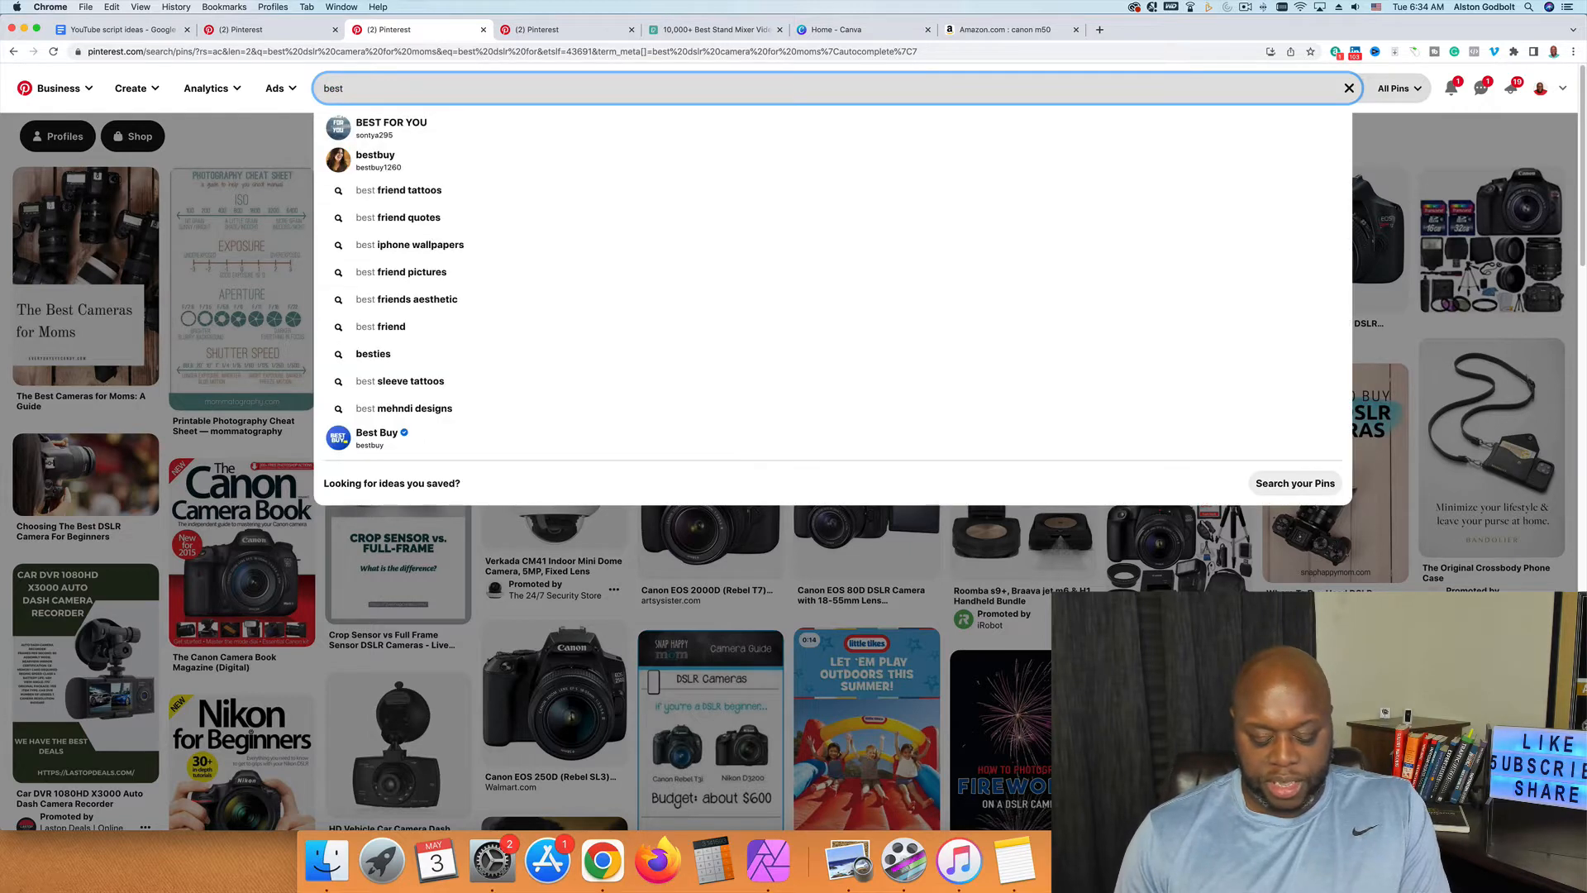
type(" dslr for")
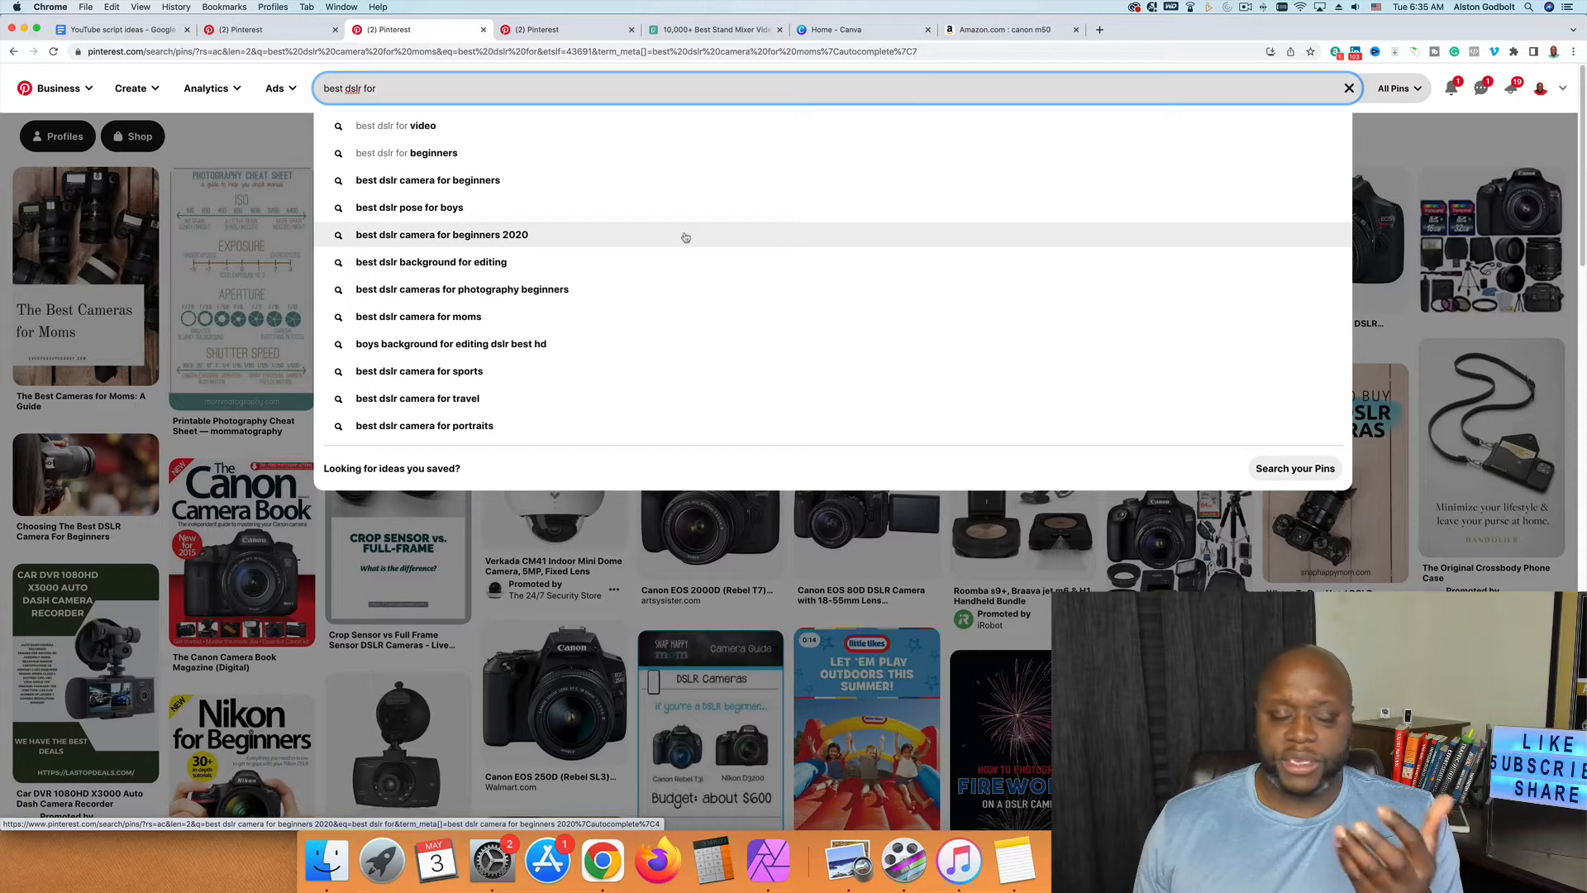
Step: Switch to the Pexels stand mixer page and search its videos for camera mom
left_click(720, 31)
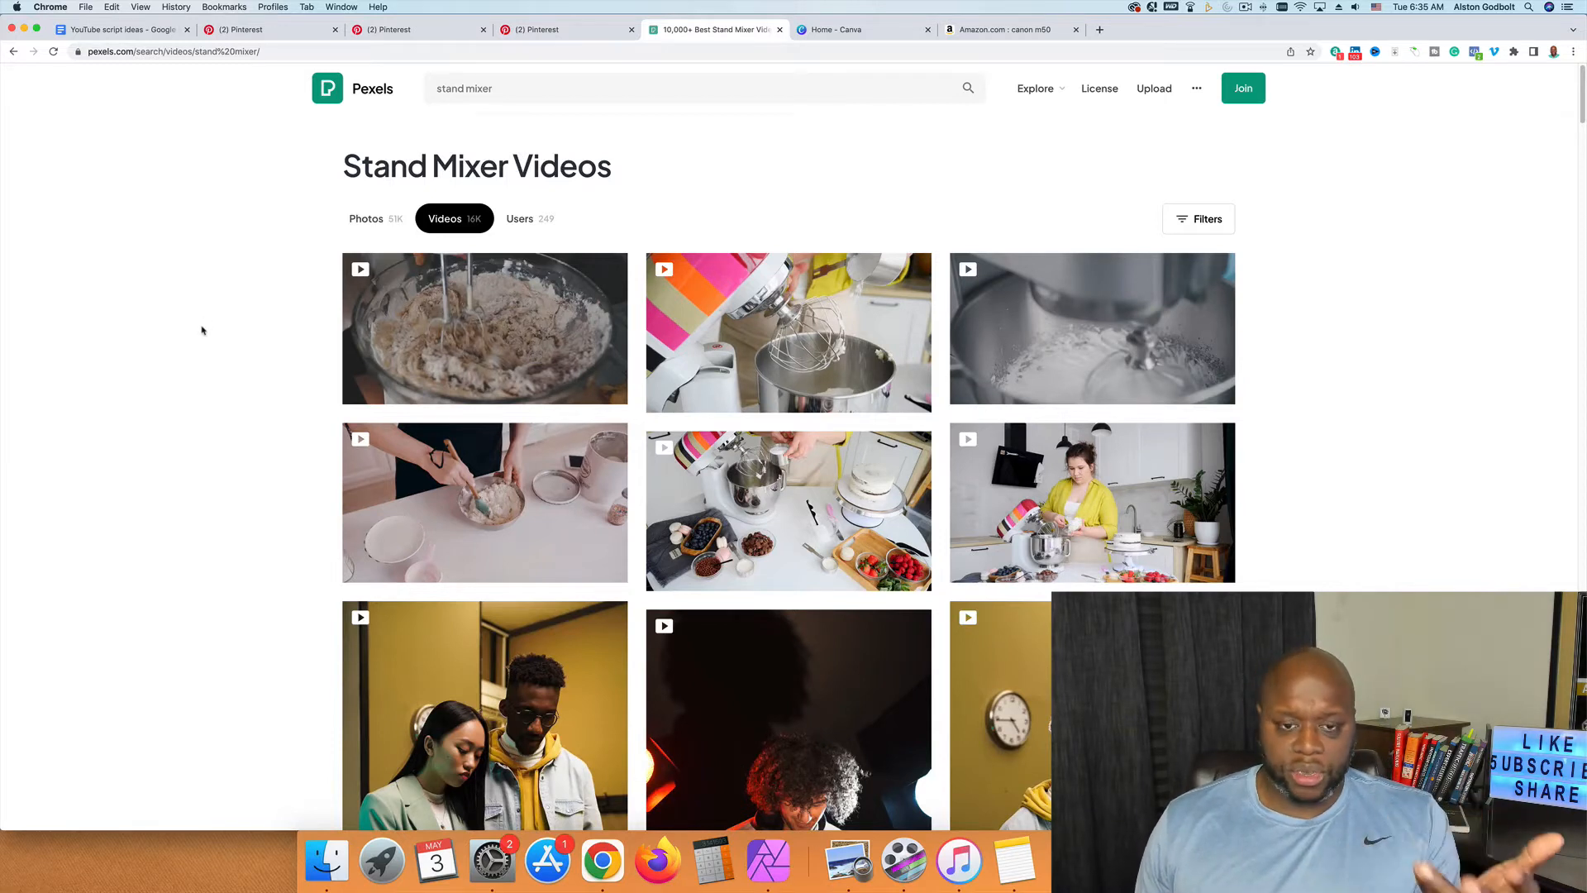
triple_click(491, 88)
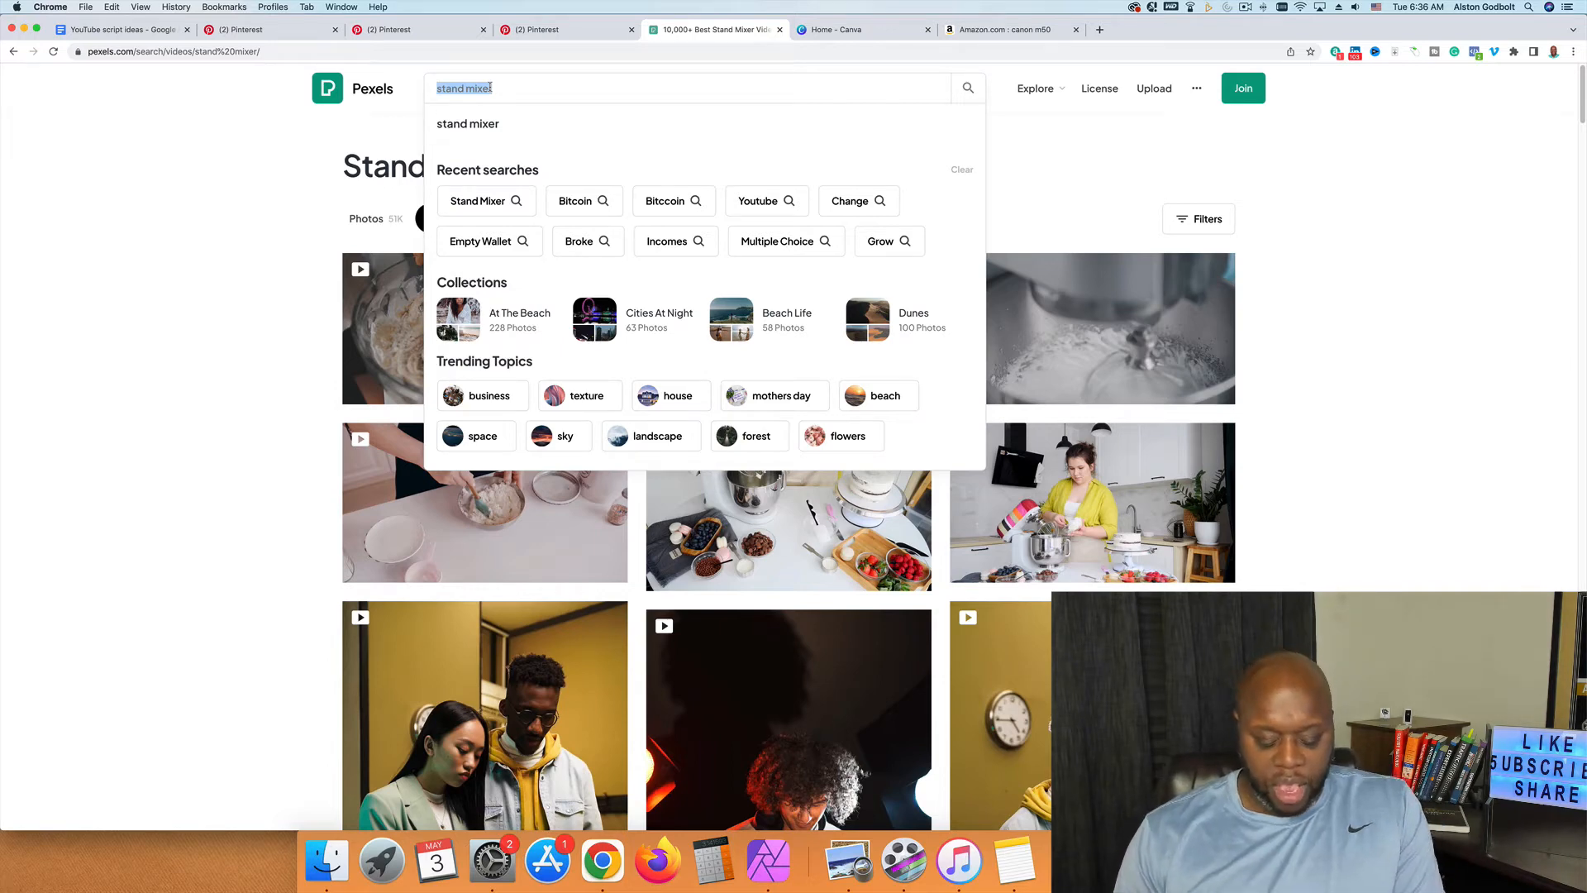
type("camera")
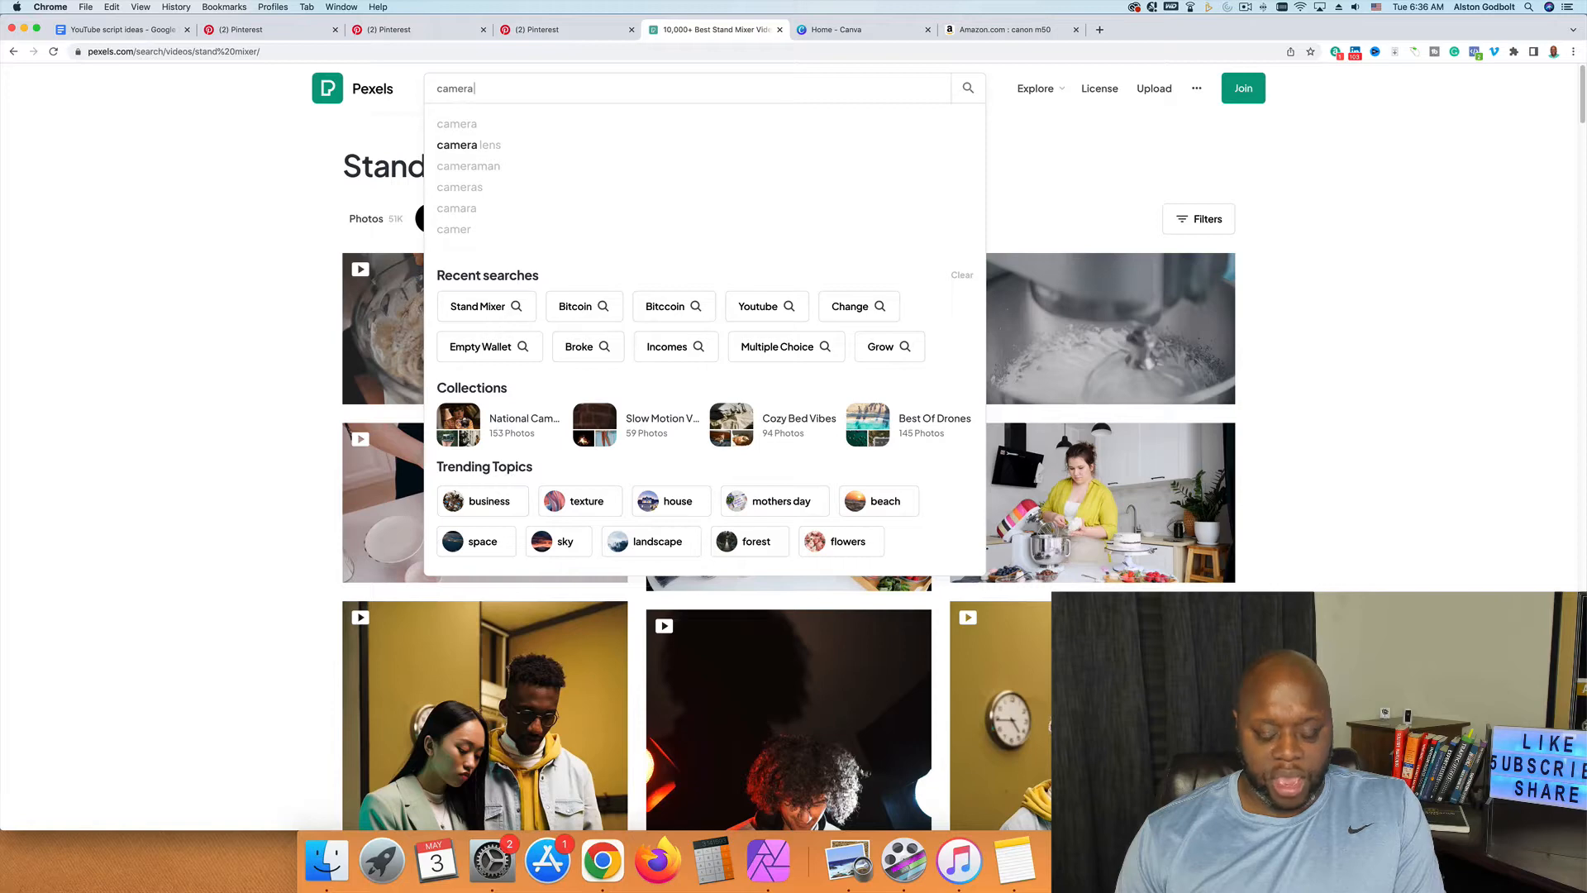
type(" mom")
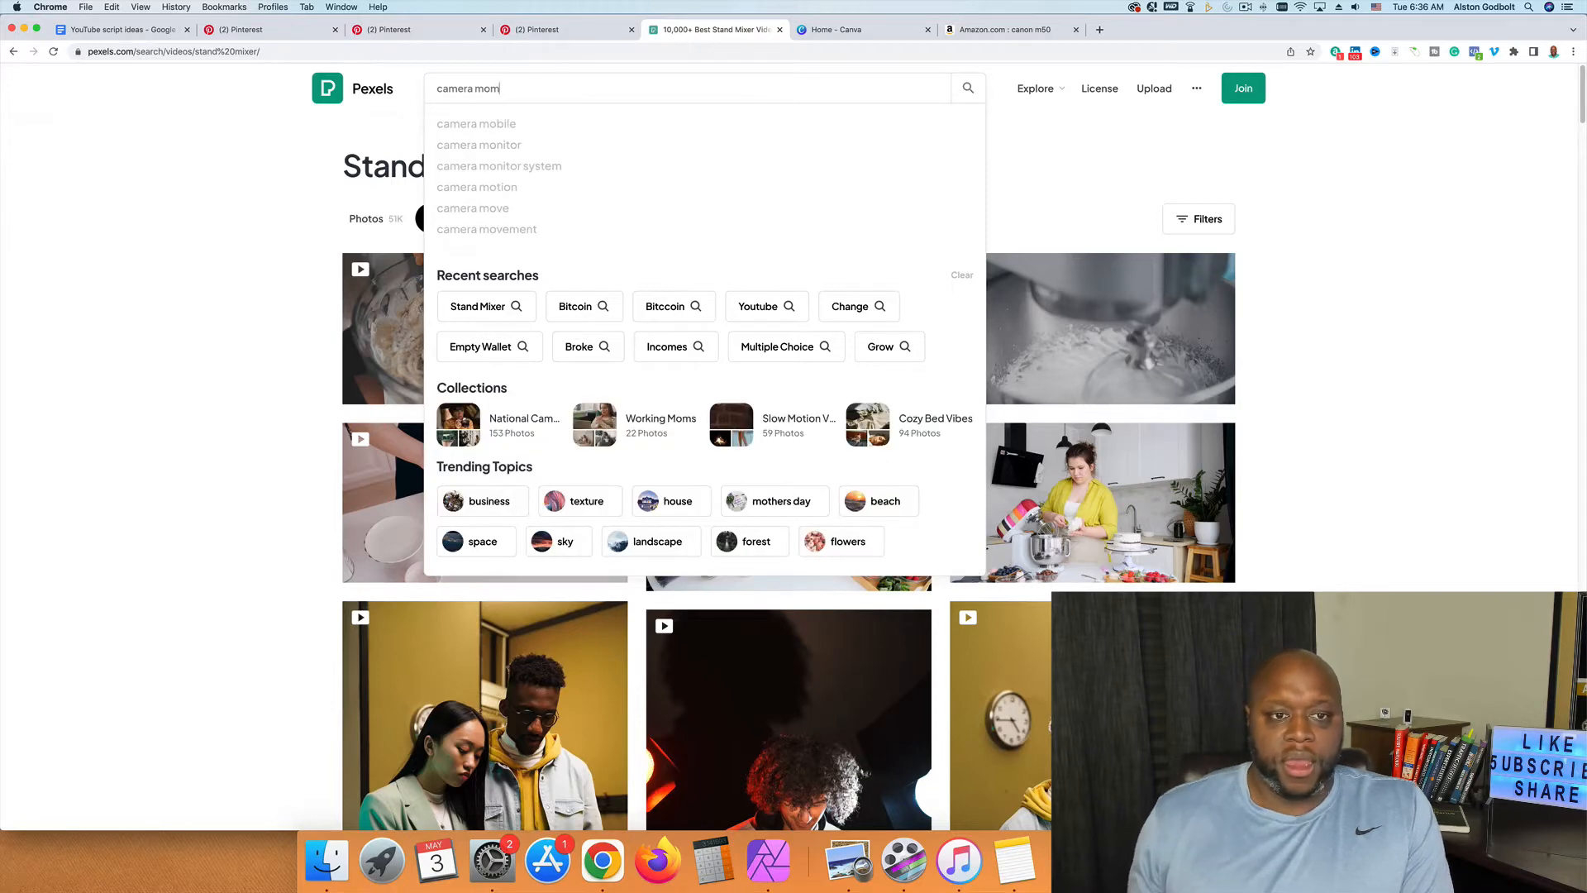
key("Return")
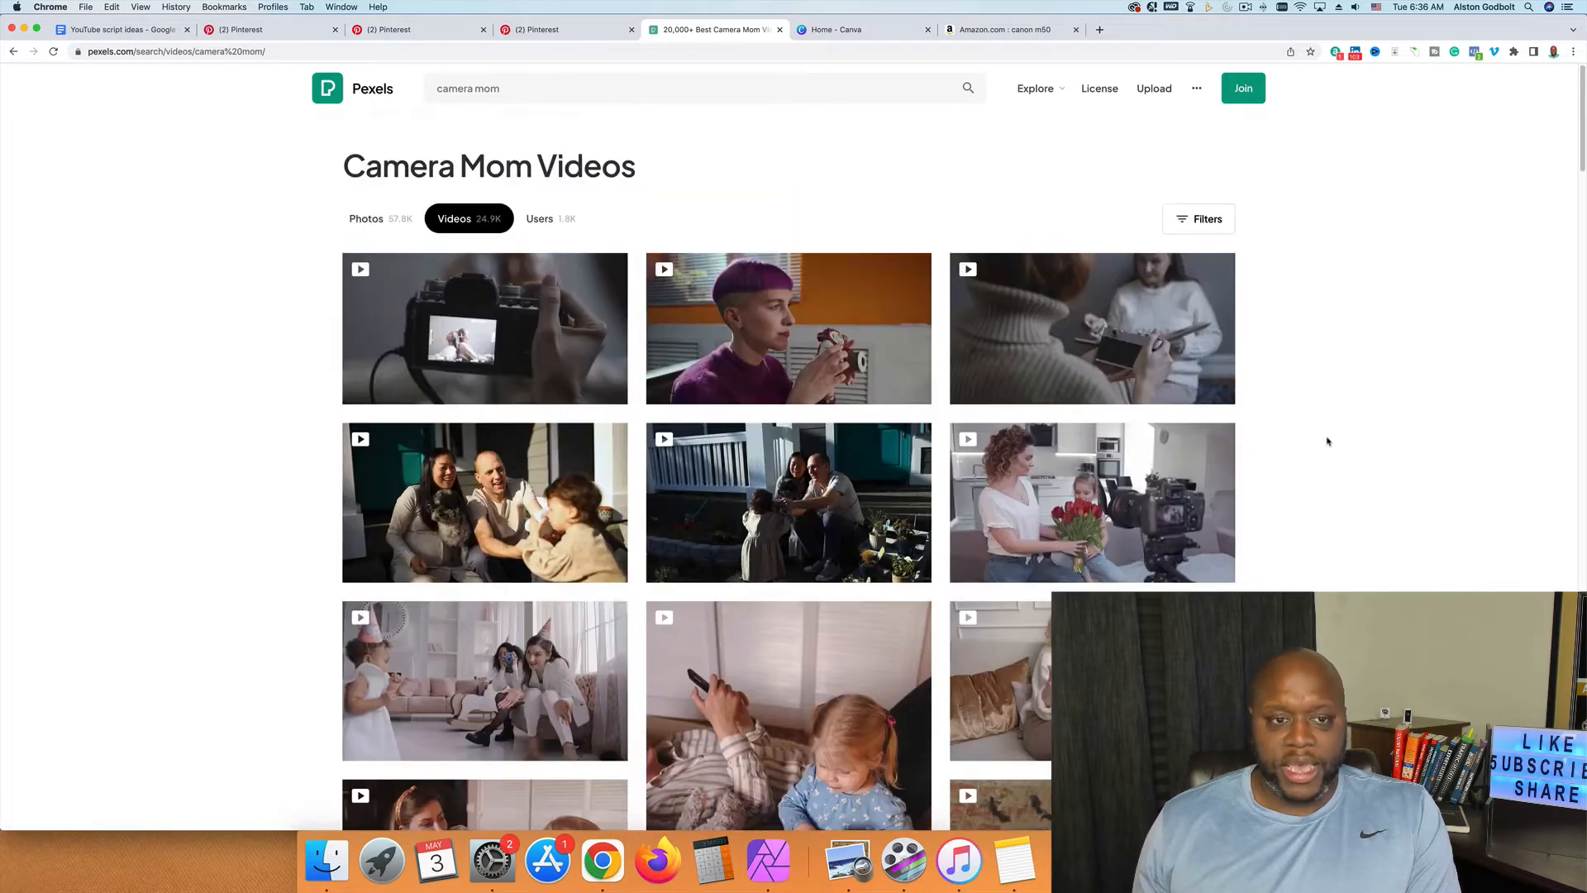
Step: Filter the camera mom videos to vertical orientation and look through the results
left_click(1229, 223)
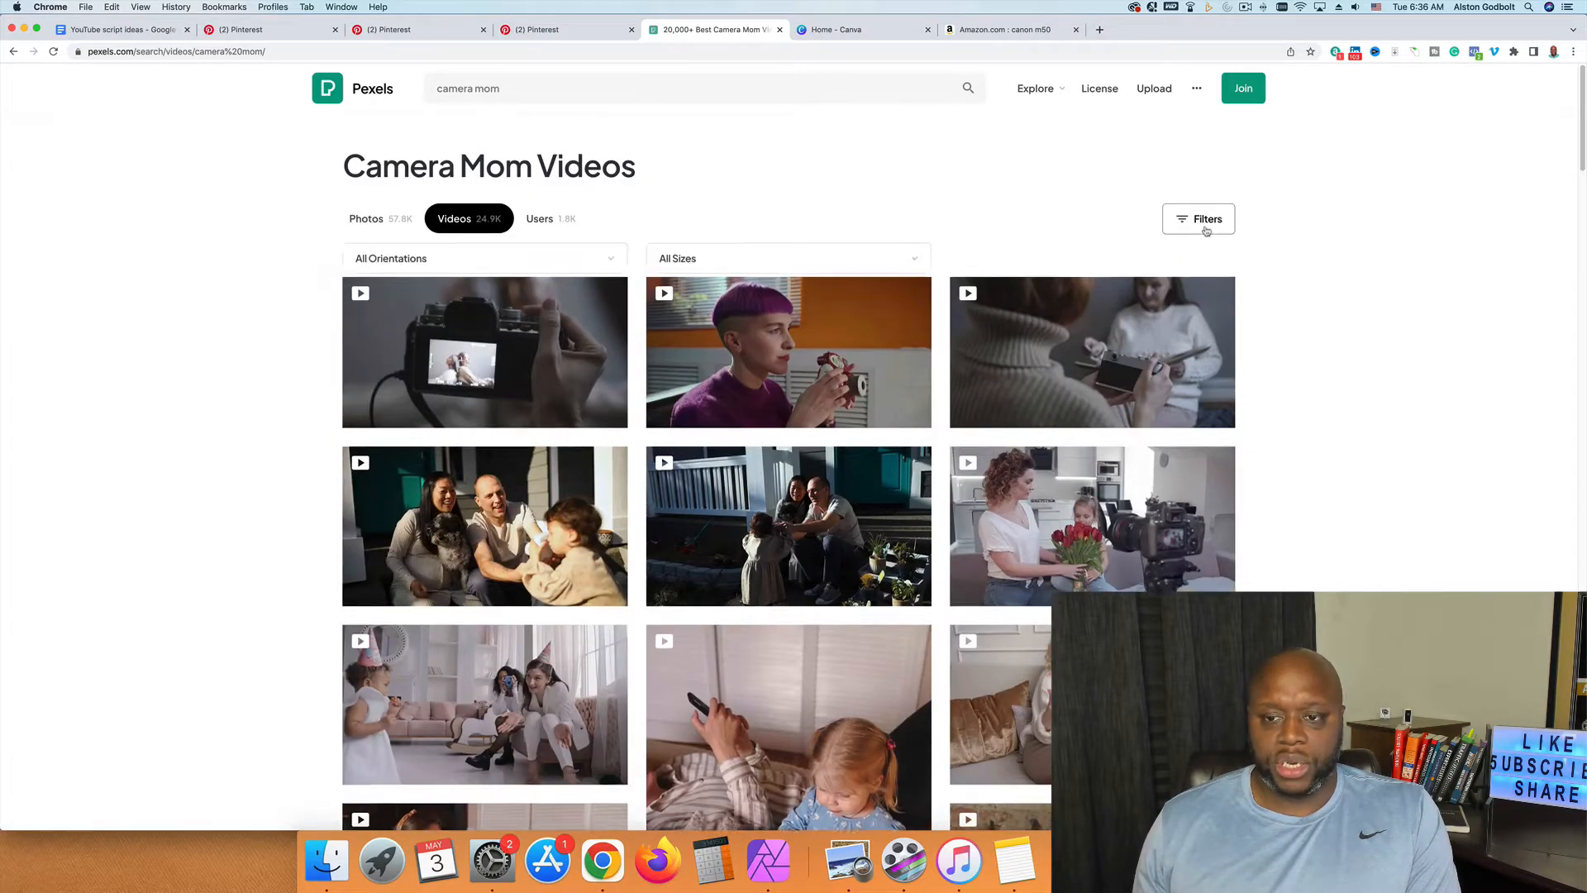
left_click(556, 269)
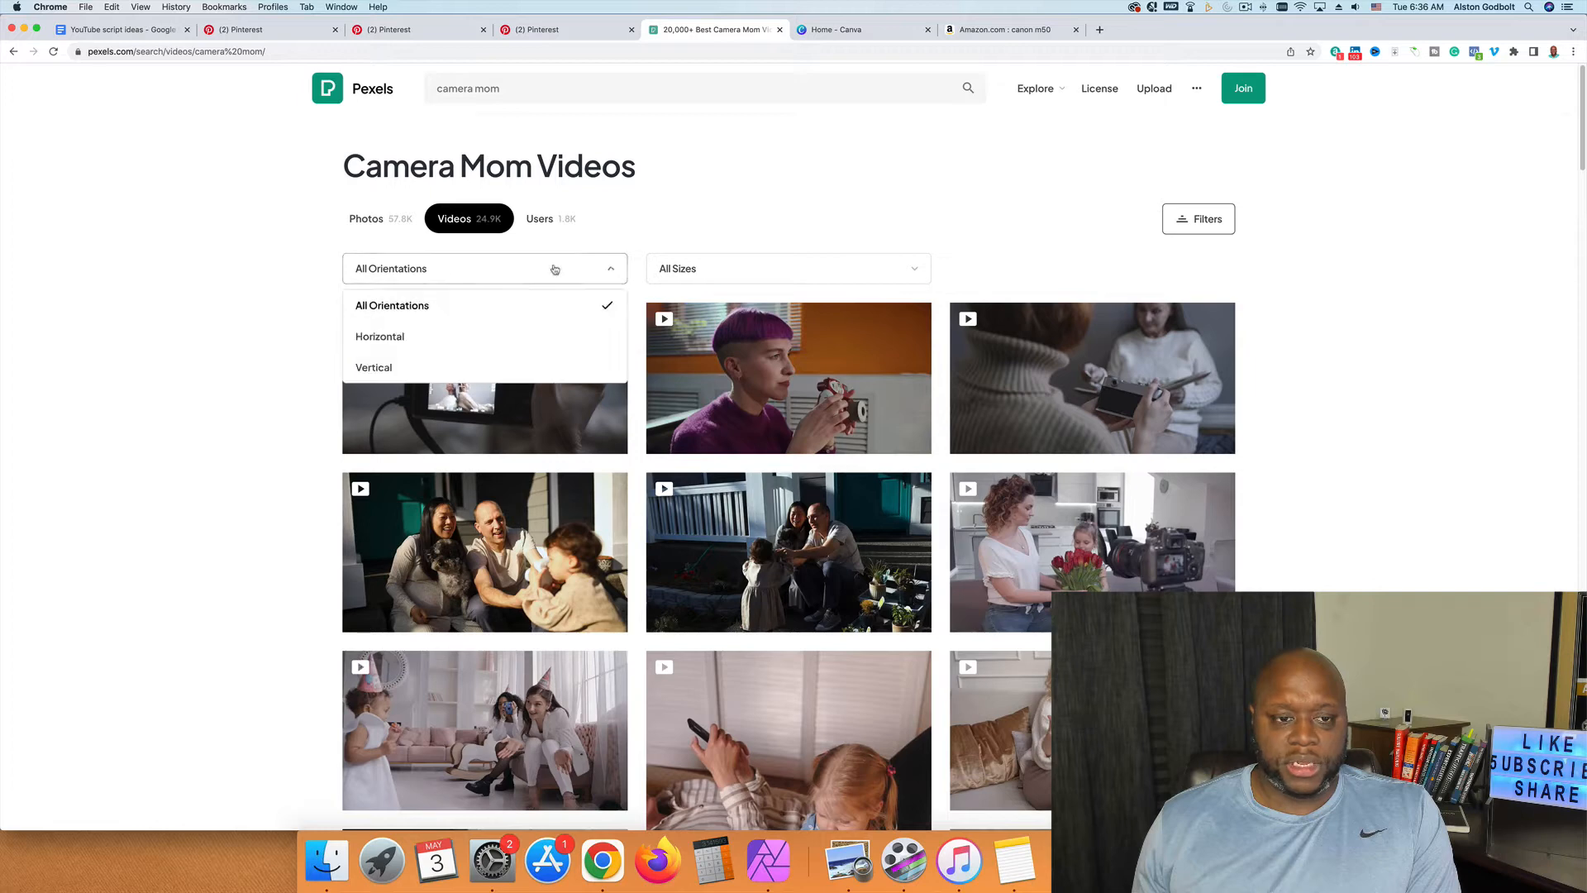
left_click(467, 366)
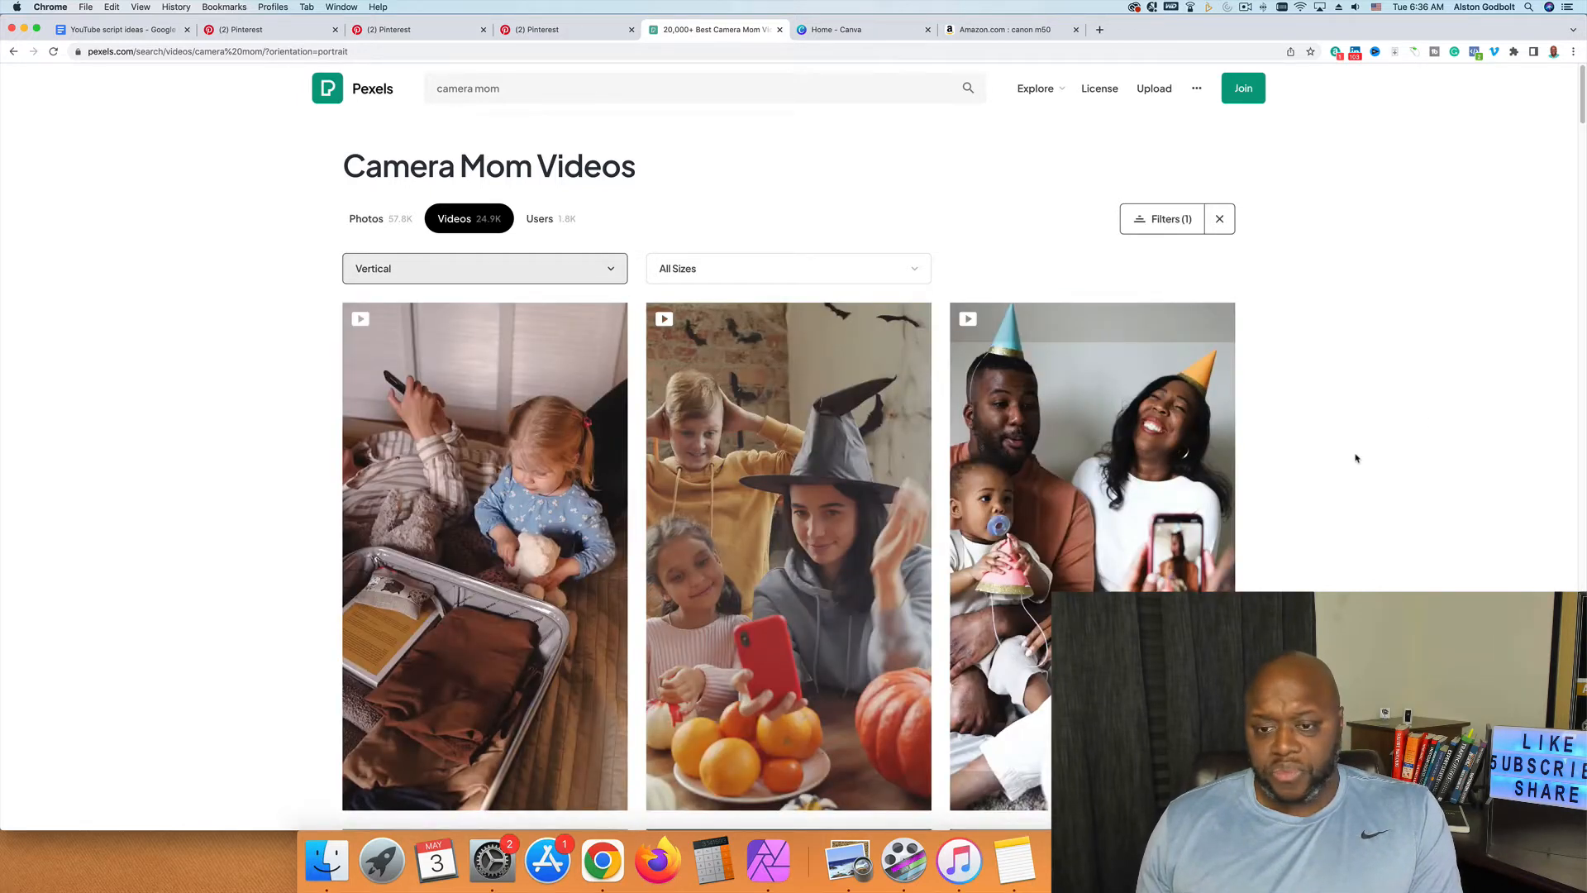
scroll(1356, 458, "down", 8)
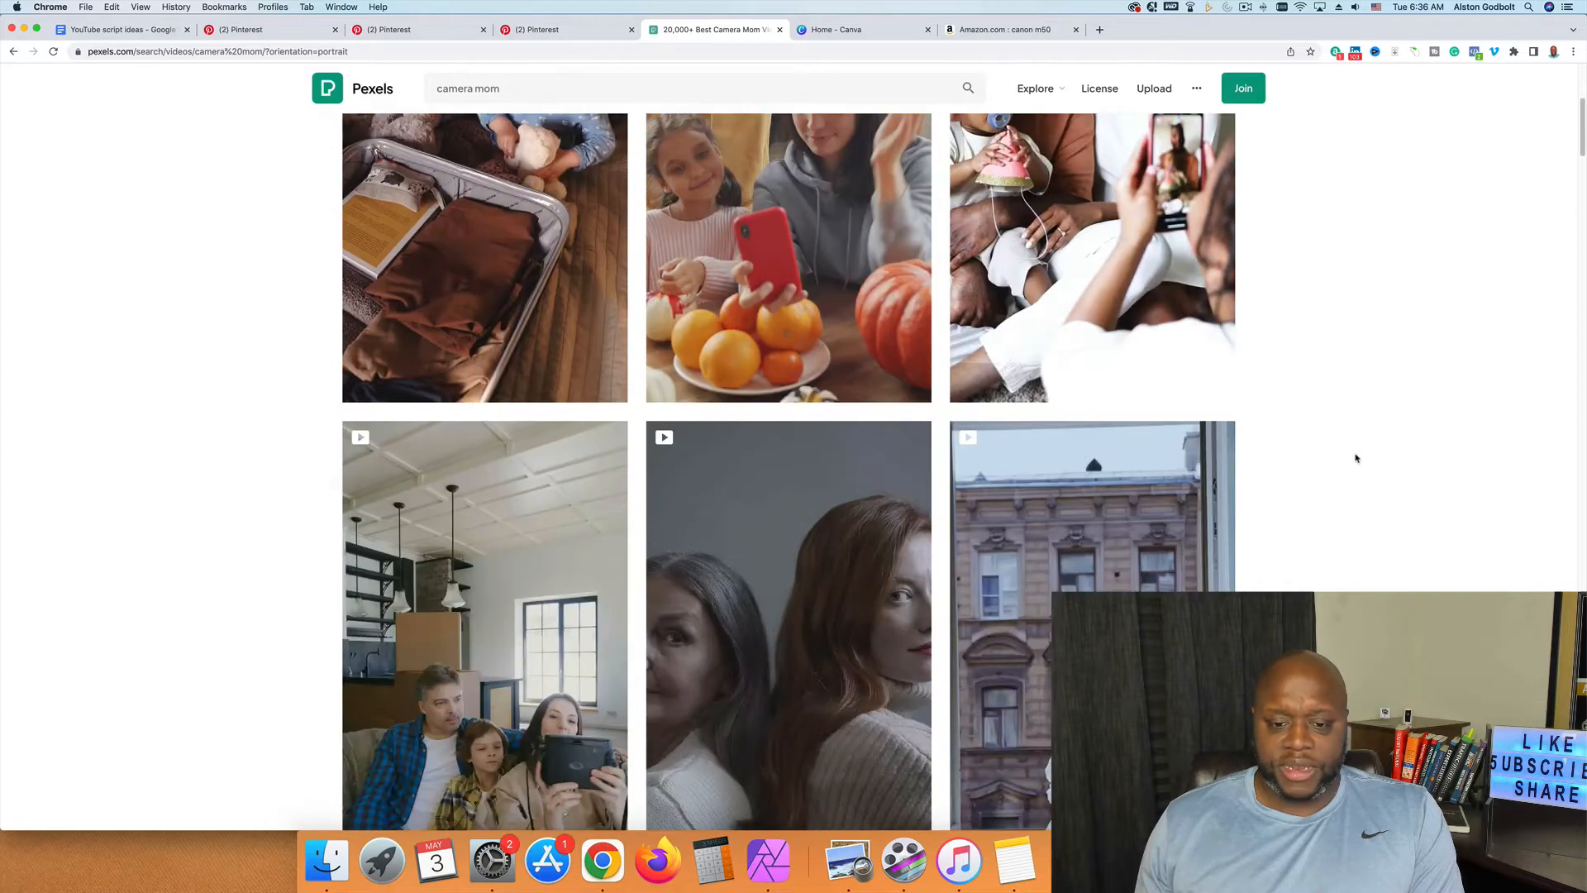
scroll(1355, 458, "down", 2)
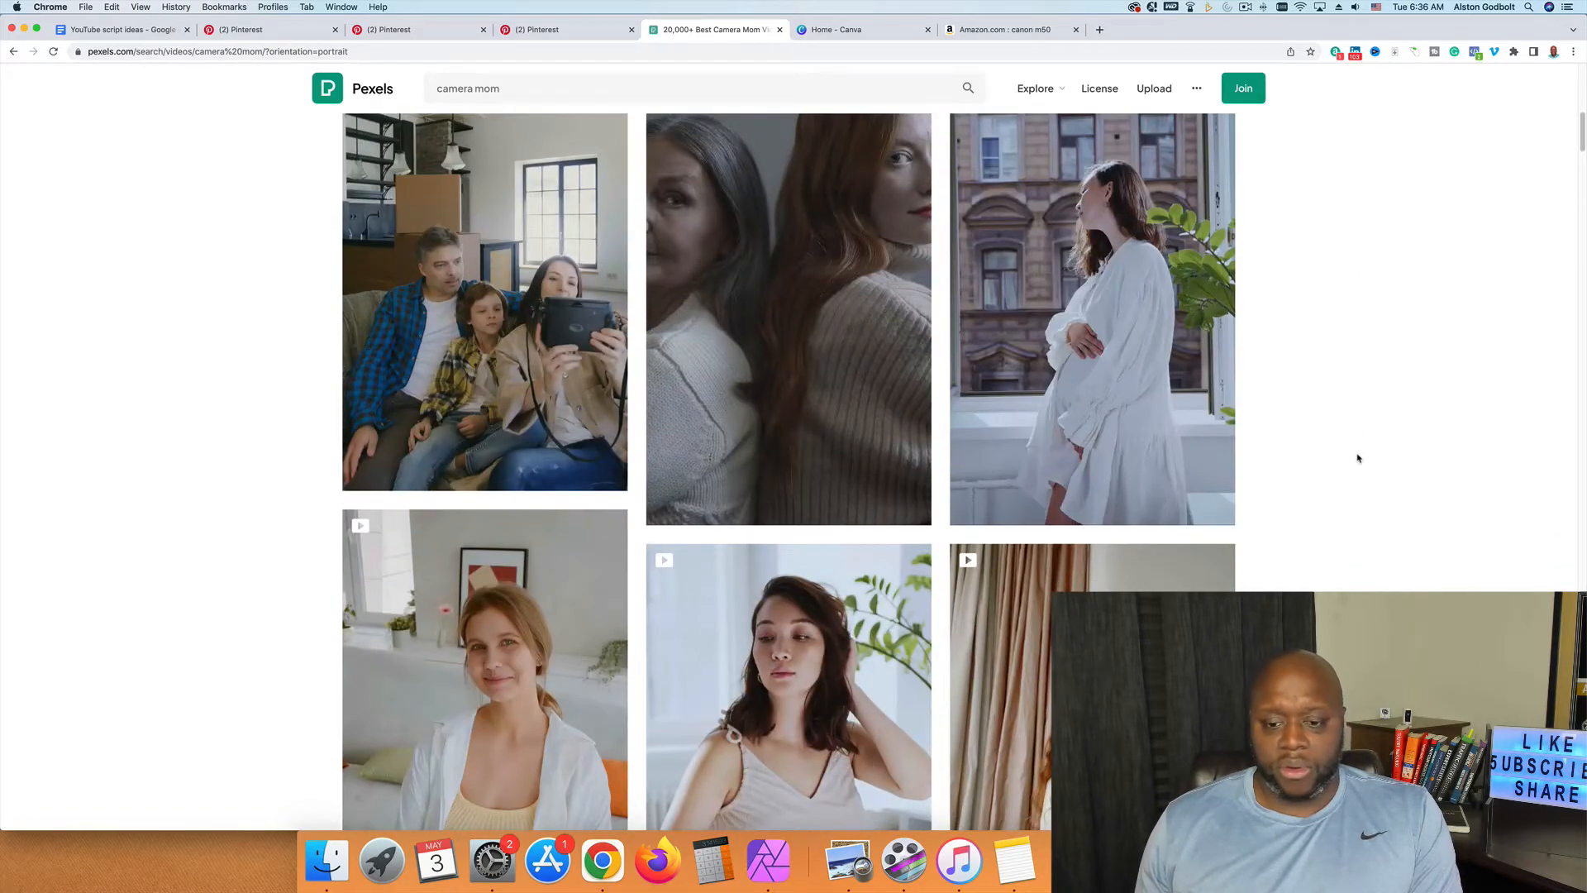
scroll(1358, 458, "down", 2)
scroll(1357, 458, "up", 12)
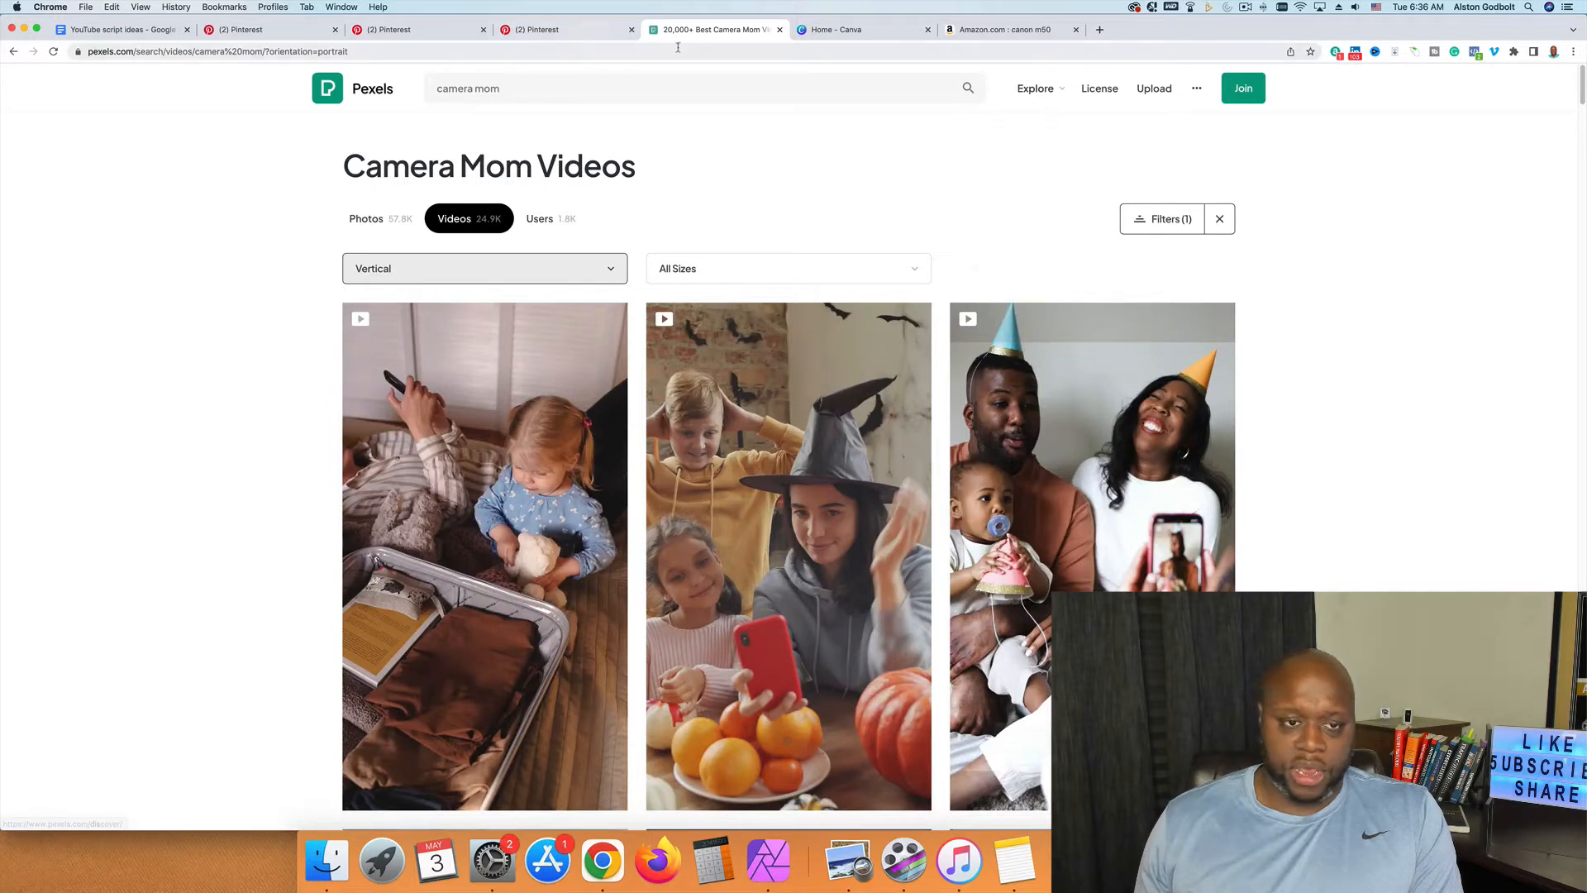
Step: Open unsplash.com in a new browser tab and search its photos for female camera
left_click(1100, 30)
type("un")
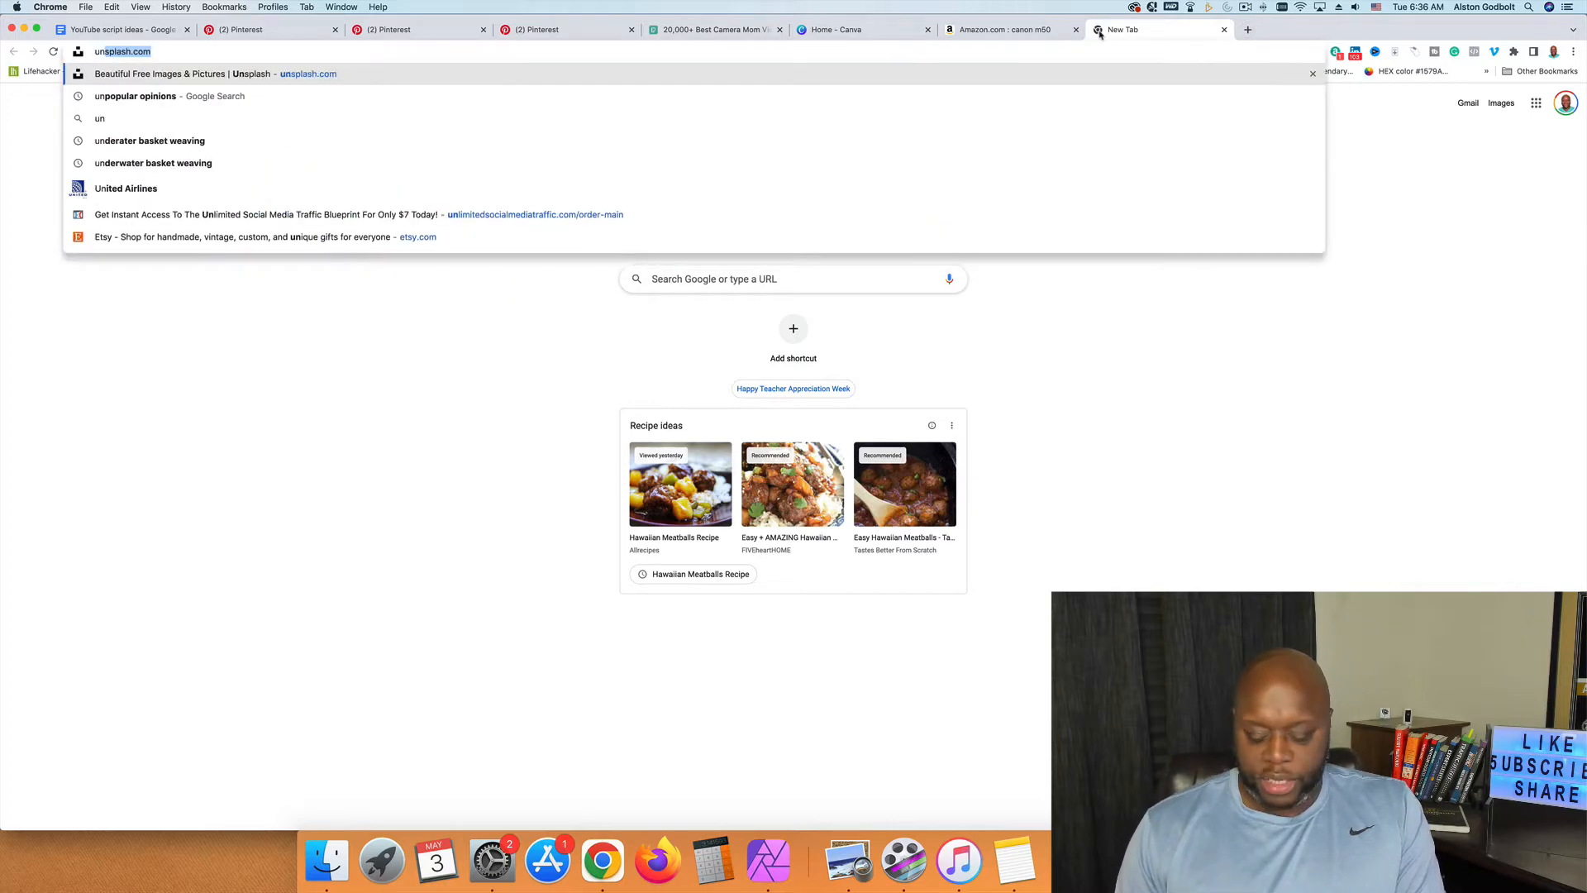
key("Return")
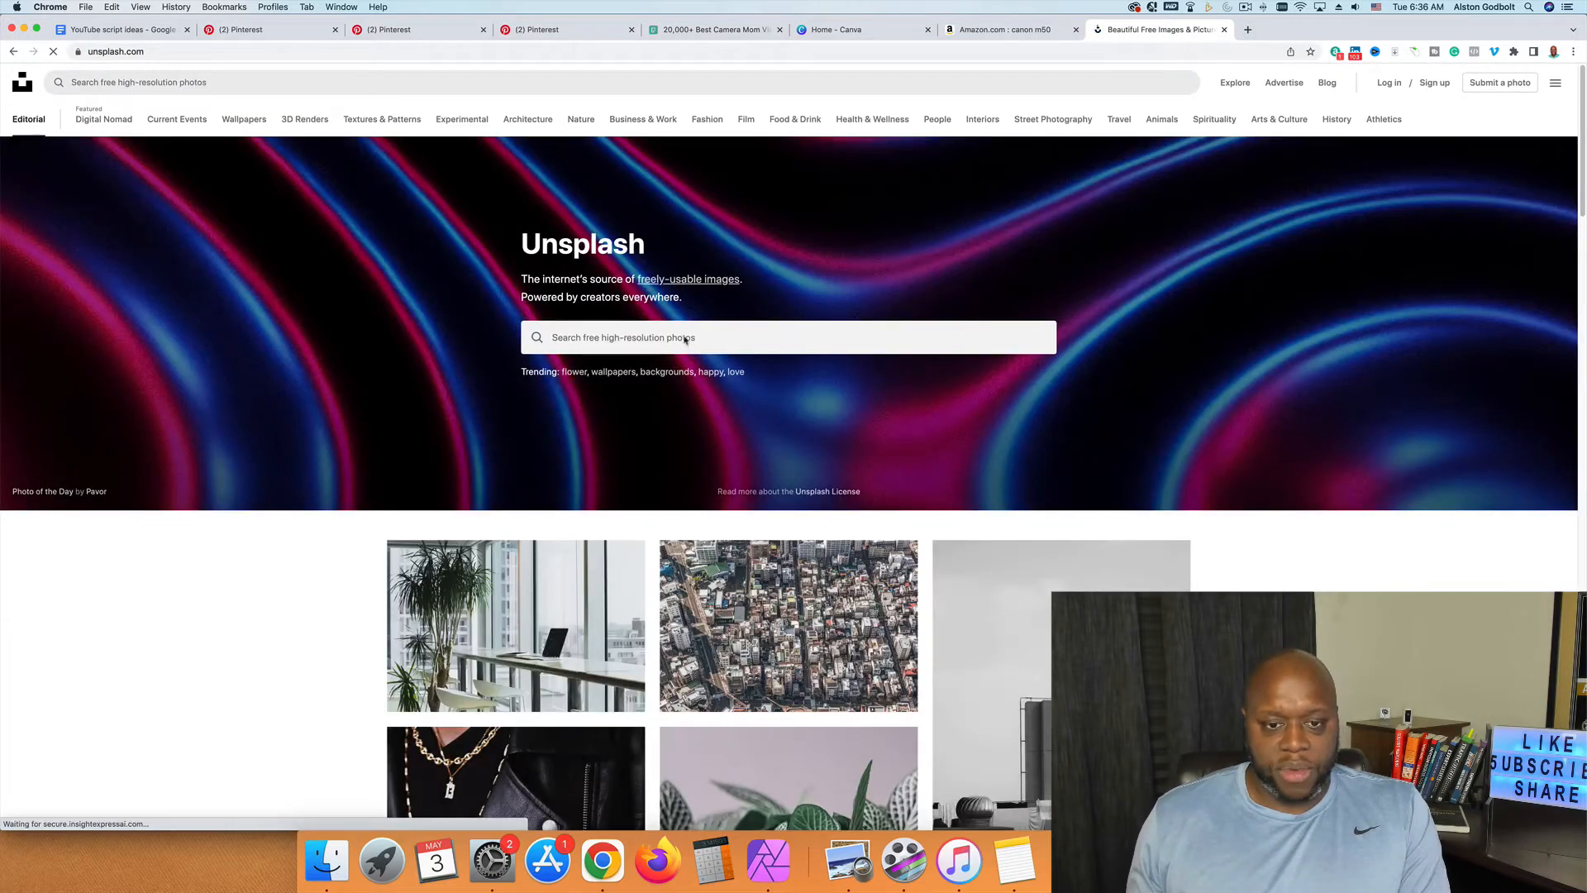
left_click(674, 338)
type("fe")
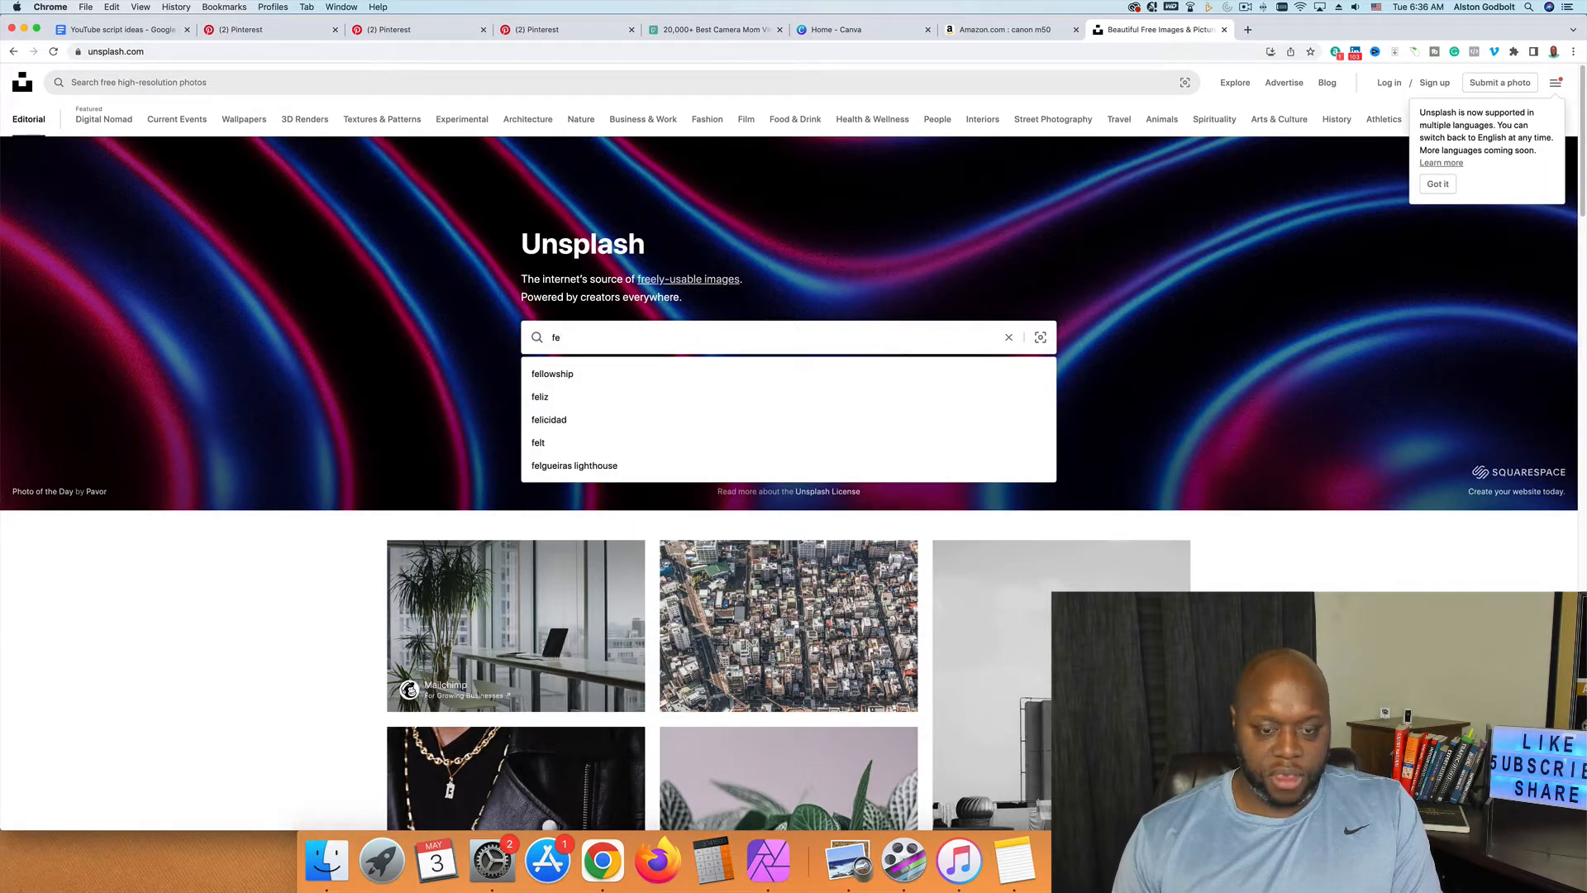
type("lmale camer")
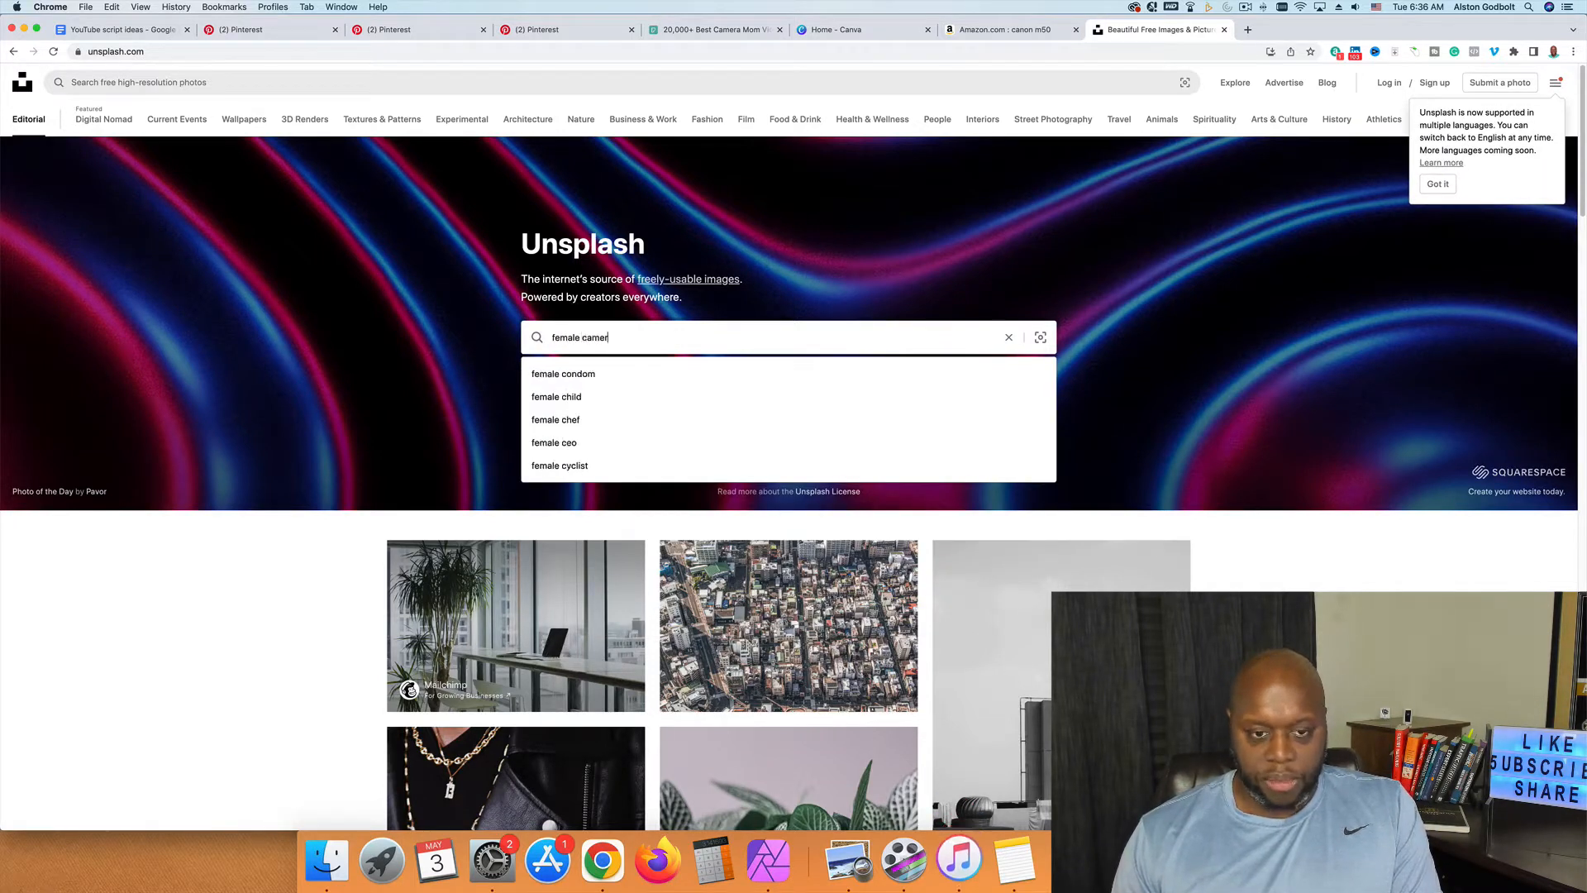
type("a")
key("Return")
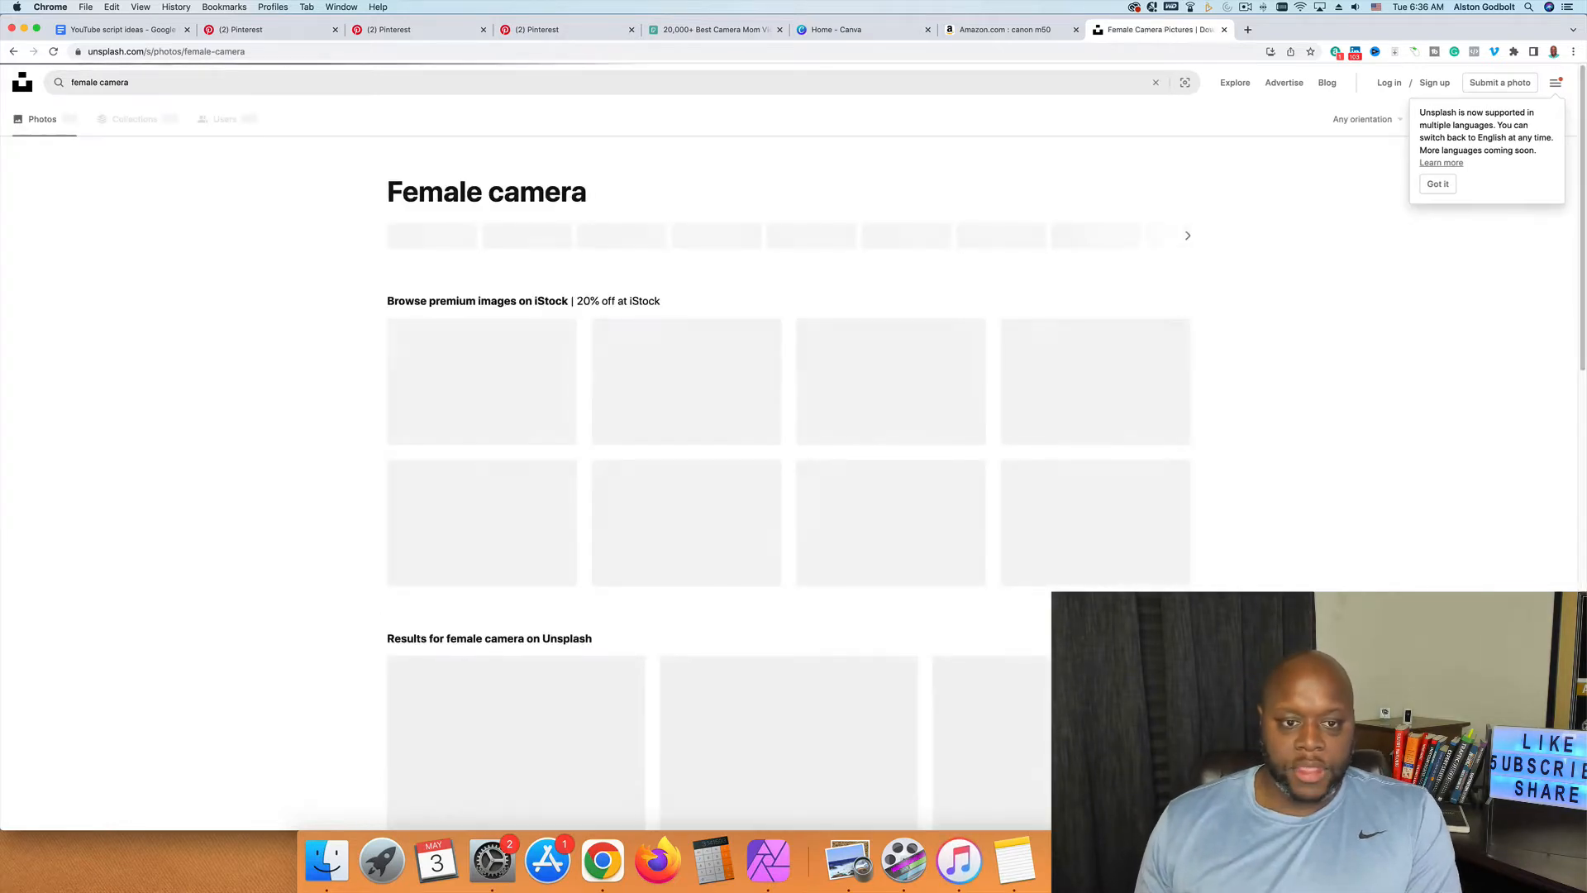
Step: Download the photos of the woman at a laptop, the red-beanie woman with a camera, and the white-beanie woman with a camera
scroll(288, 494, "down", 2)
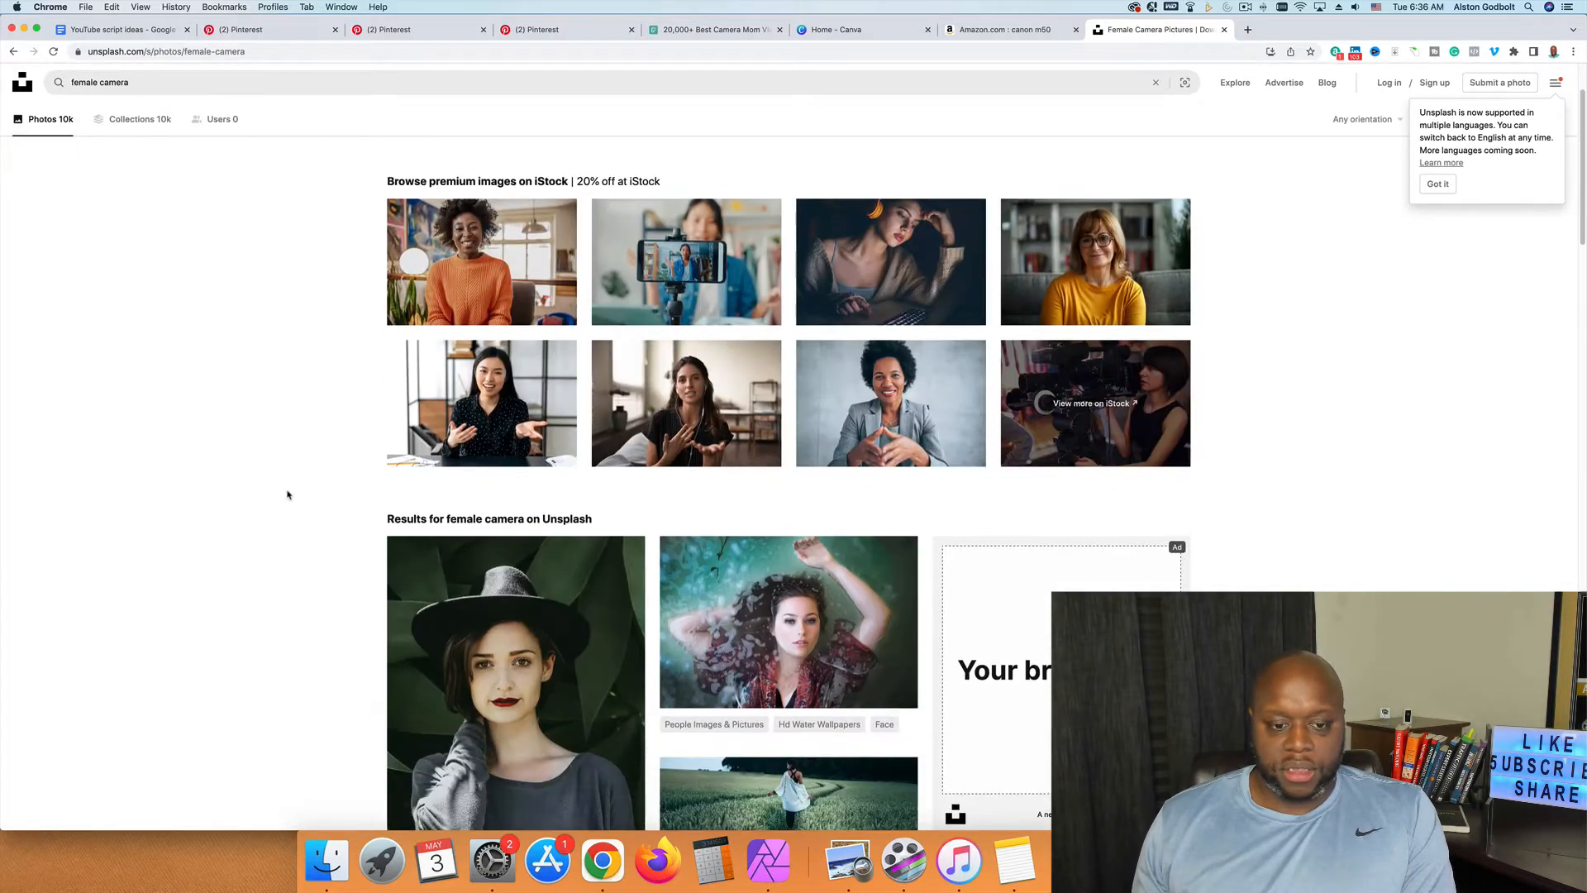
scroll(288, 494, "down", 8)
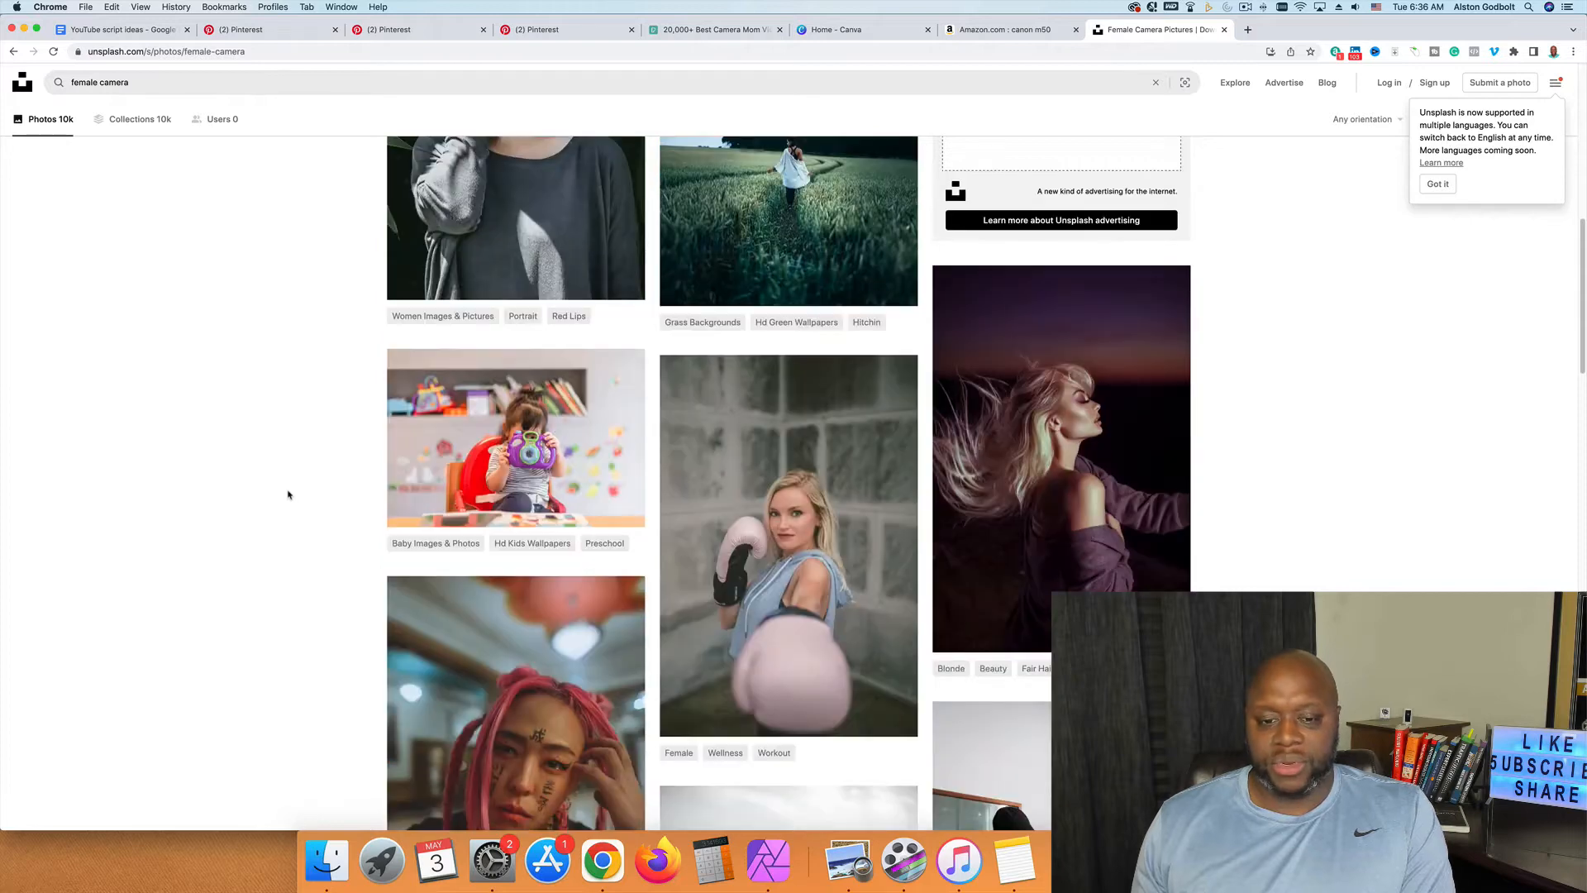
scroll(288, 494, "down", 7)
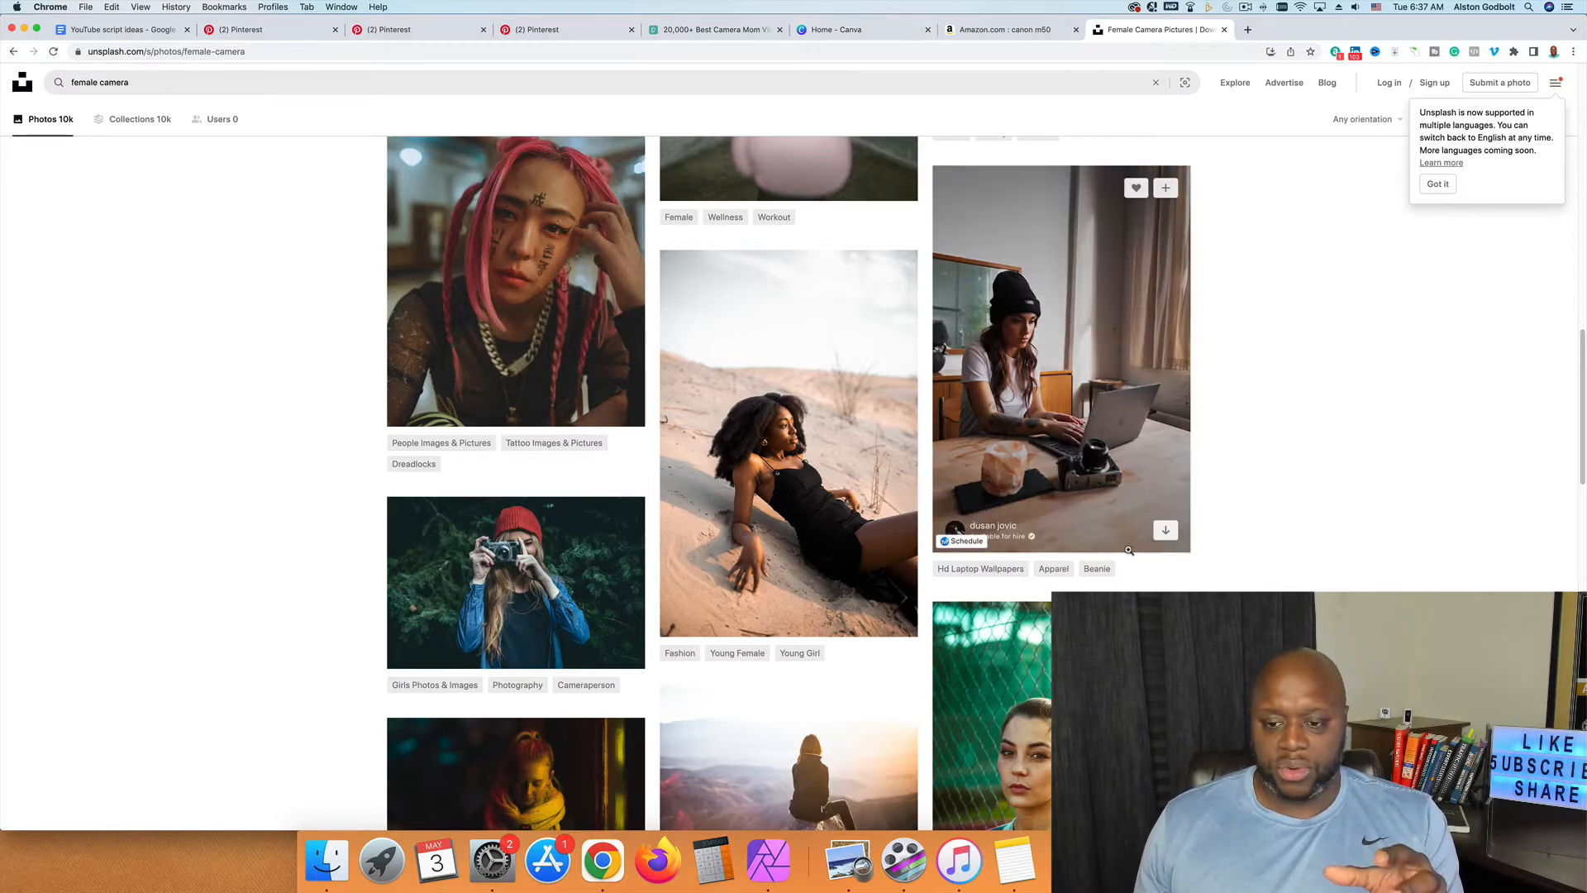
left_click(1162, 537)
scroll(992, 463, "down", 3)
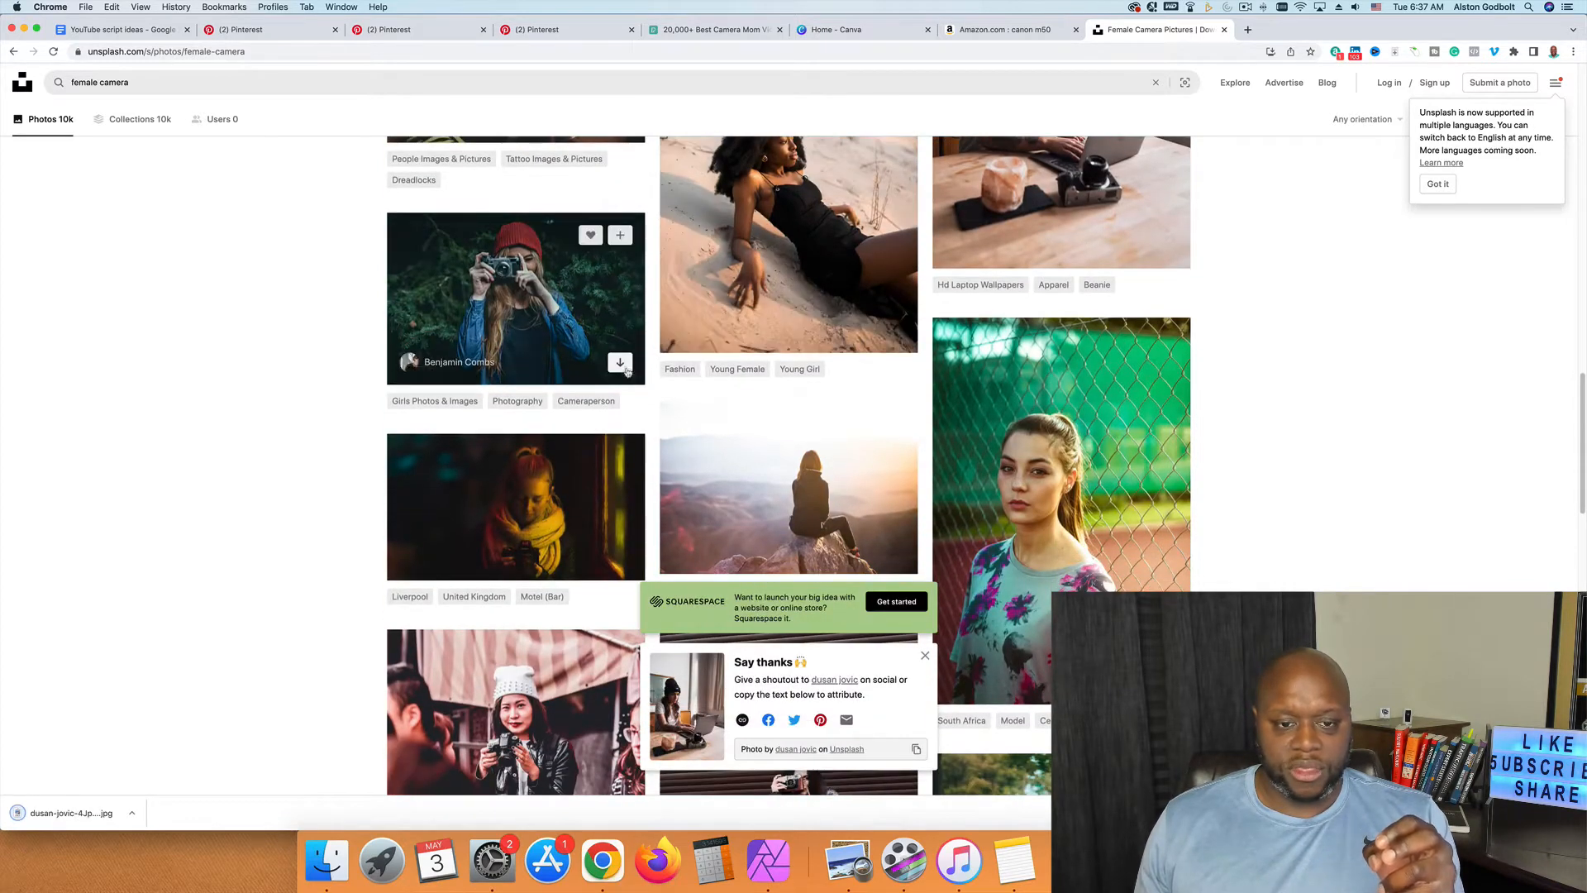
left_click(622, 362)
scroll(541, 496, "down", 2)
scroll(541, 545, "down", 2)
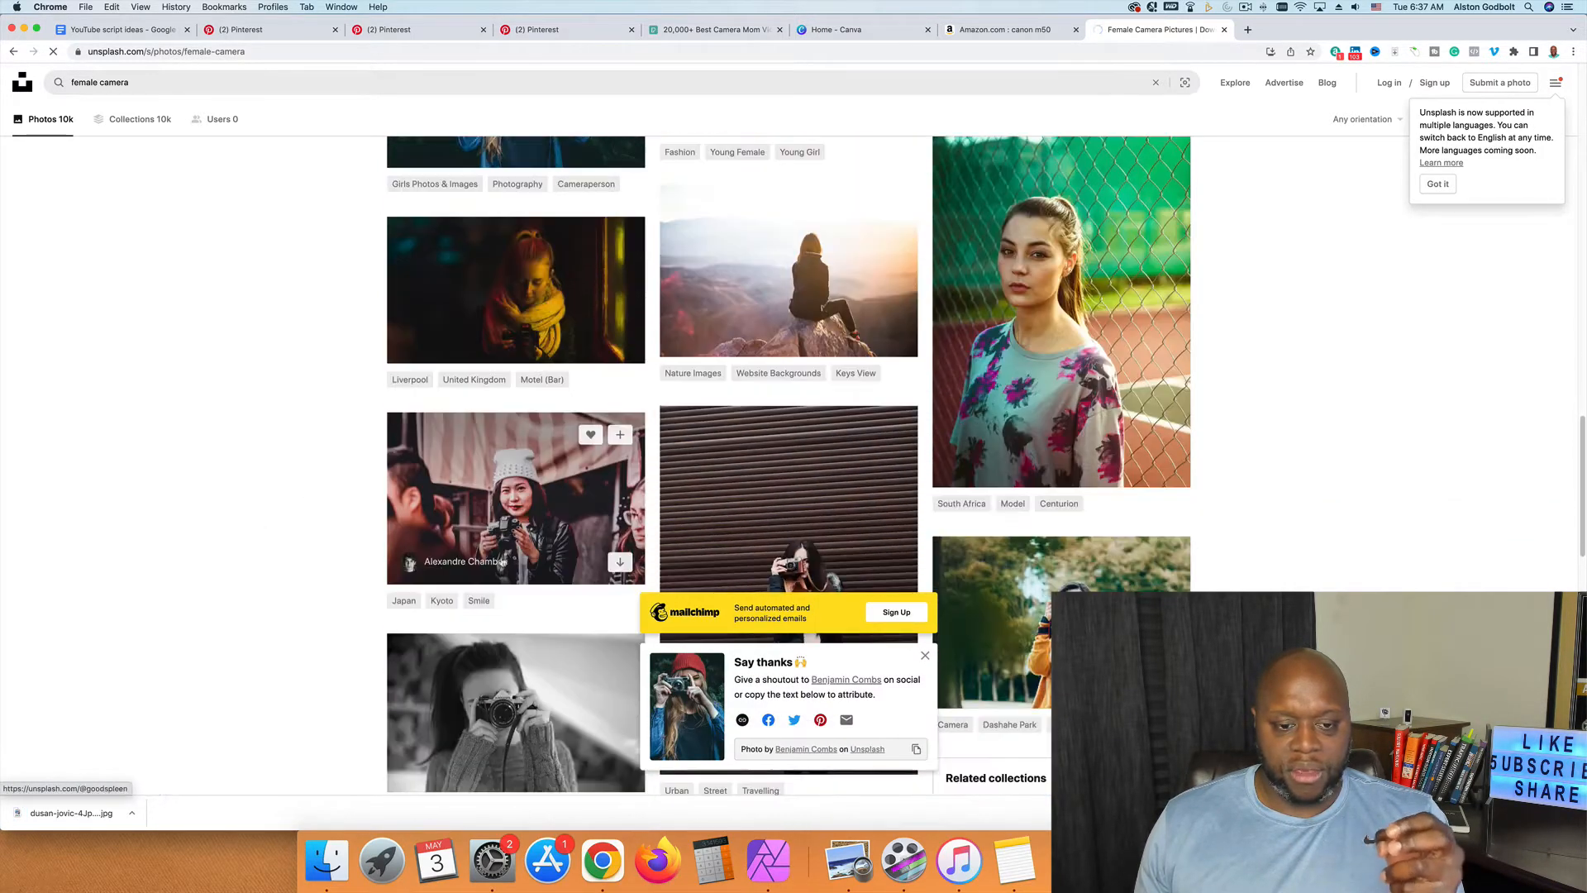
left_click(620, 562)
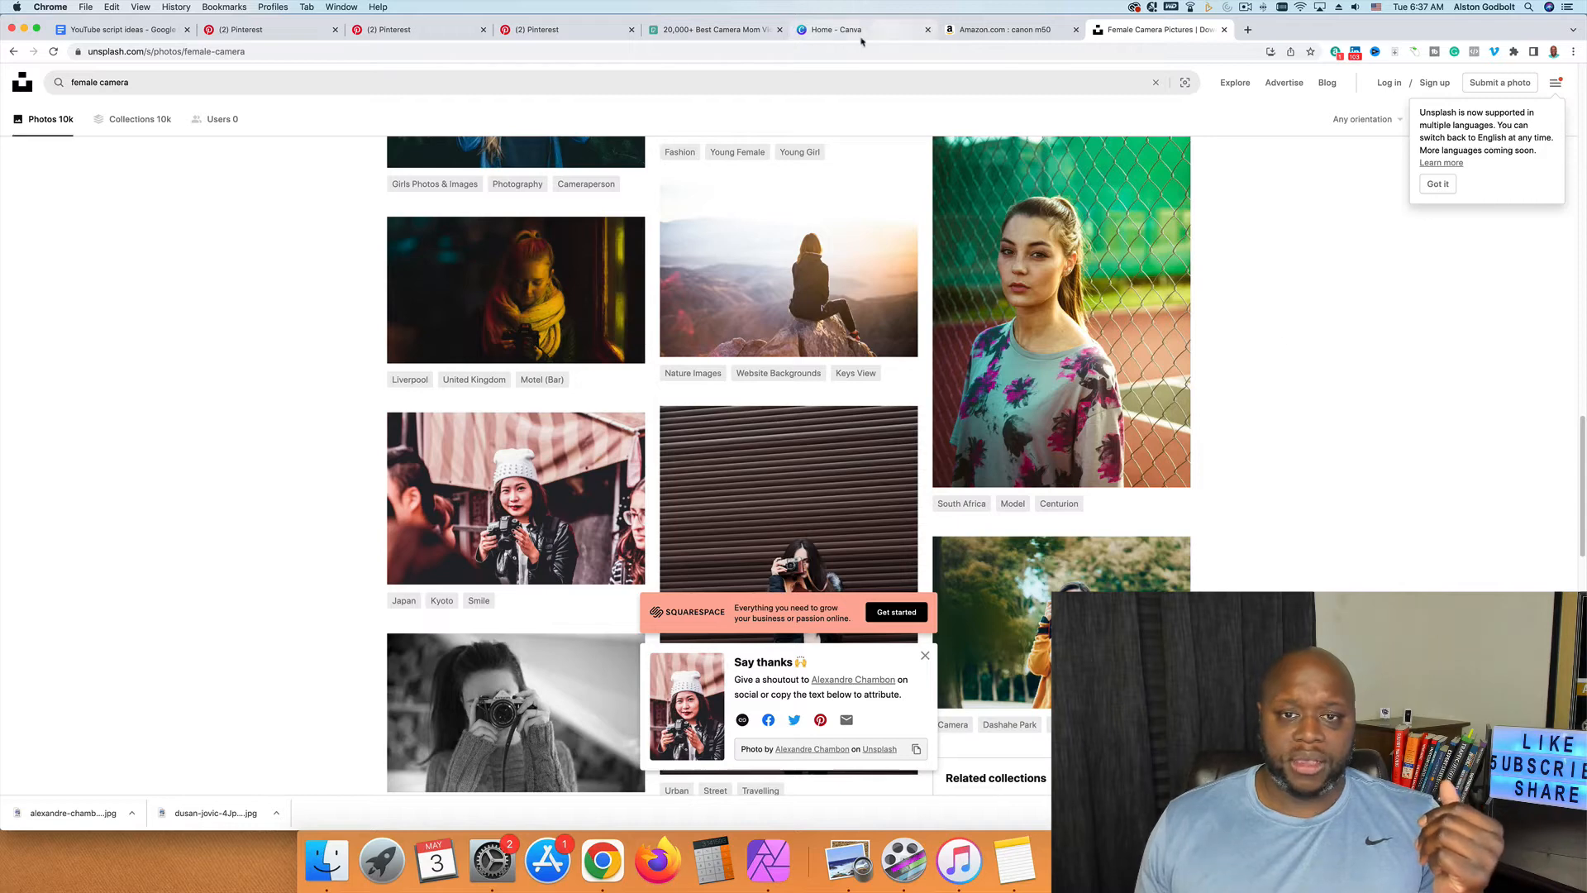
Step: Switch to Canva and create a blank Mobile Video design from the video formats
left_click(830, 30)
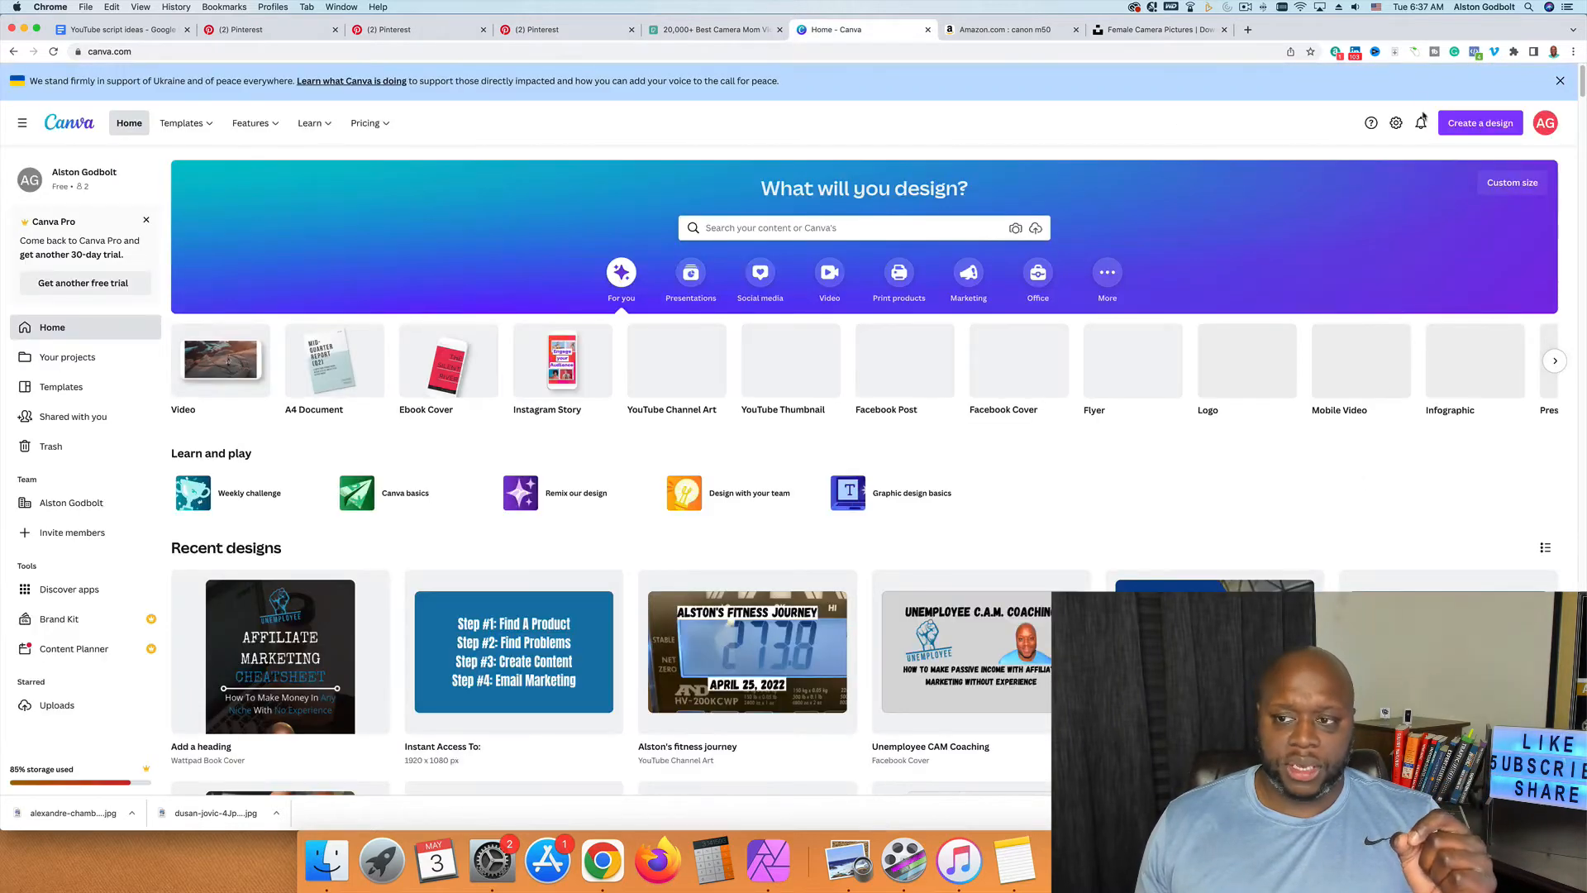
left_click(1476, 126)
left_click(829, 273)
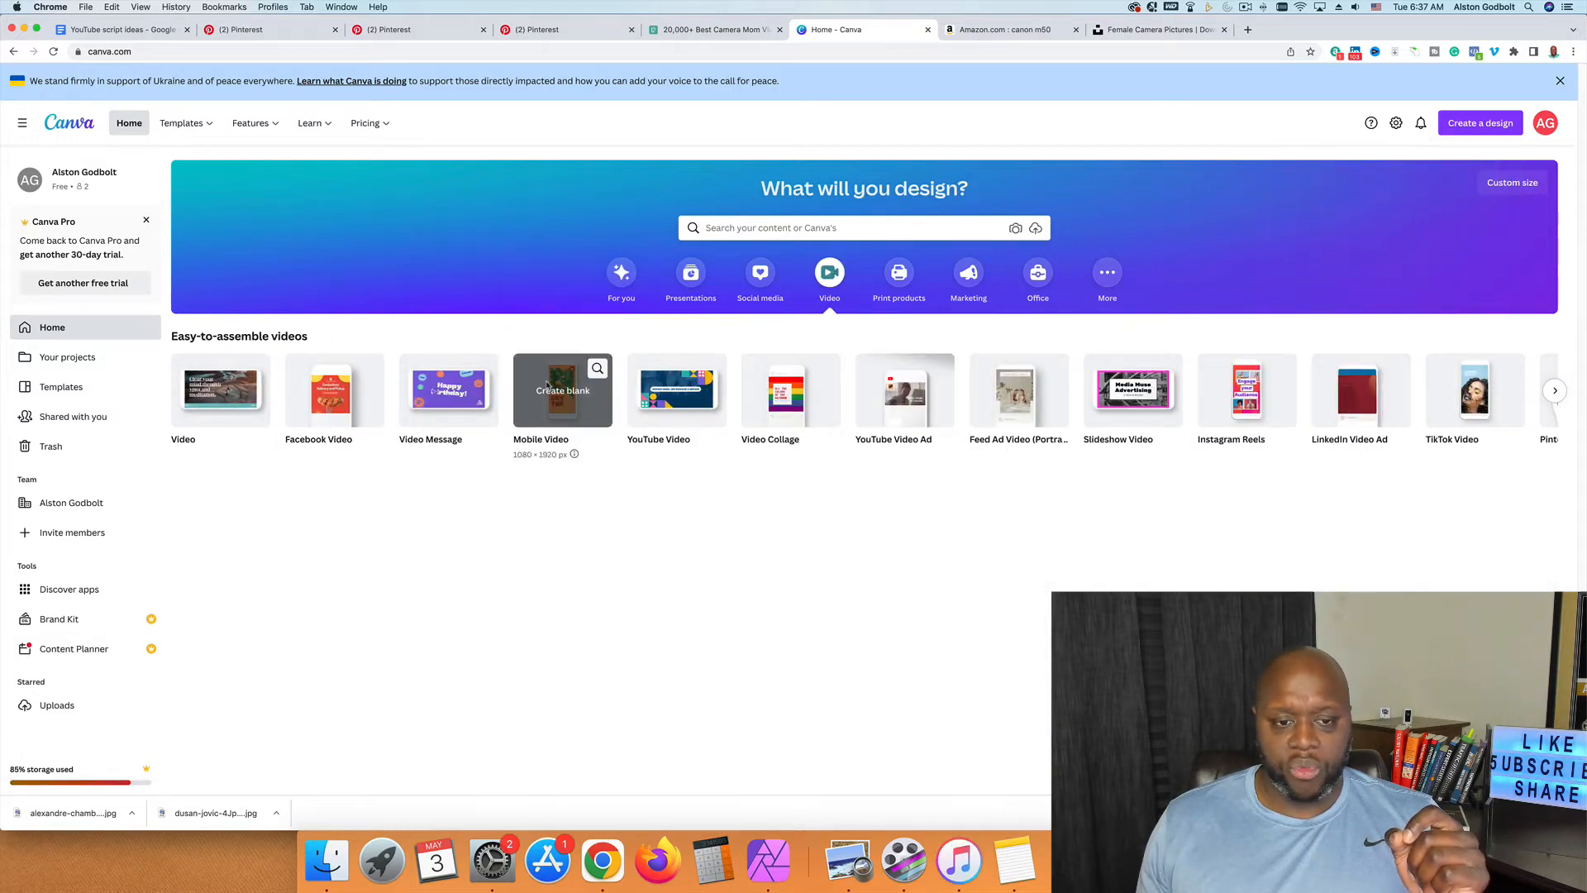
left_click(540, 387)
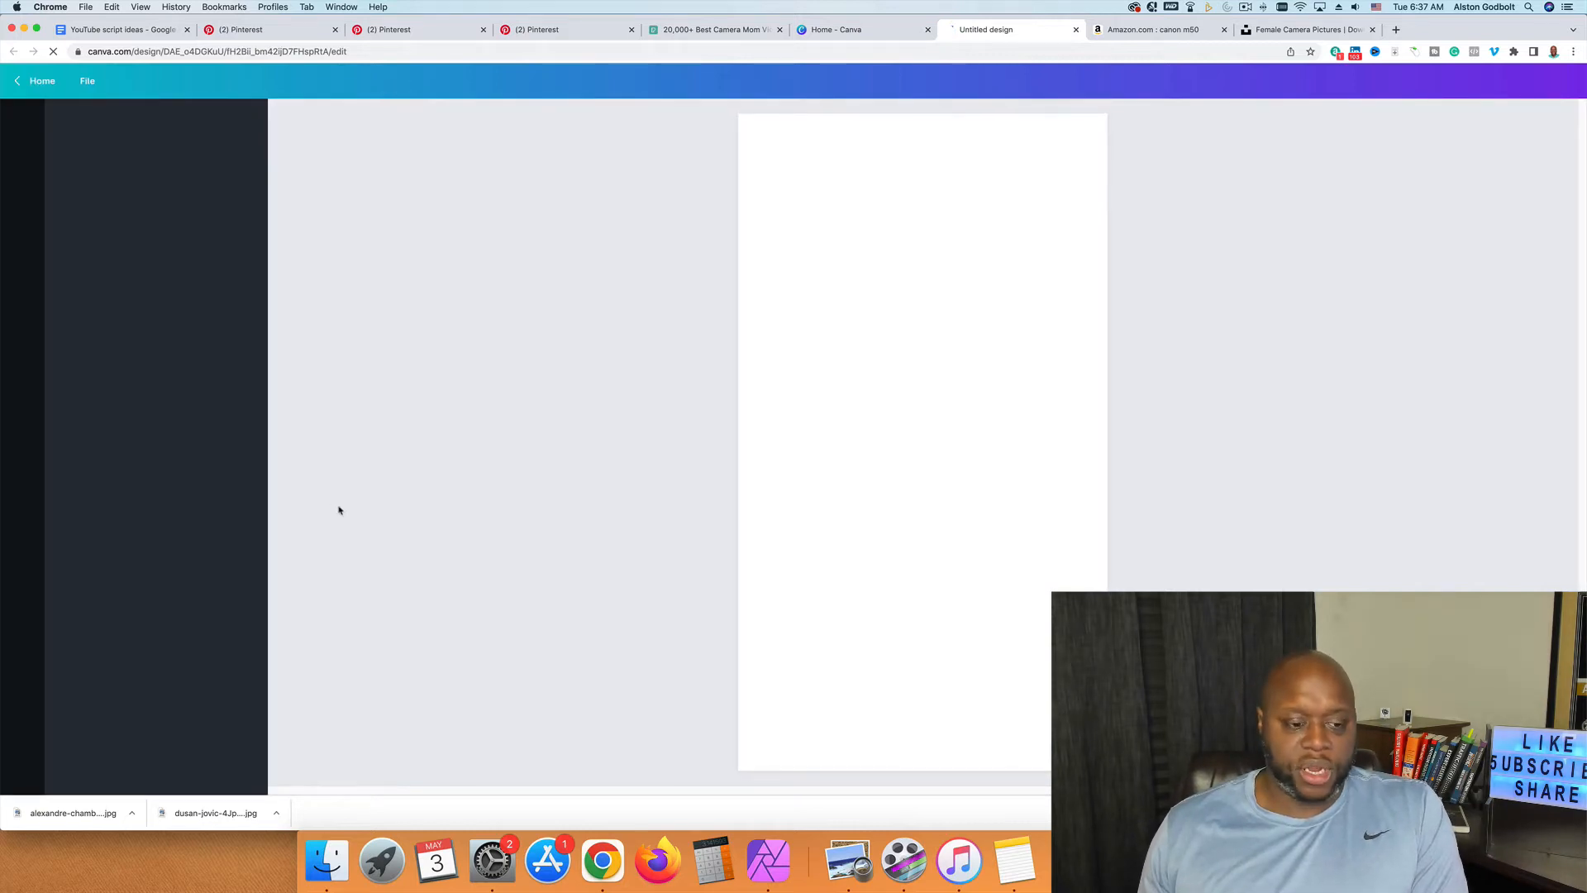
Step: Fill the first page with the downloaded photo of the woman at a laptop and add a blank second page
left_click(276, 813)
left_click(308, 799)
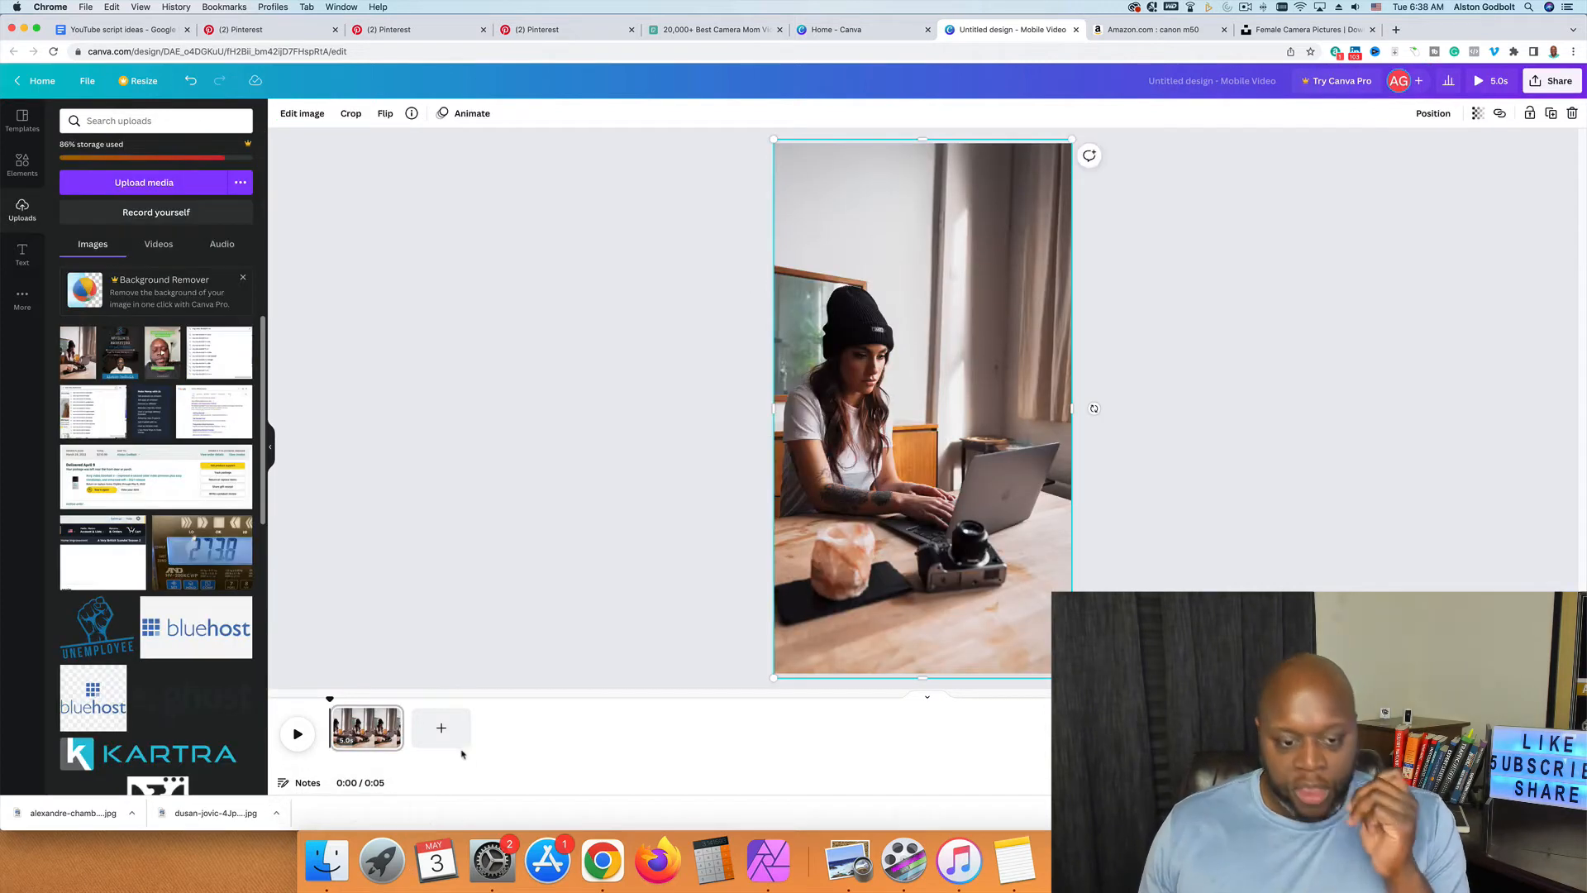
left_click(439, 731)
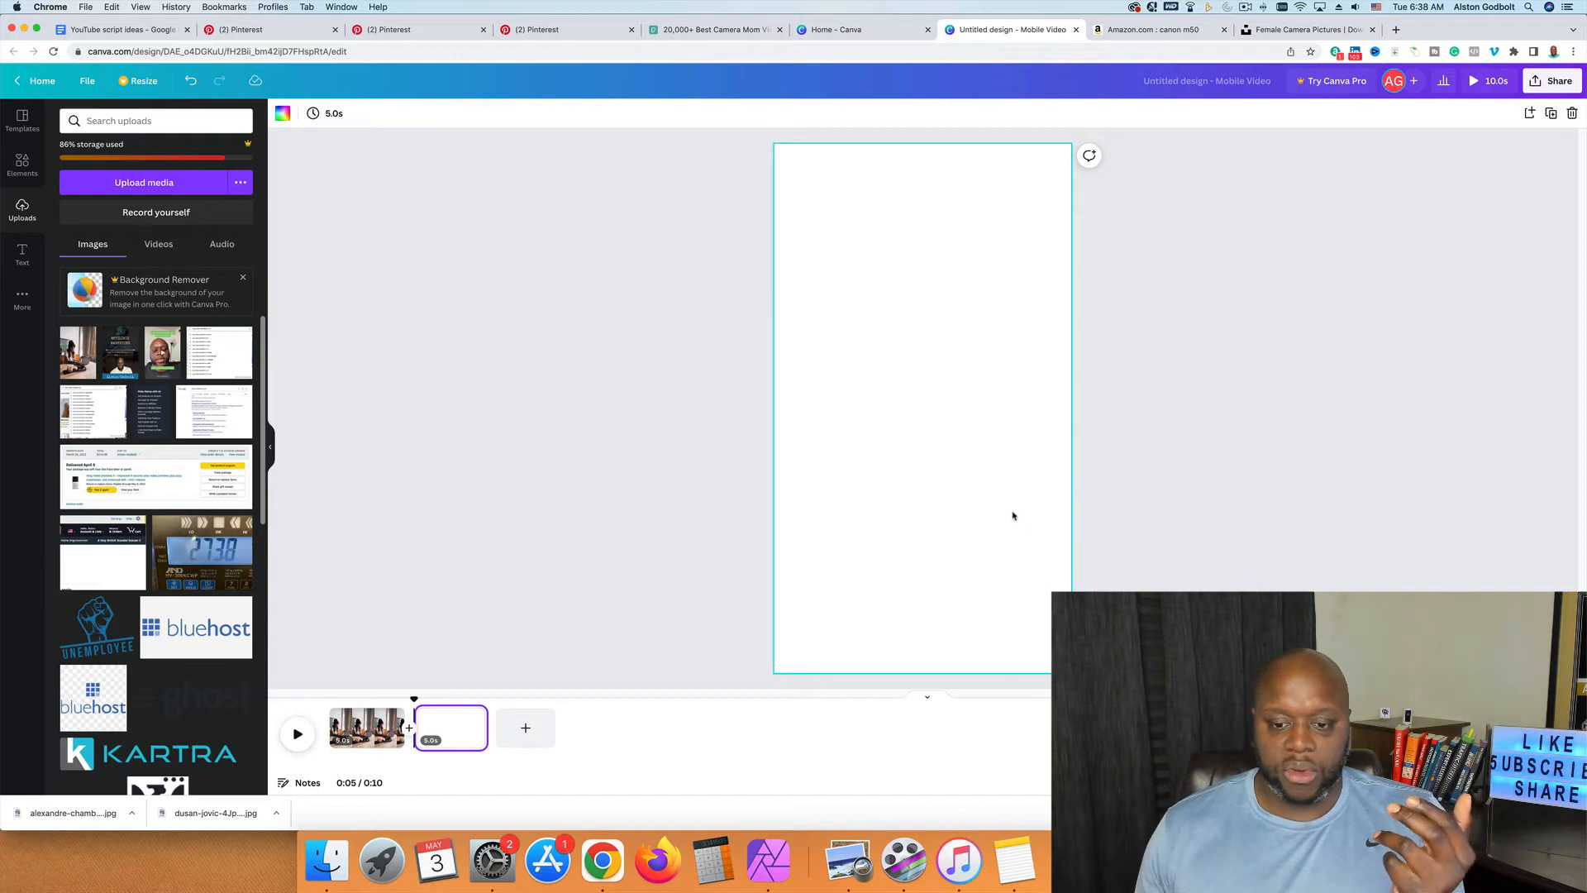
scroll(1014, 516, "up", 3)
scroll(925, 566, "down", 3)
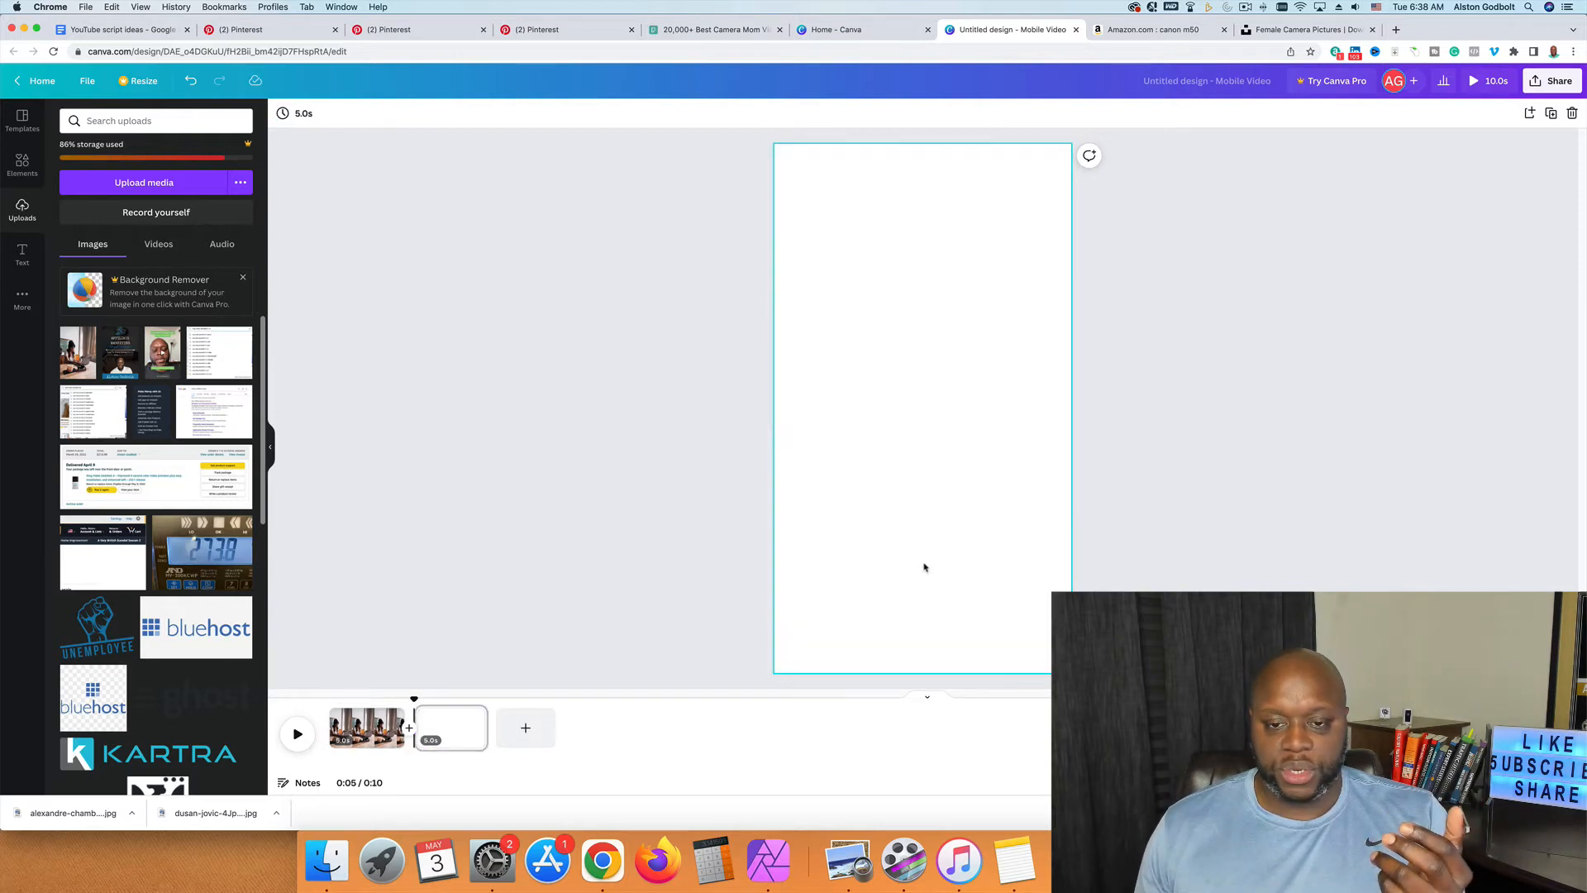
scroll(924, 567, "up", 3)
scroll(925, 567, "down", 3)
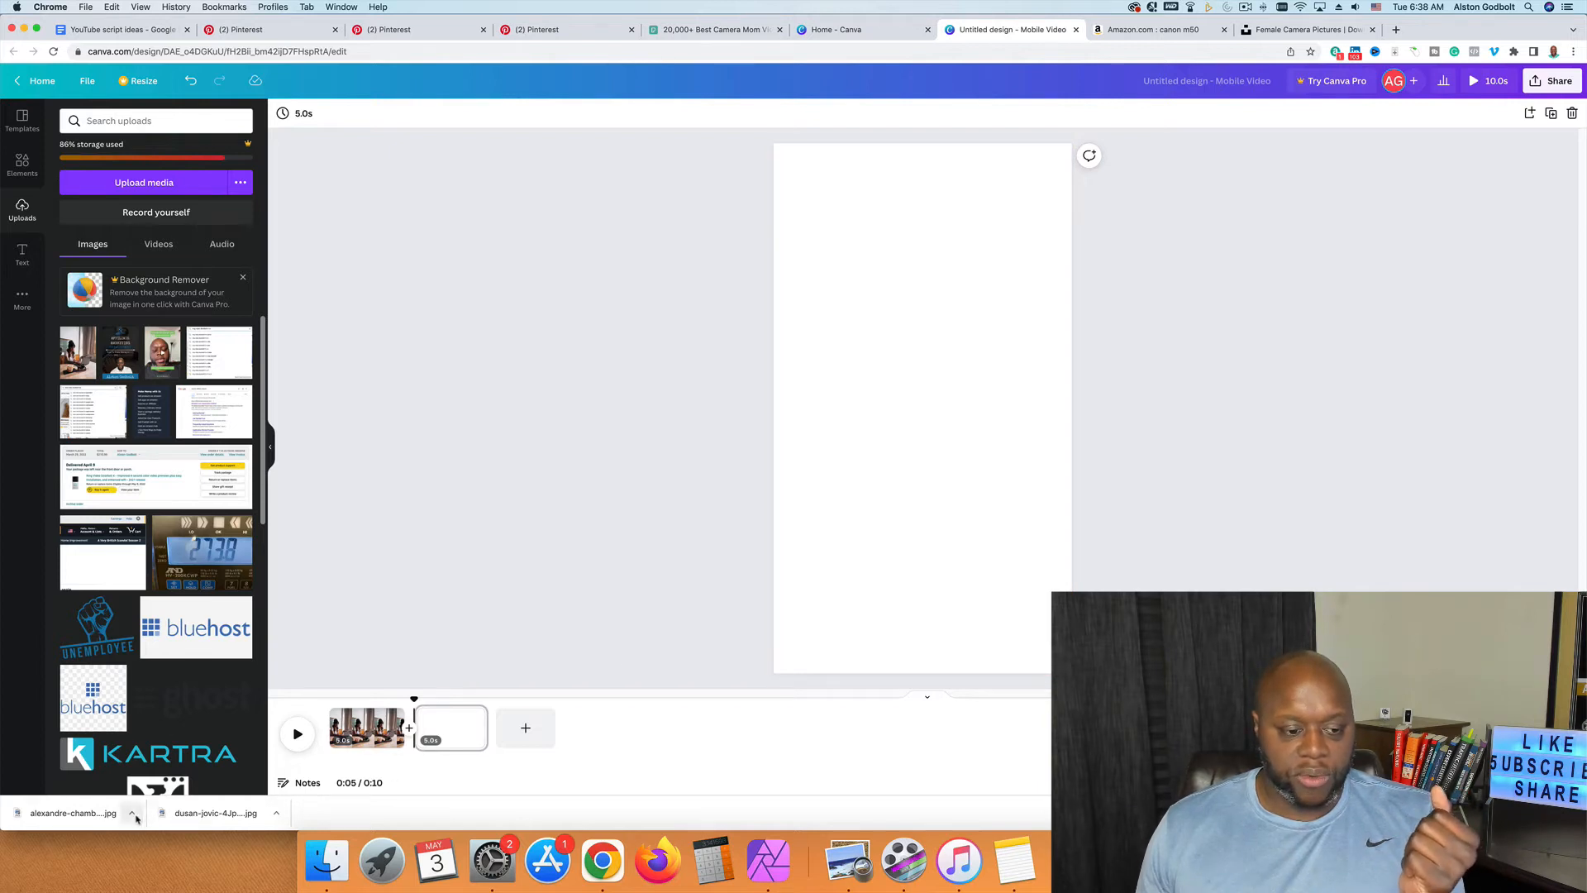
Step: Place the downloaded photo of the white-beanie woman with a camera from the Downloads folder onto the blank second page
left_click(133, 813)
left_click(157, 800)
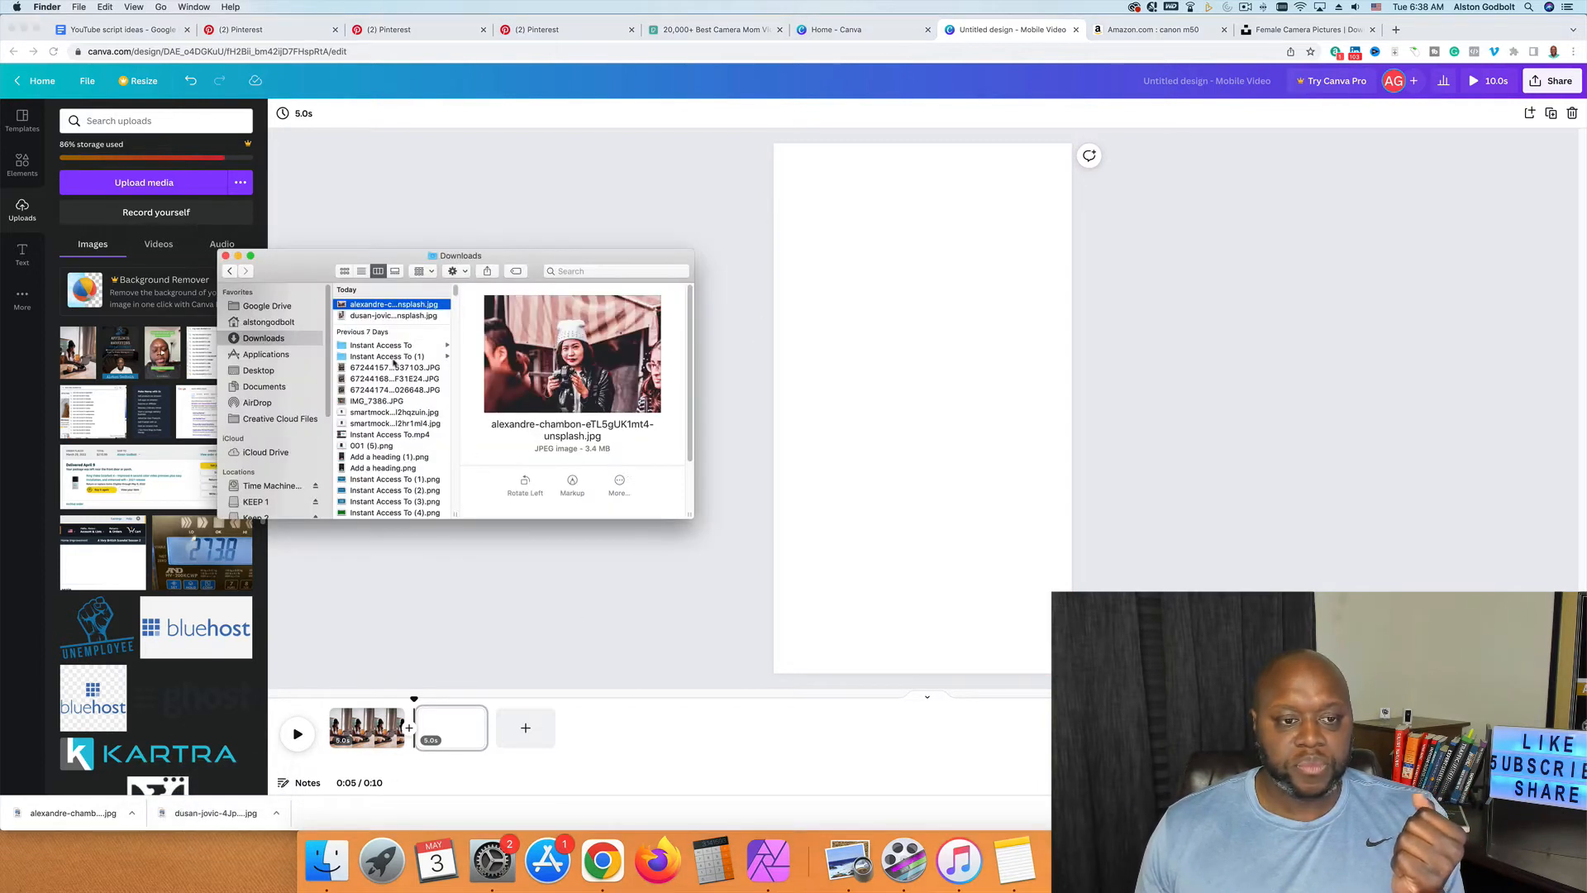
left_click_drag(386, 308, 907, 447)
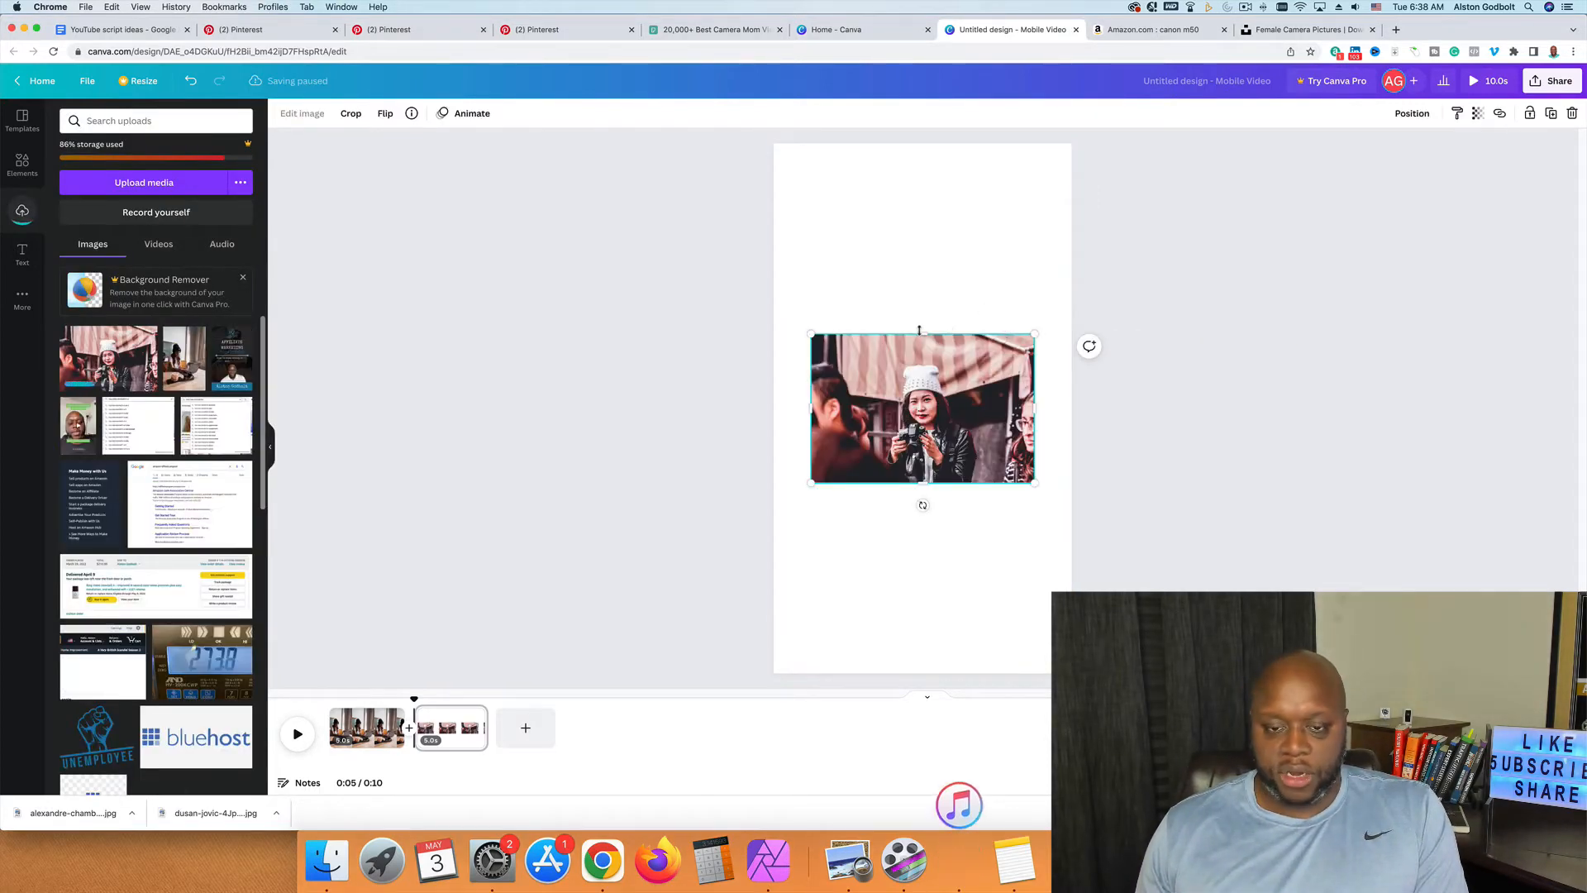
Step: Extend the white-beanie photo to all four page edges so it fills the second page
left_click_drag(922, 333, 942, 141)
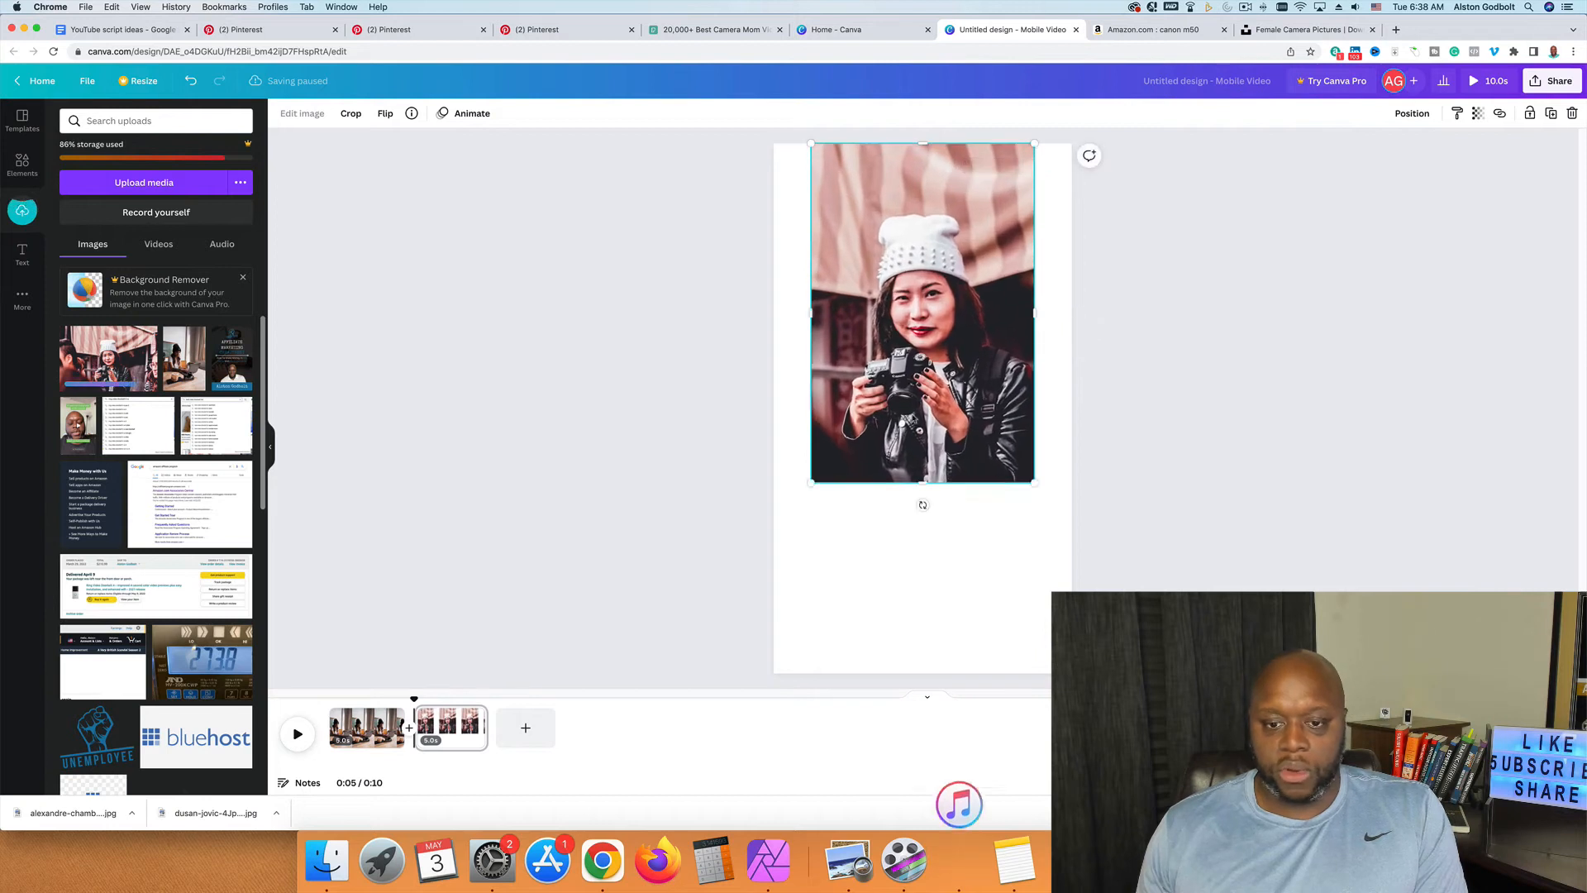
left_click_drag(925, 486, 947, 675)
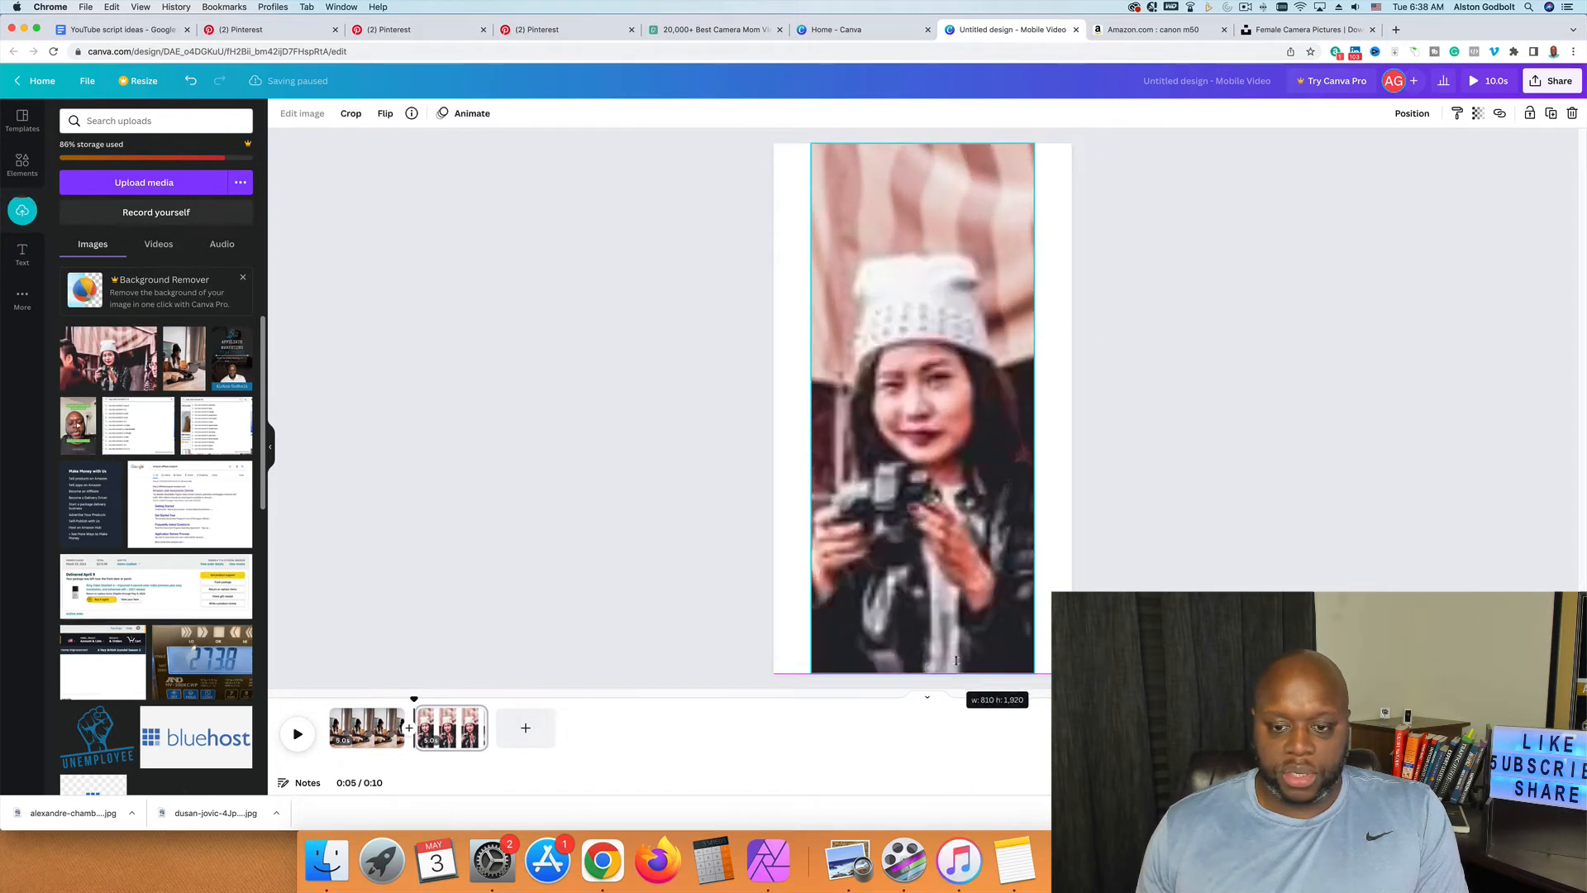
left_click_drag(1035, 494, 1072, 499)
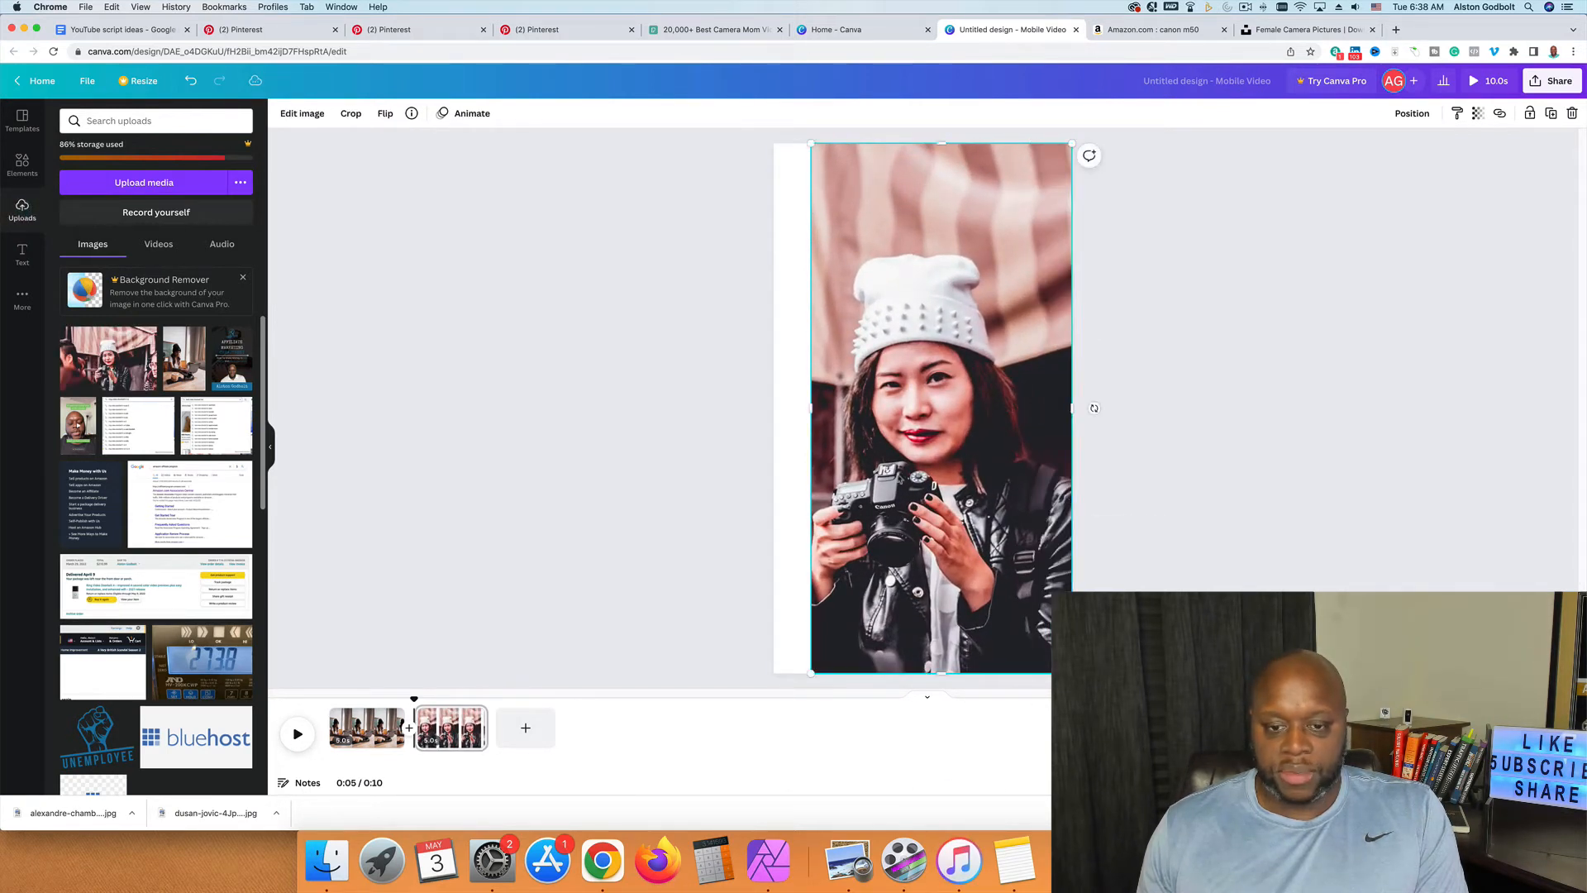
left_click_drag(809, 479, 773, 479)
left_click(646, 469)
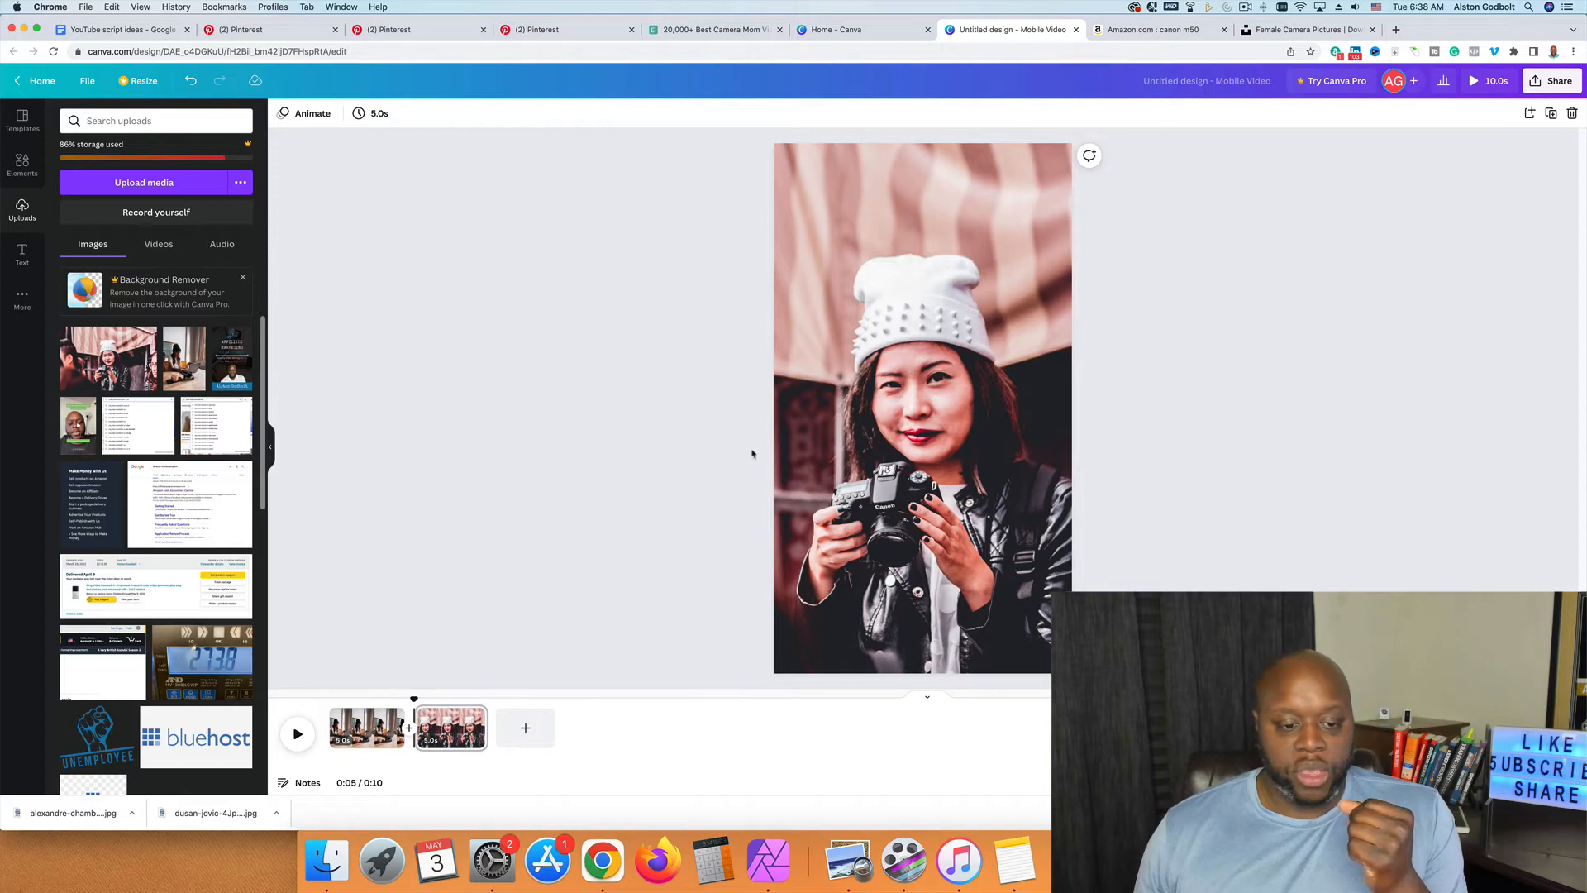
Step: Add a Slide transition between the first and second pages and preview the video
left_click(408, 727)
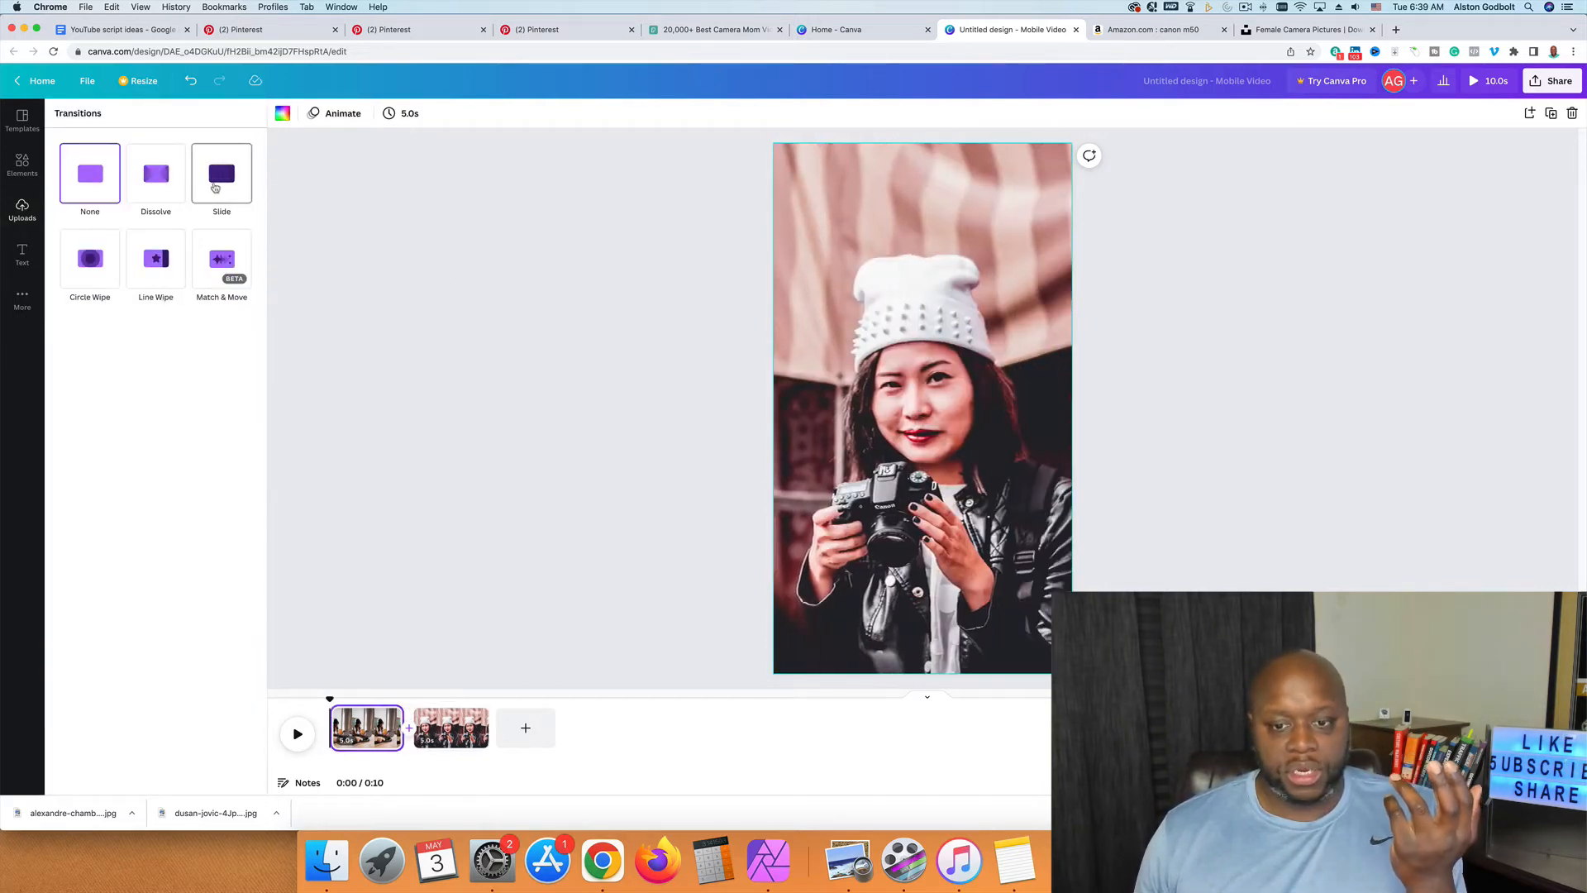
left_click(223, 192)
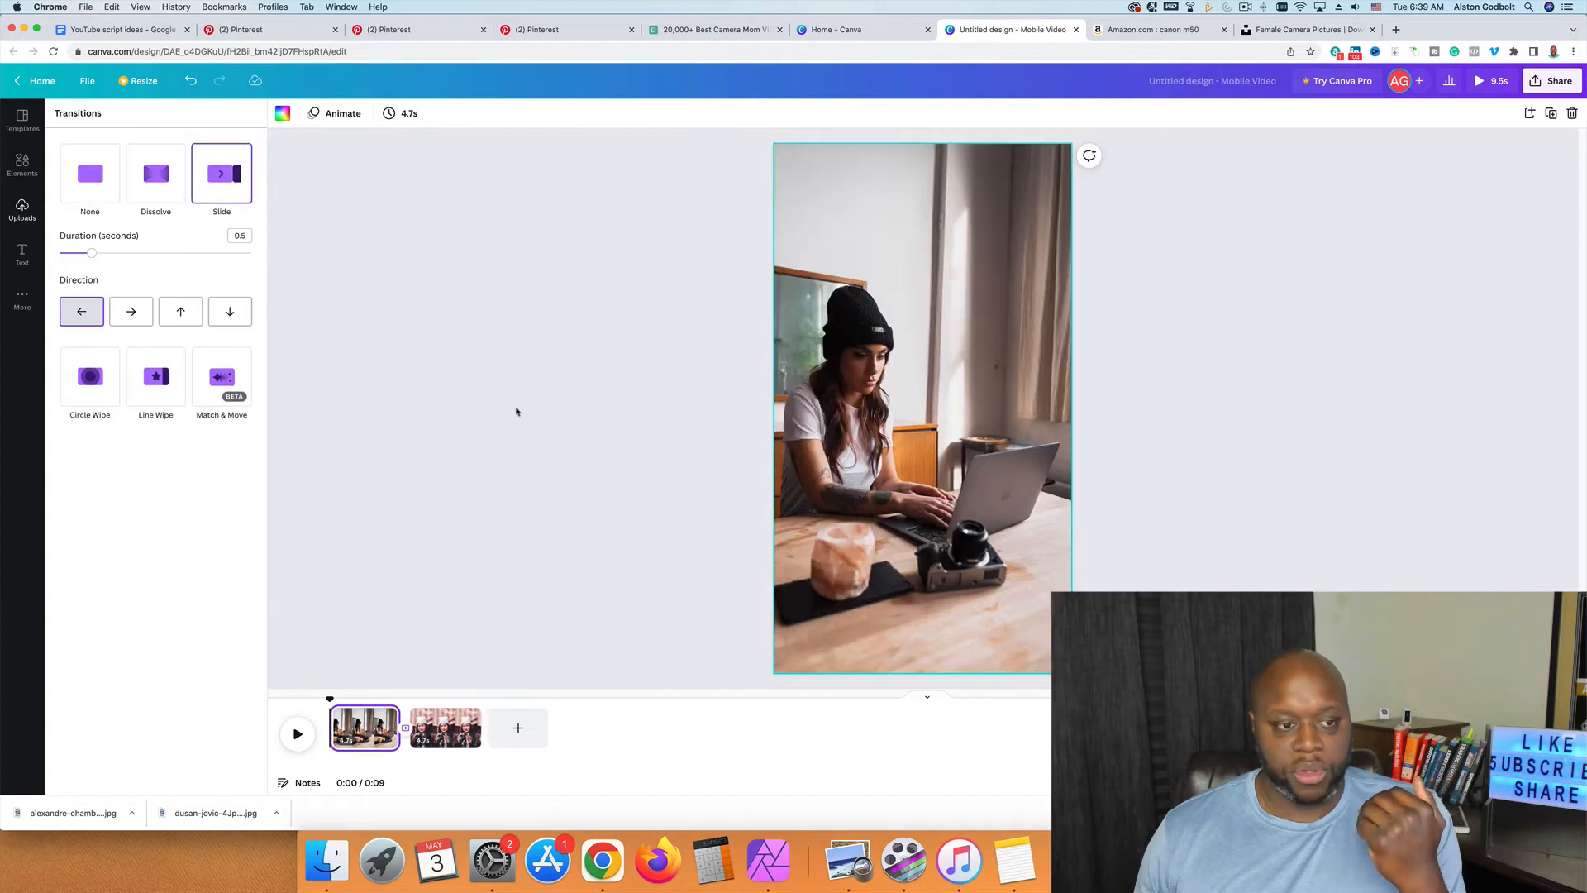
left_click(1484, 81)
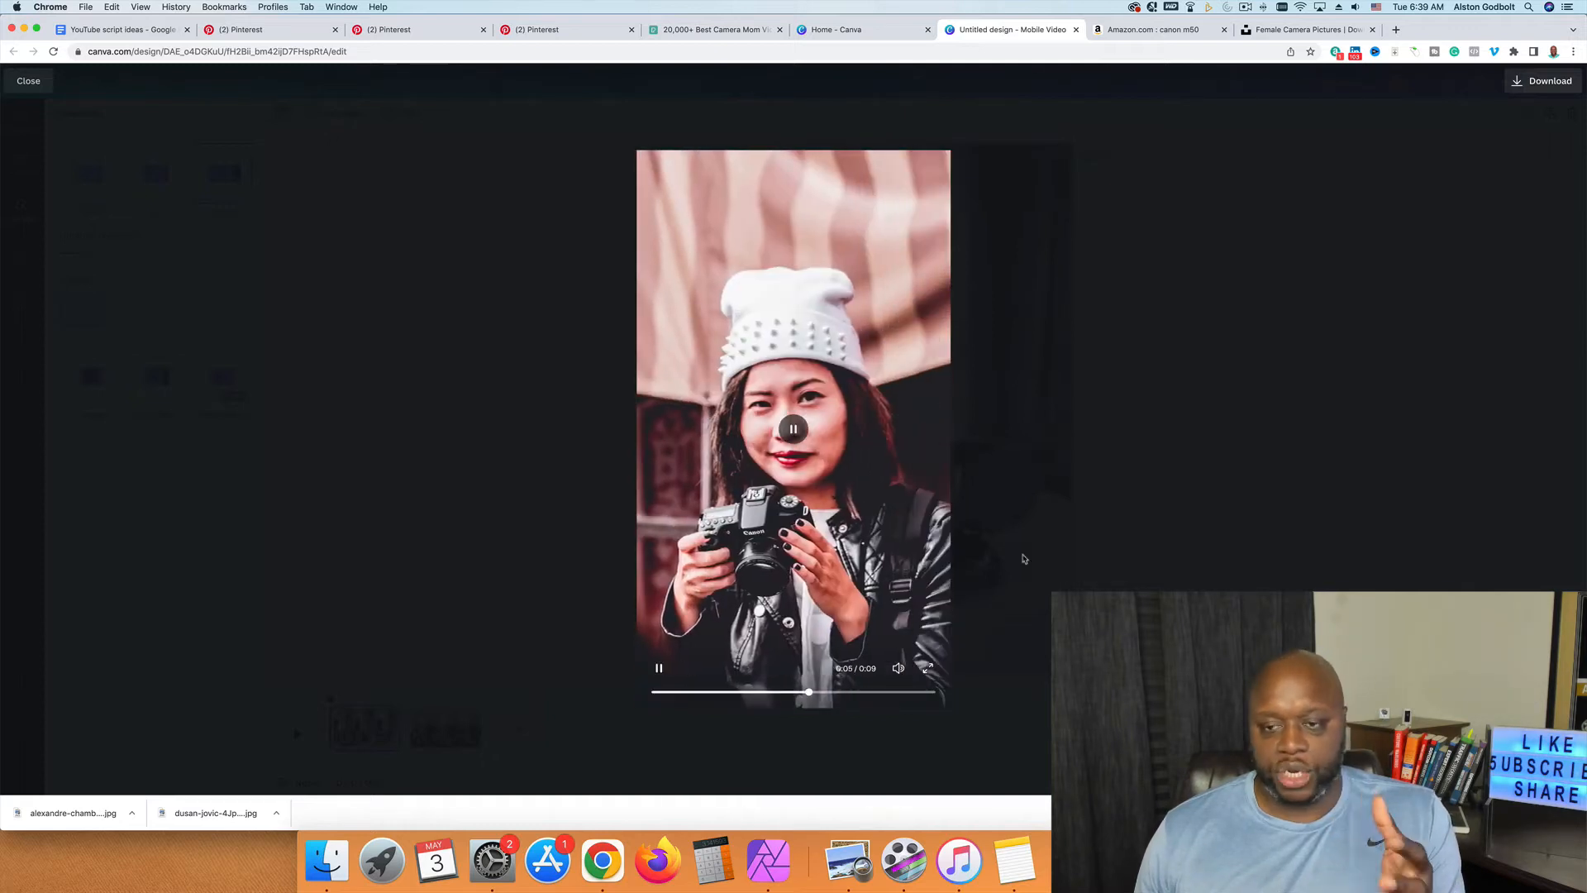
left_click(1093, 334)
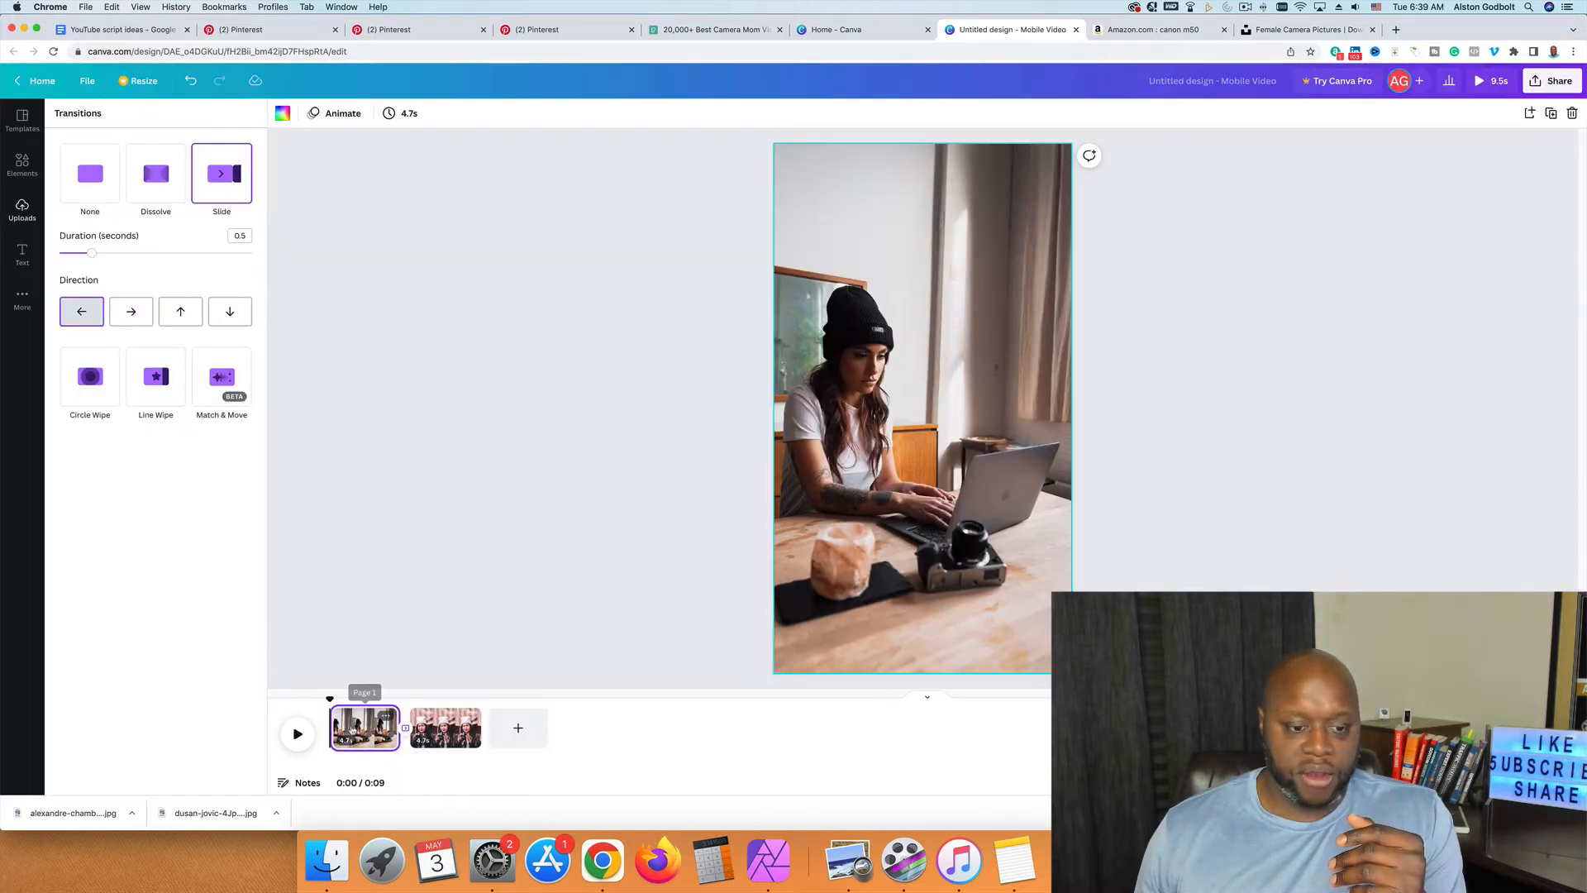
Step: Shorten the first page's duration to 2.5 seconds and the second page's to 2.4 seconds
left_click(352, 732)
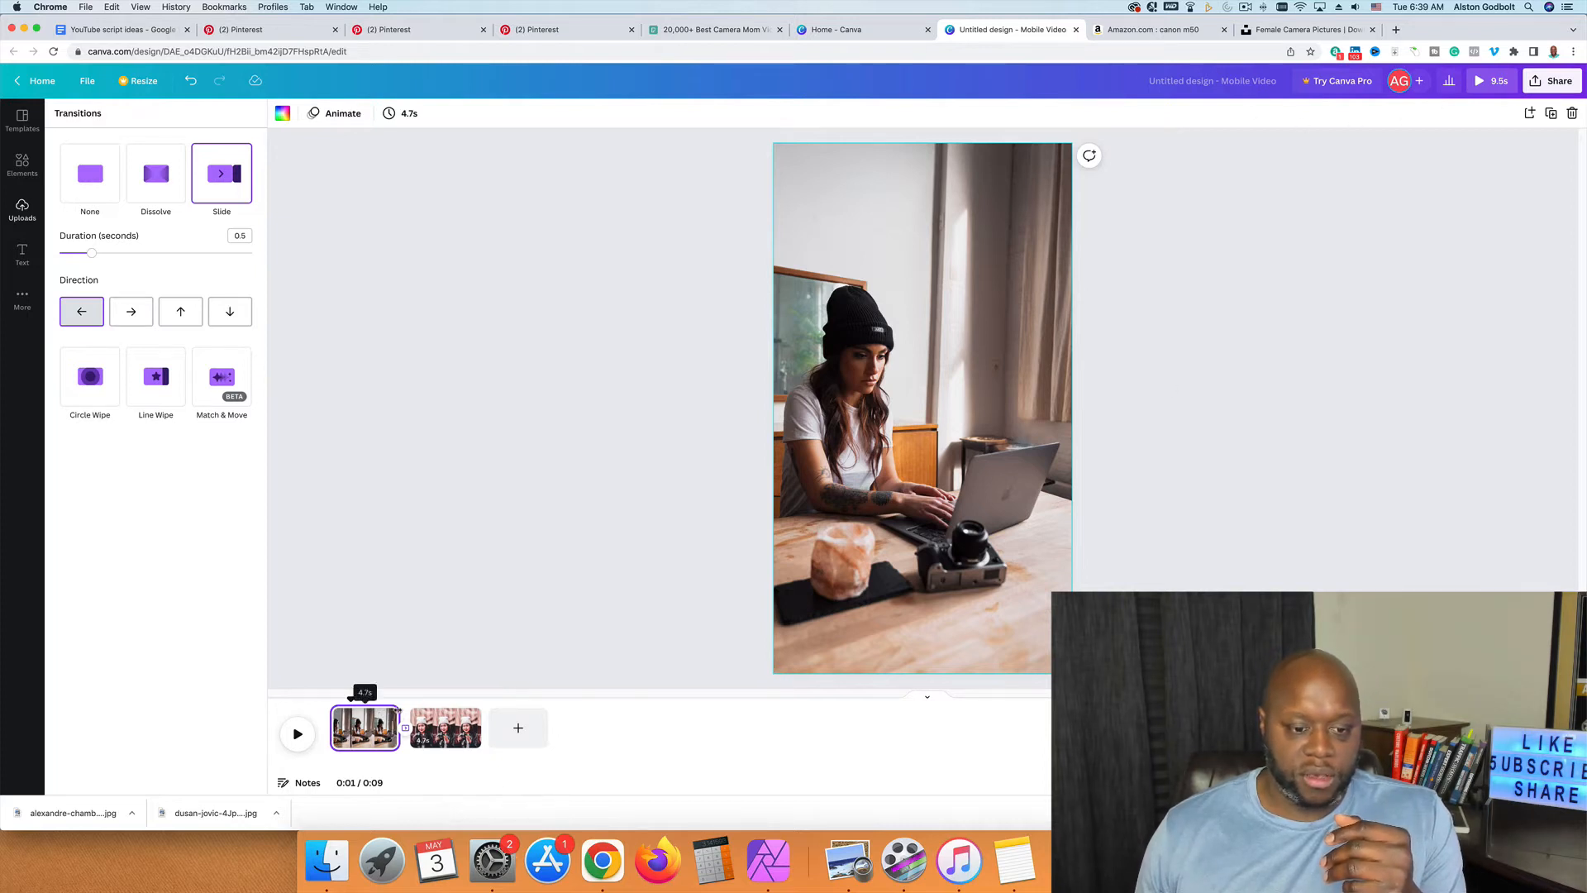
left_click_drag(398, 713, 372, 714)
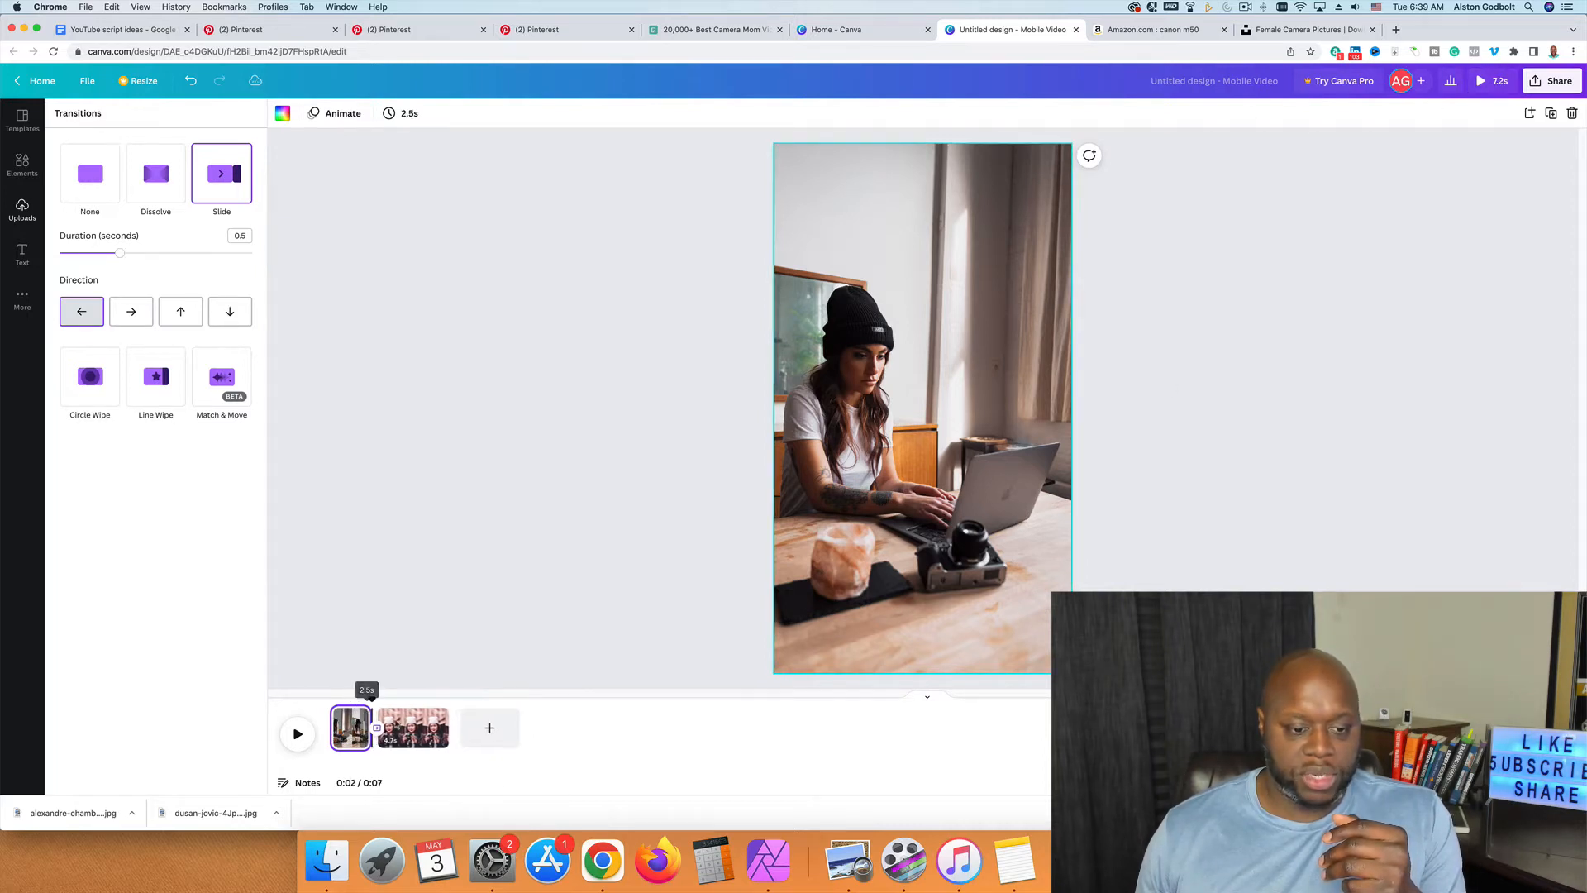
left_click(417, 727)
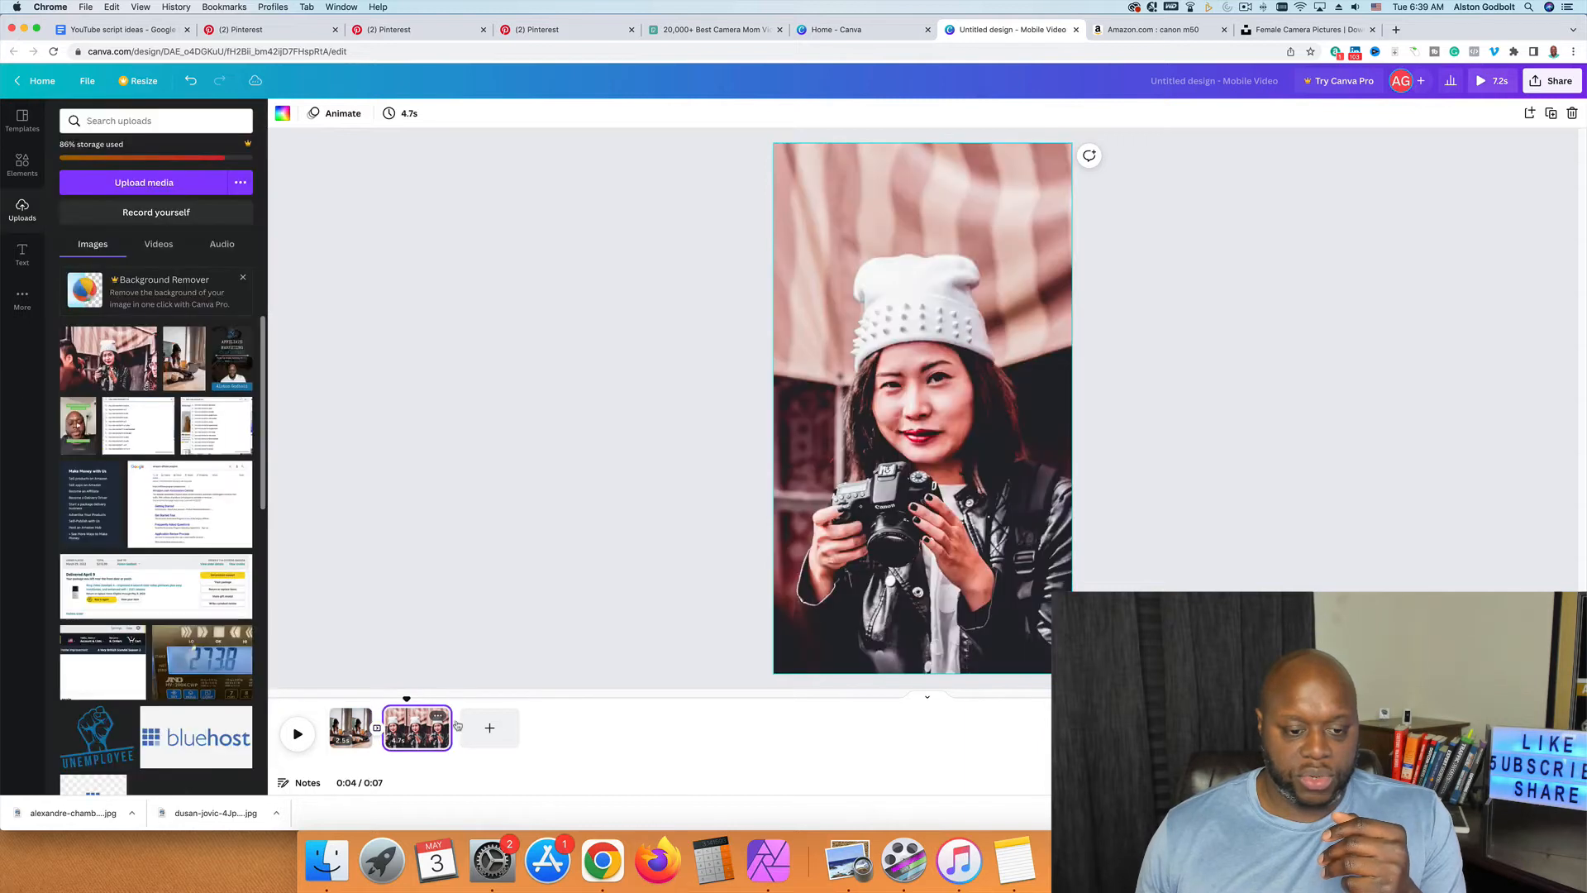
left_click_drag(432, 727, 405, 727)
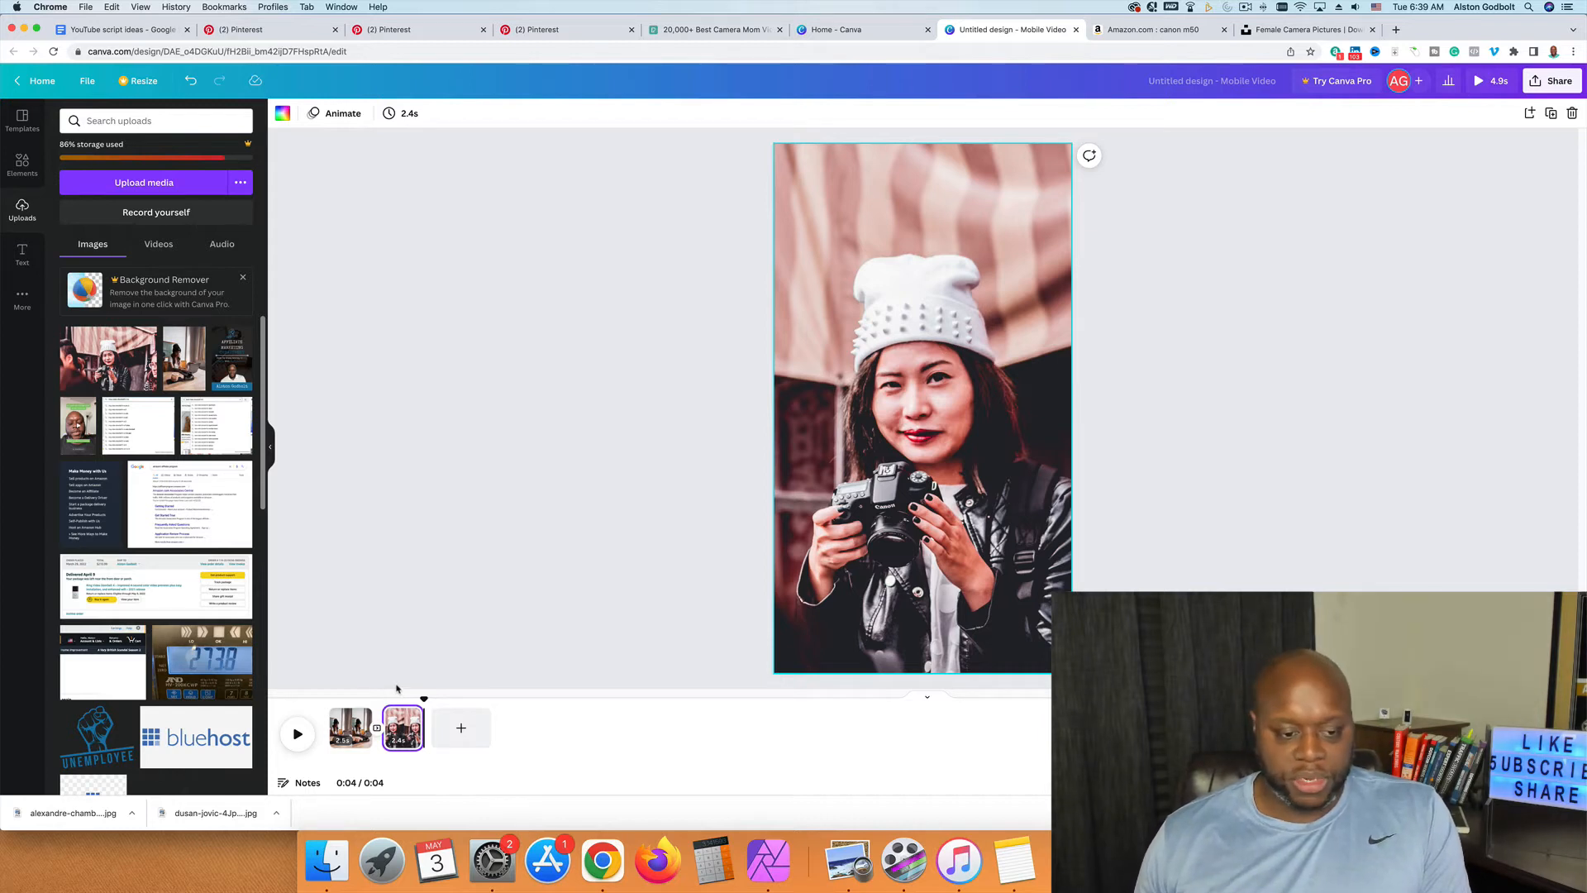
Step: Add a square shape to the first page and stretch it into a tall rectangle with a narrow margin inside the page edges
left_click(354, 727)
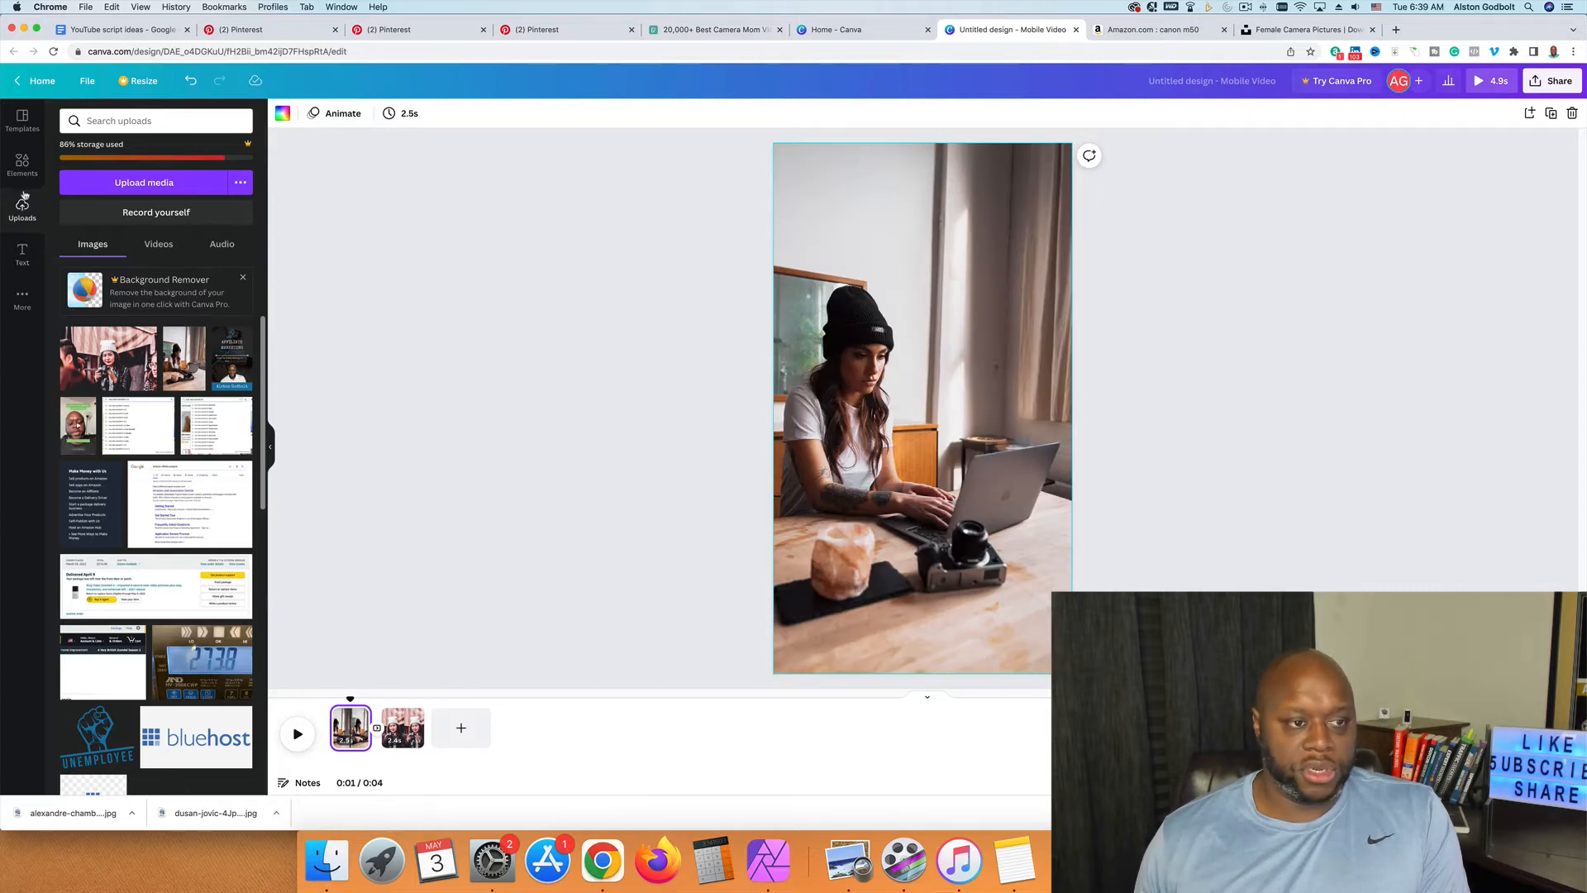
left_click(23, 163)
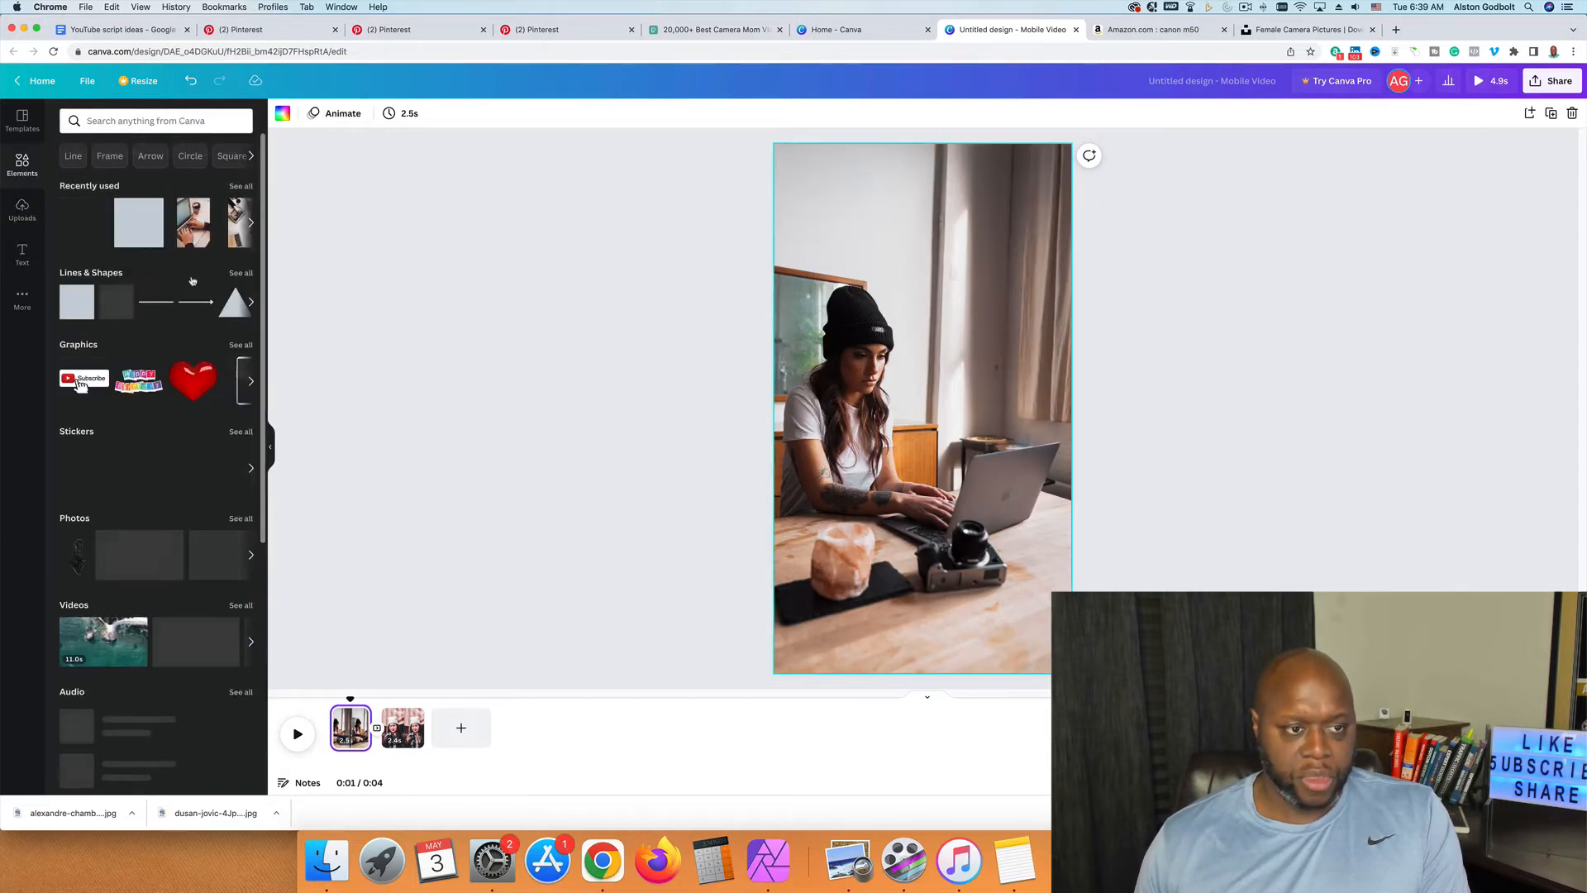
left_click(77, 302)
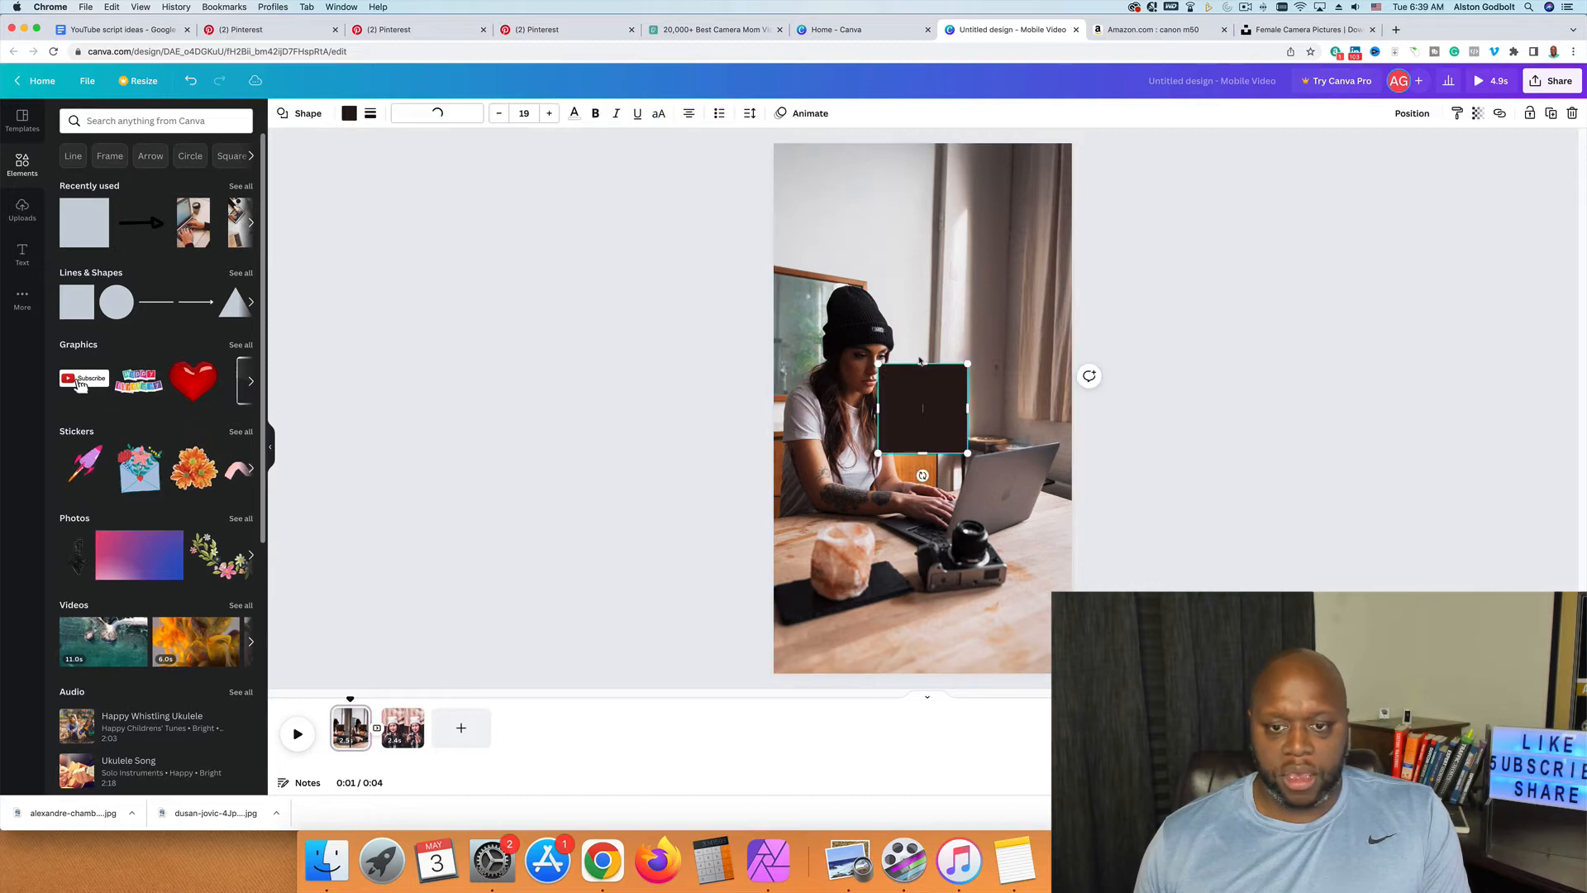
left_click_drag(921, 363, 936, 172)
left_click_drag(930, 454, 940, 646)
left_click_drag(968, 393, 1043, 389)
left_click_drag(878, 413, 803, 424)
Step: Set the dark rectangle's transparency to 70 and its text colour to black
left_click(1478, 114)
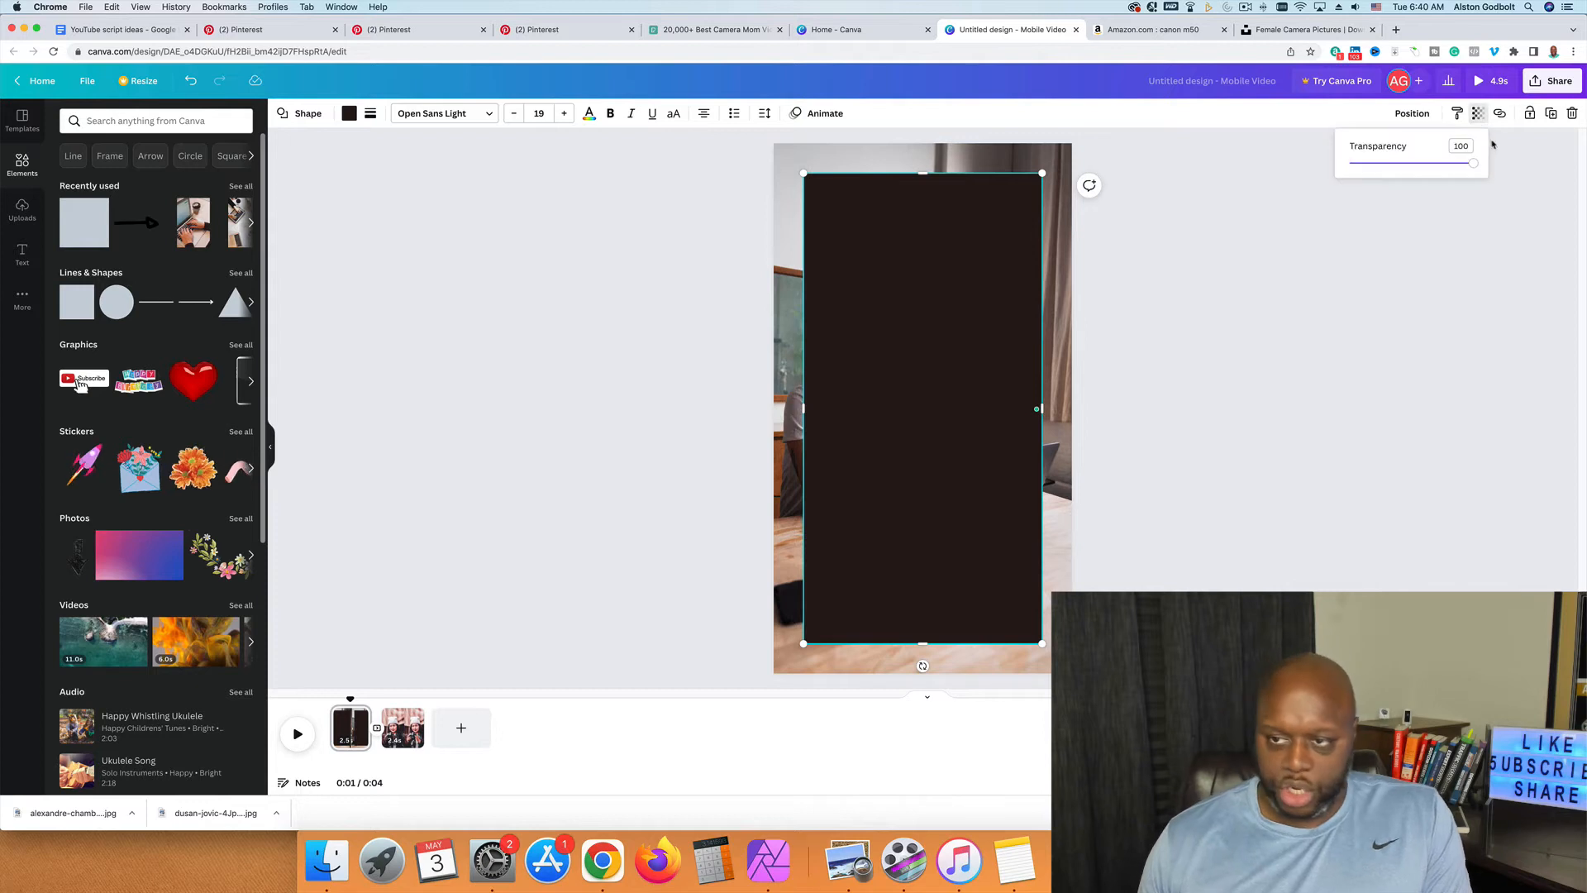
left_click_drag(1473, 163, 1437, 164)
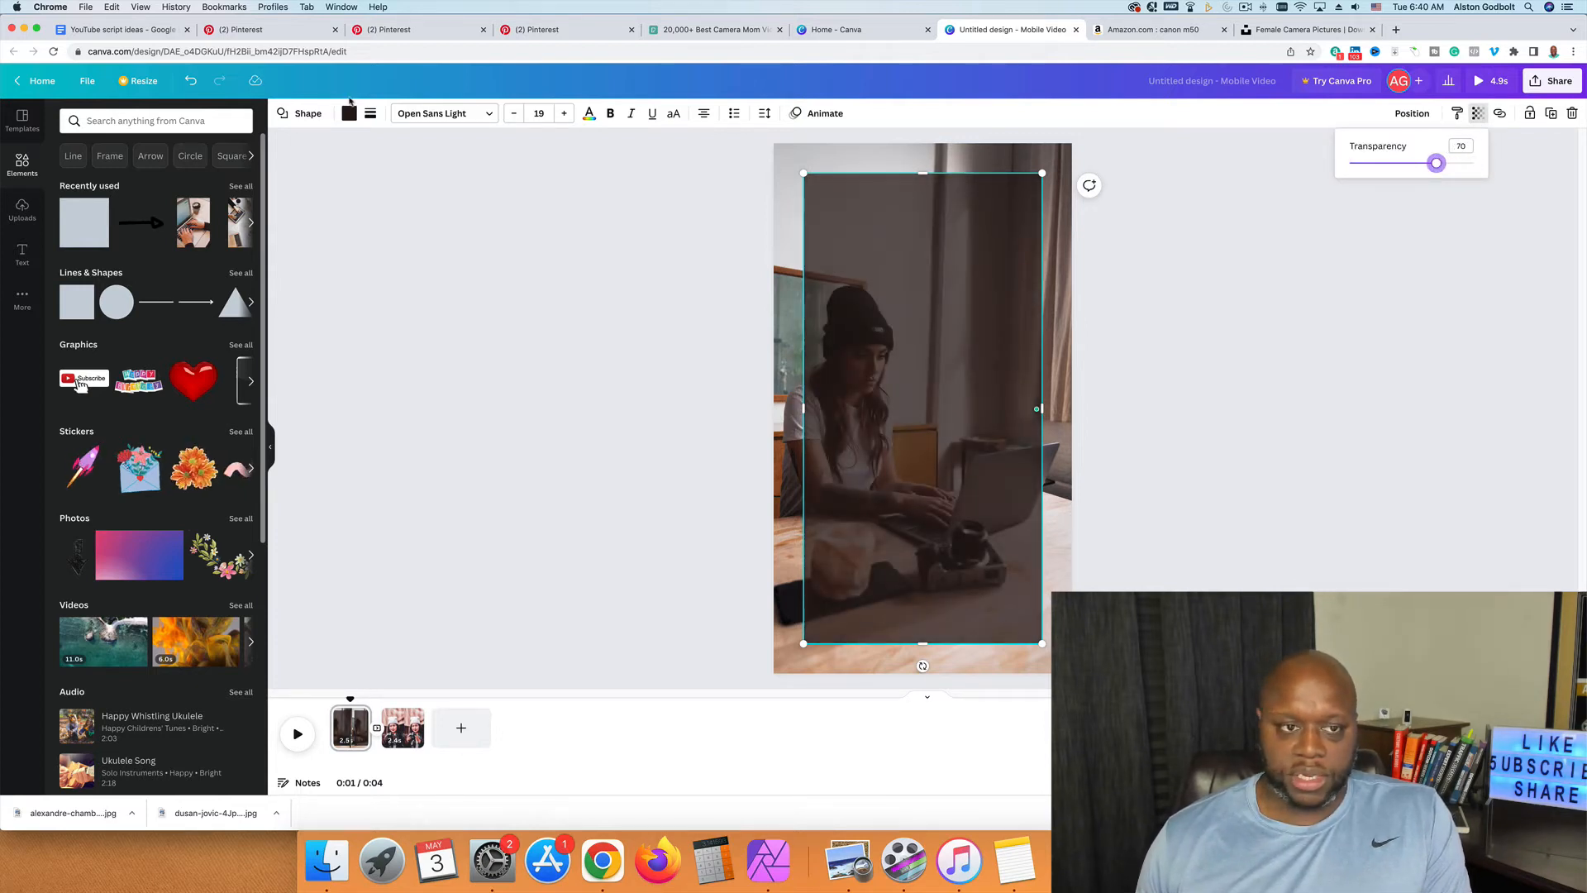
left_click(589, 113)
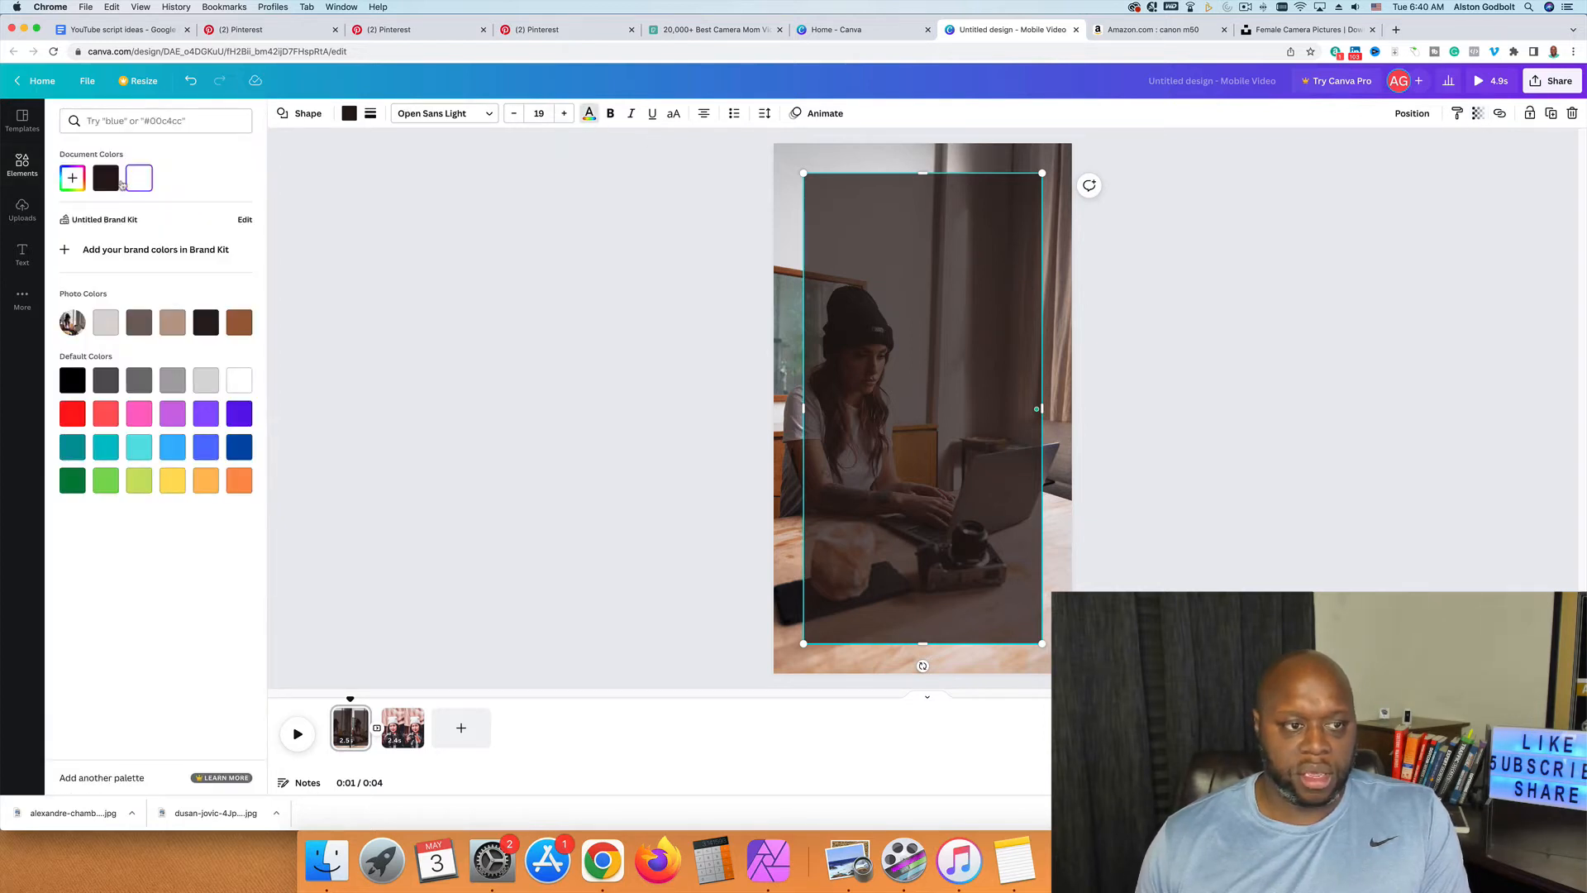
left_click(72, 380)
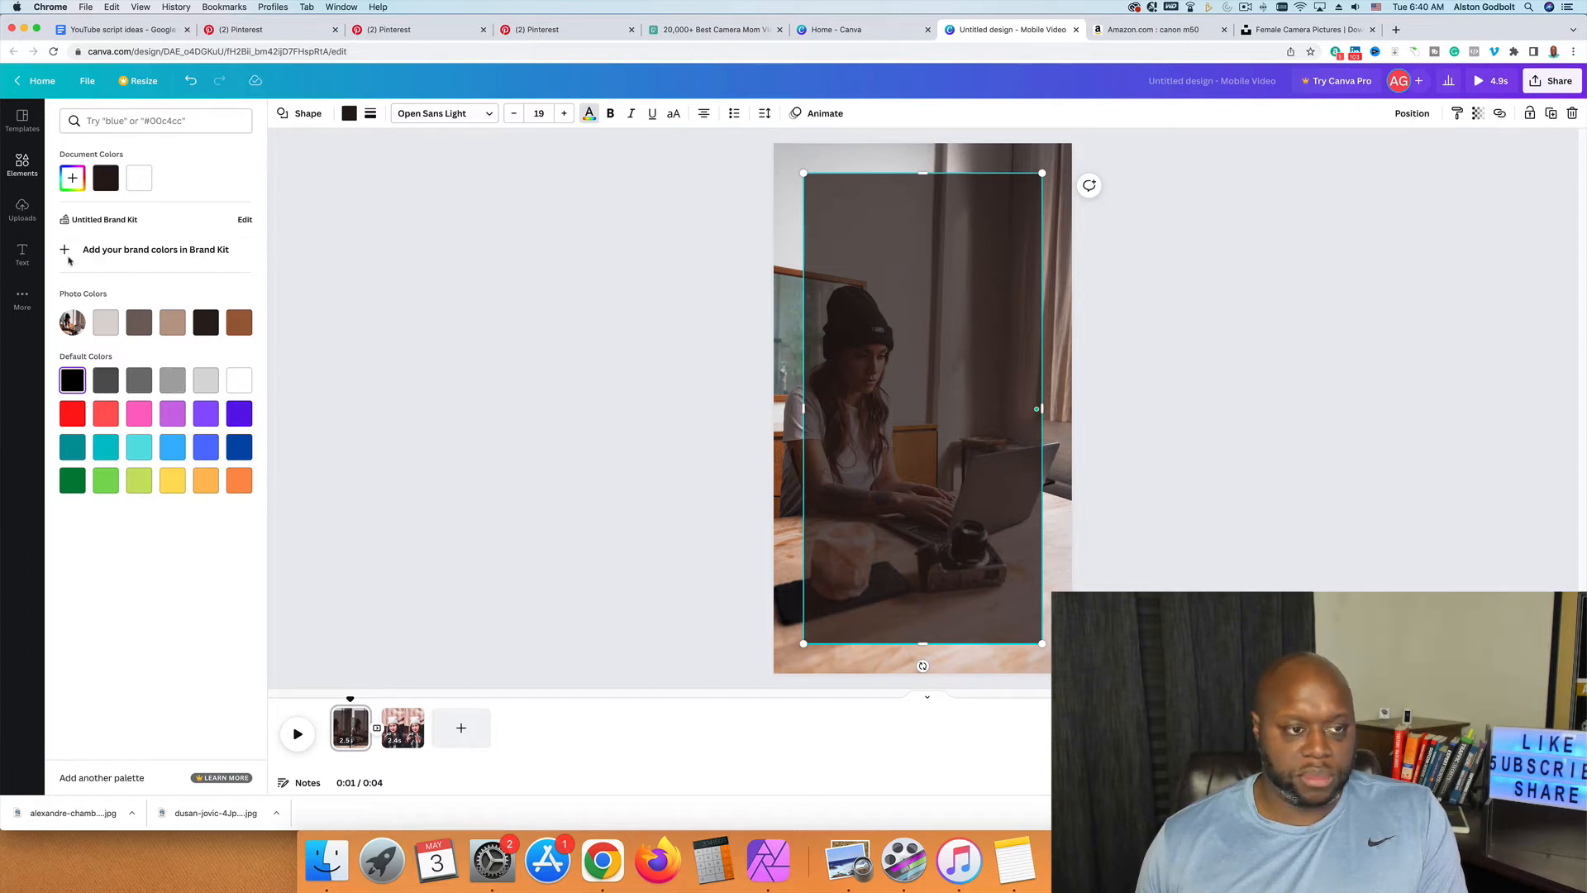
Step: Add the heading "Best DSLR For Mom" to the first page, fitted to the dark rectangle's width near its upper edge
left_click(22, 252)
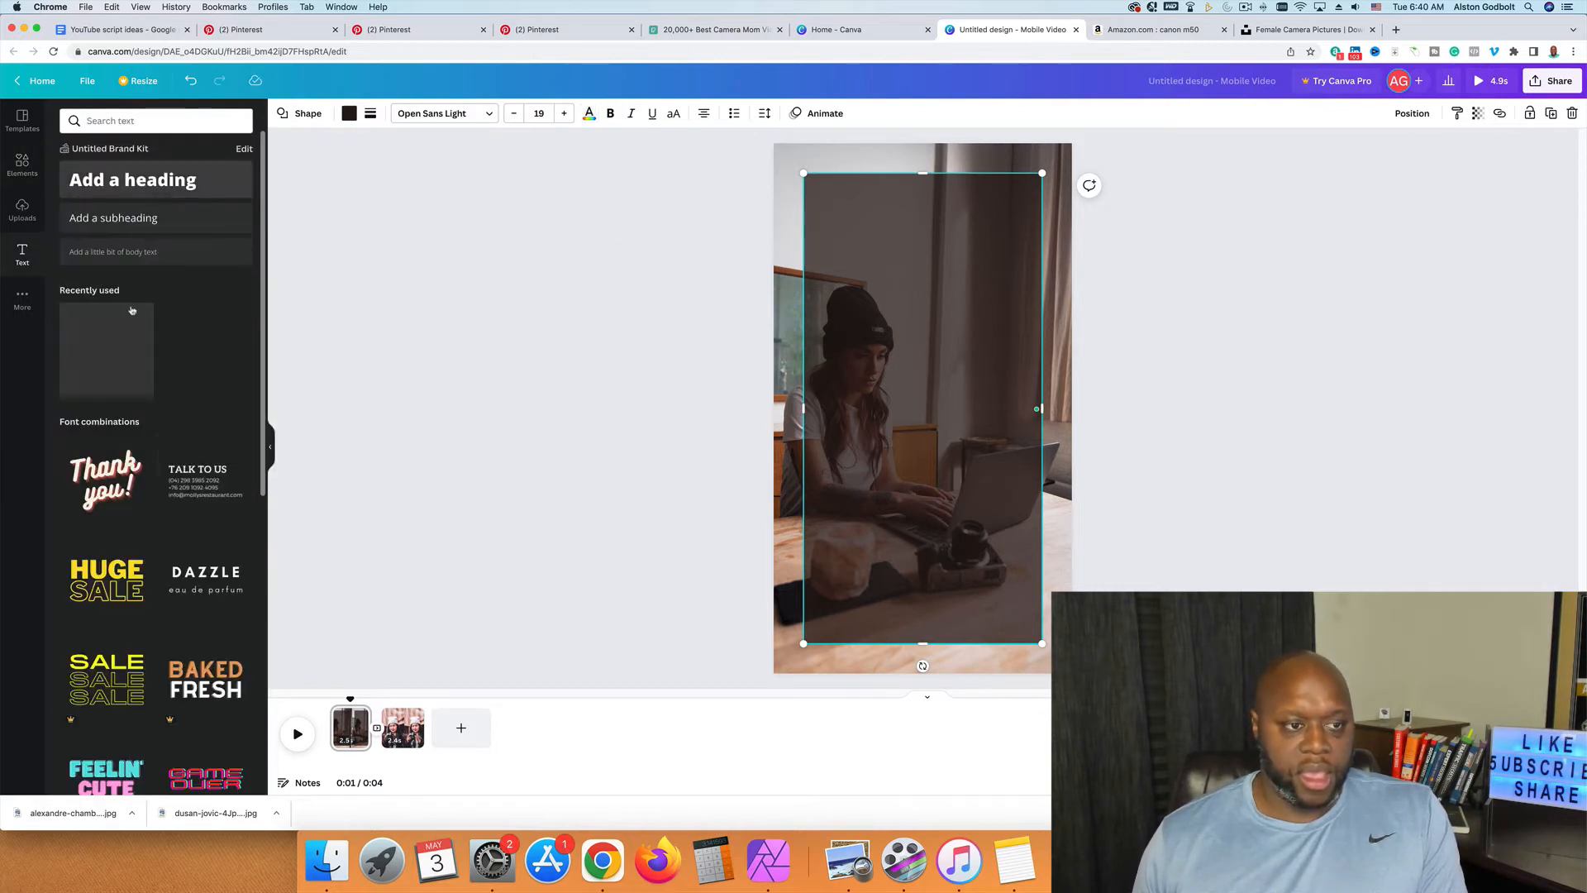
left_click(148, 189)
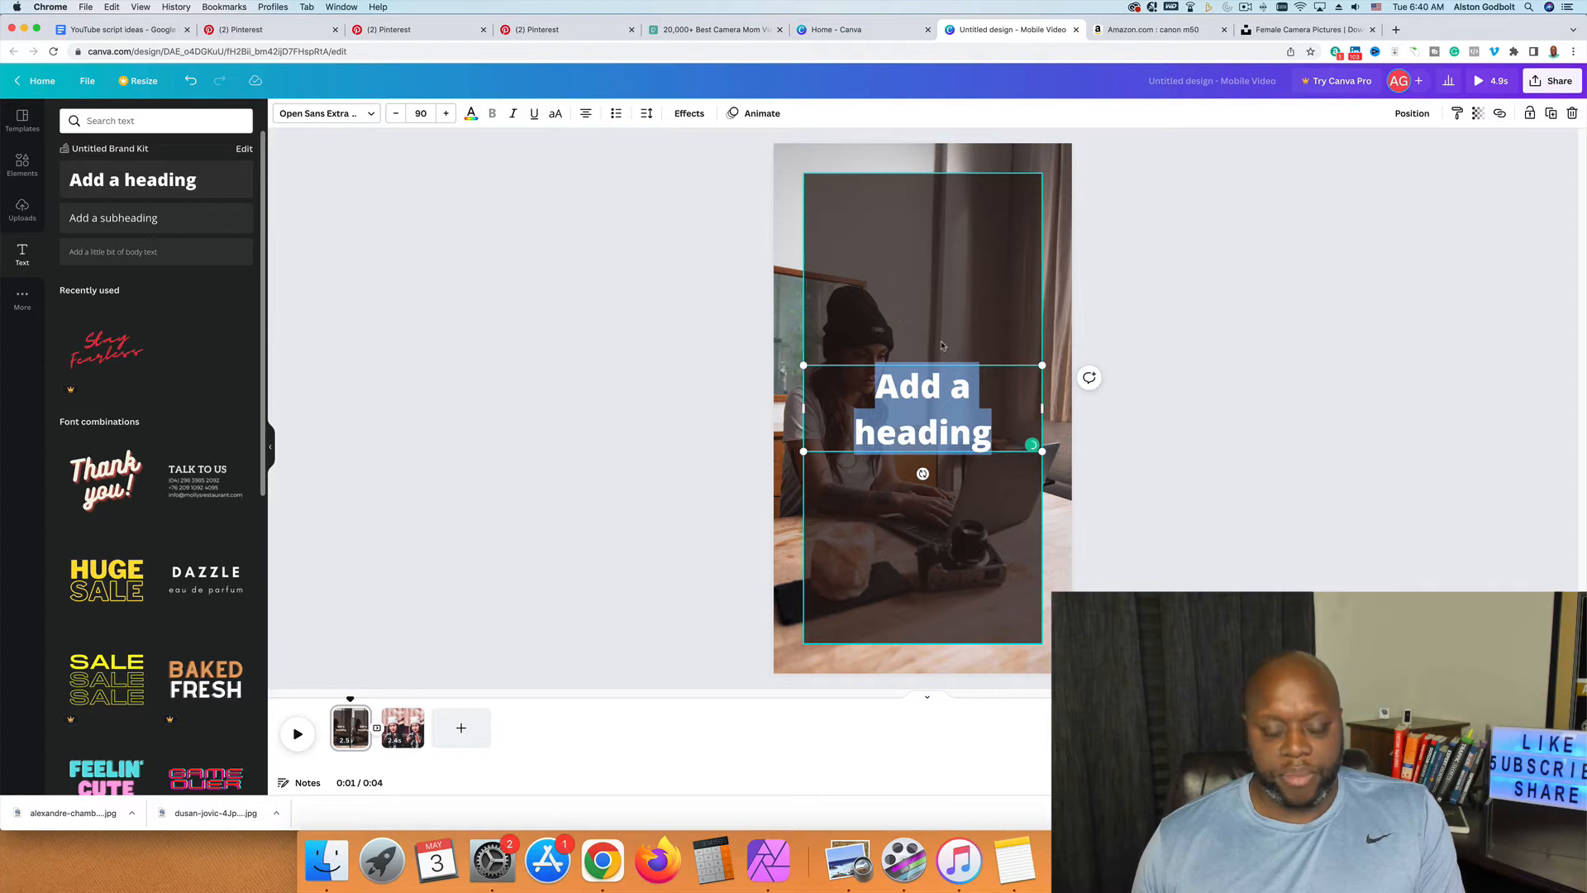
type("Best")
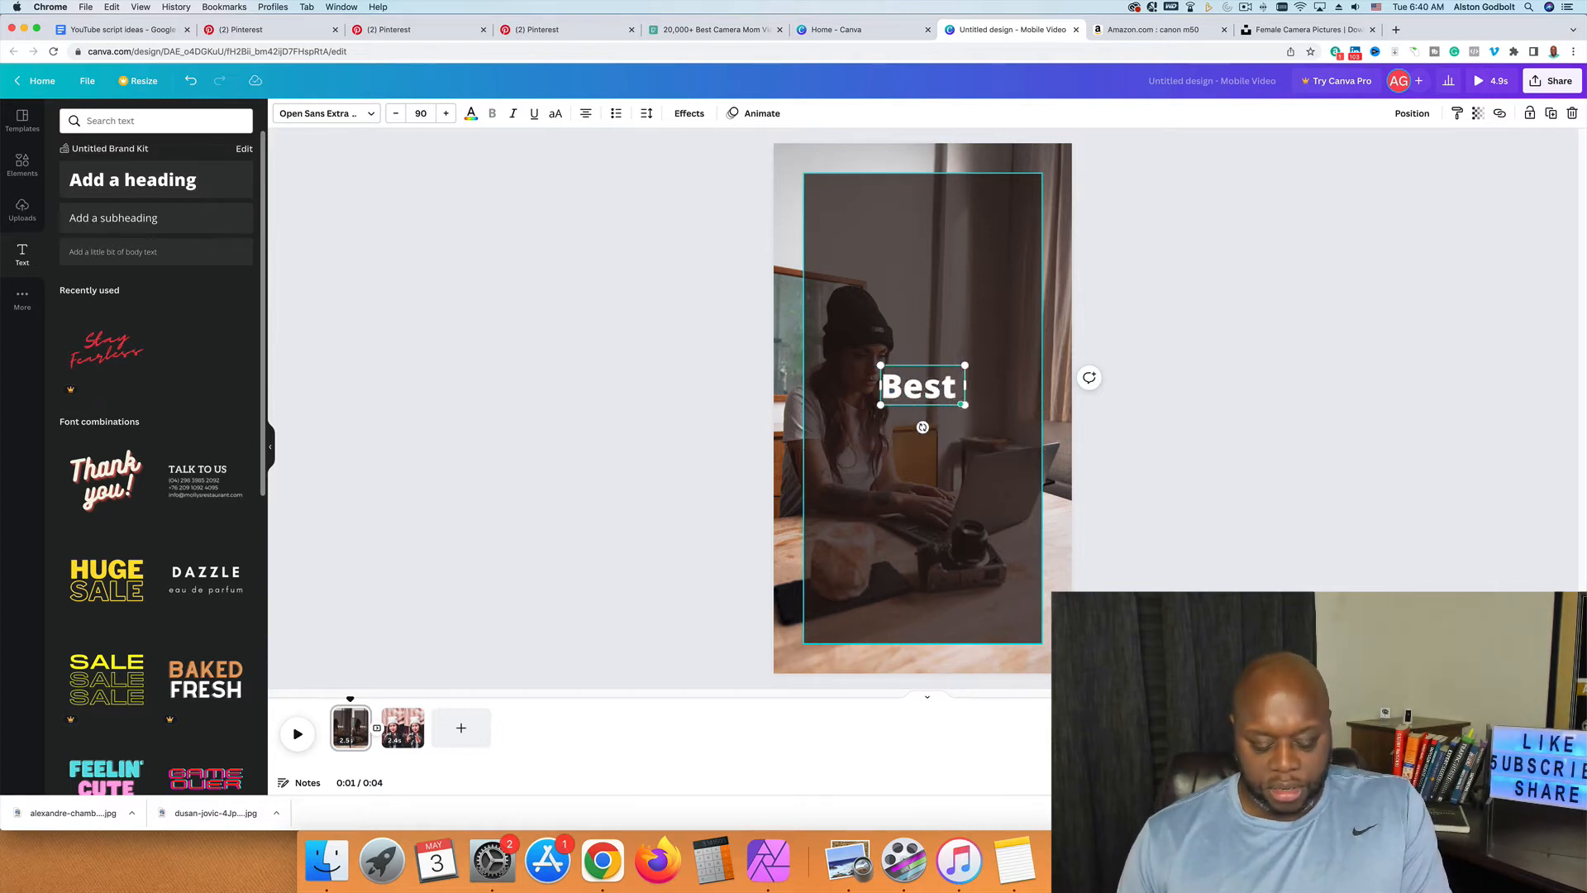
type(" DSLR")
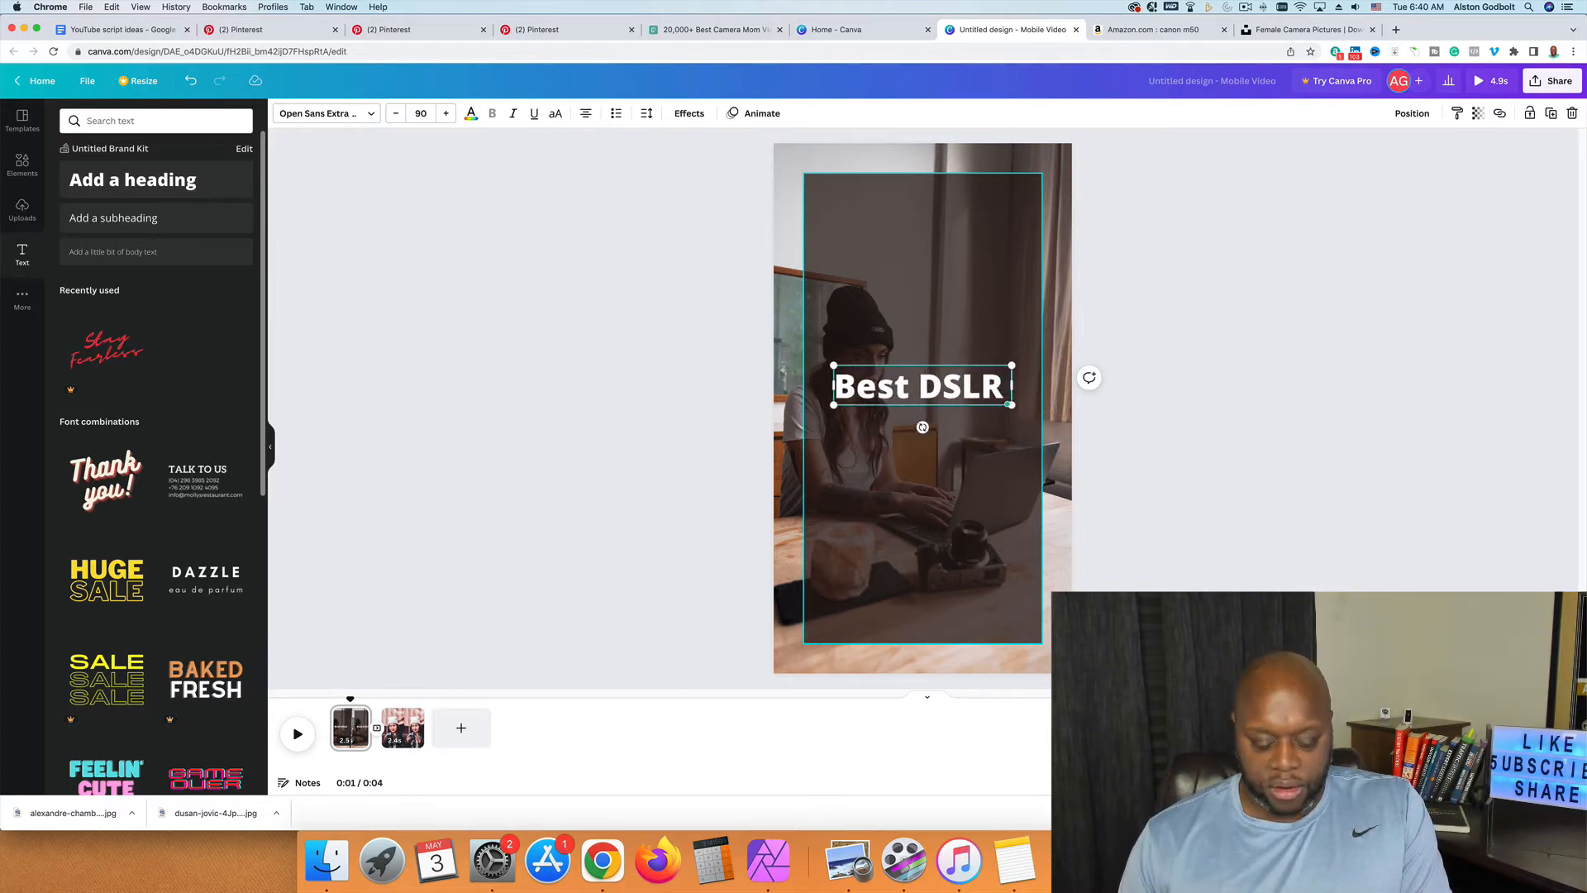
type(" For M")
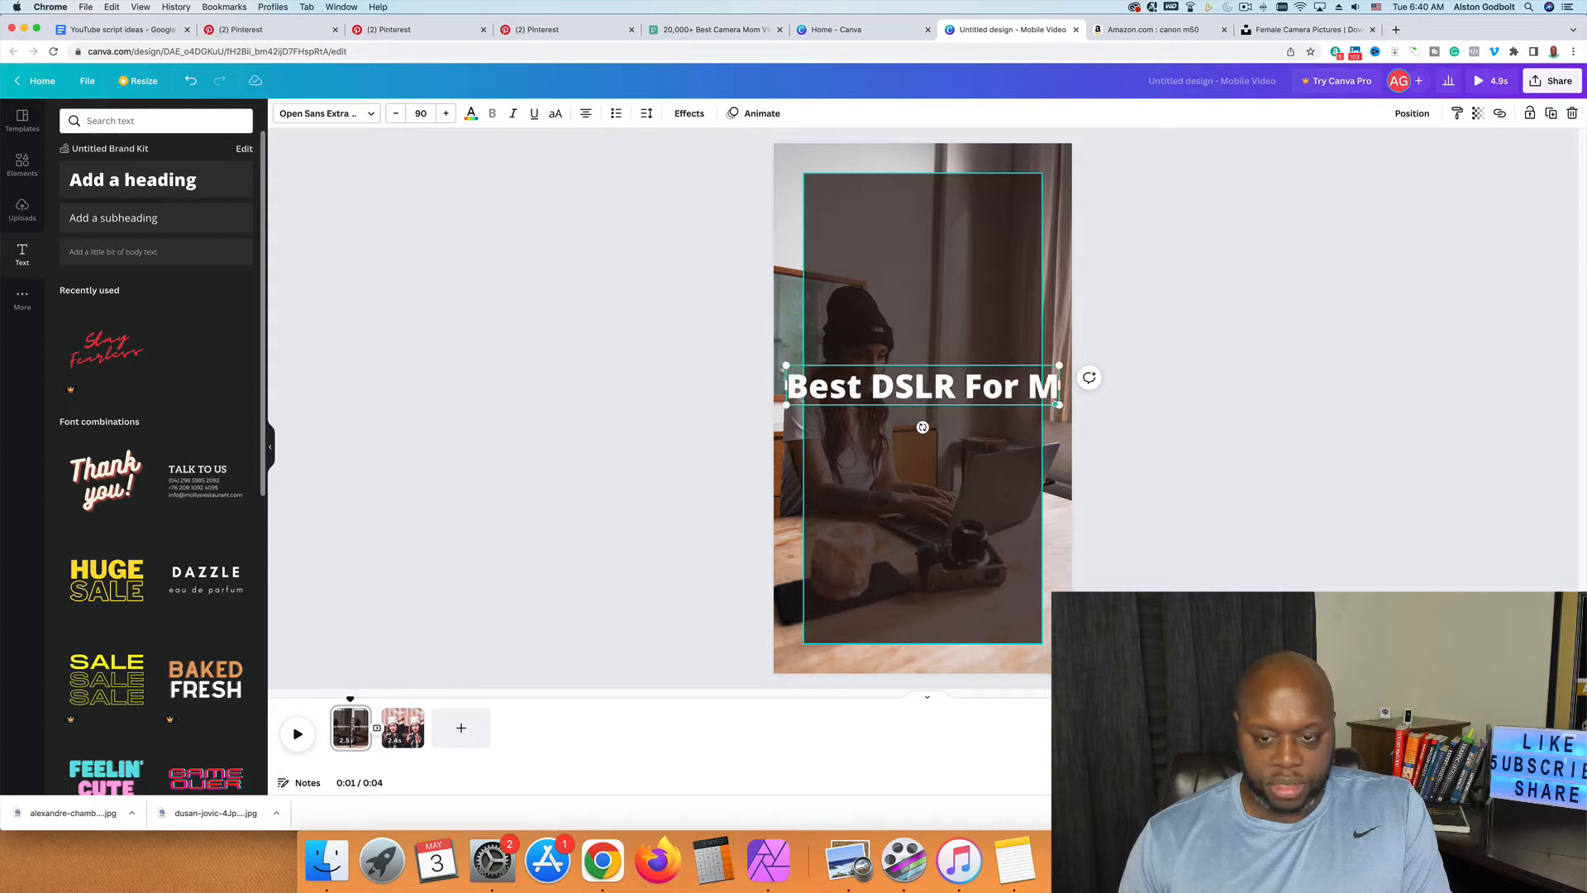
type("omos")
key("BackSpace")
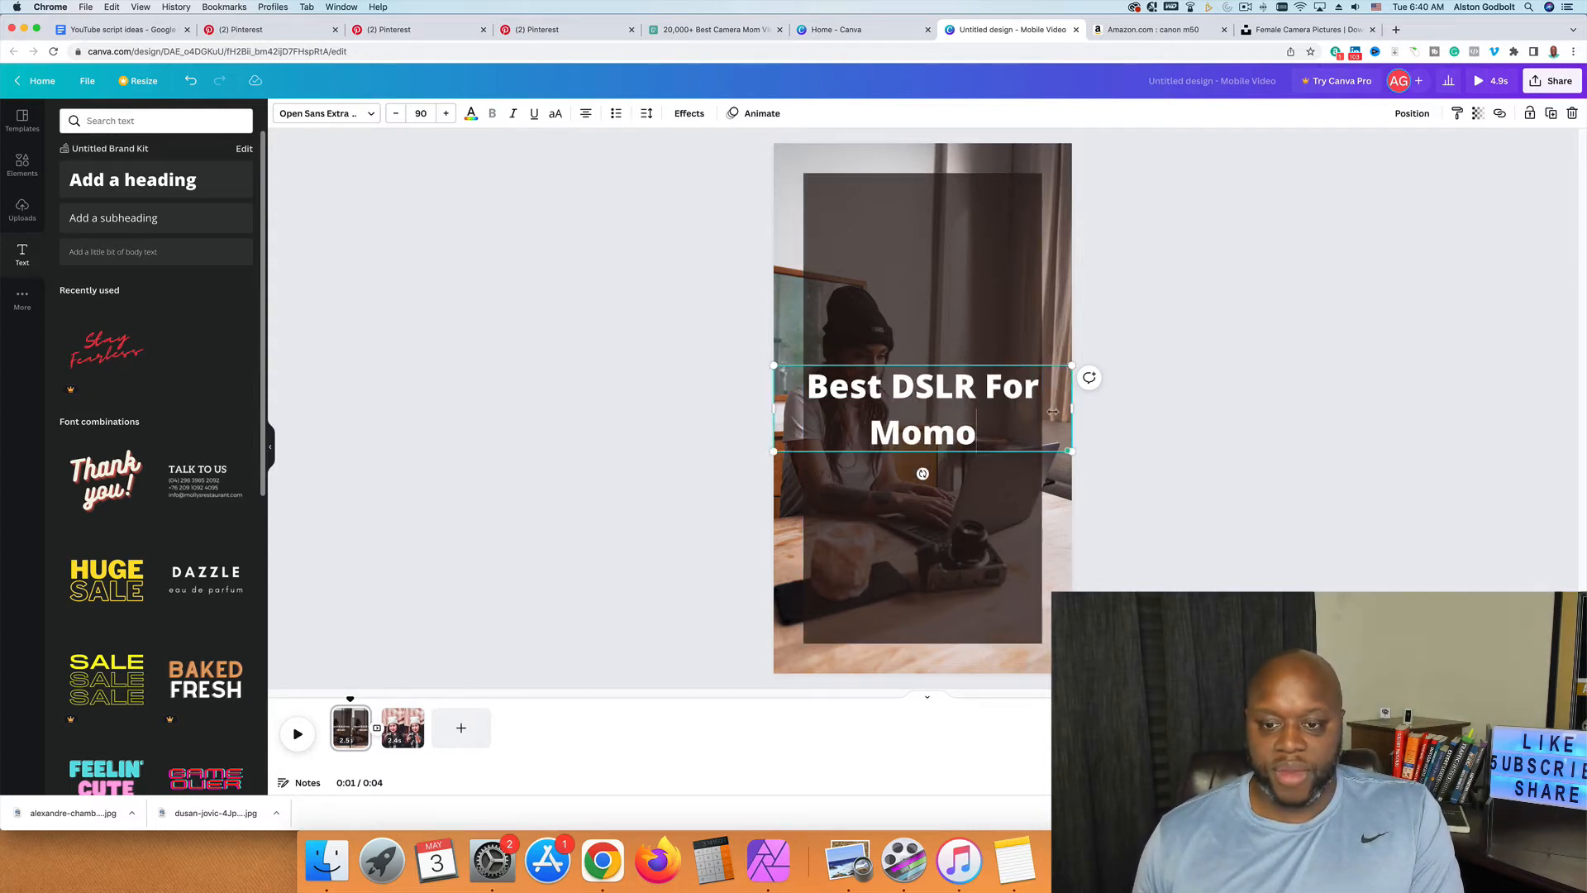
left_click_drag(1052, 411, 1040, 413)
left_click_drag(774, 412, 802, 413)
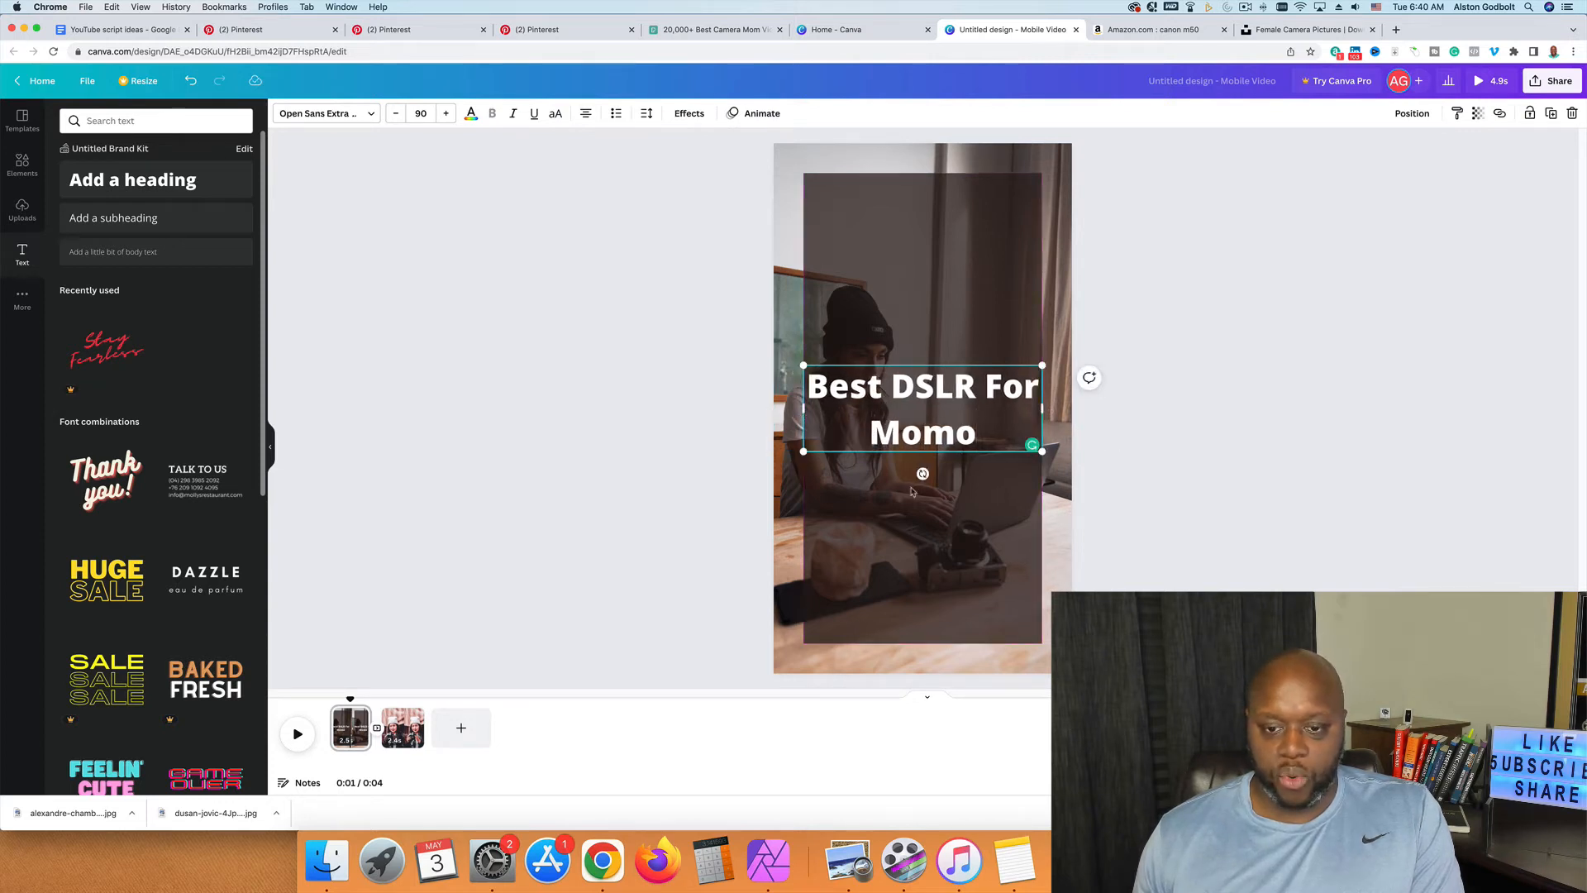
key("BackSpace")
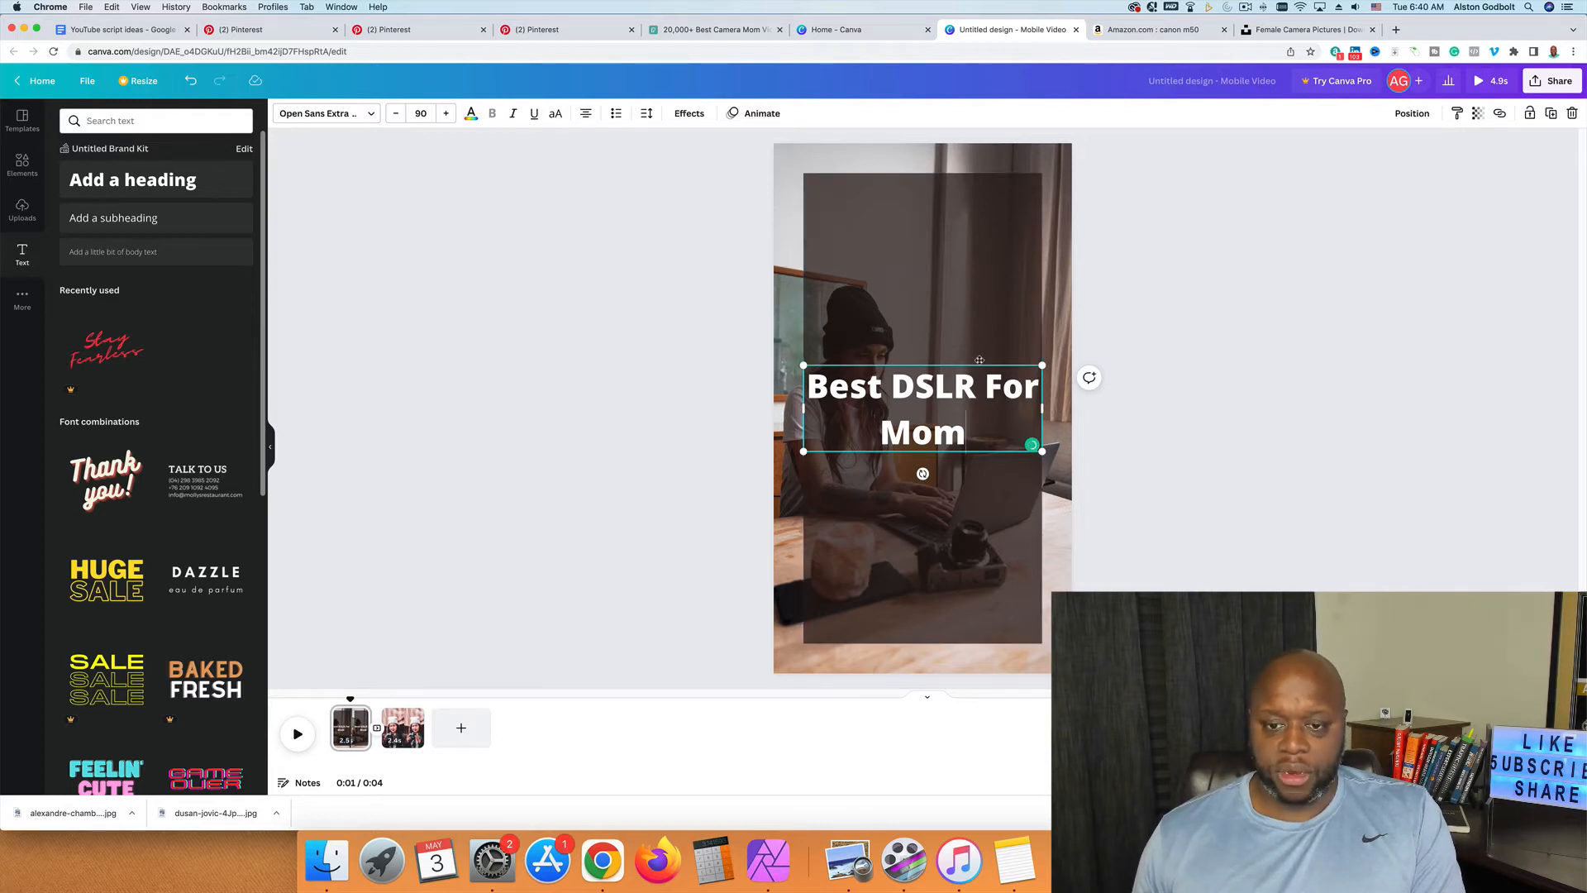
left_click_drag(980, 356, 977, 195)
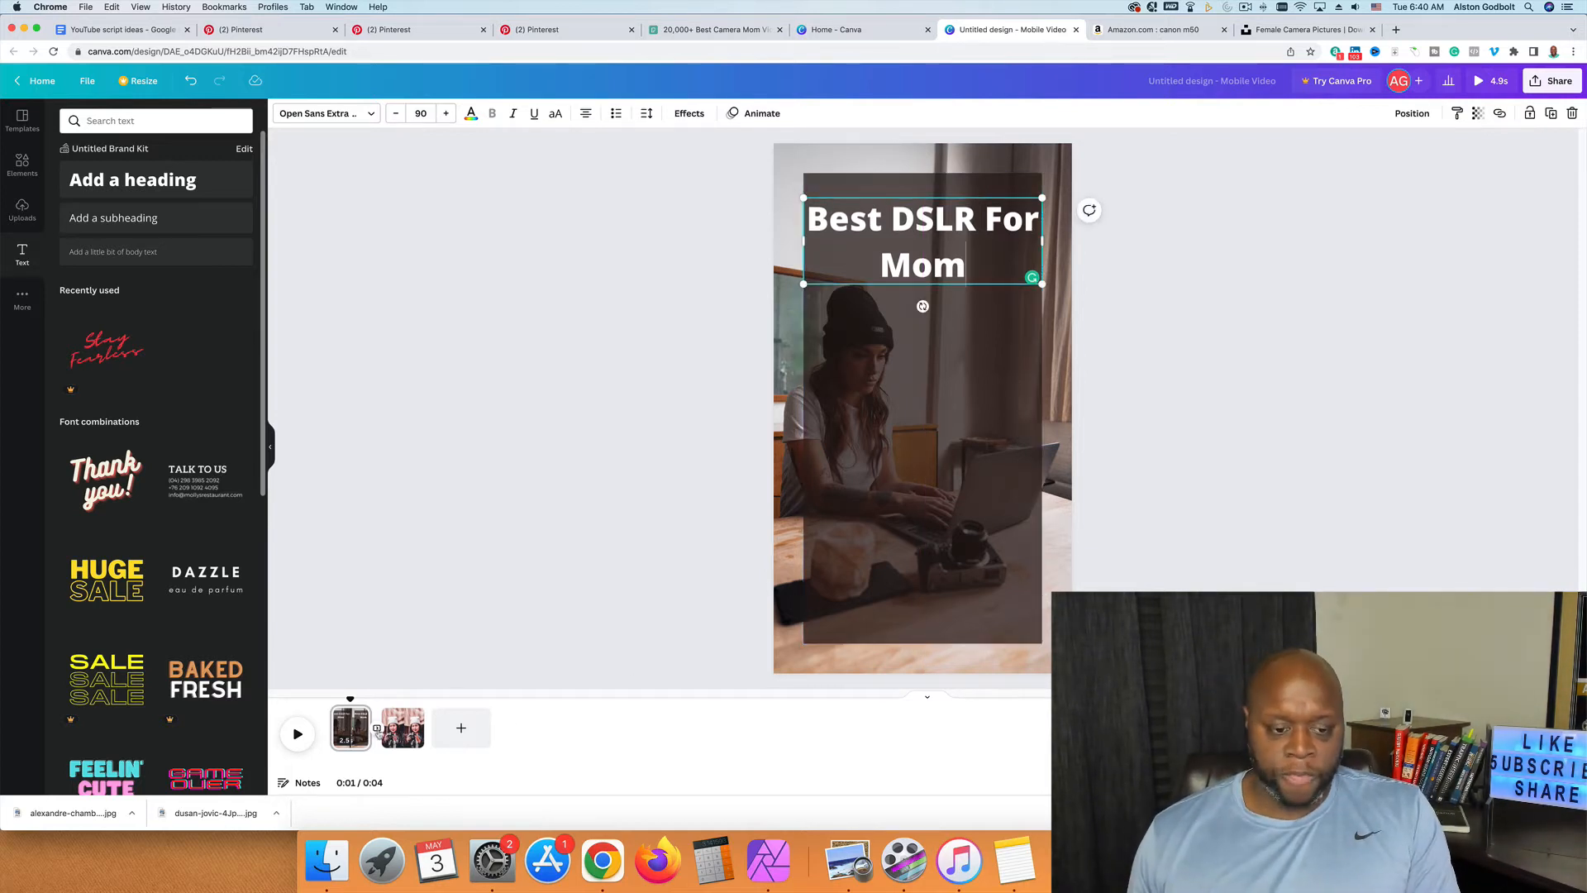
Step: Check both video pages, and download the whole two-page design as an MP4 video
left_click(402, 727)
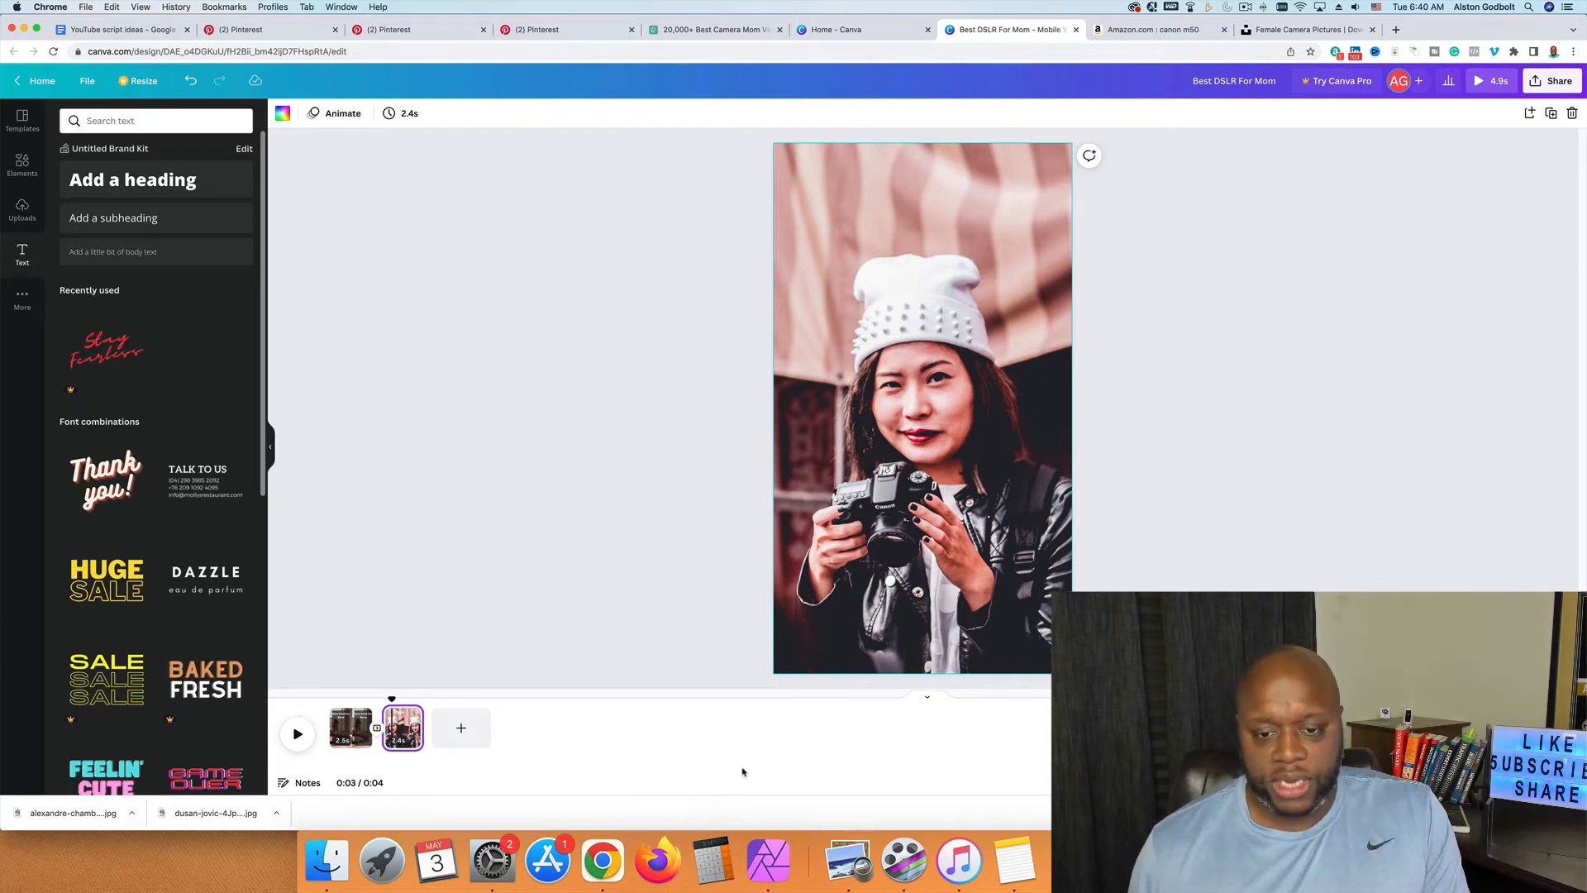
left_click(351, 728)
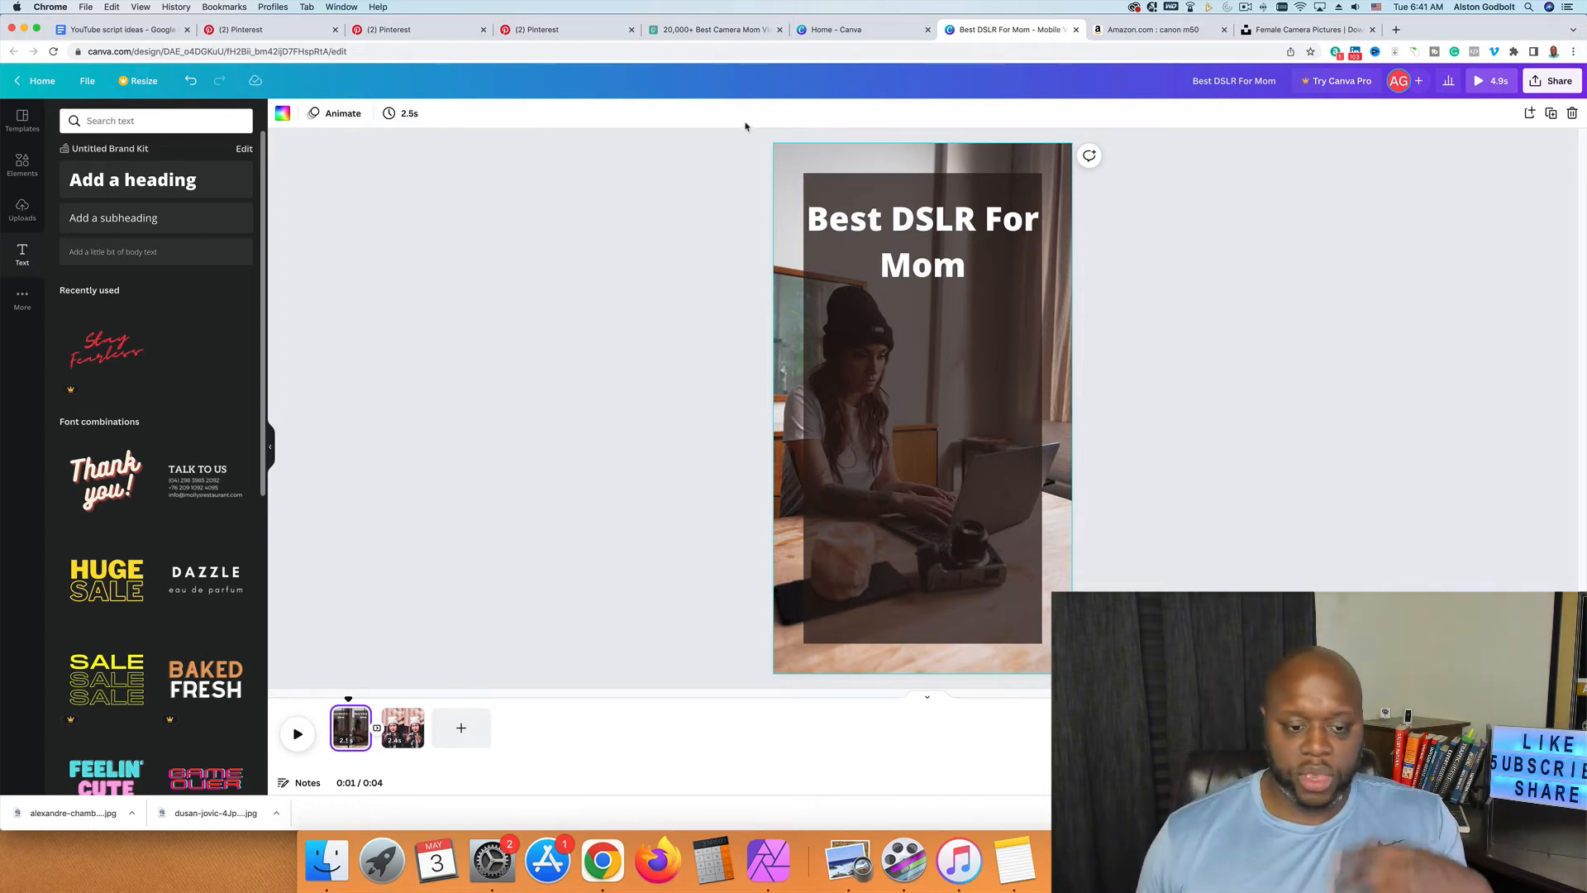
left_click(1553, 81)
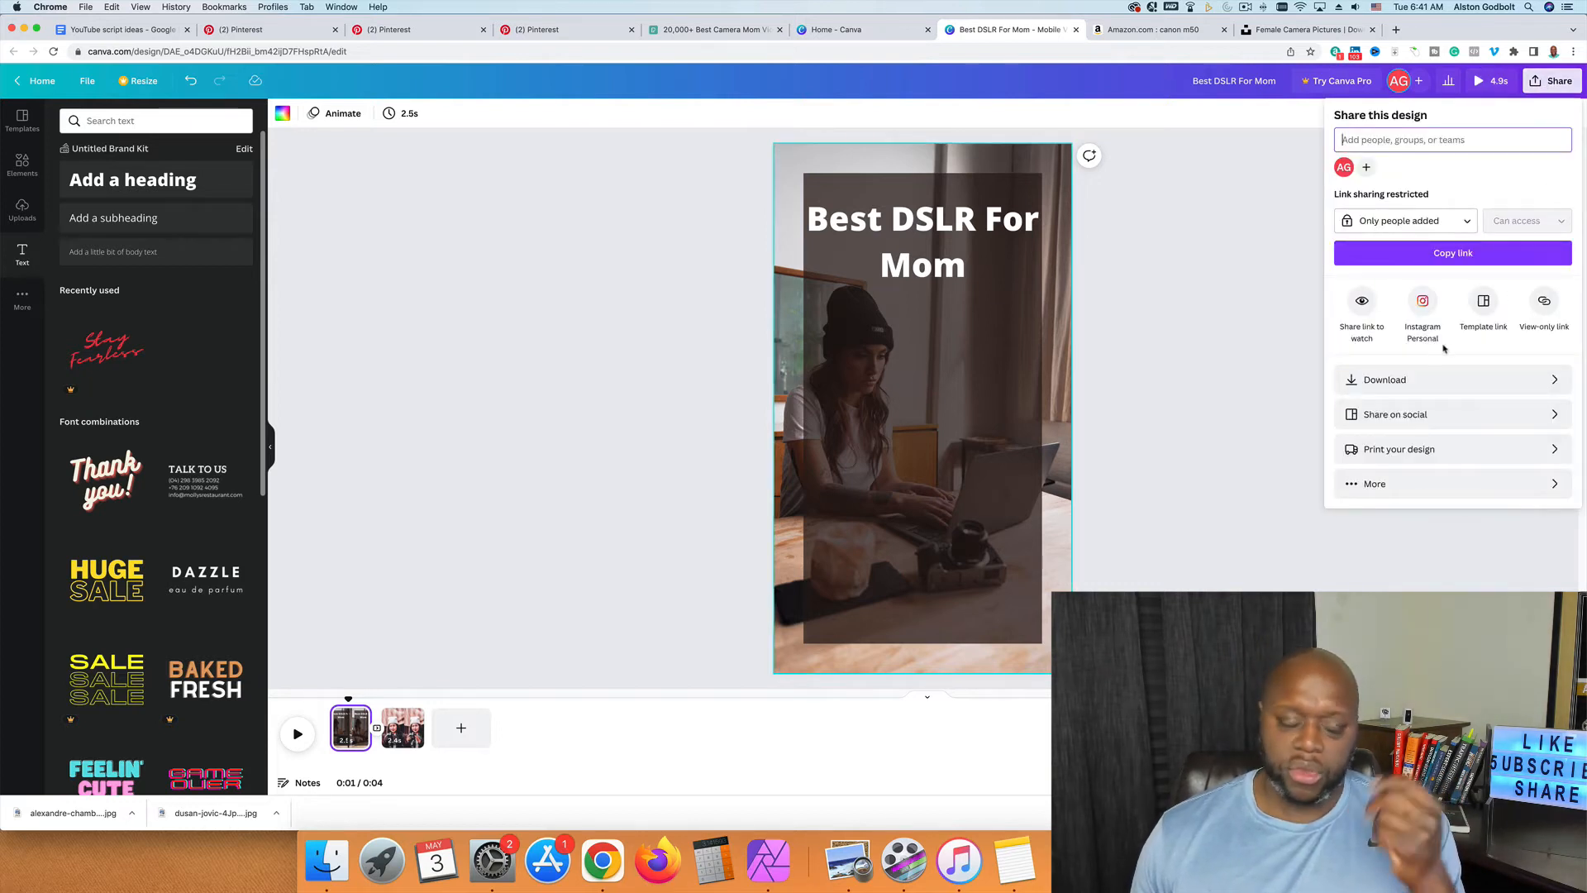
left_click(1388, 388)
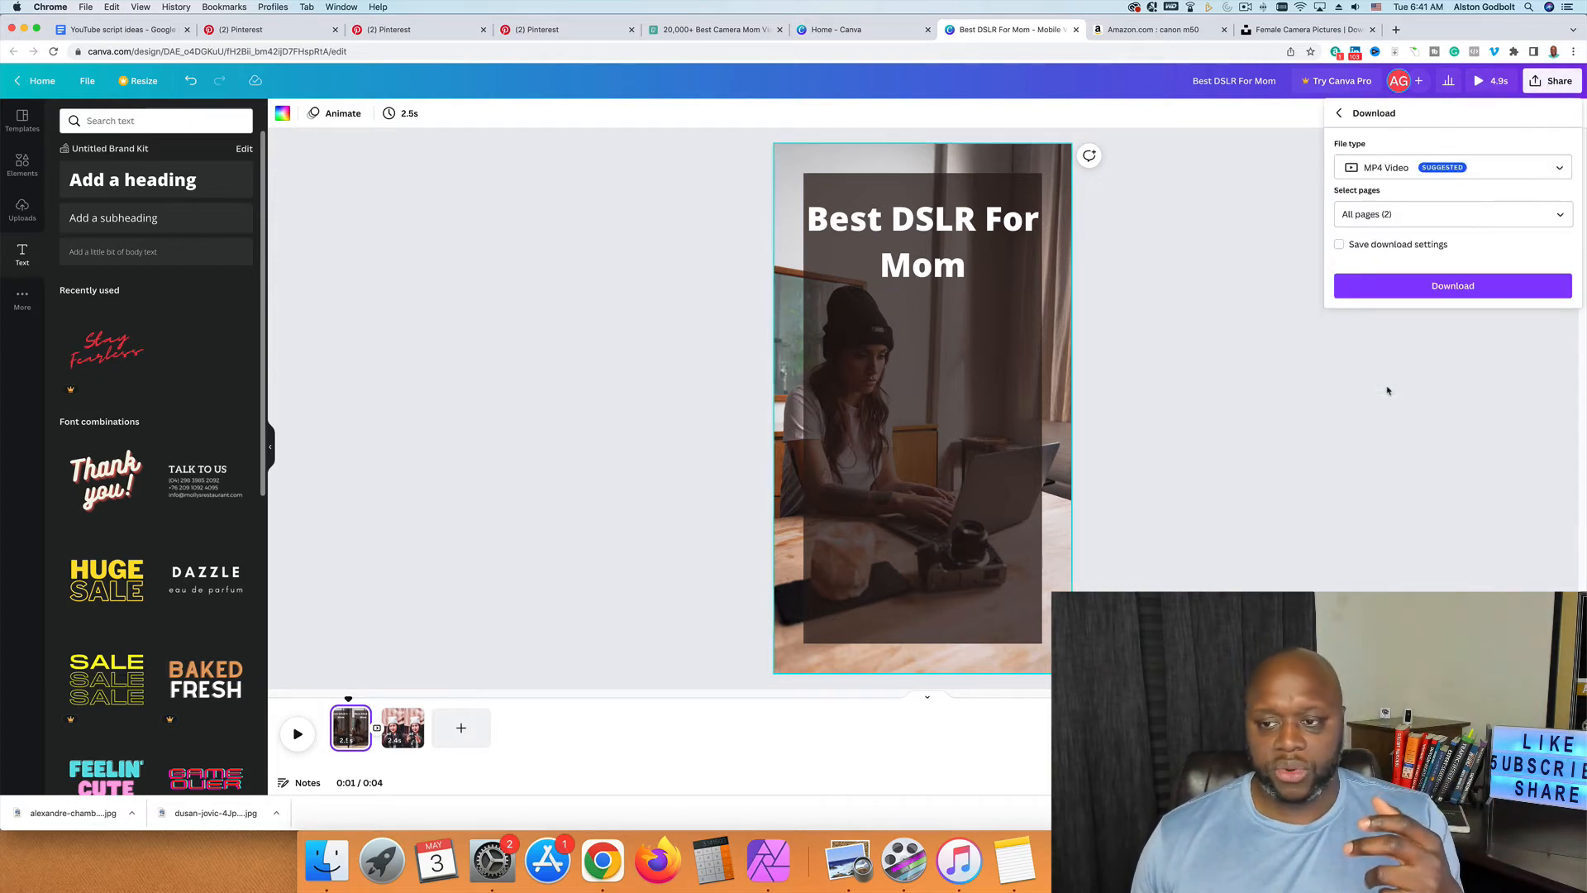
left_click(1440, 290)
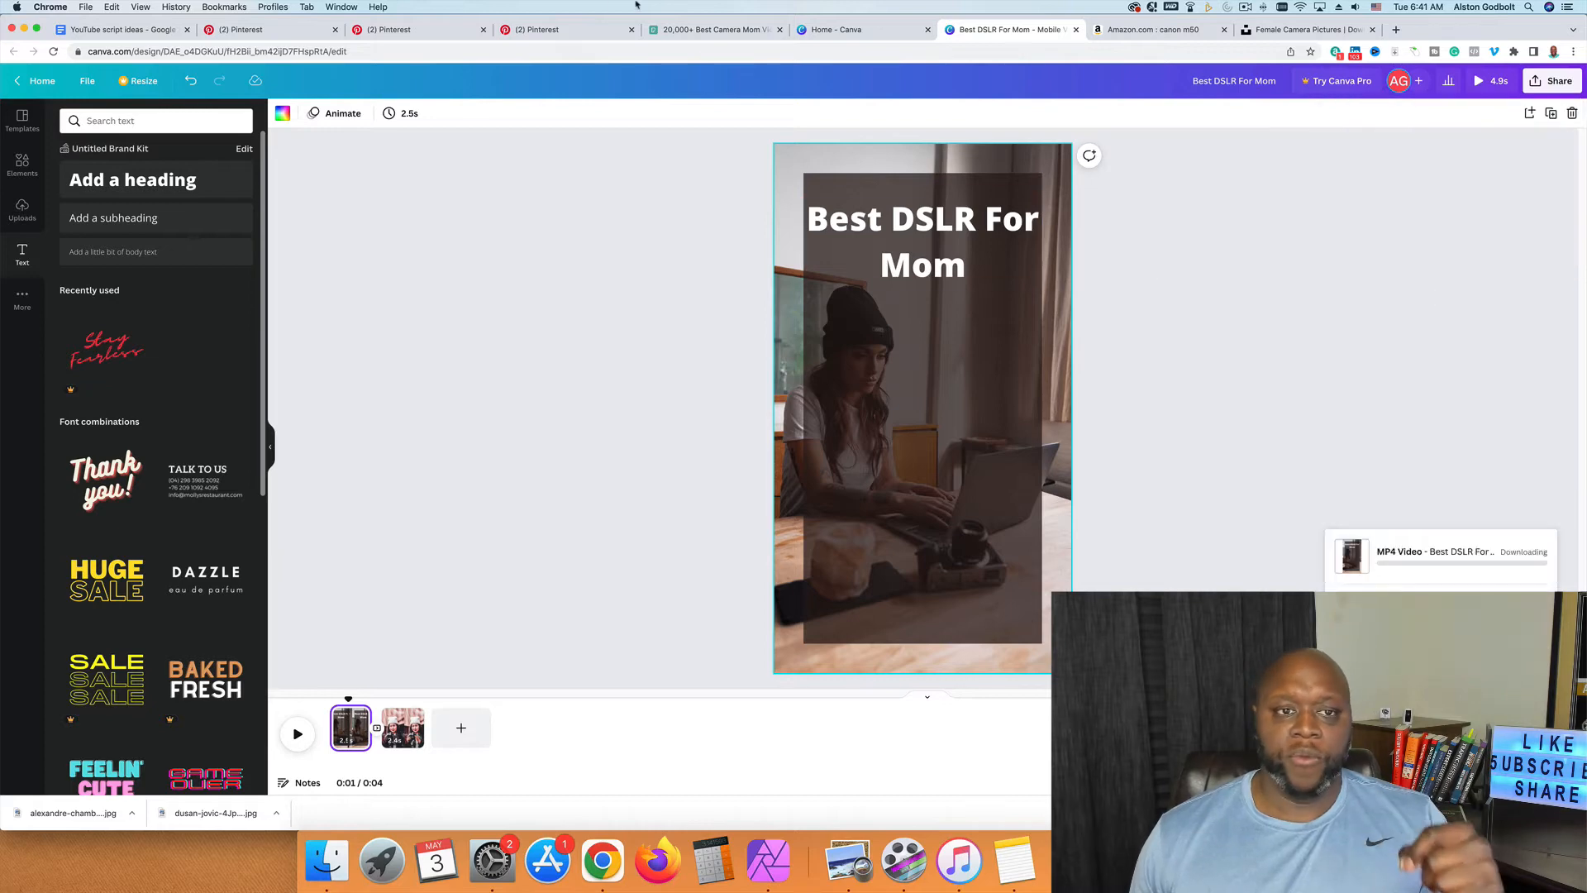
Step: Switch to the Pinterest profile and compare the statistics under the created Idea Pins with those under Other Pins
left_click(279, 33)
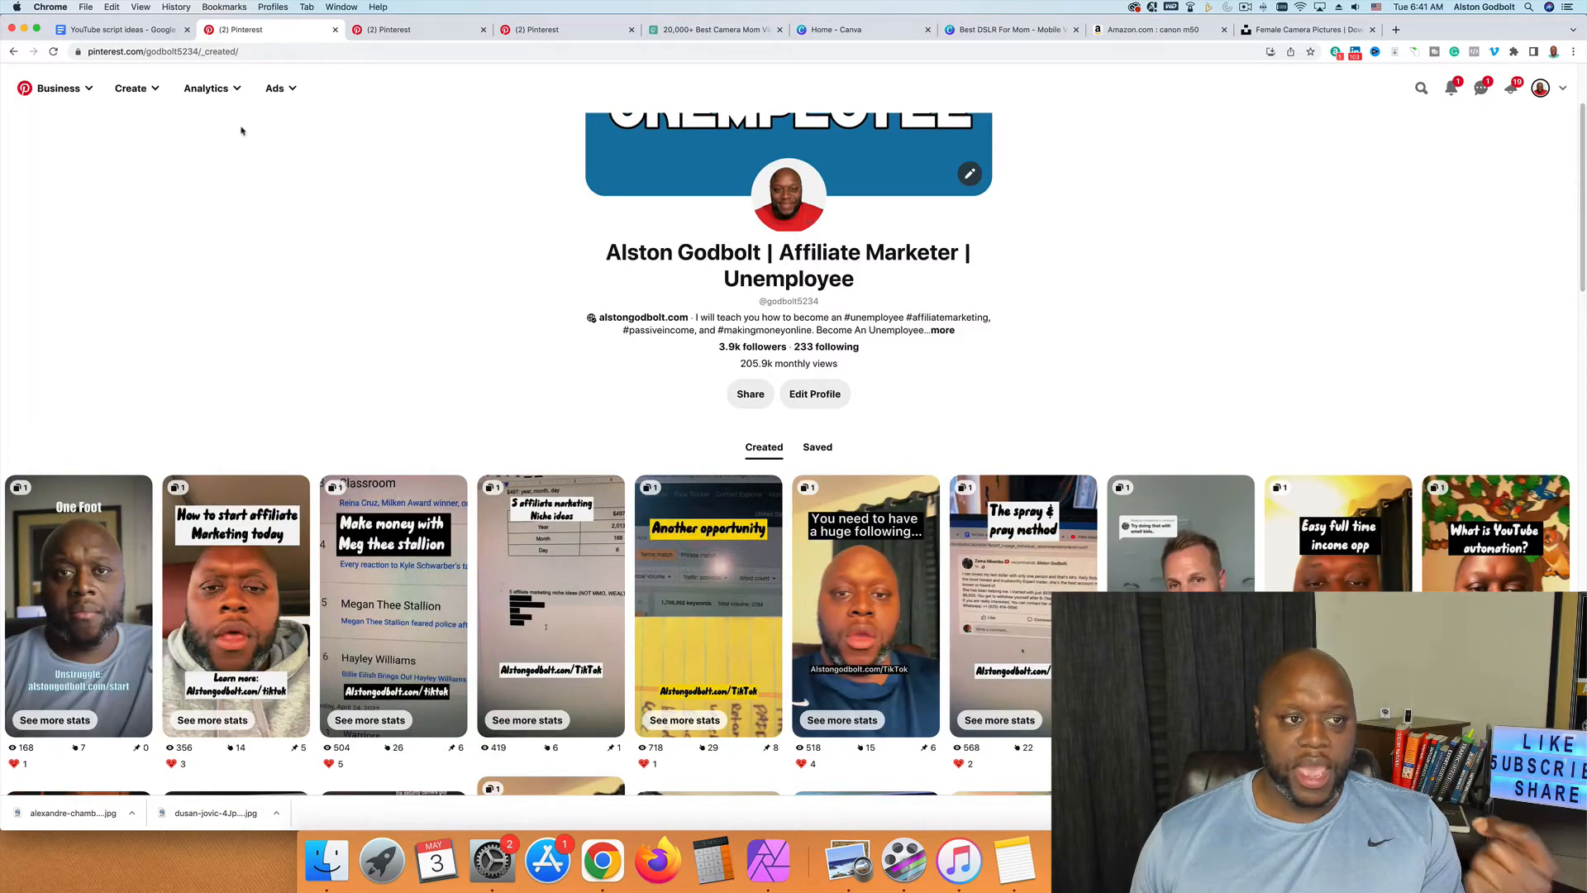
left_click(149, 92)
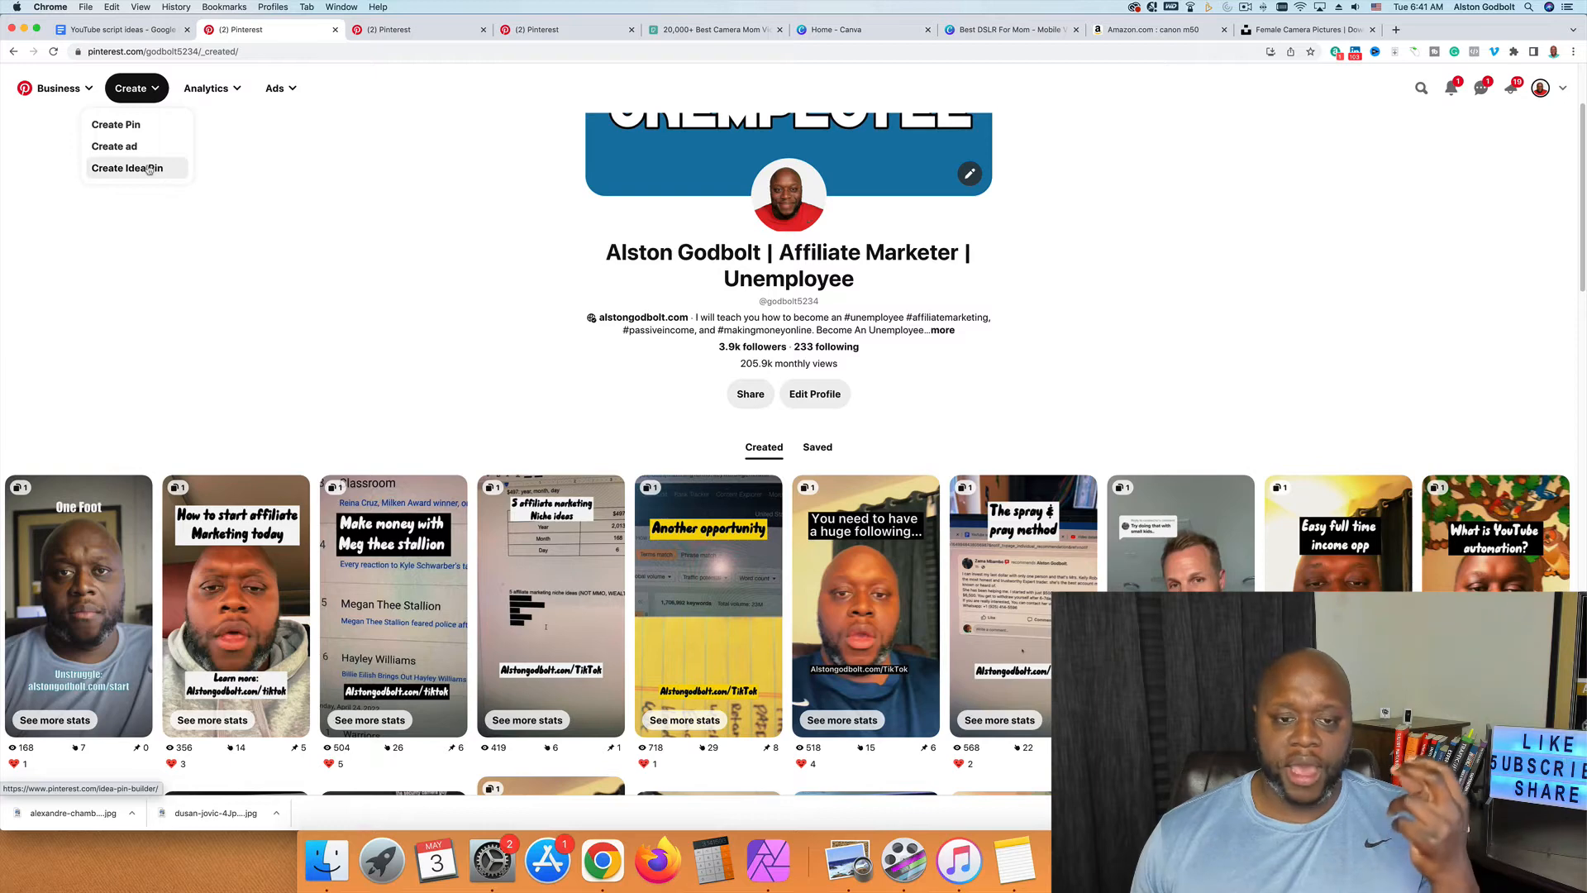
scroll(350, 304, "down", 5)
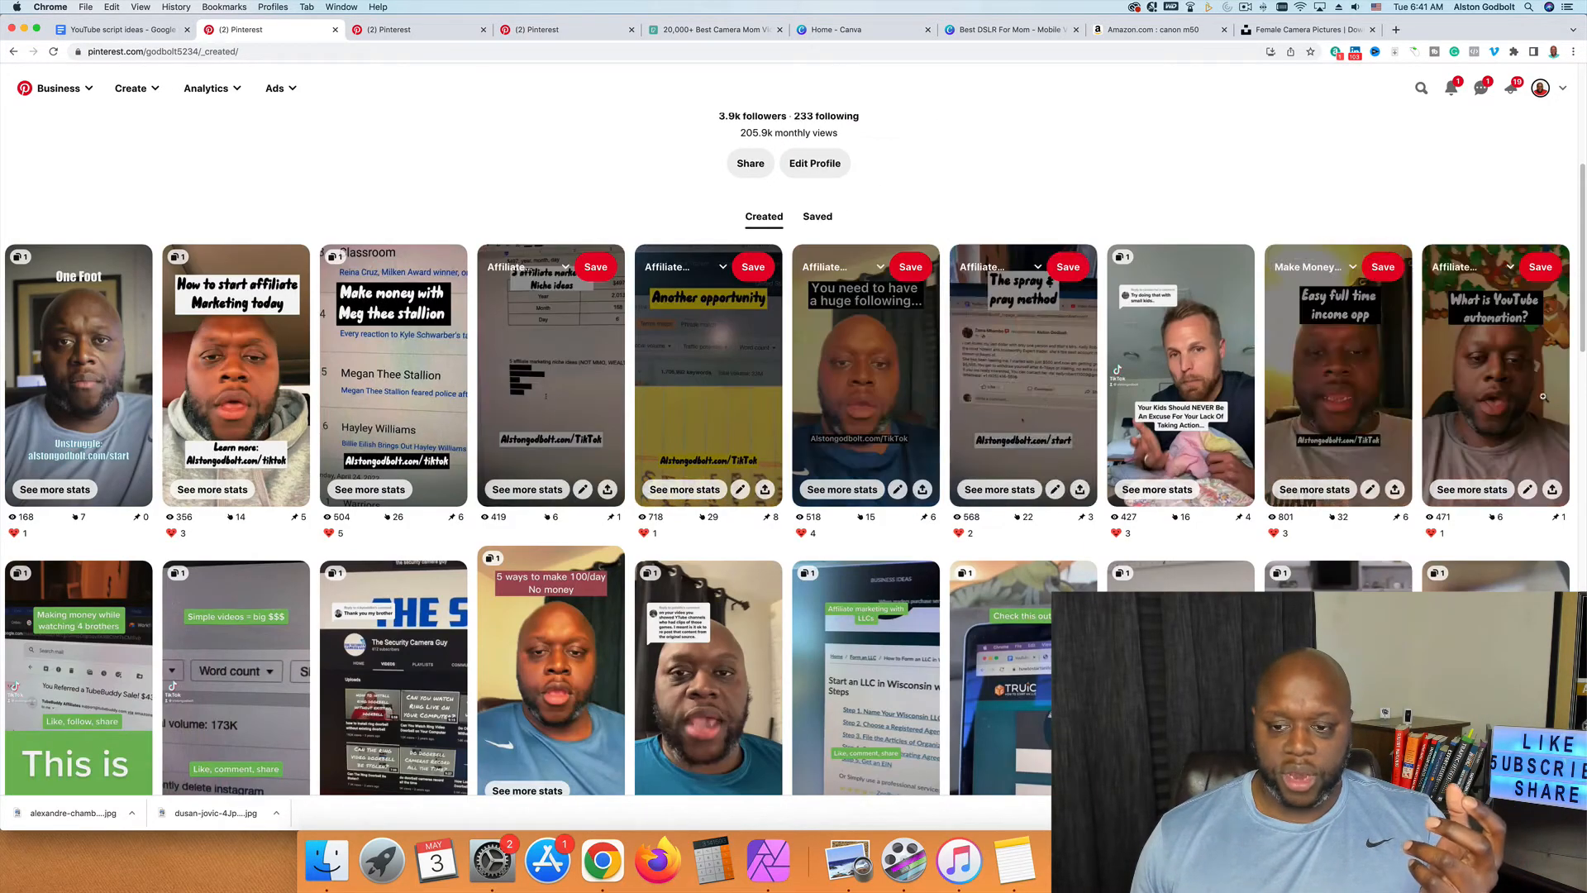
scroll(578, 496, "down", 5)
scroll(1304, 434, "down", 3)
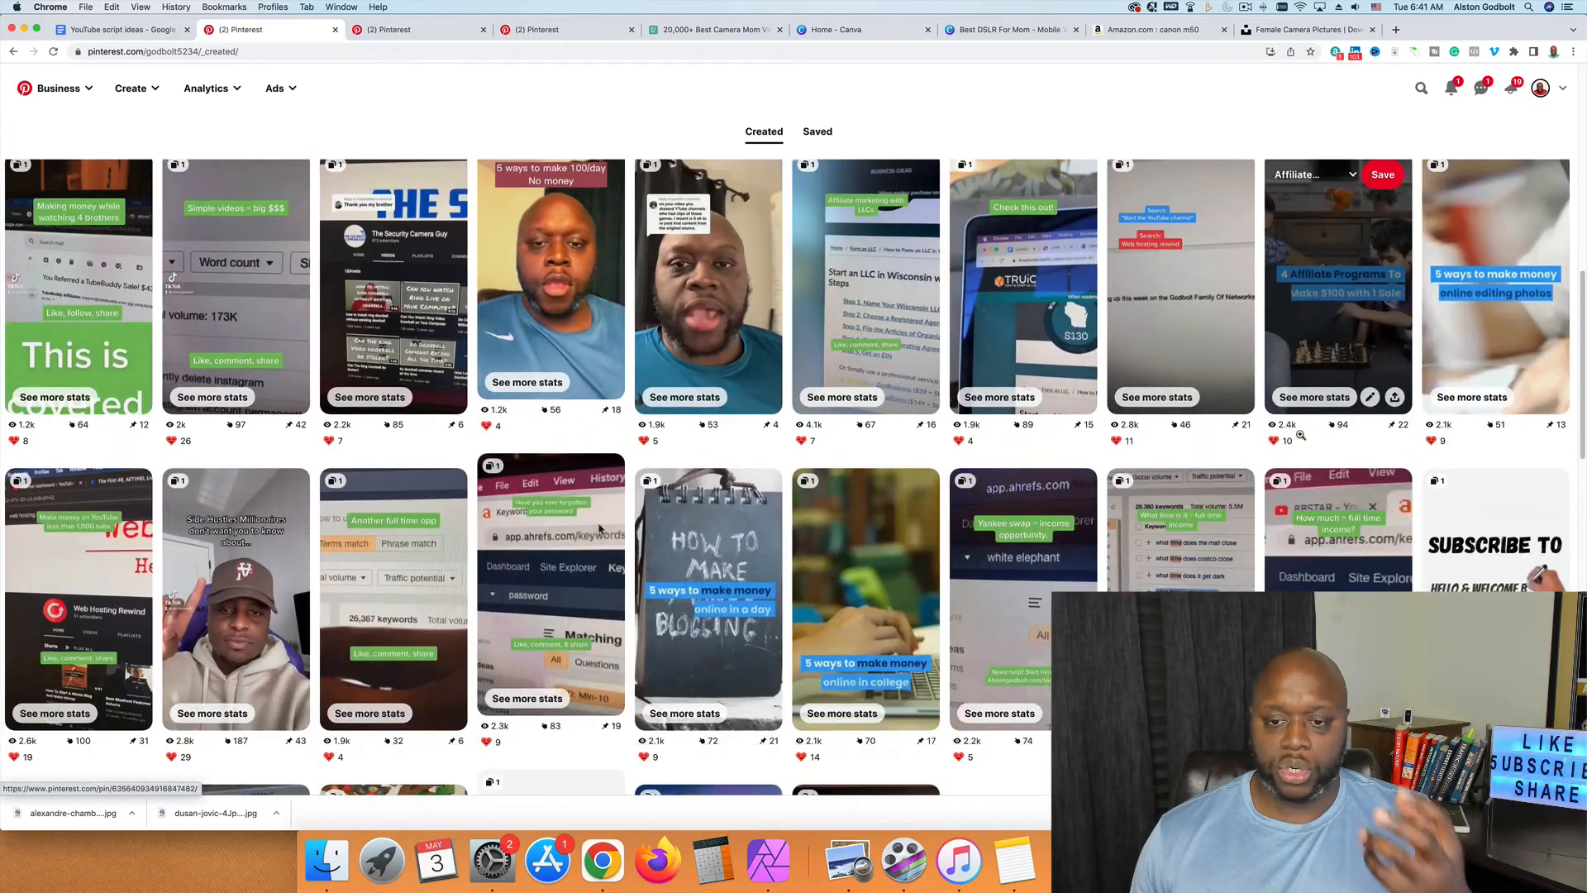
scroll(1300, 435, "down", 1)
scroll(1301, 435, "up", 4)
scroll(1049, 394, "down", 8)
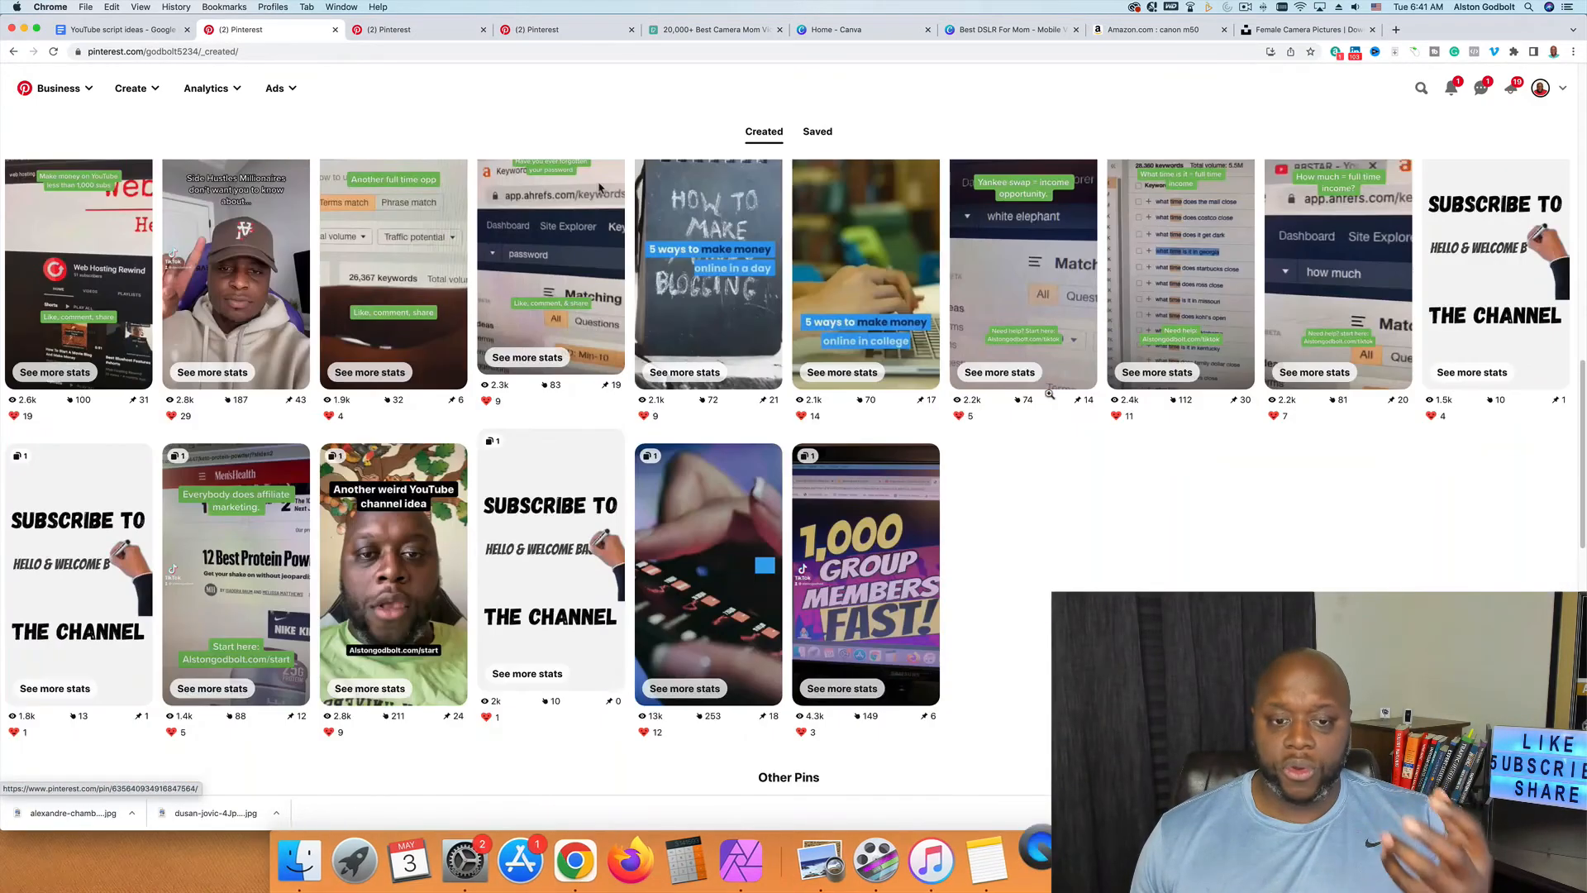
scroll(1049, 394, "down", 5)
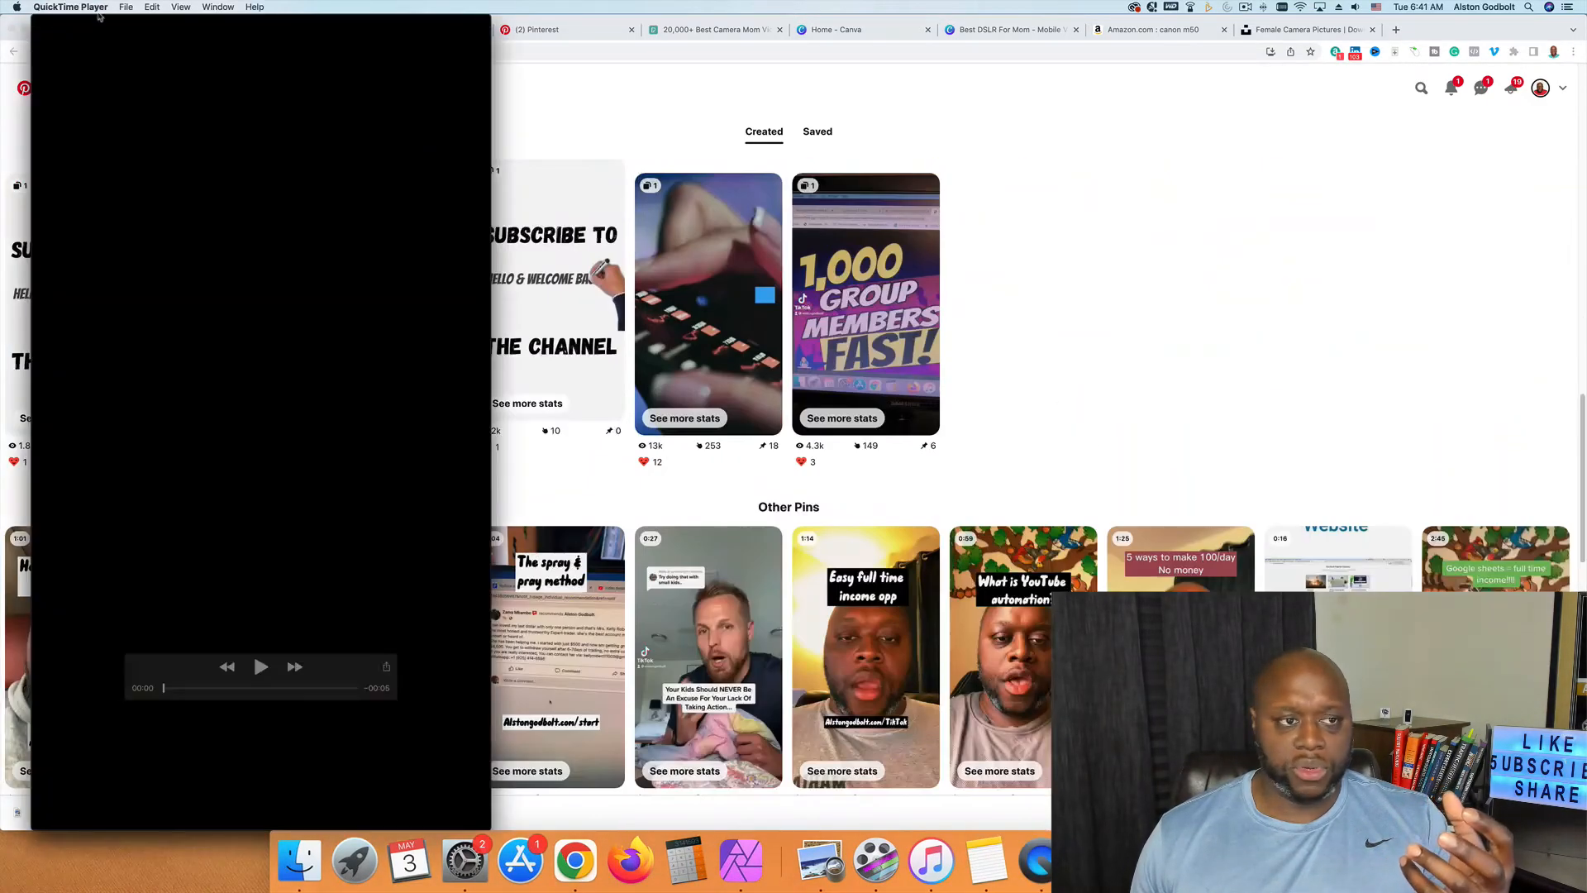
left_click(41, 23)
scroll(788, 474, "down", 1)
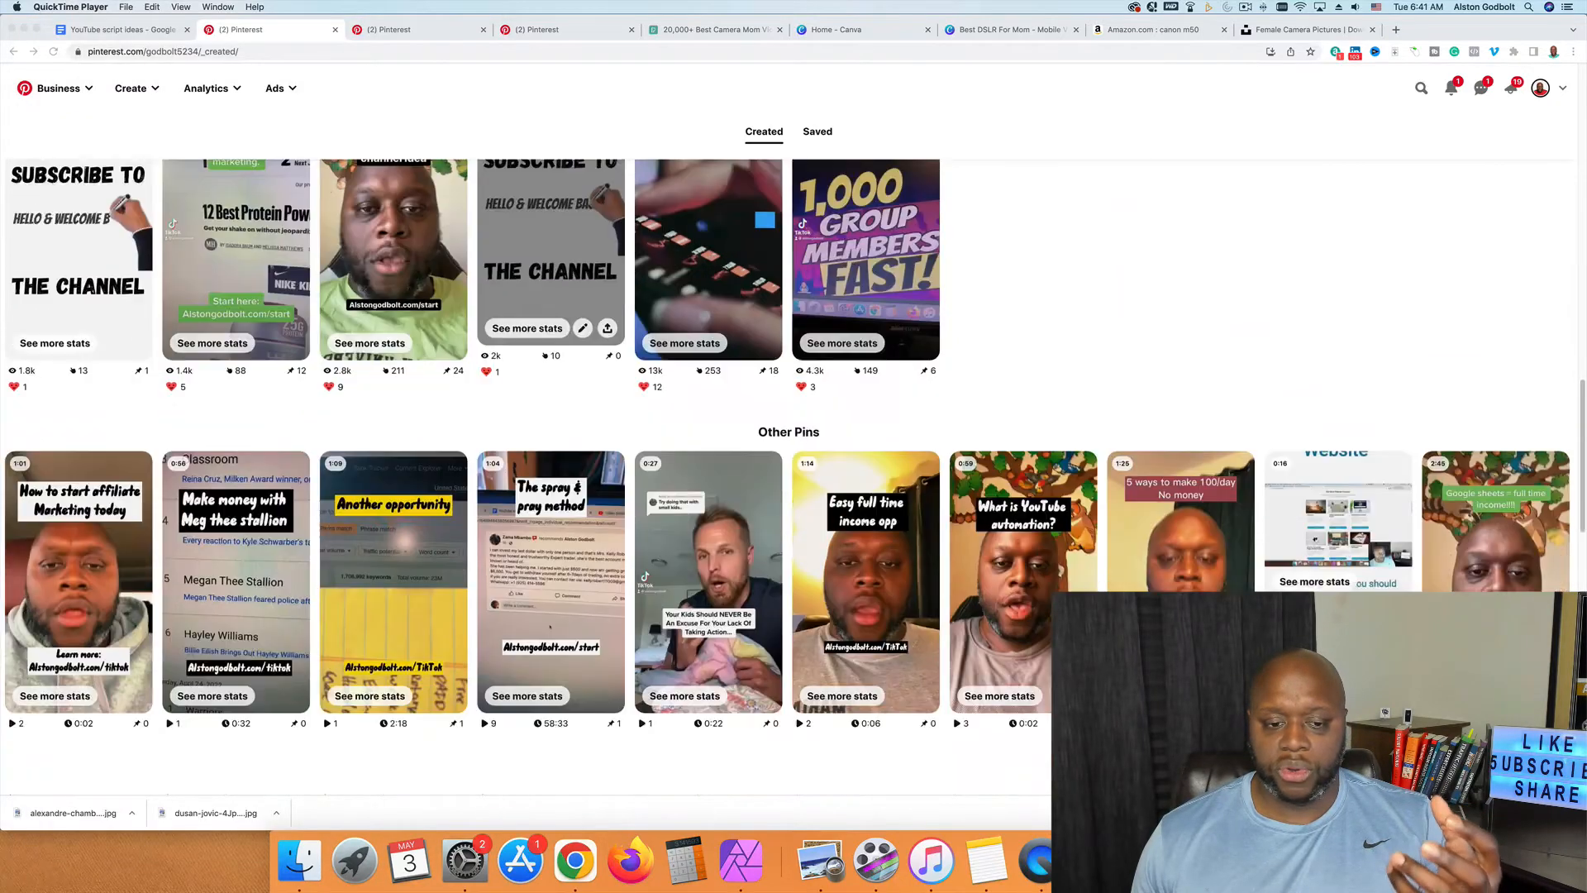
scroll(789, 473, "down", 2)
scroll(1002, 504, "down", 1)
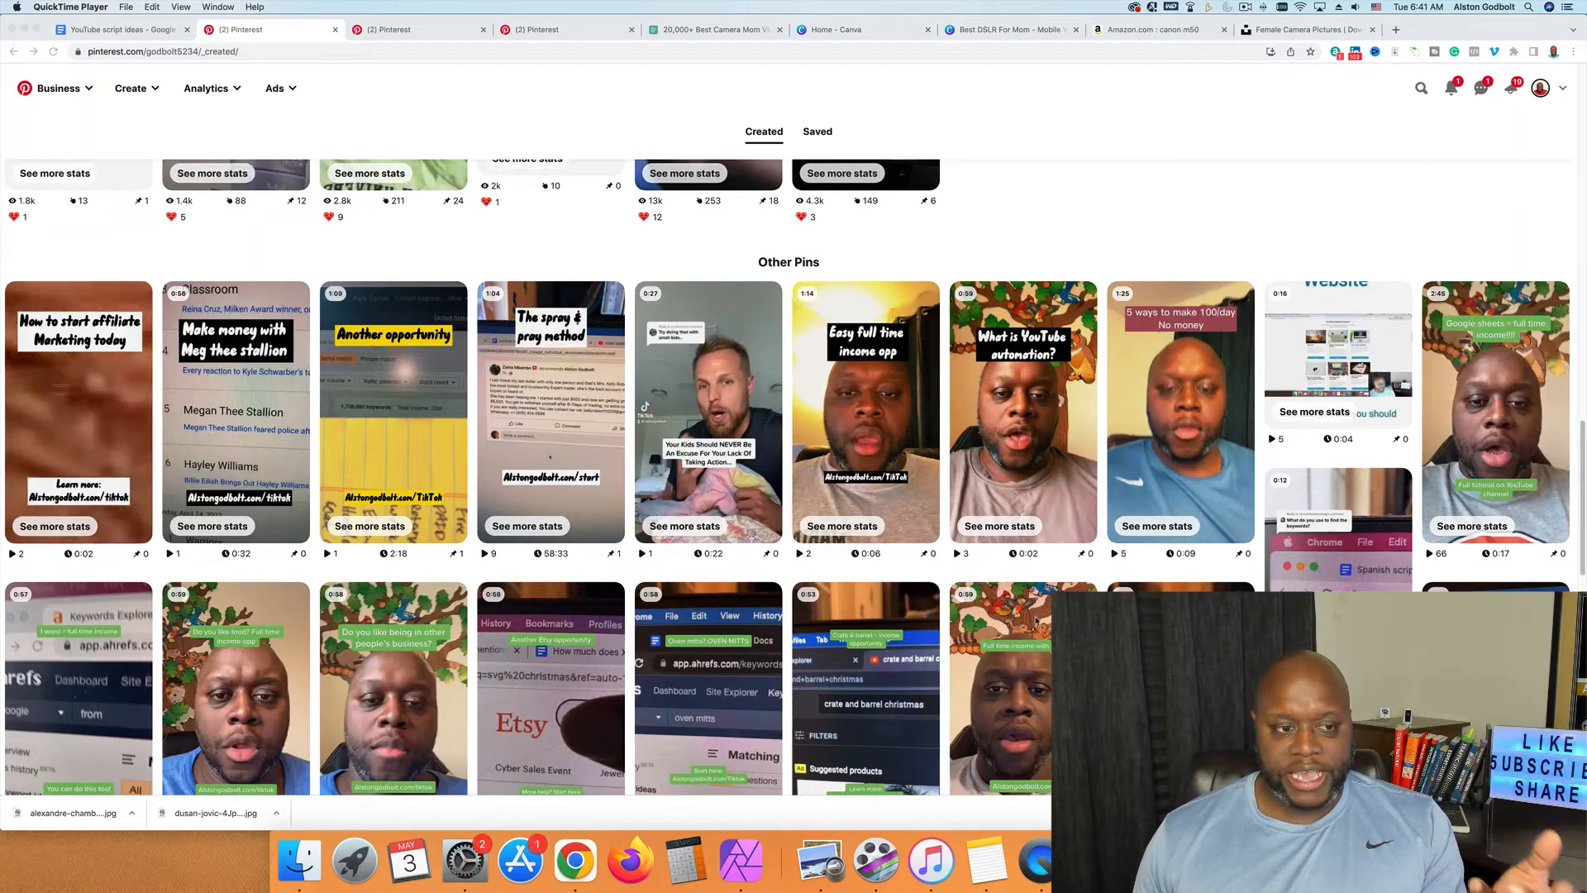
scroll(1038, 627, "down", 1)
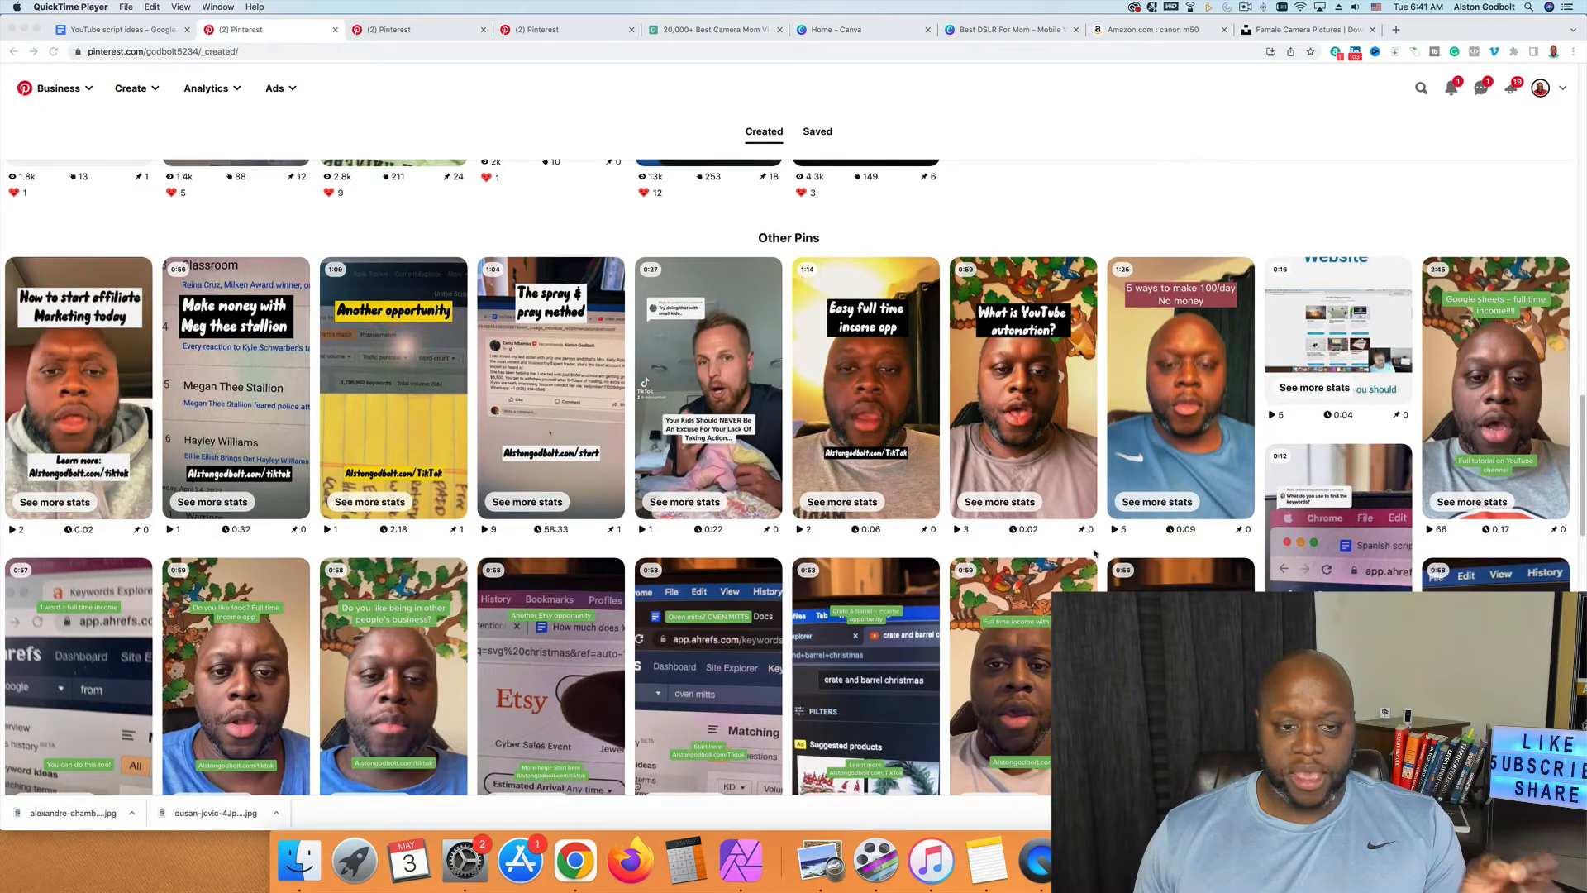
scroll(1096, 552, "up", 4)
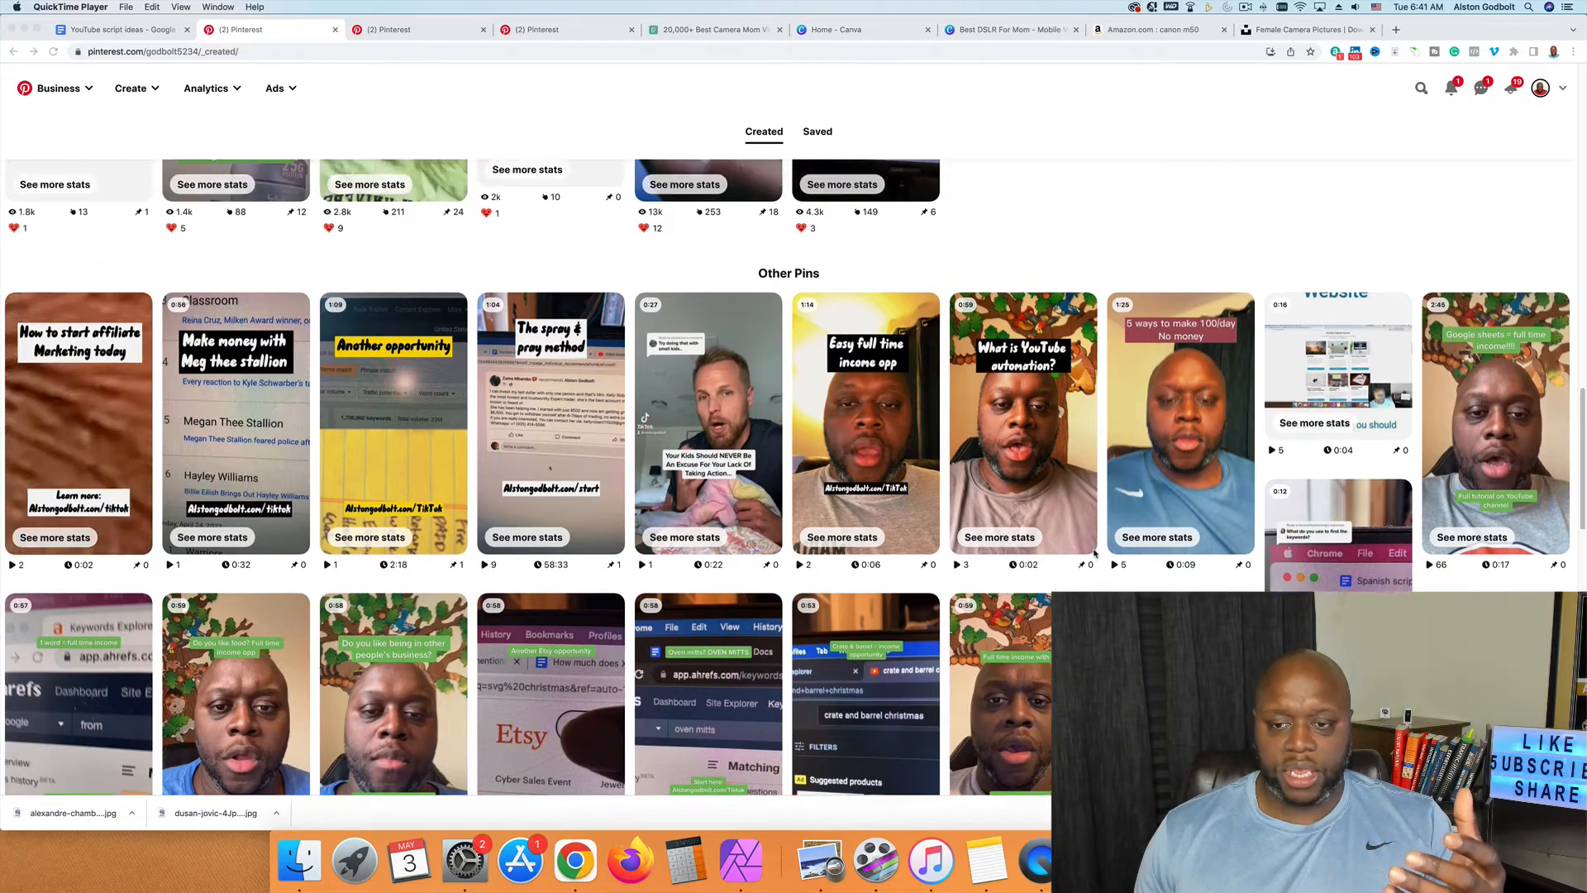
scroll(1095, 552, "up", 10)
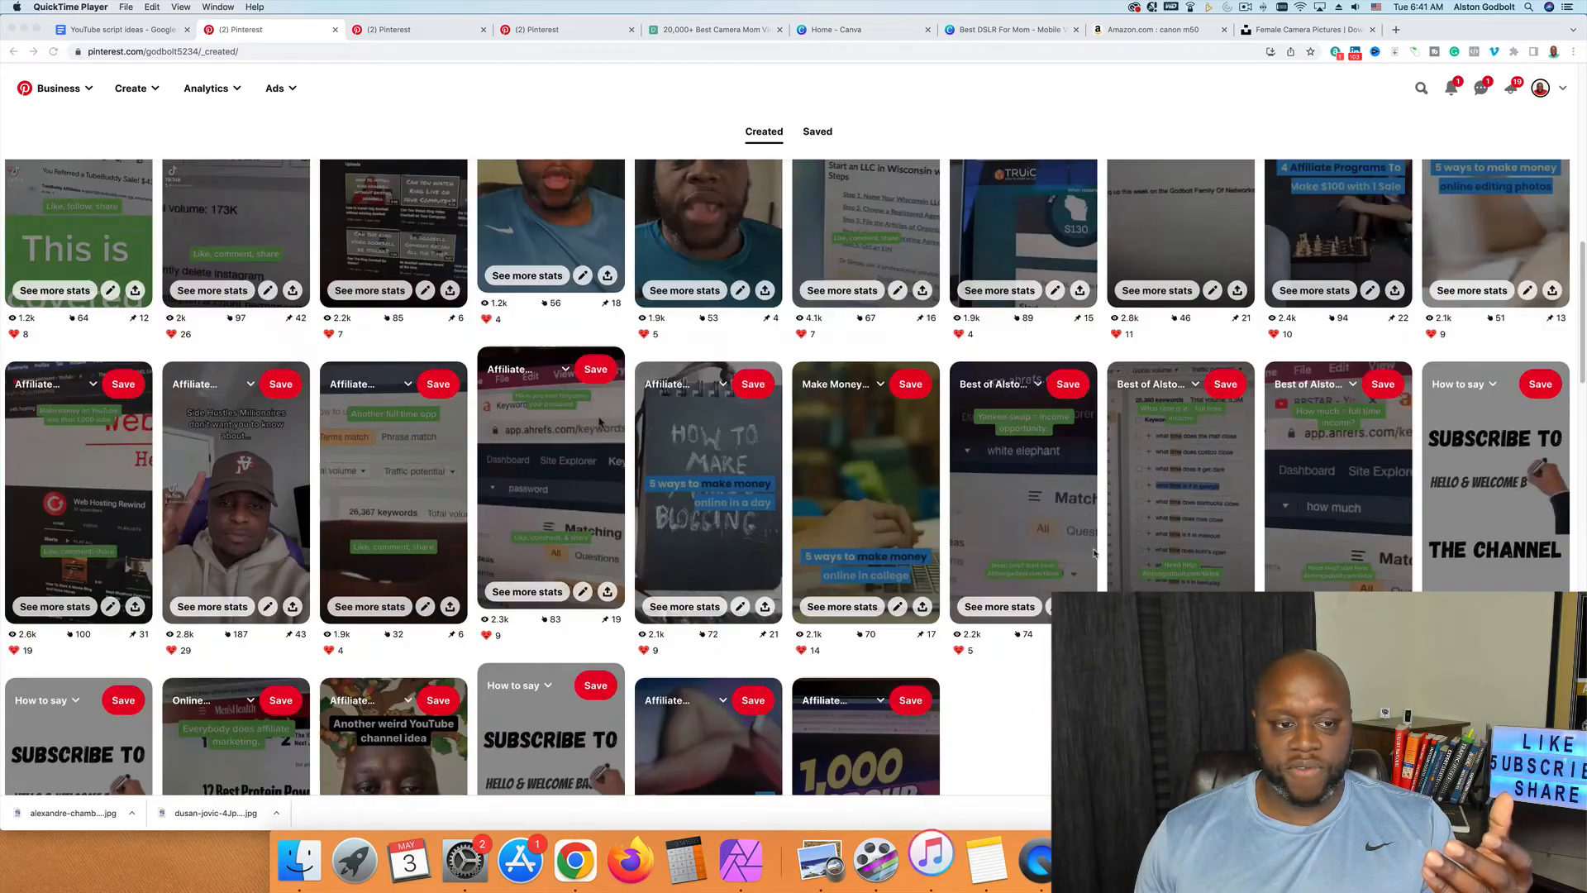
scroll(1093, 553, "up", 10)
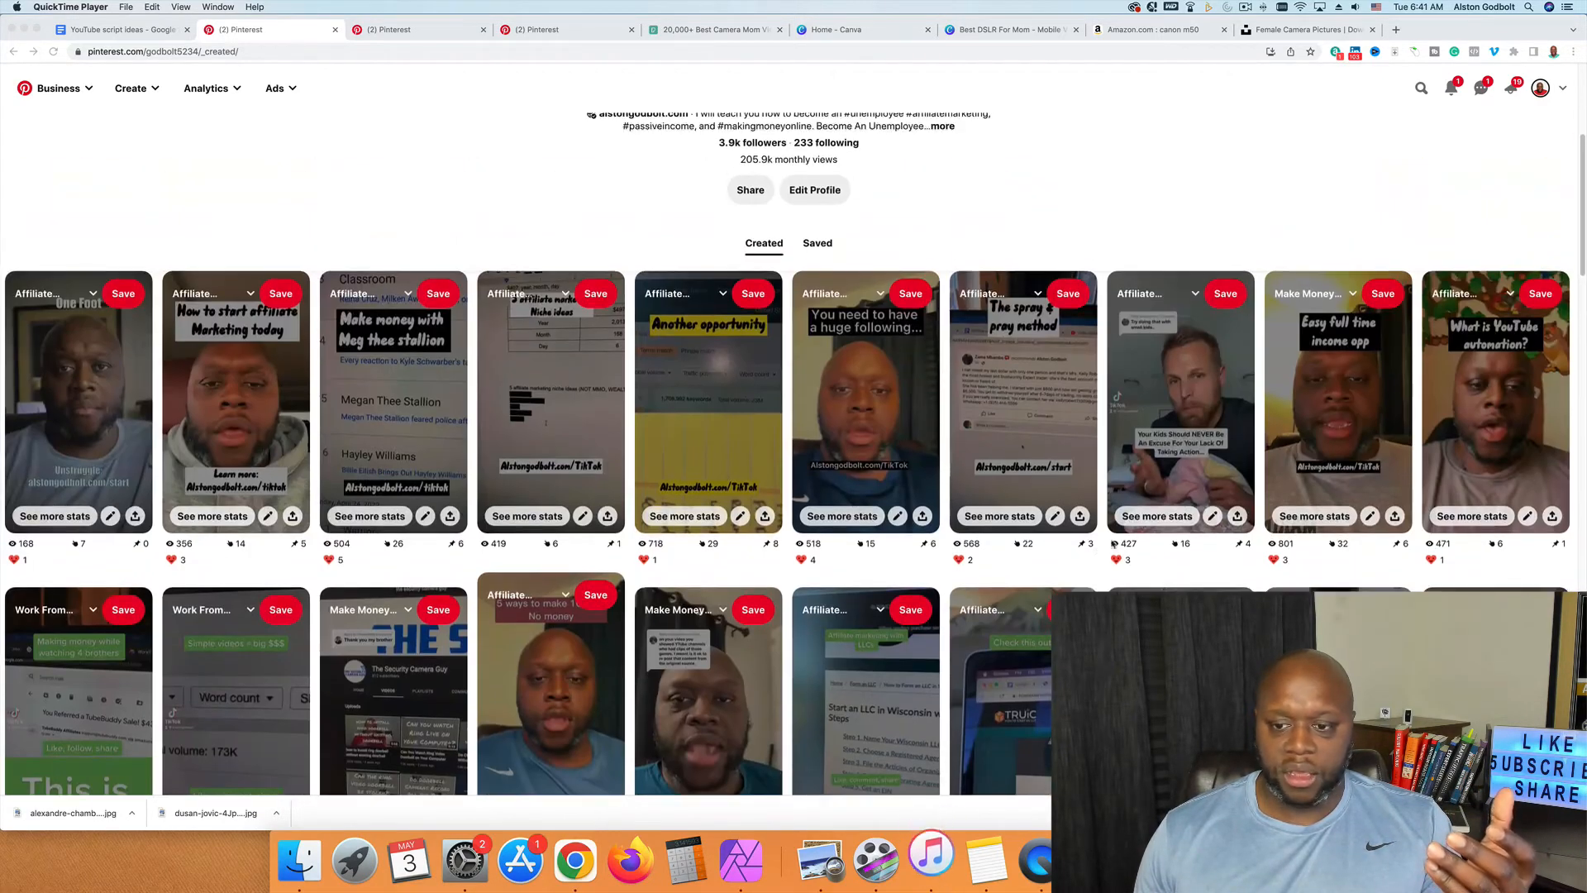
scroll(1162, 555, "down", 4)
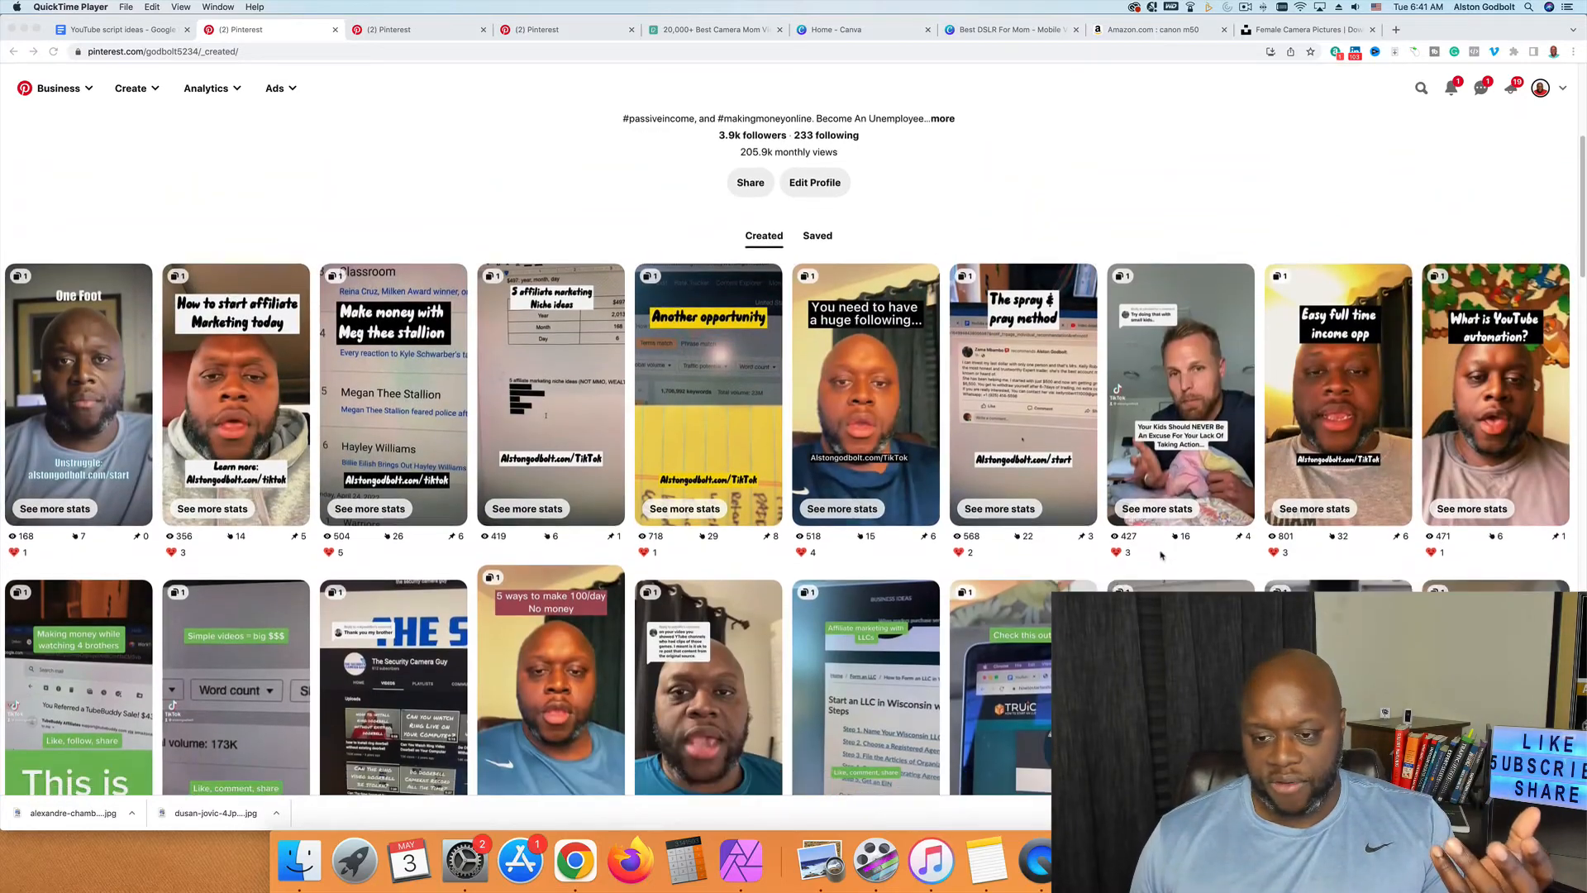
scroll(1162, 554, "down", 15)
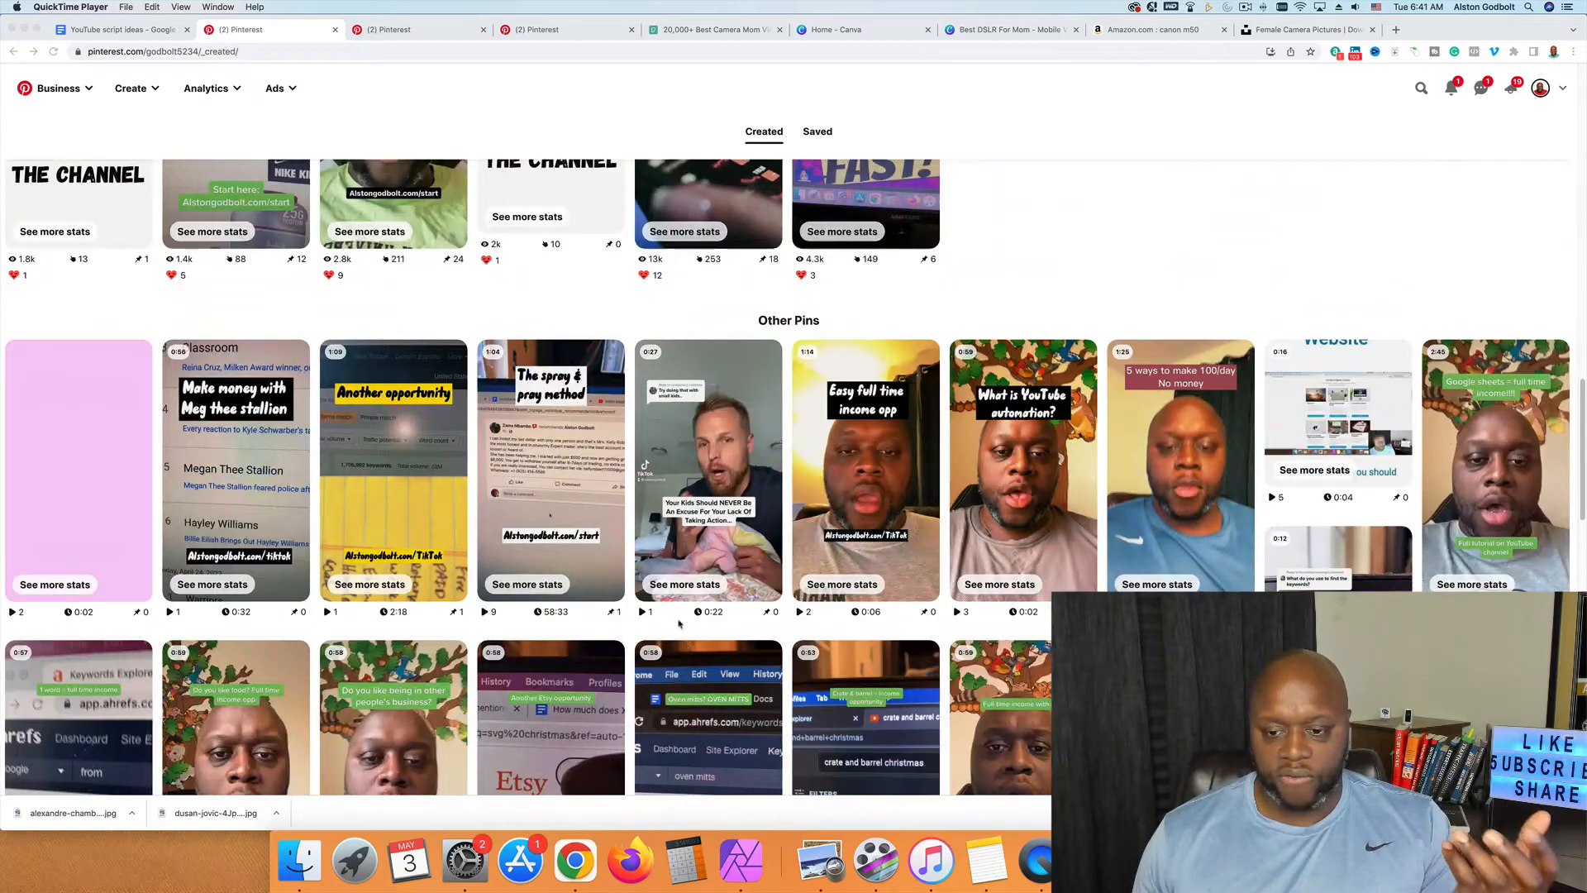
scroll(549, 514, "up", 15)
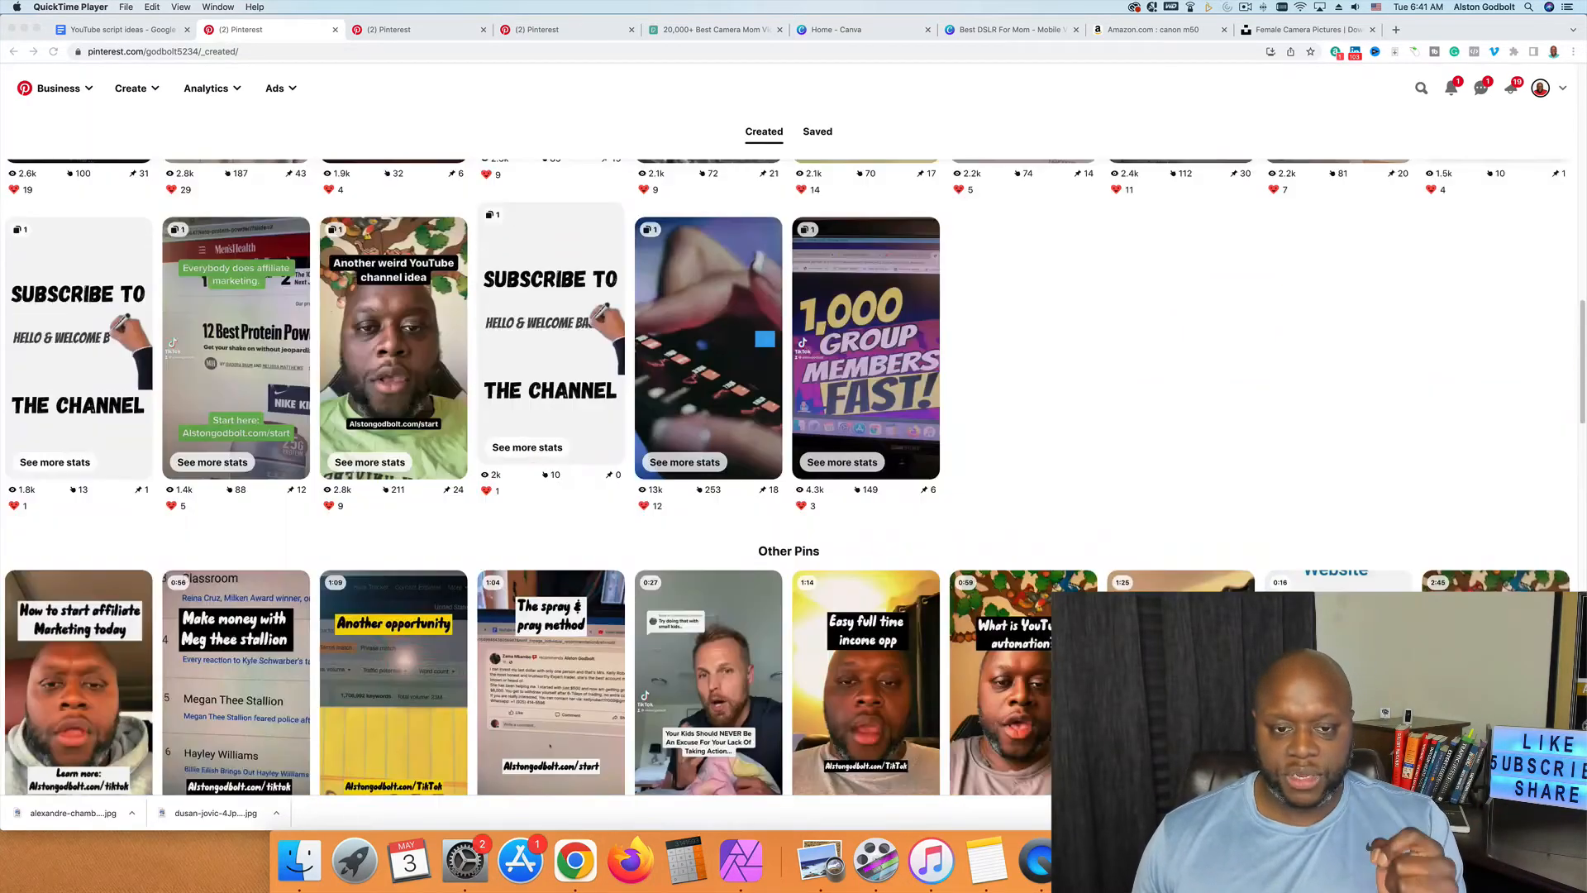
scroll(599, 427, "up", 10)
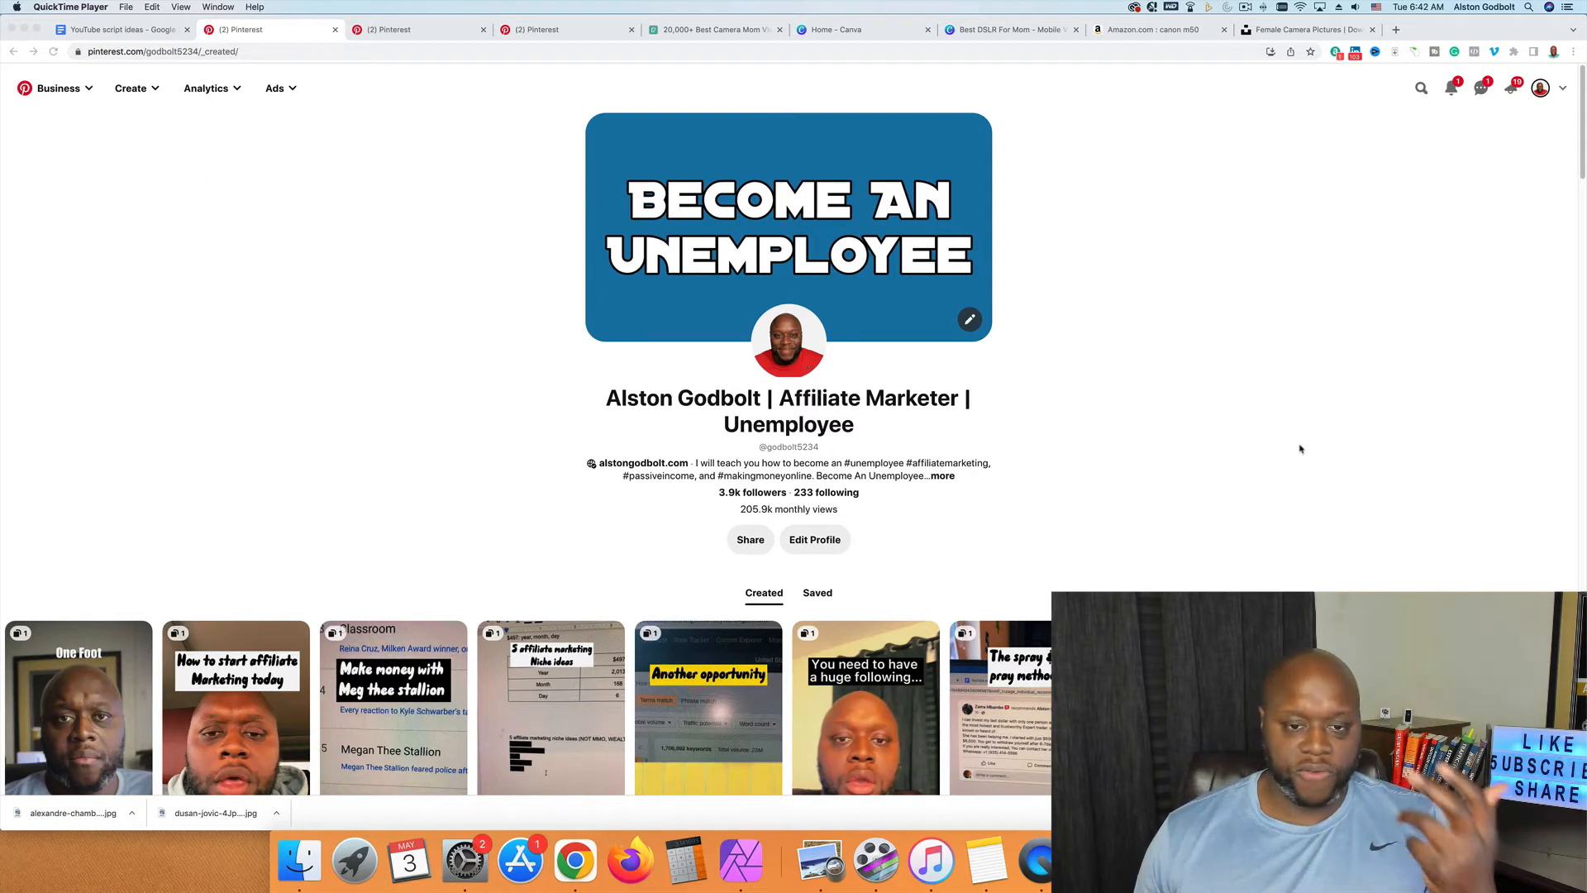
Step: Start a new Idea Pin from the Pinterest profile
left_click(465, 470)
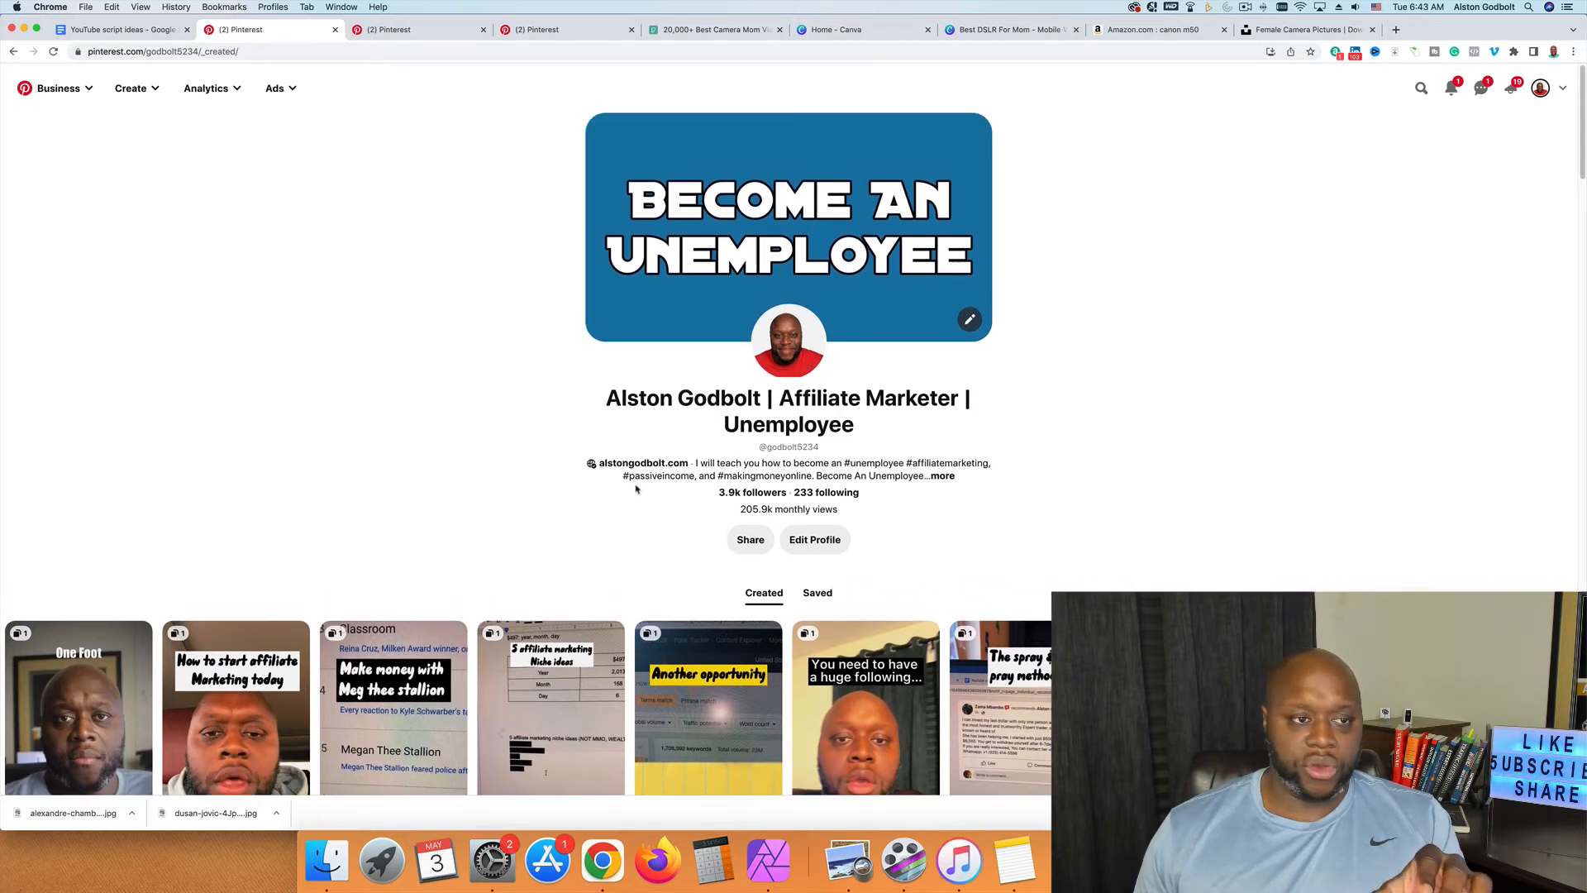
left_click(131, 87)
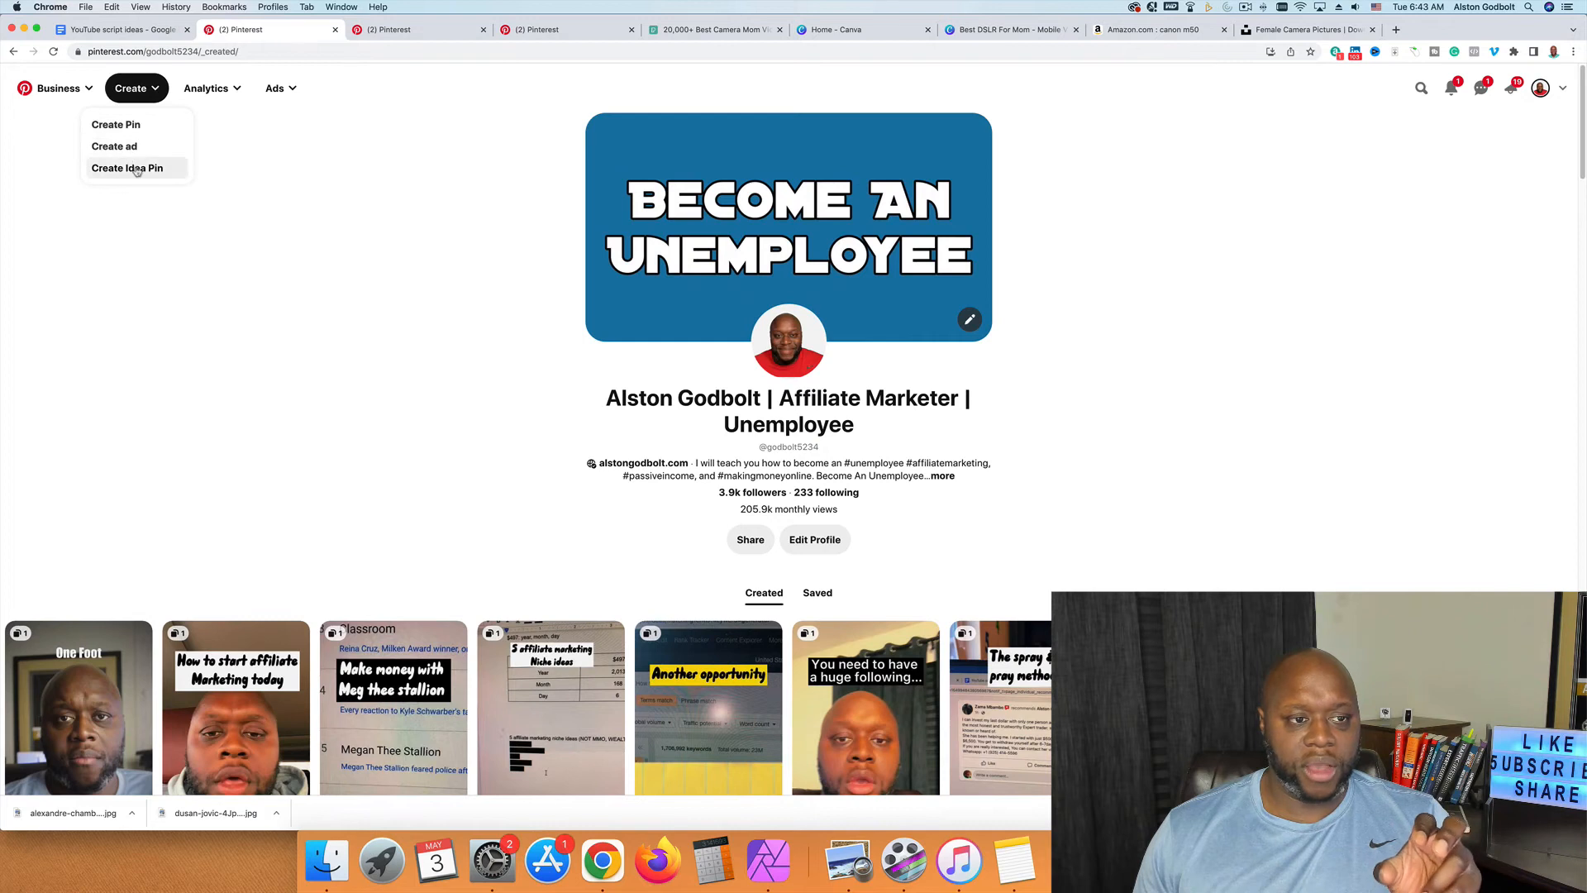
left_click(132, 168)
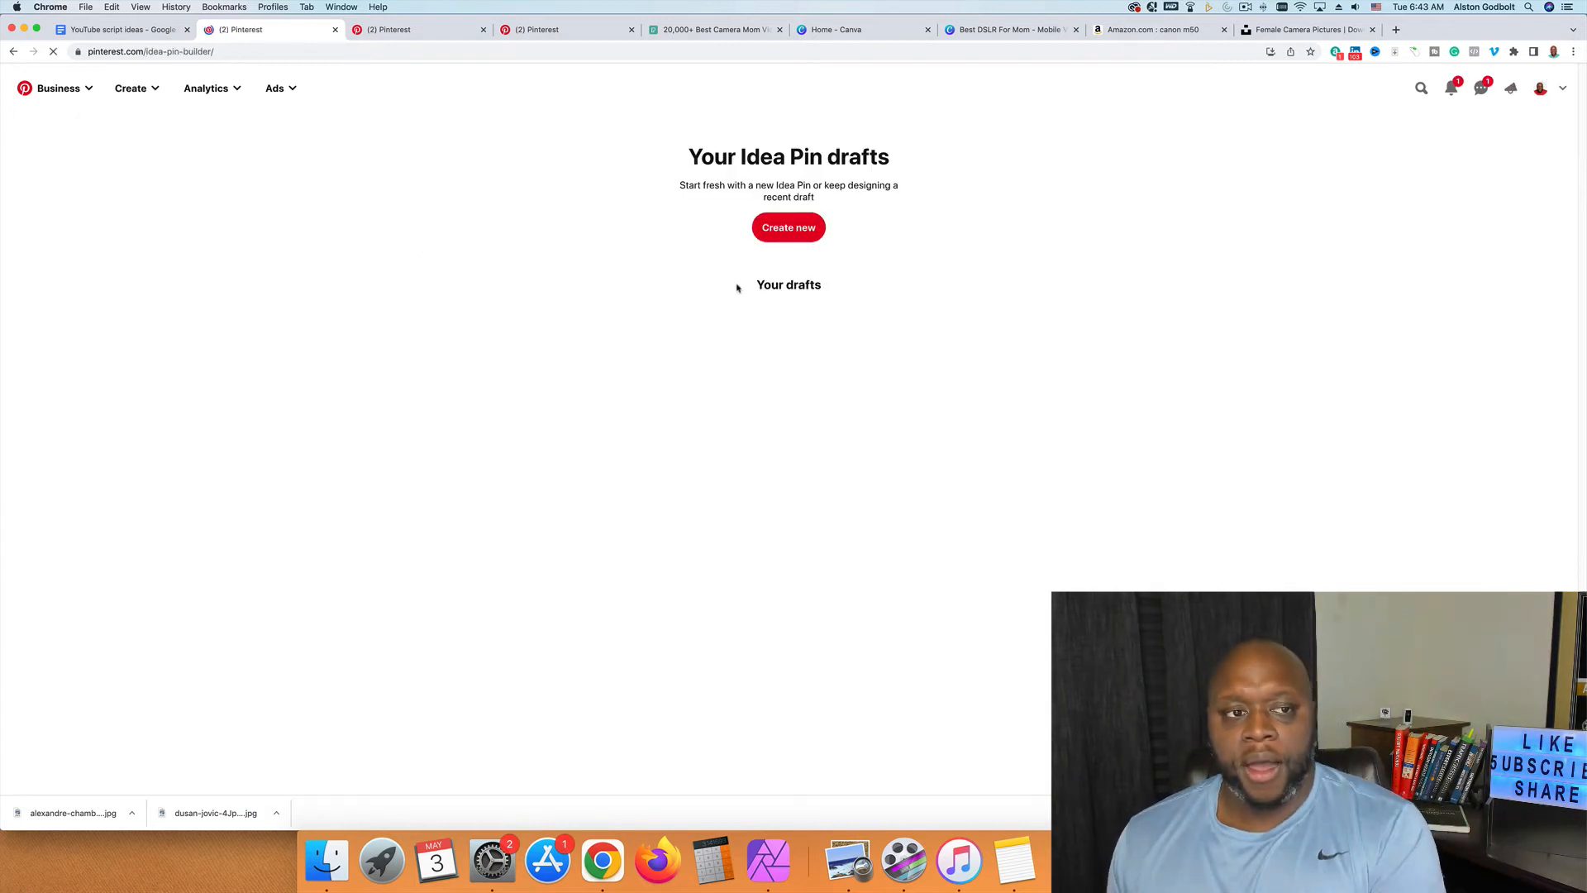
left_click(779, 234)
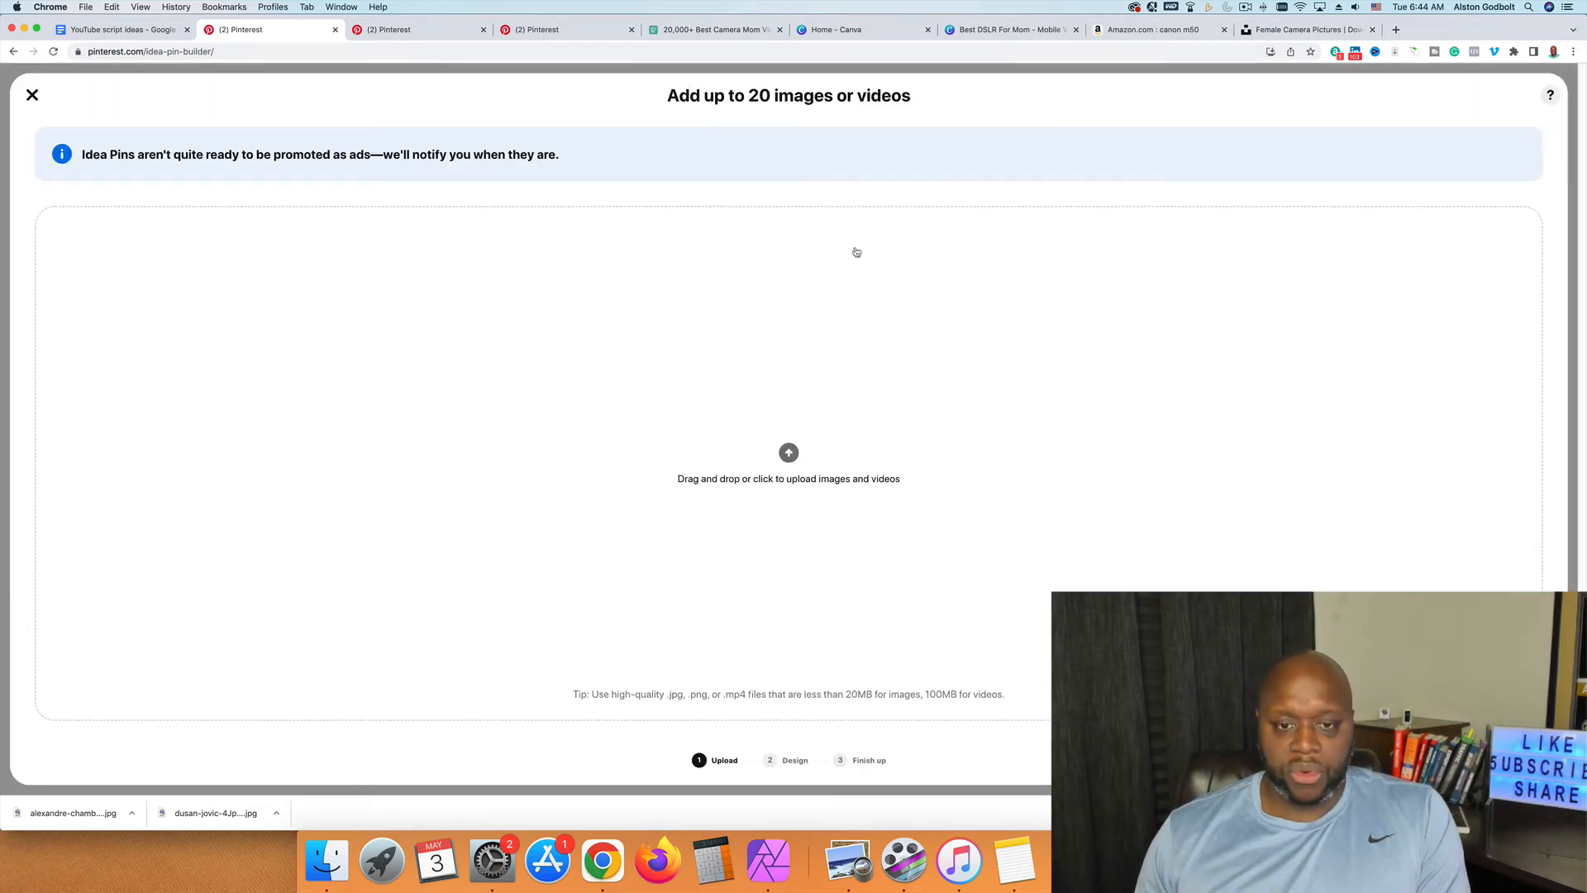
Step: Upload the video "Best DSLR For Mom.mp4" from the Downloads folder to the Idea Pin
left_click(327, 859)
left_click(388, 317)
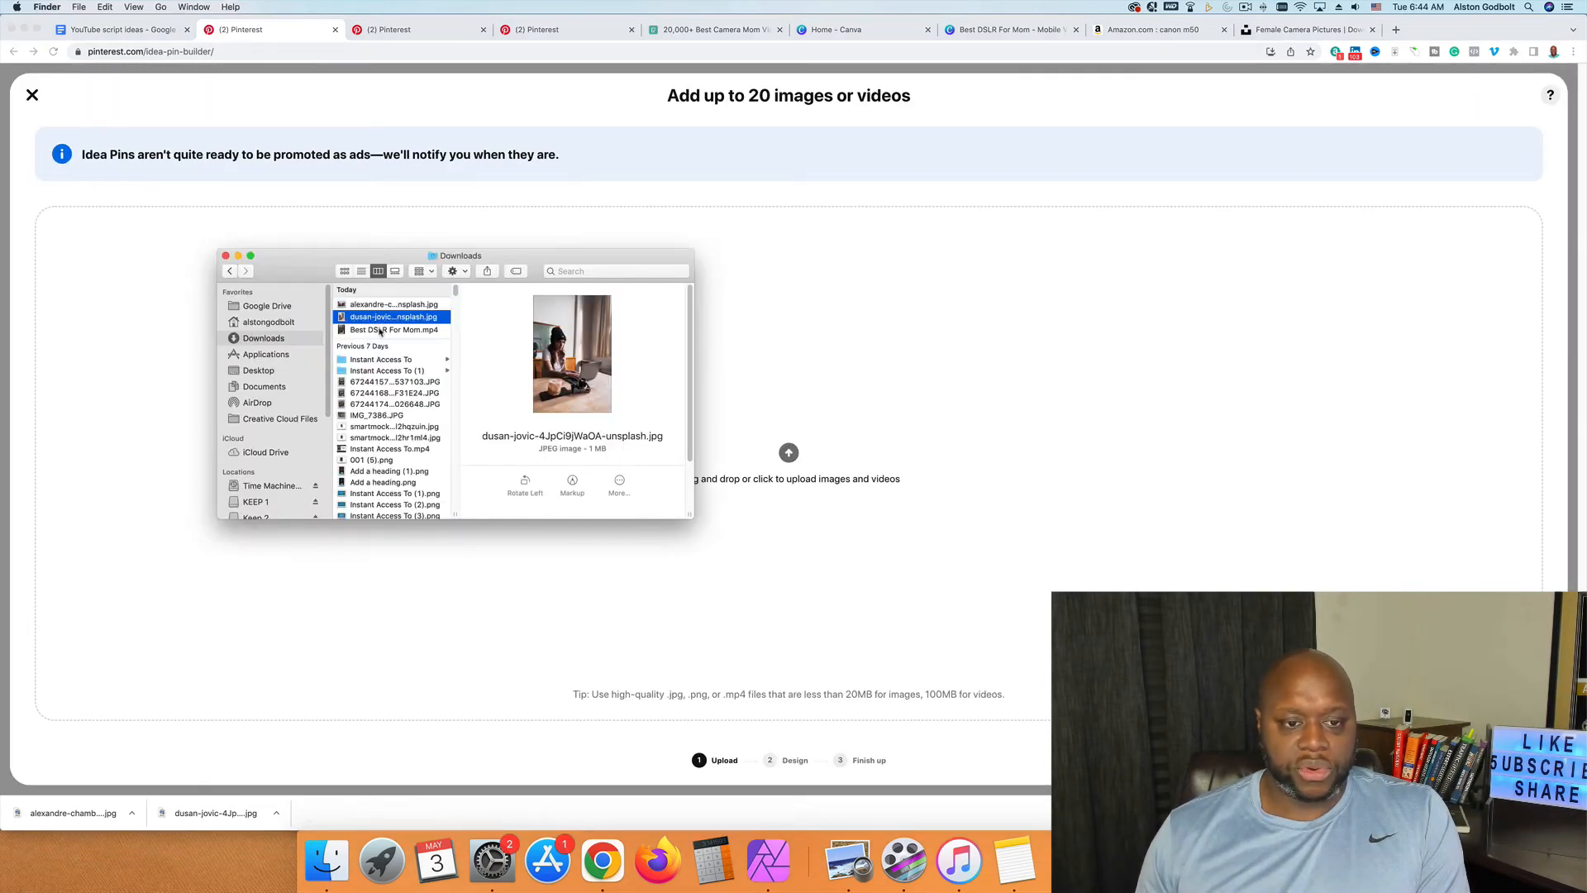
left_click(380, 330)
left_click_drag(537, 255, 958, 488)
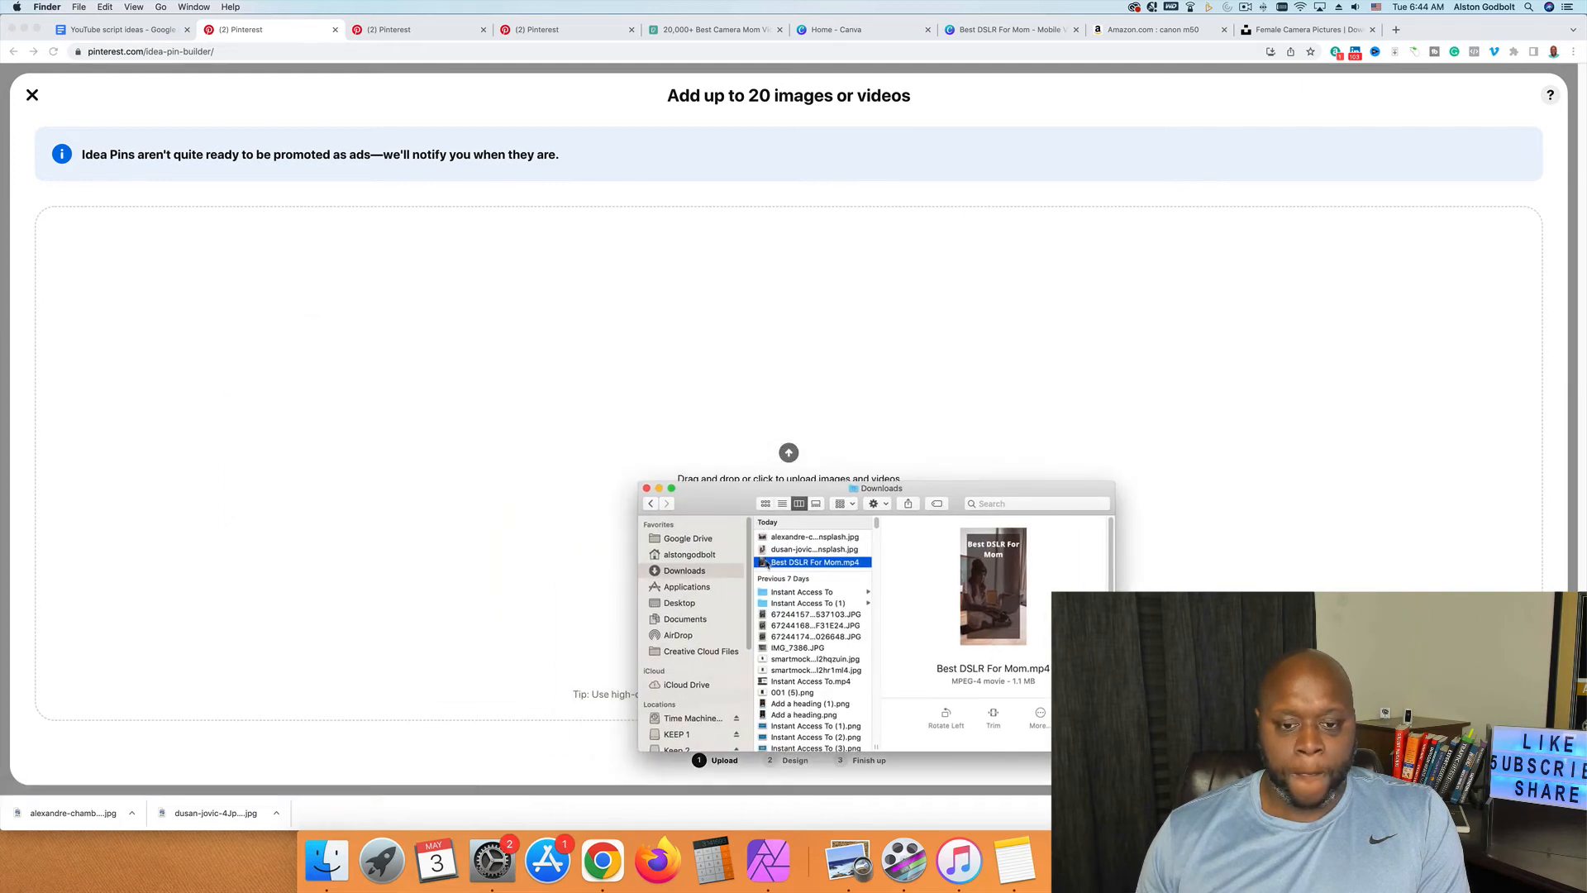
left_click_drag(769, 562, 364, 398)
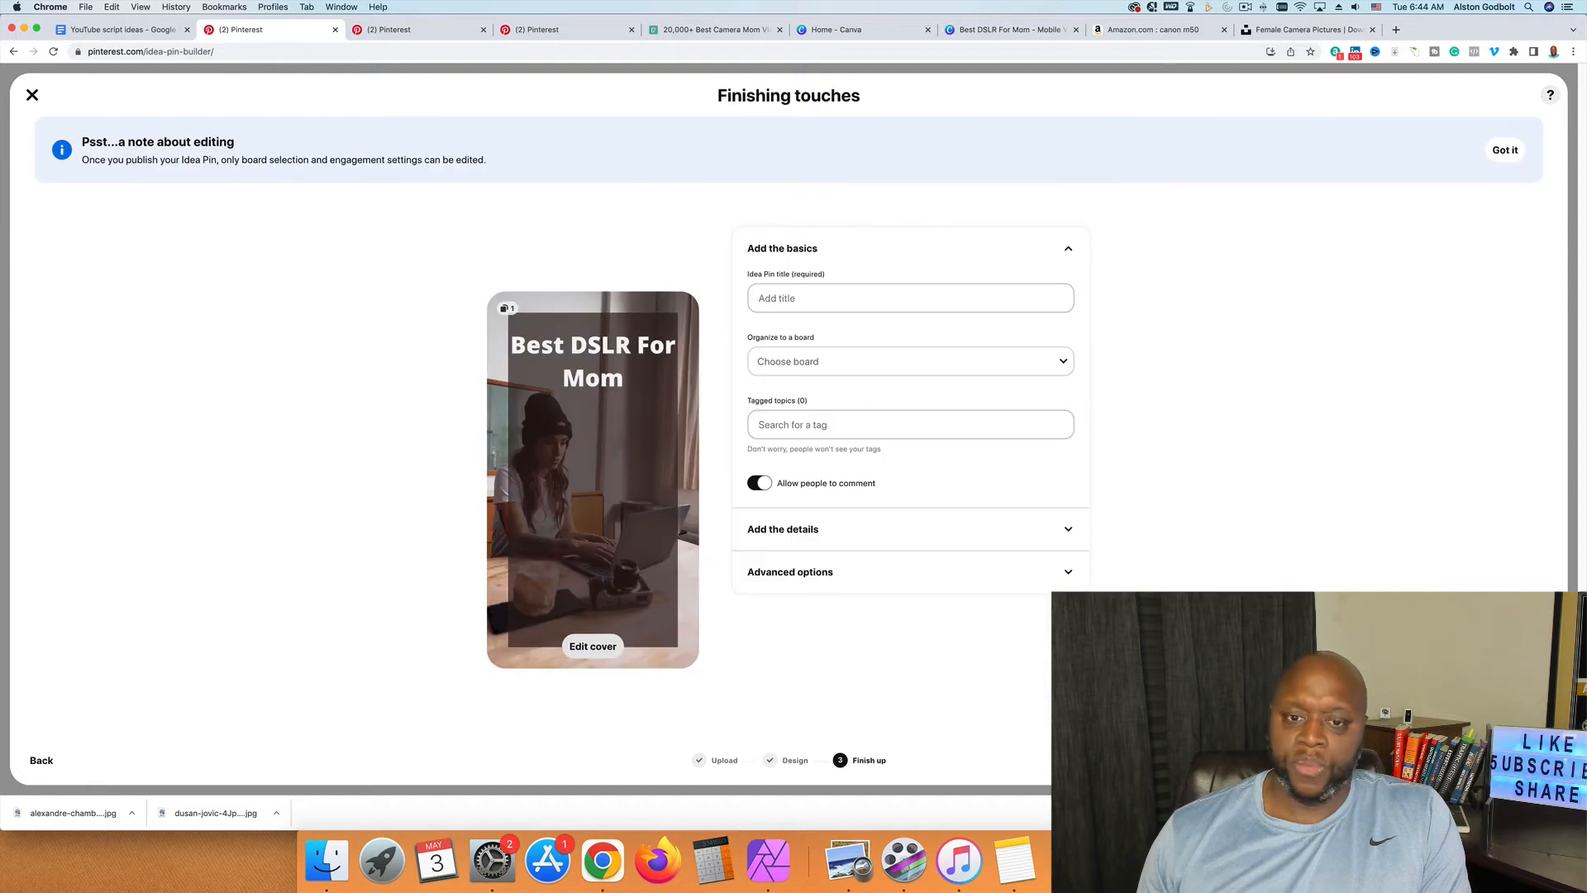
Step: Title the Idea Pin "Best DSLR For Mom", leaving the board unselected
left_click(829, 298)
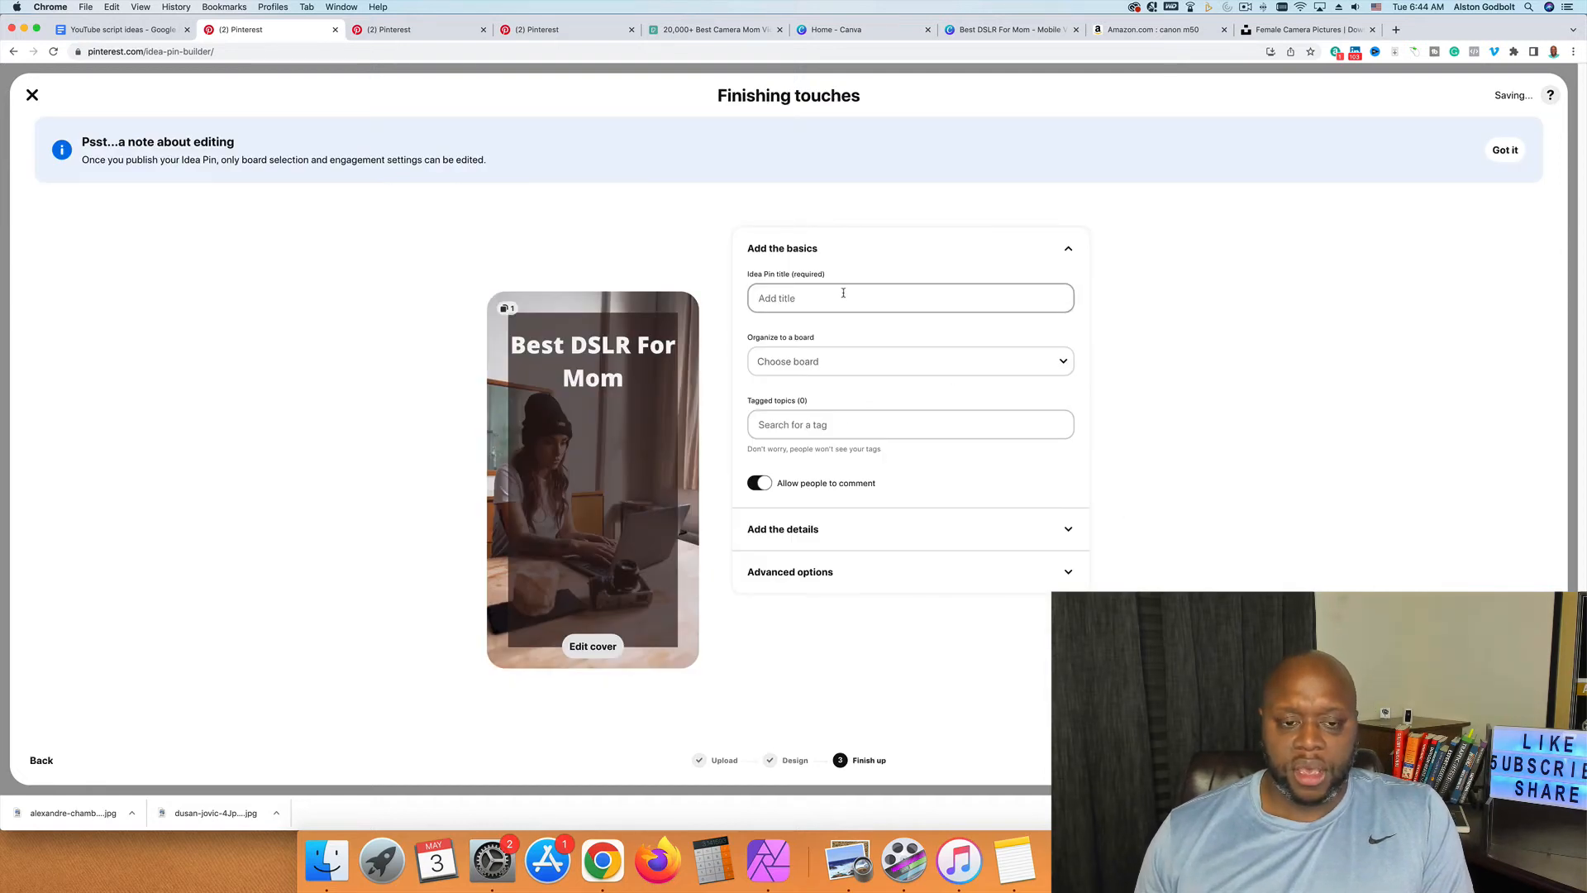
left_click(843, 293)
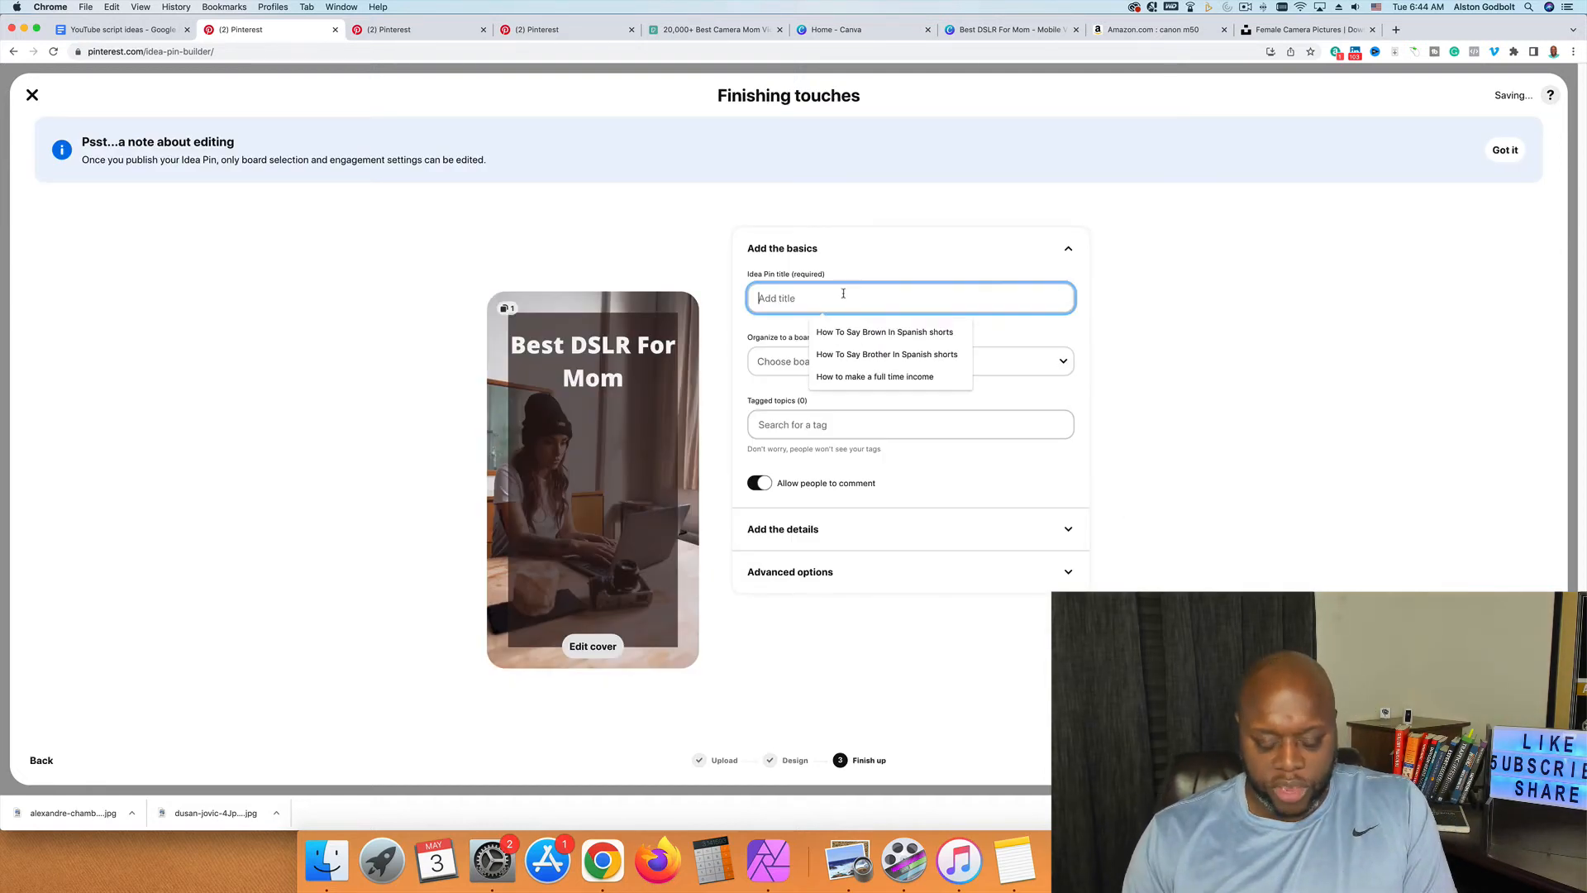
type("Best DSL")
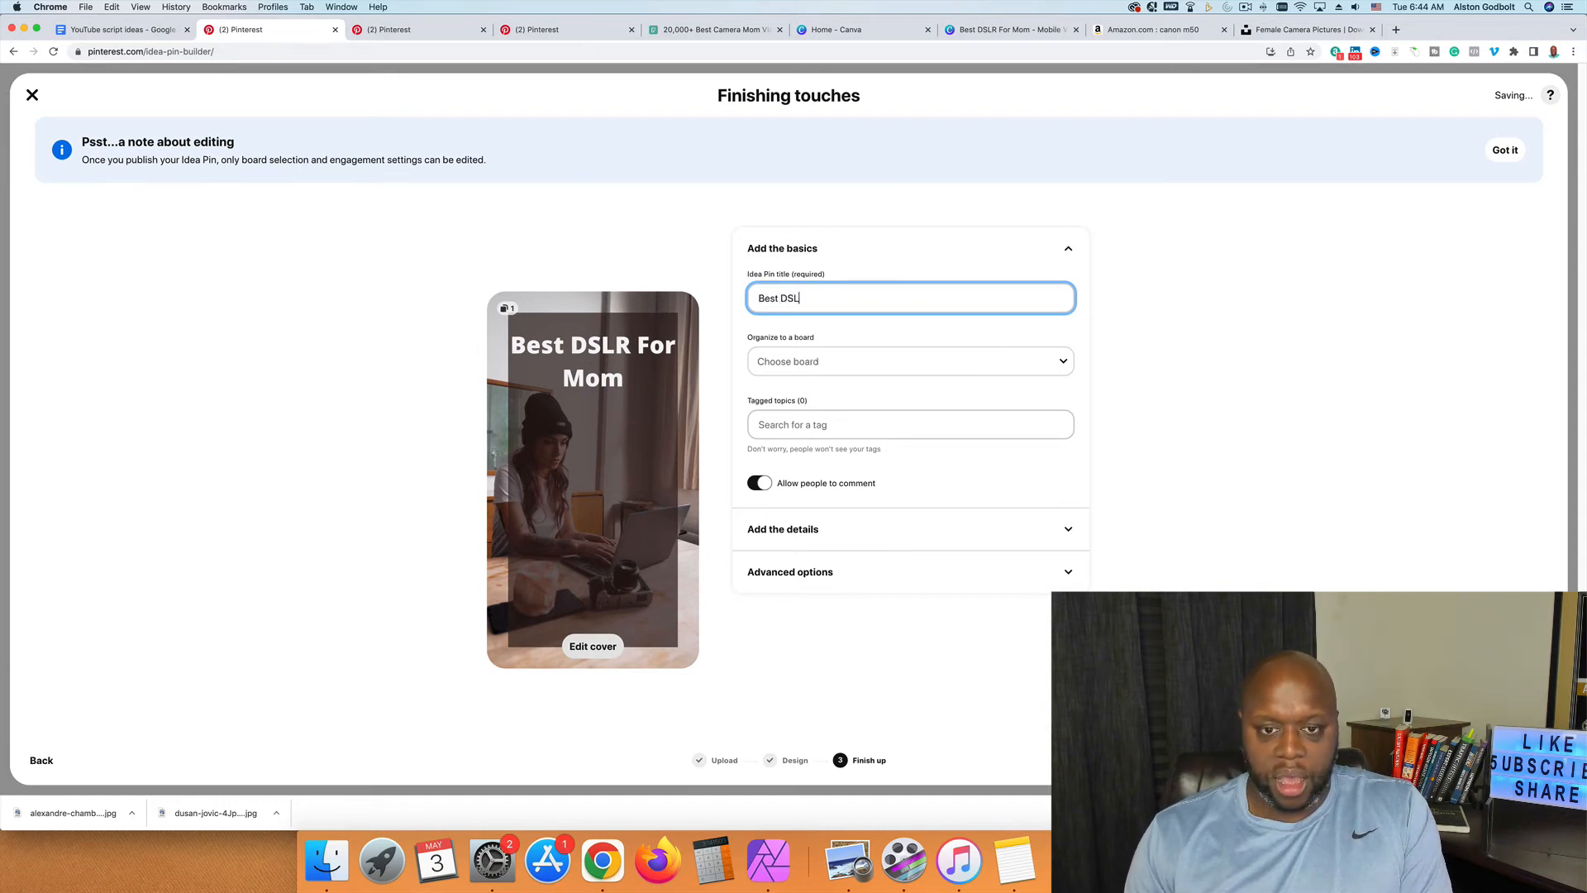
type("R For Mom")
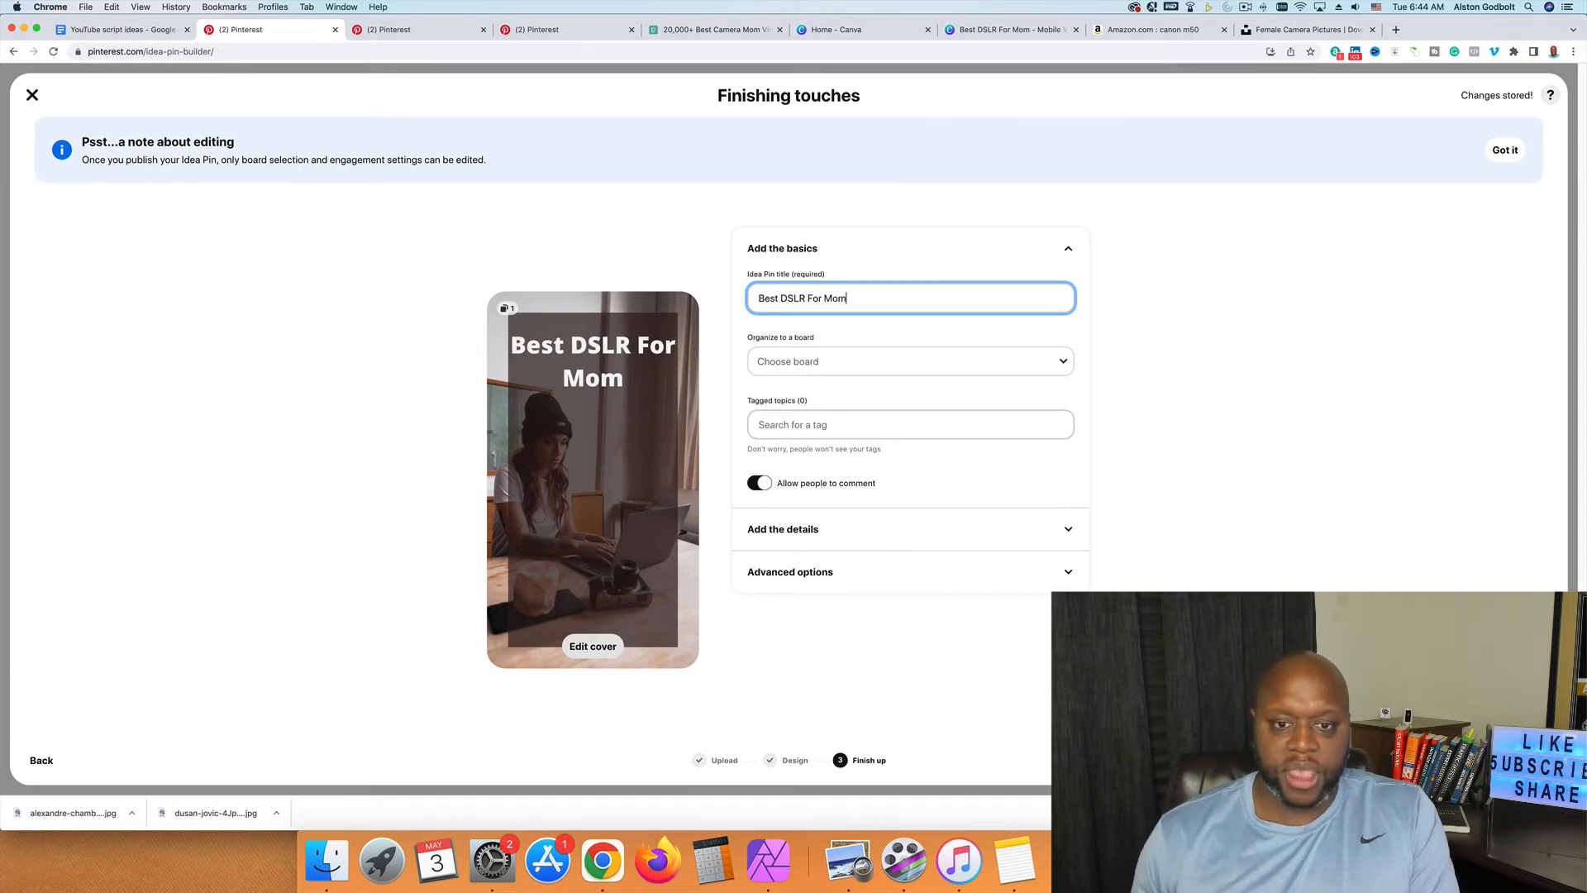
left_click(864, 362)
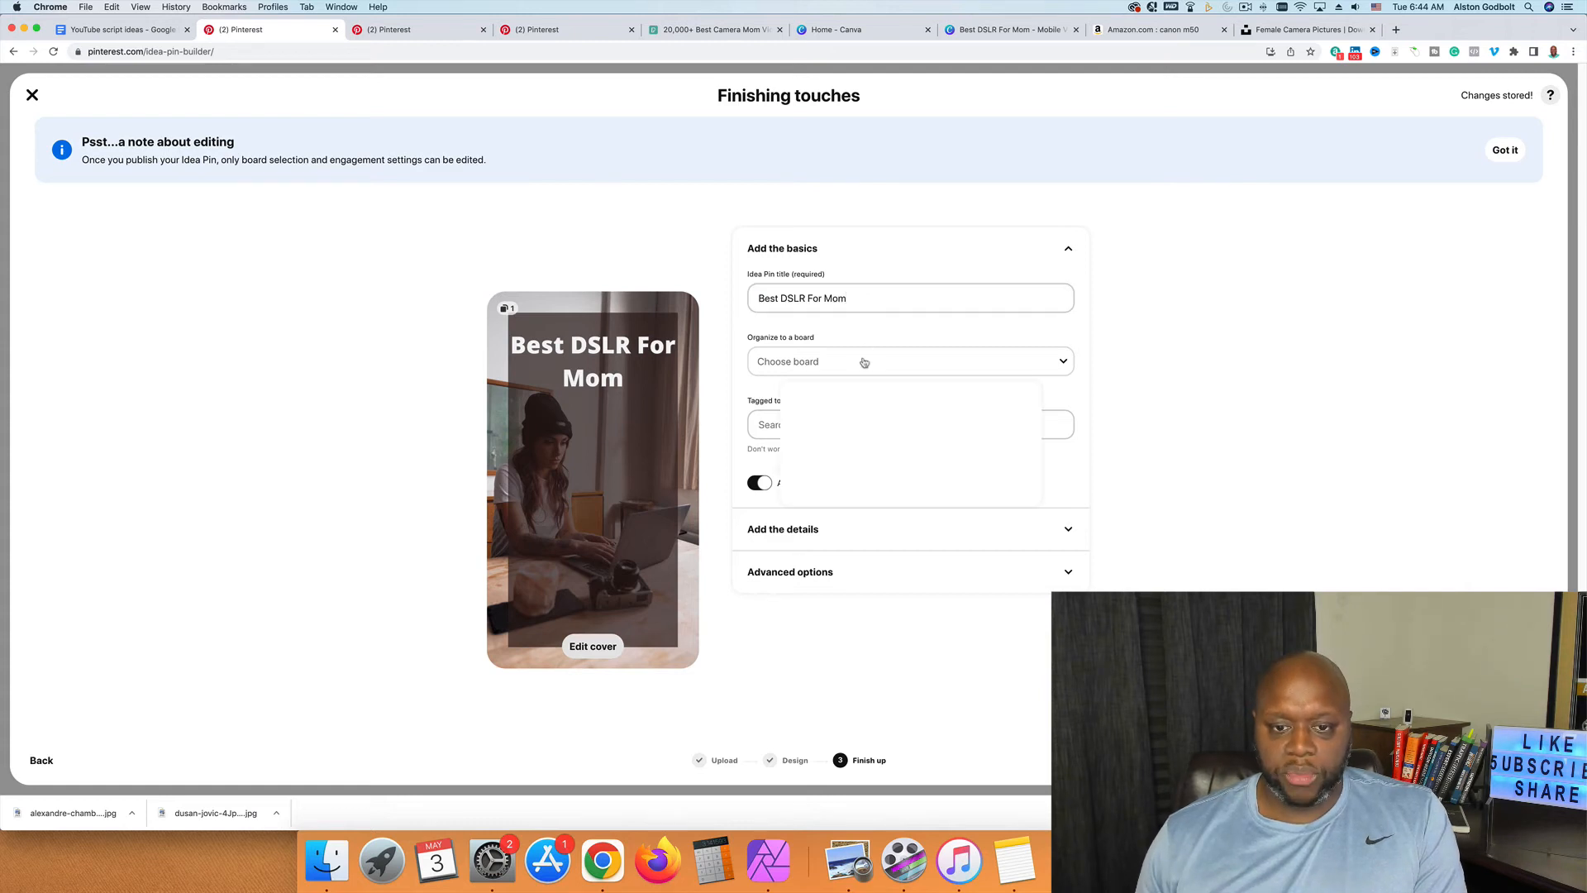
left_click(1188, 421)
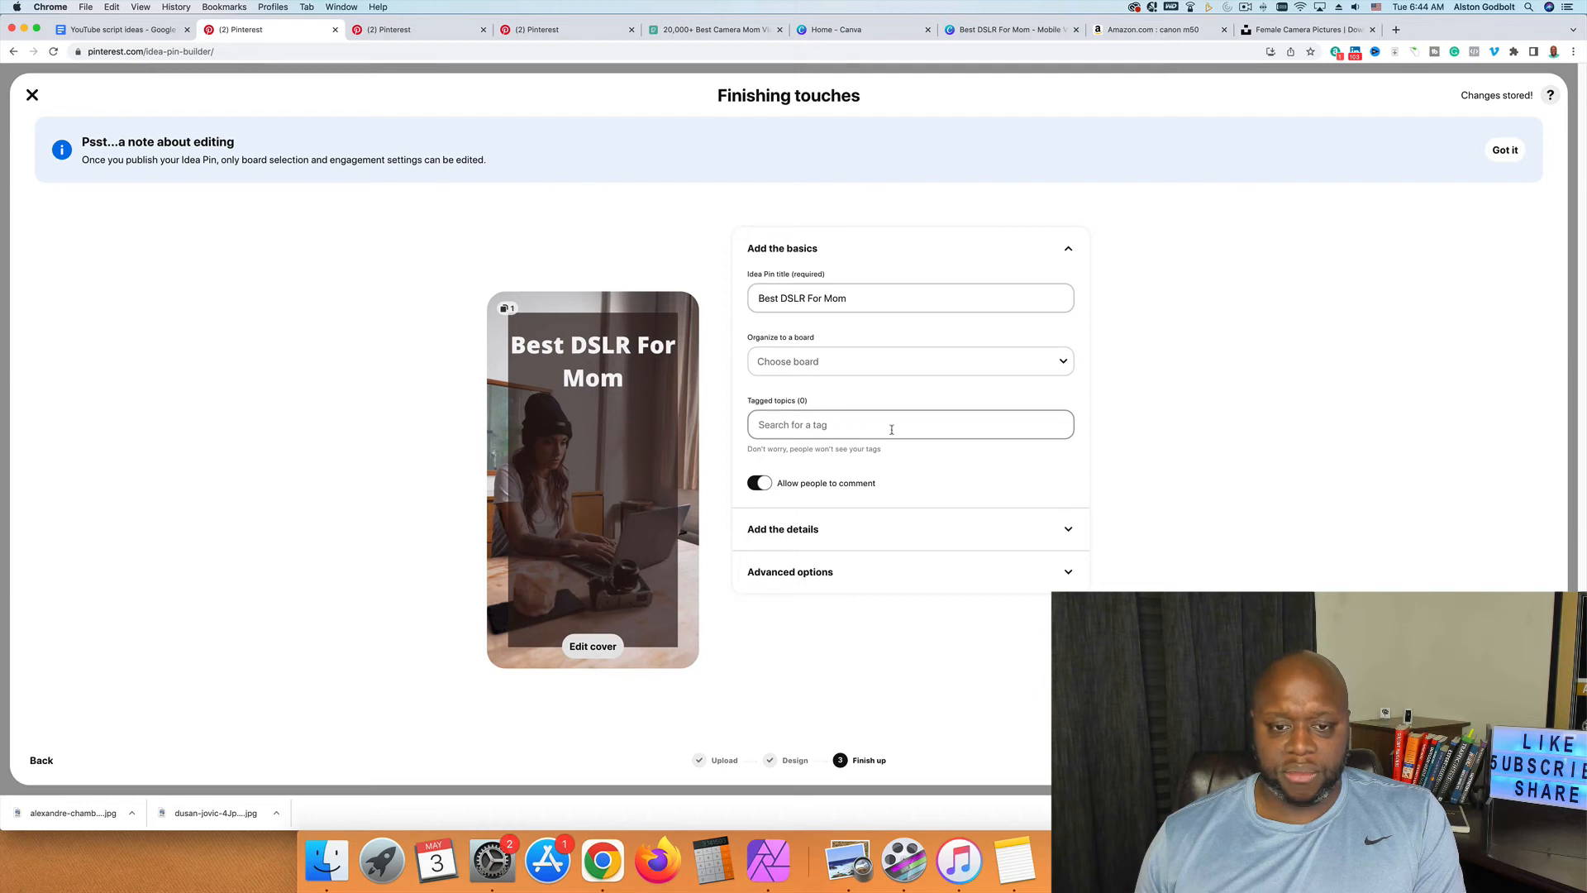
Step: Select the Notes template for the Idea Pin's details, check the advanced options, and leave the pin builder
left_click(1016, 533)
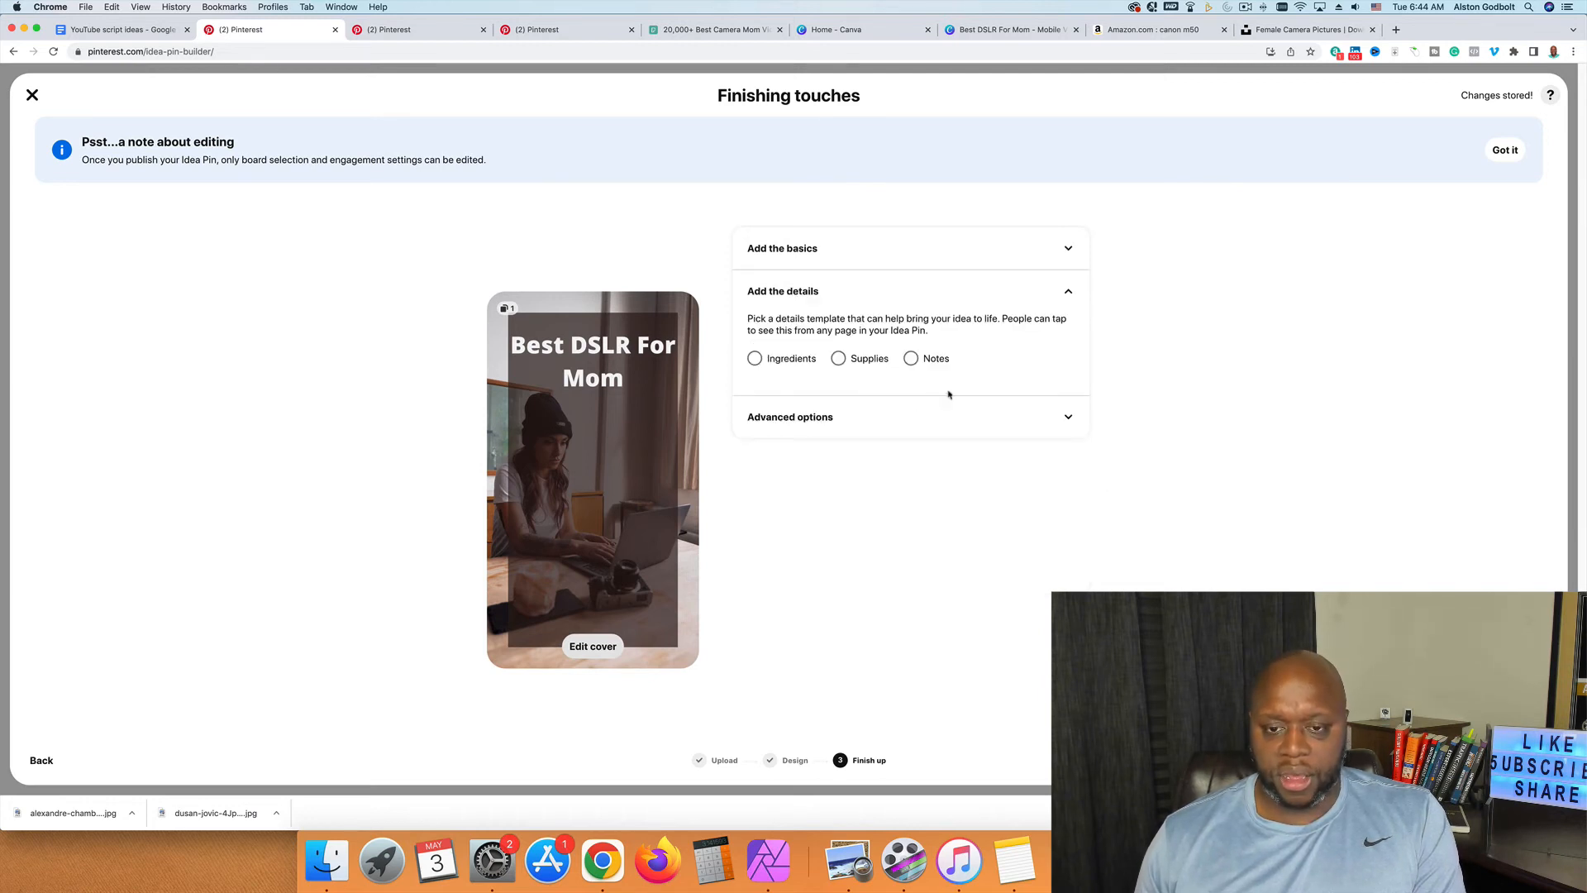
left_click(913, 361)
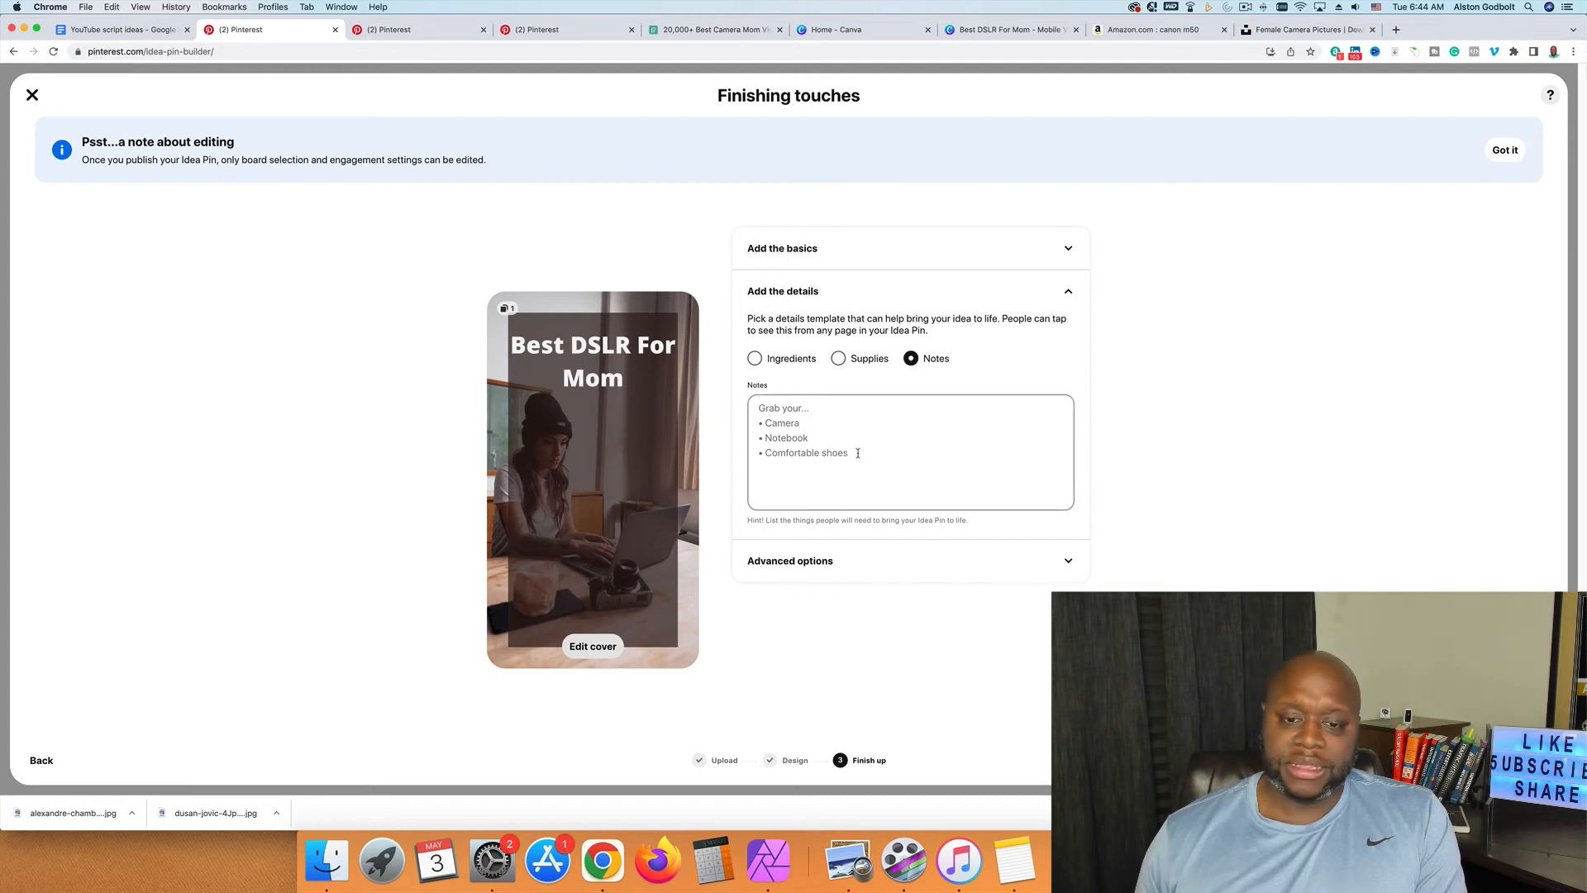
left_click(1069, 563)
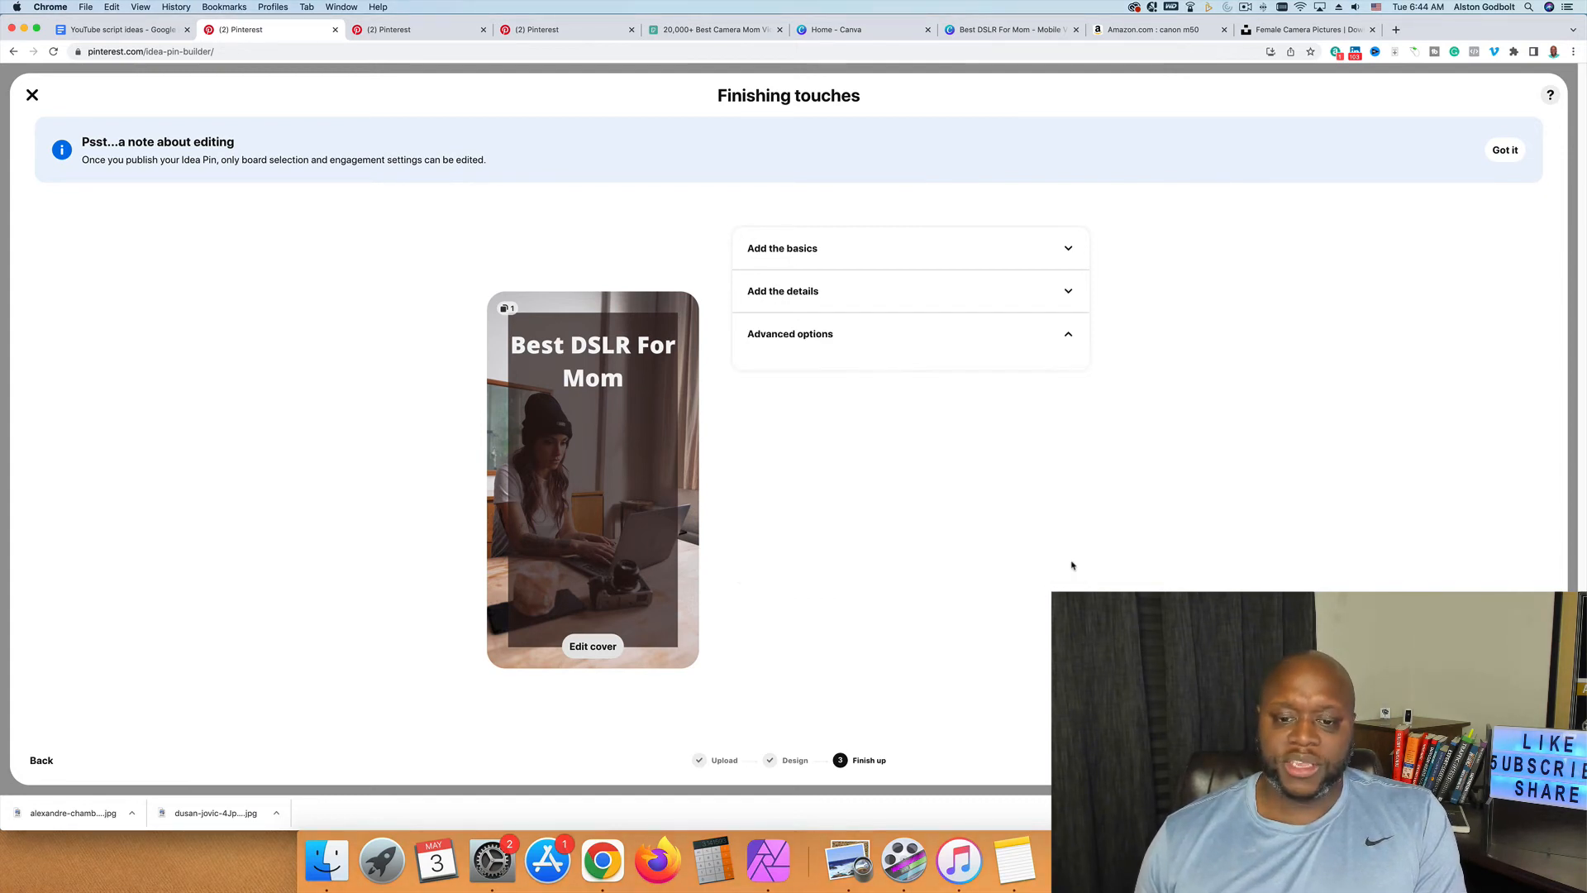
left_click(32, 96)
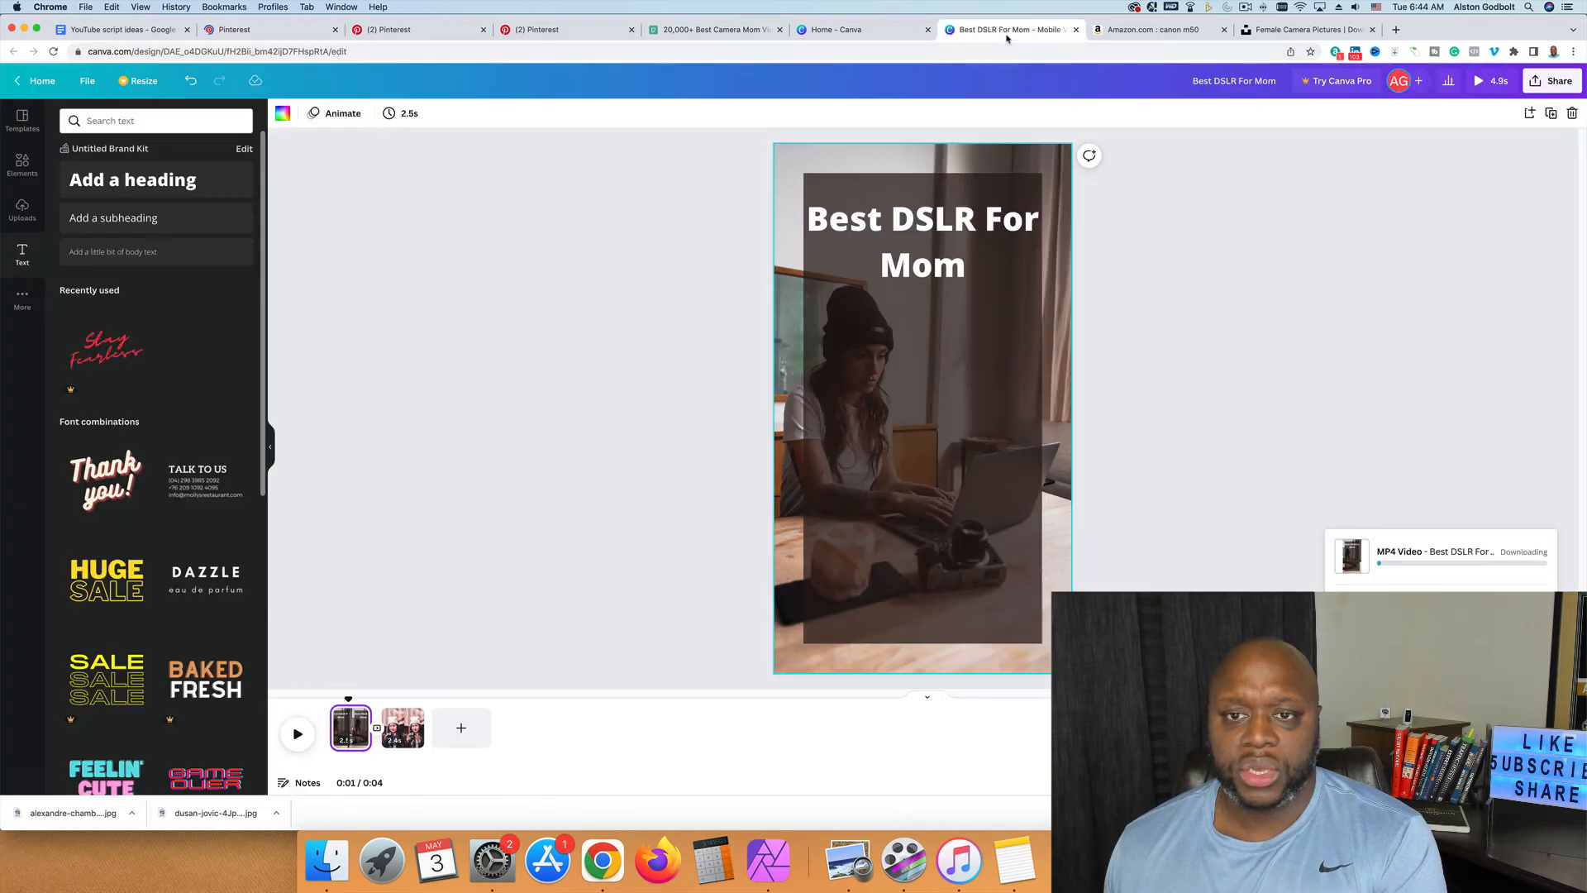
Step: Switch to the Canva design and place a copy of the "Best DSLR For Mom" heading in the lower half of page 1
left_click(1010, 30)
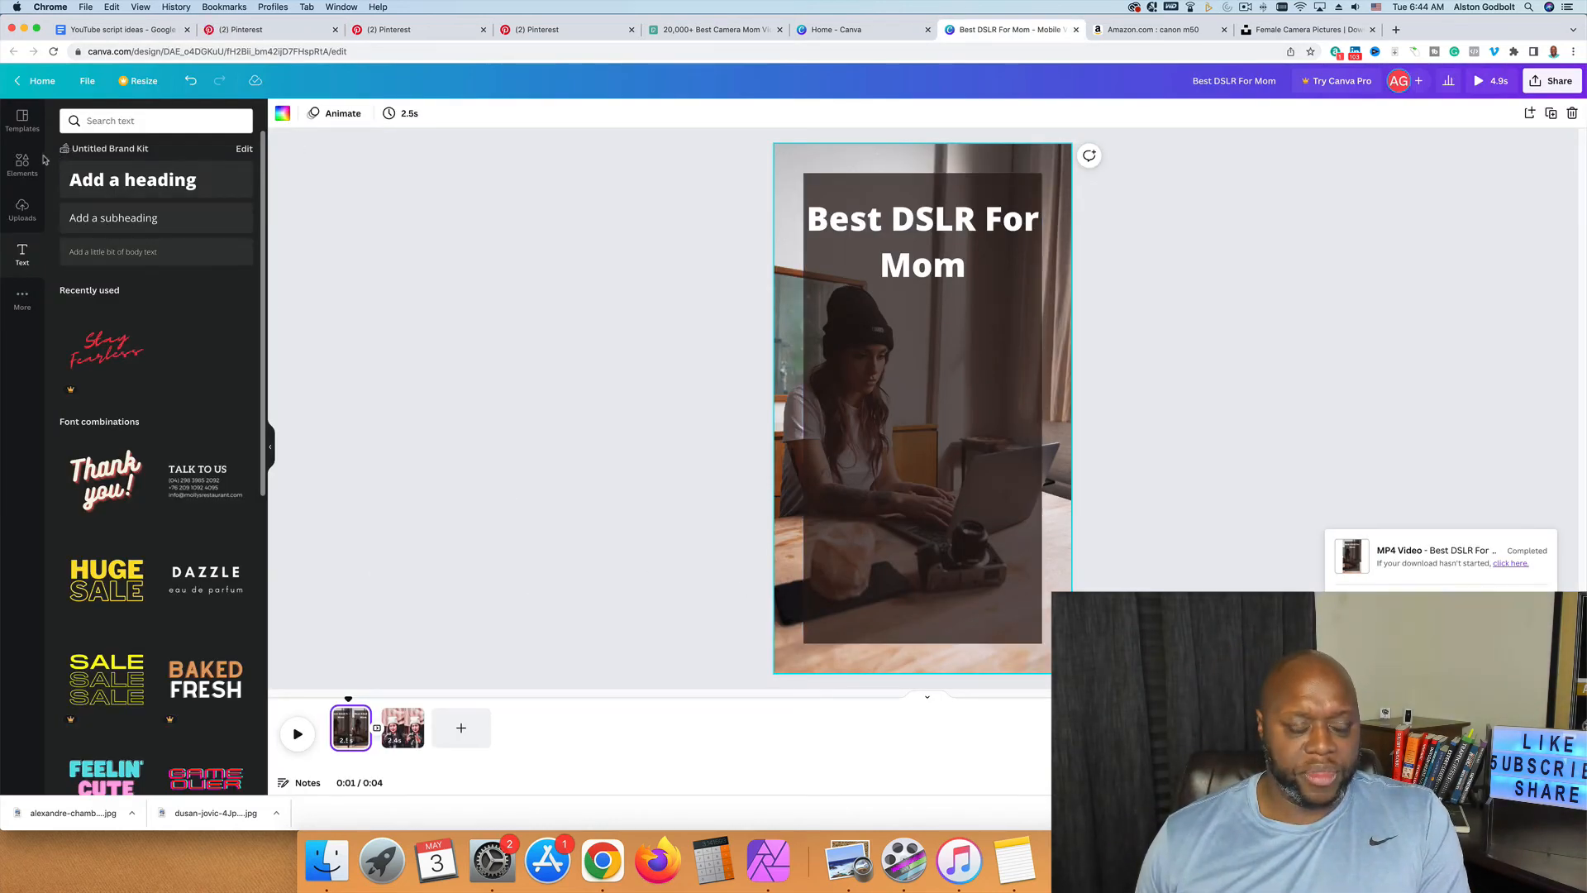
left_click(951, 242)
left_click_drag(950, 242, 1070, 273)
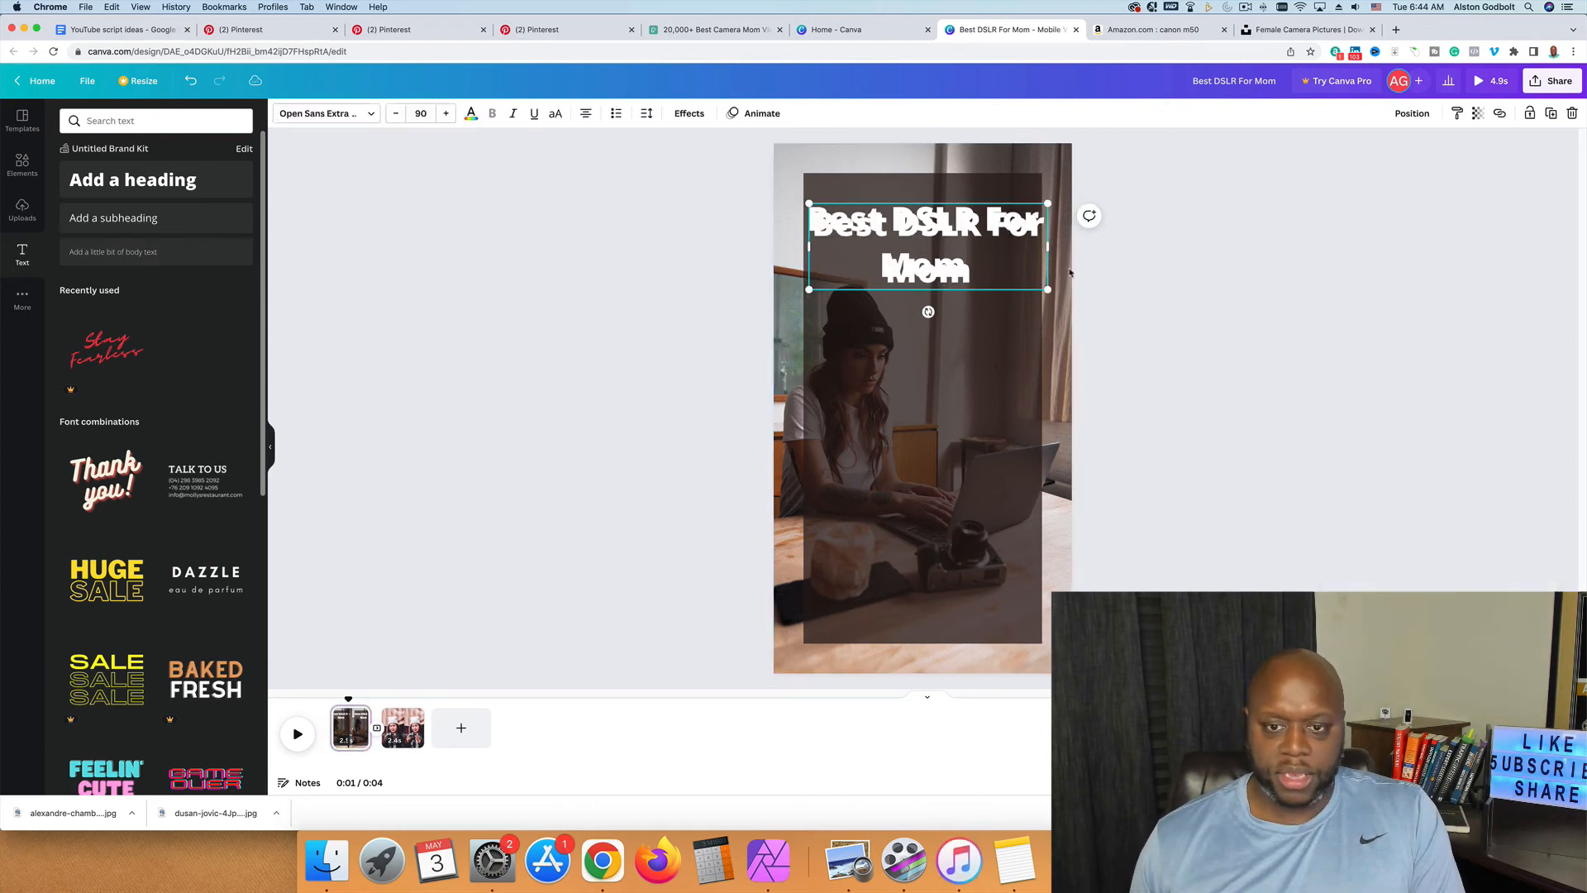
left_click_drag(936, 242, 933, 478)
double_click(933, 478)
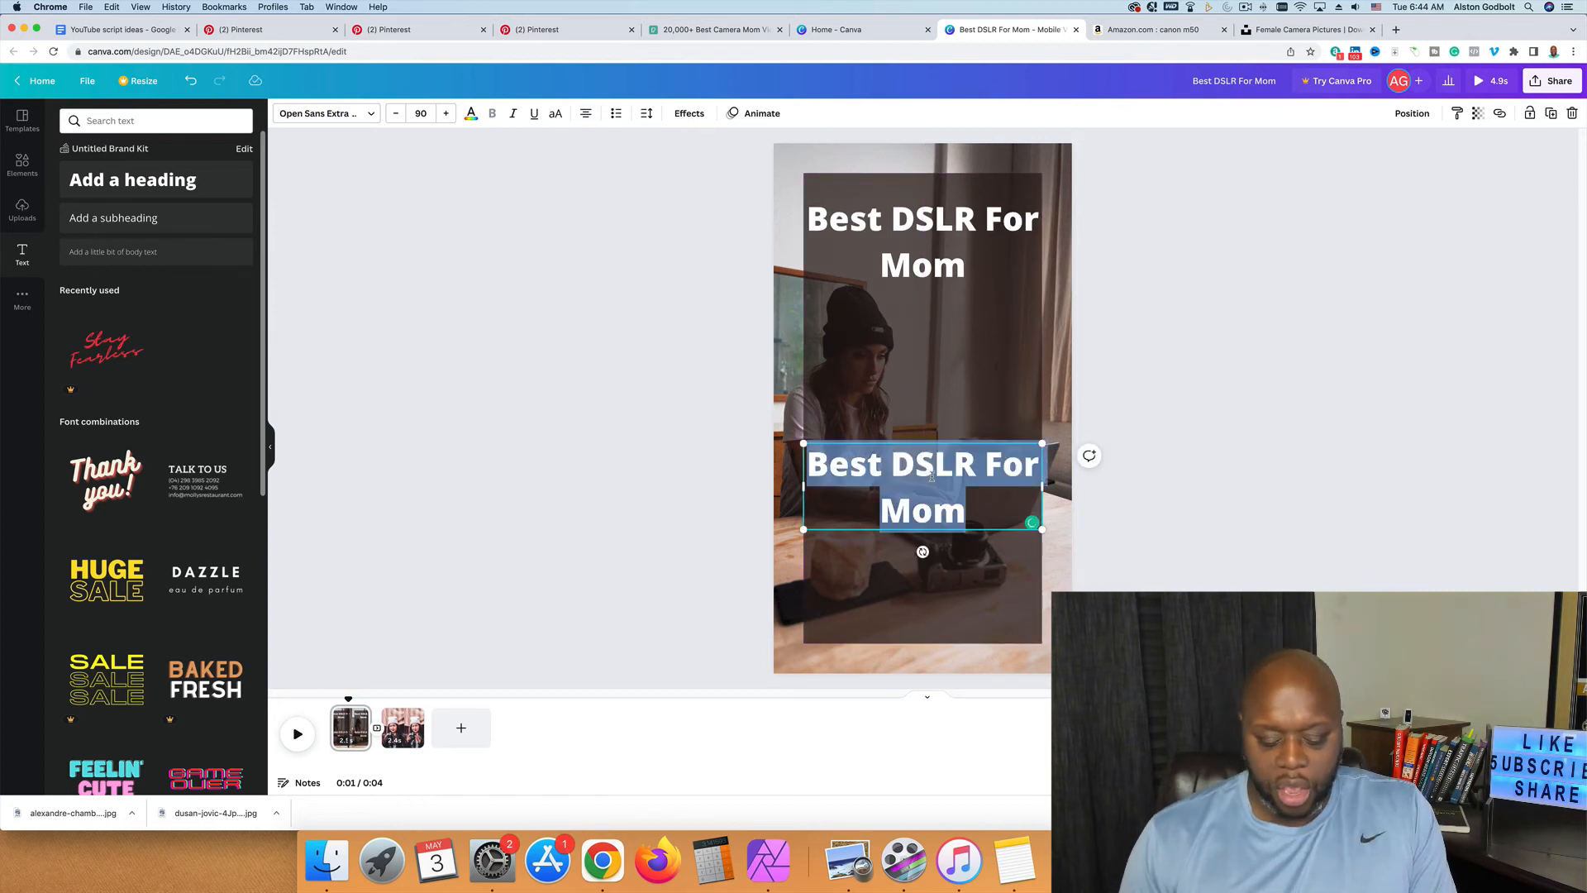
Step: Replace the copied heading's text with "Go To:" and, on a new line, the personal website address ending in ".com/cameras"
type("Go to")
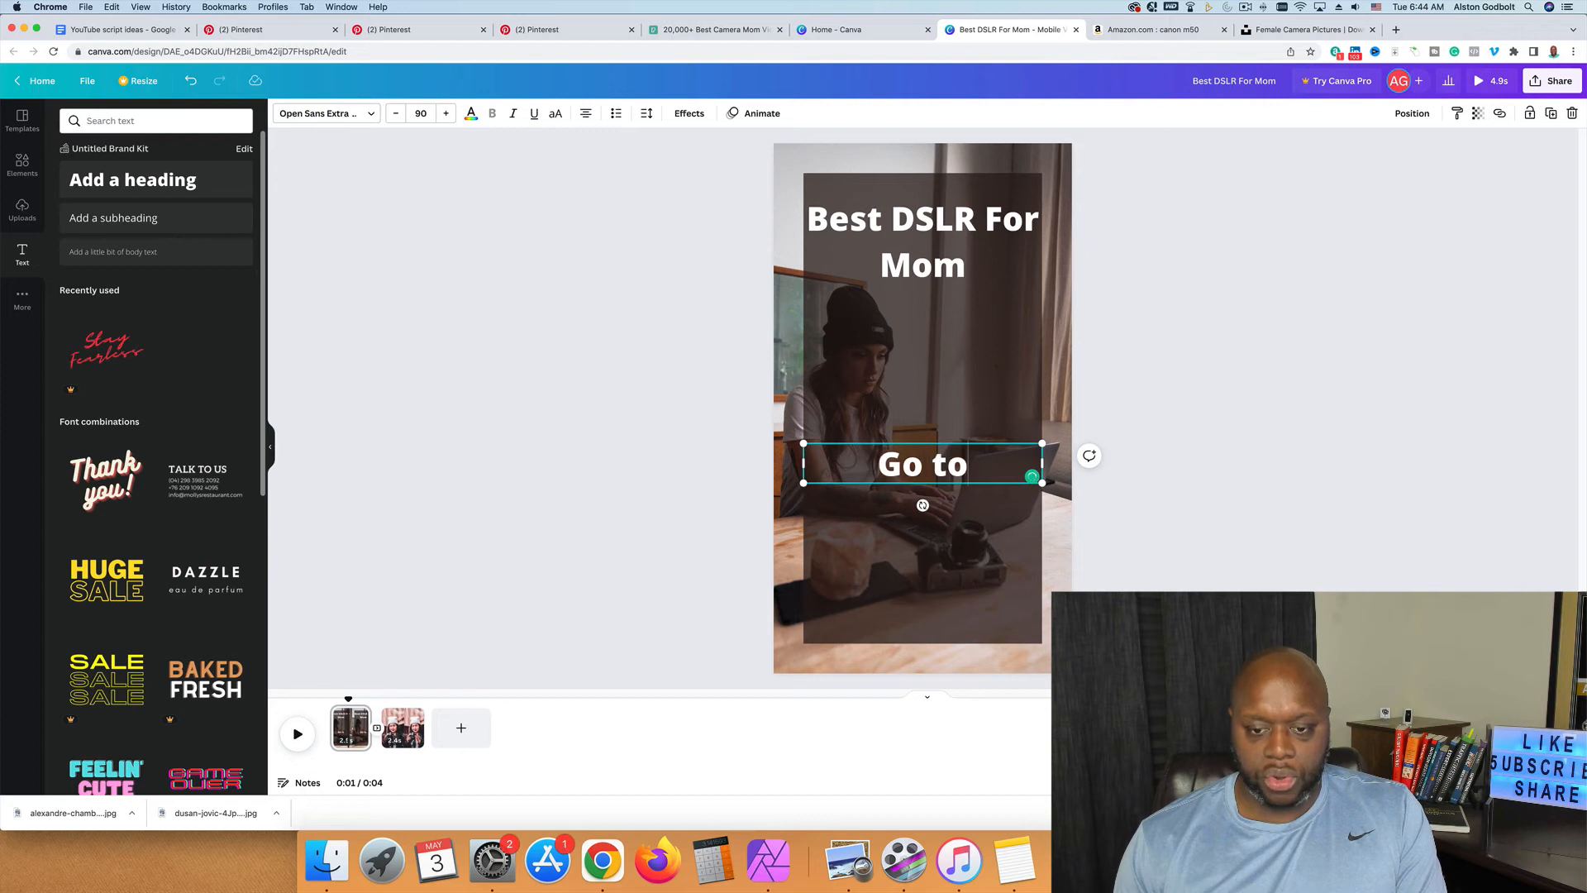
key("BackSpace")
key("BackSpace")
type("To:")
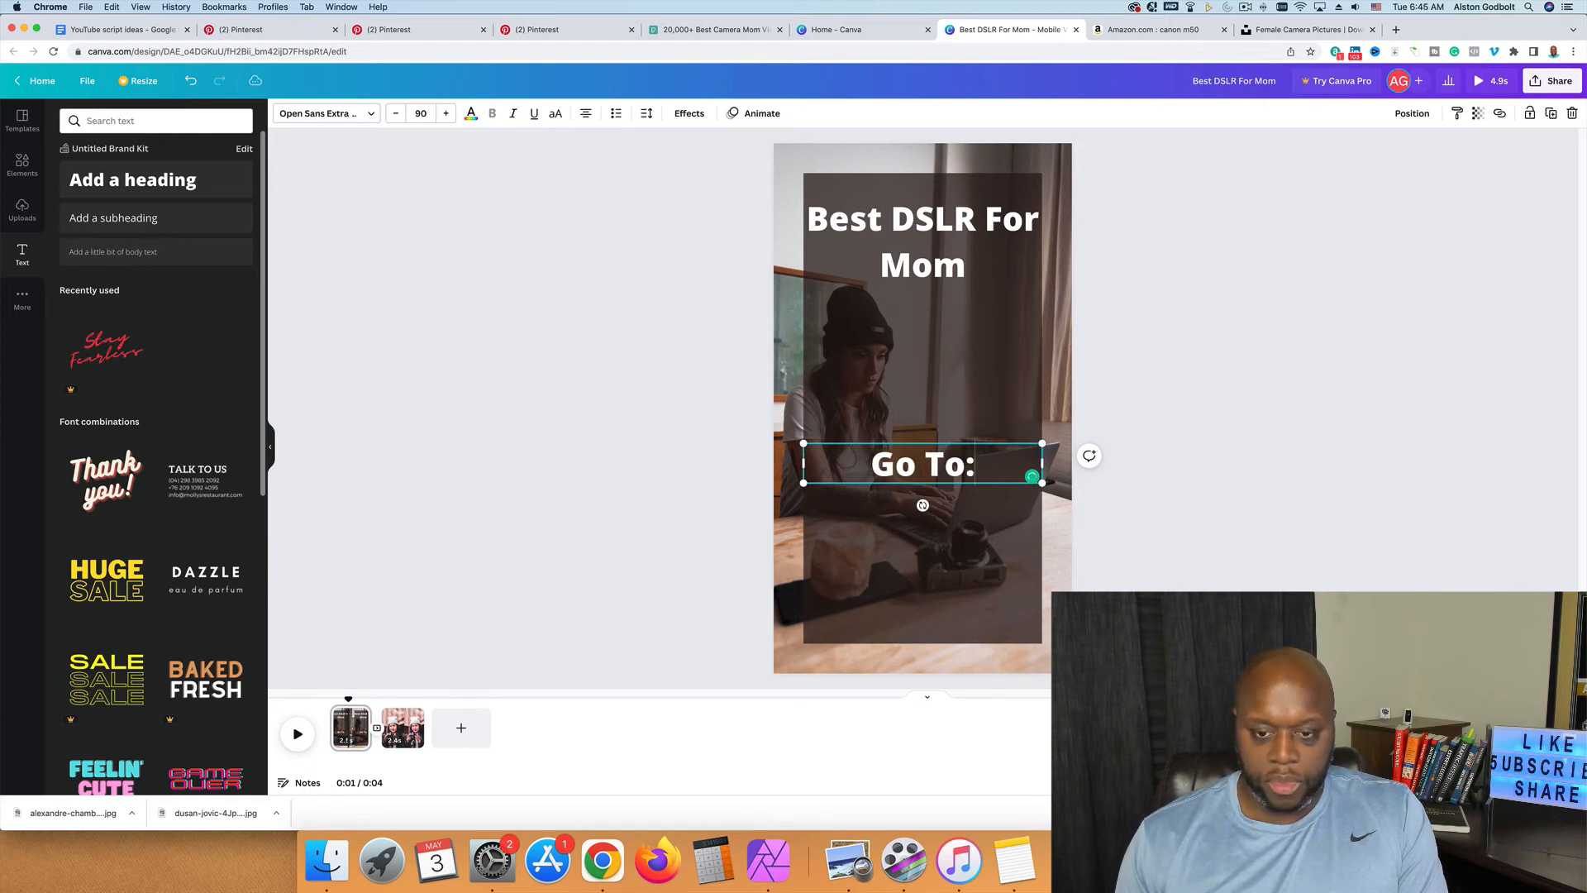
key("Return")
type("alston")
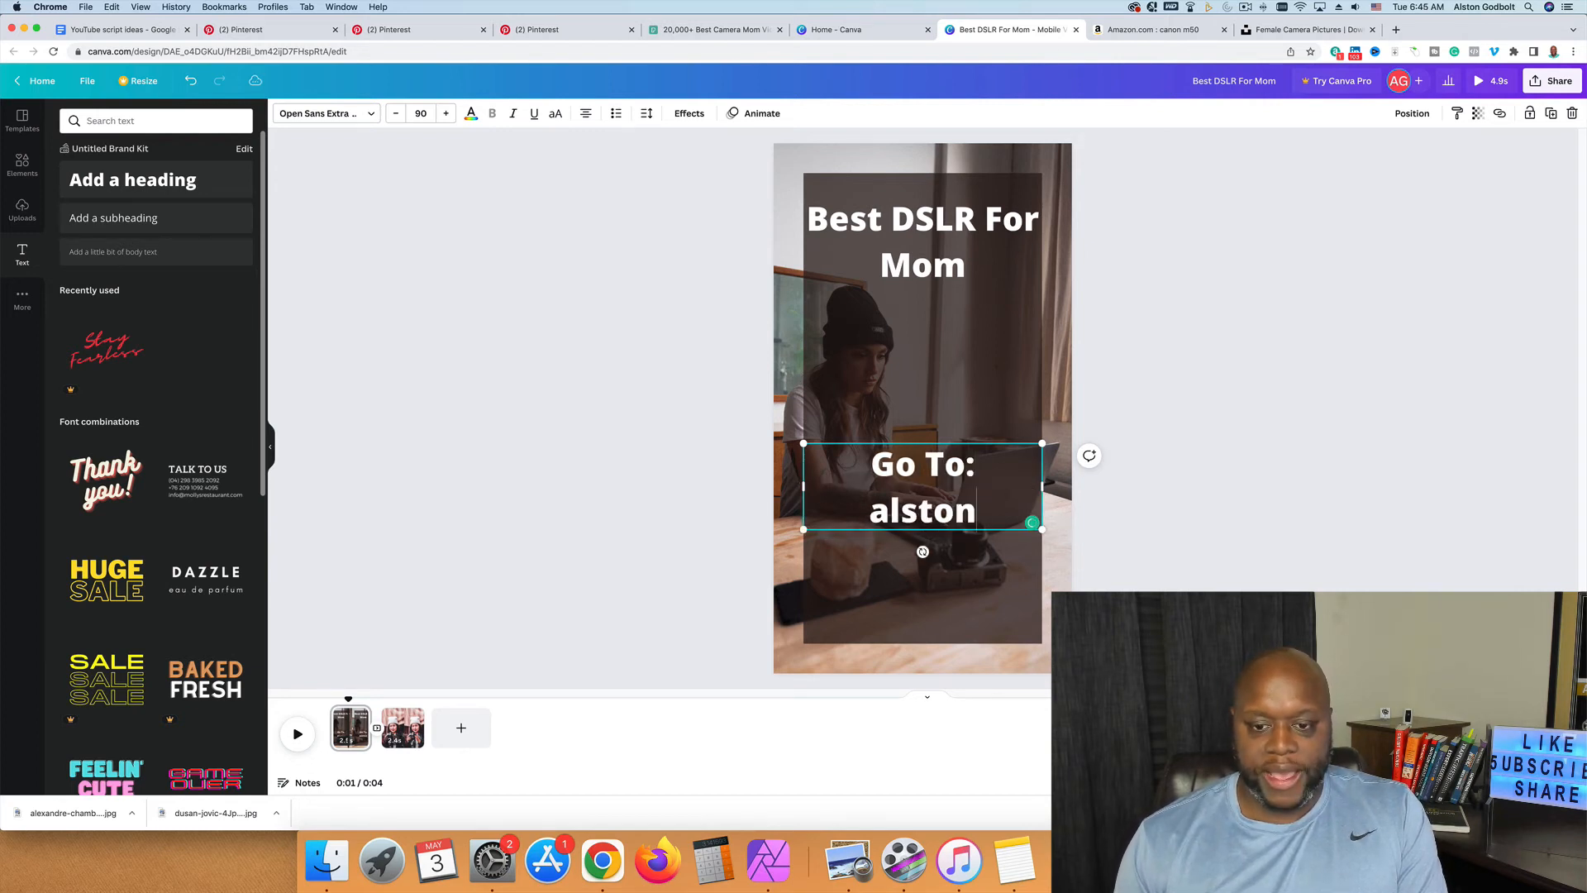
type("godbolt.com/")
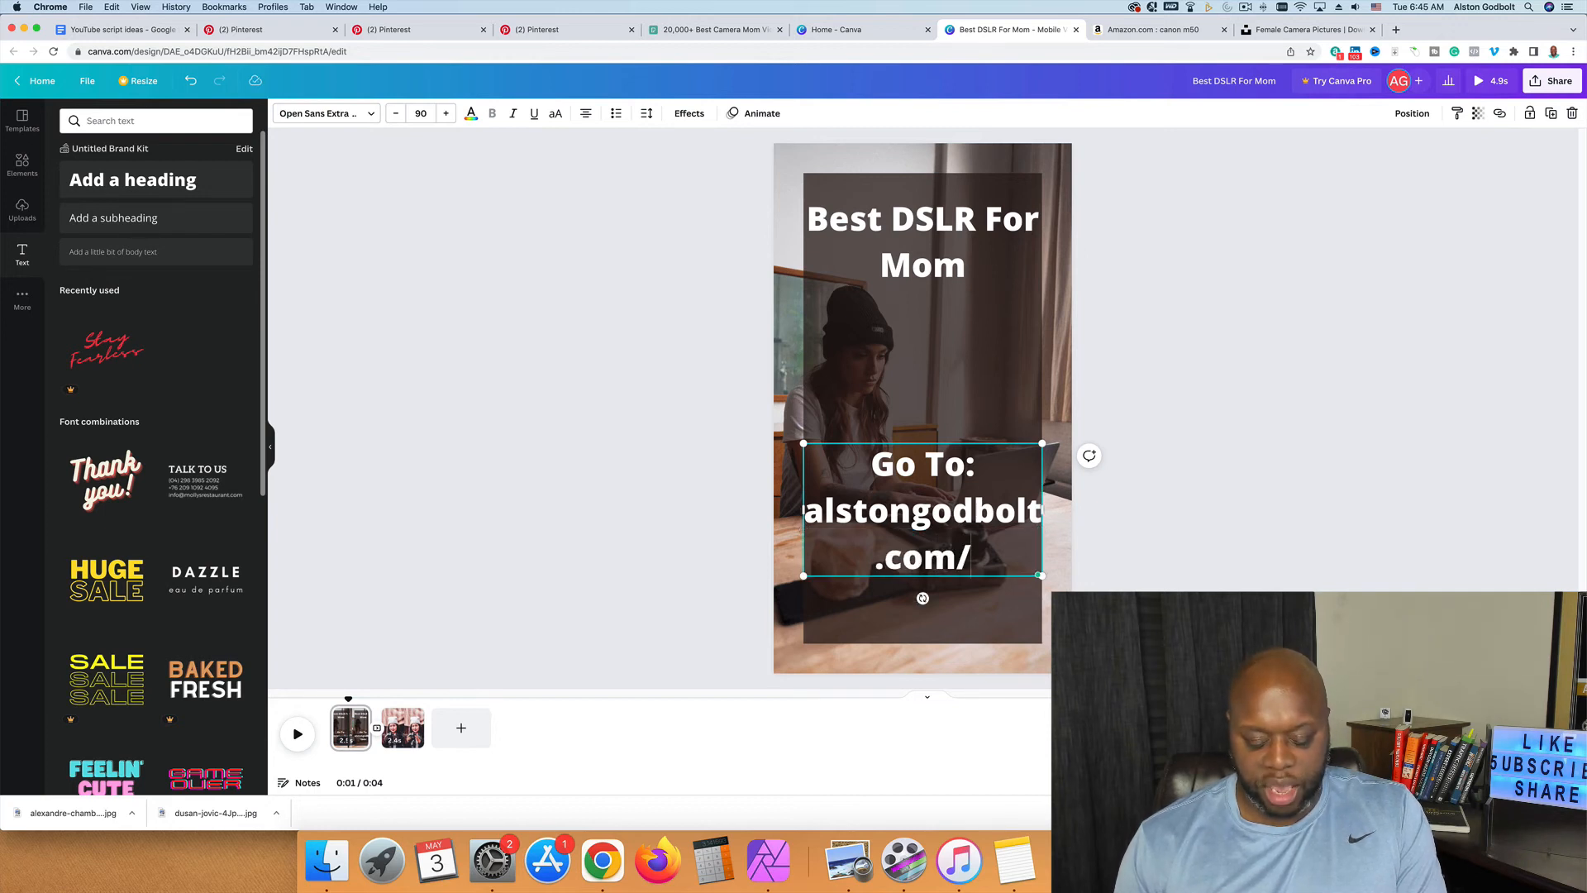
type("cameras")
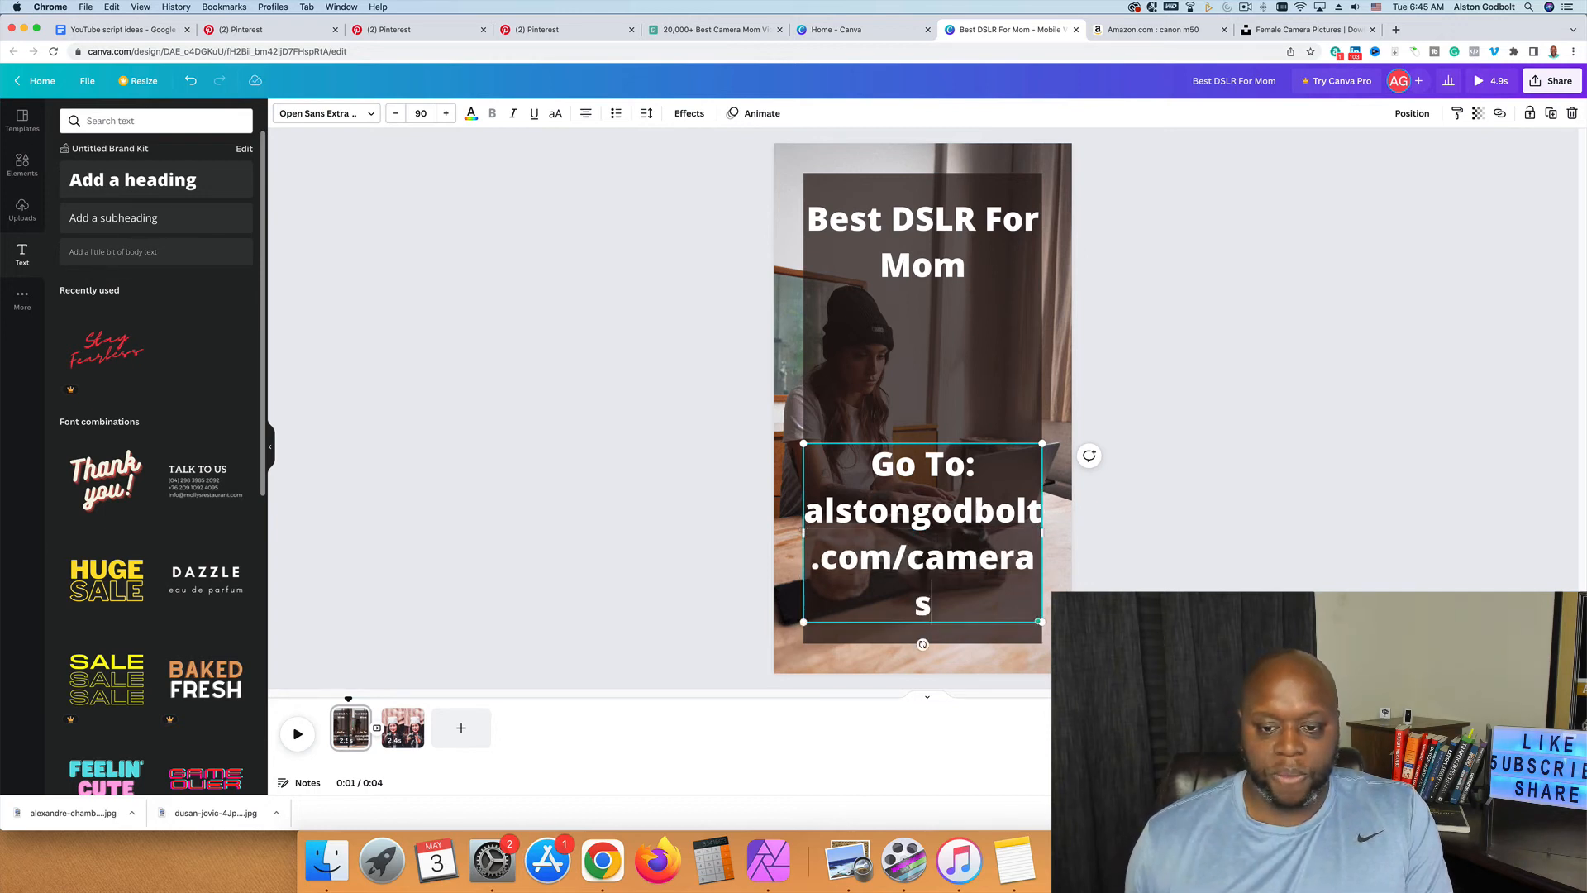
Step: Reduce the font size of the website address line to 56, leaving "Go To:" at its size
left_click(810, 514, "shift")
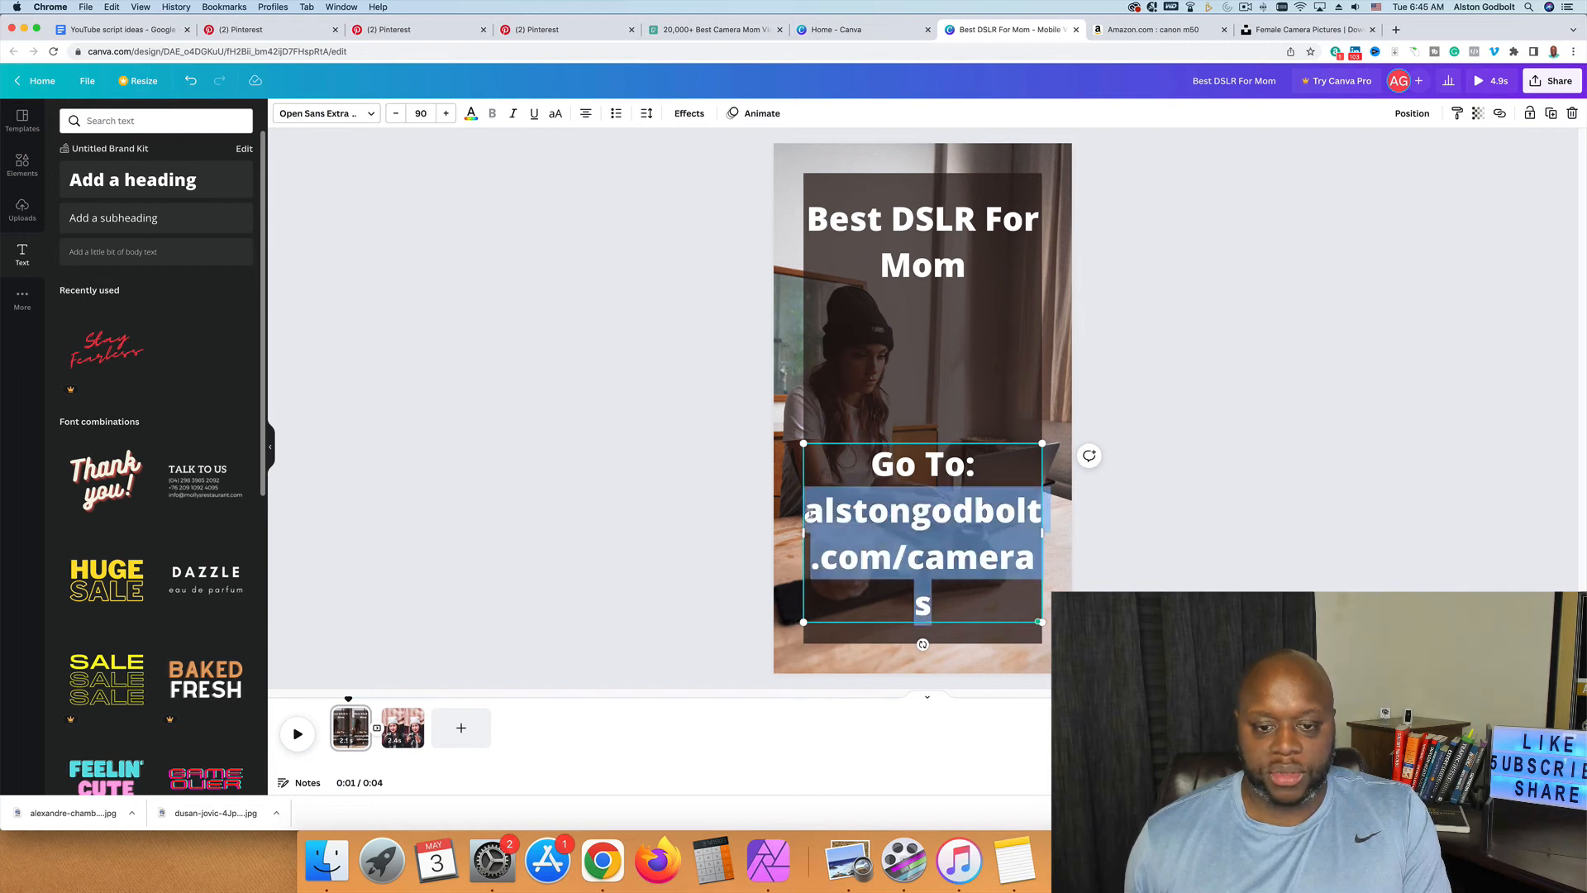
left_click(397, 114)
left_click(396, 114)
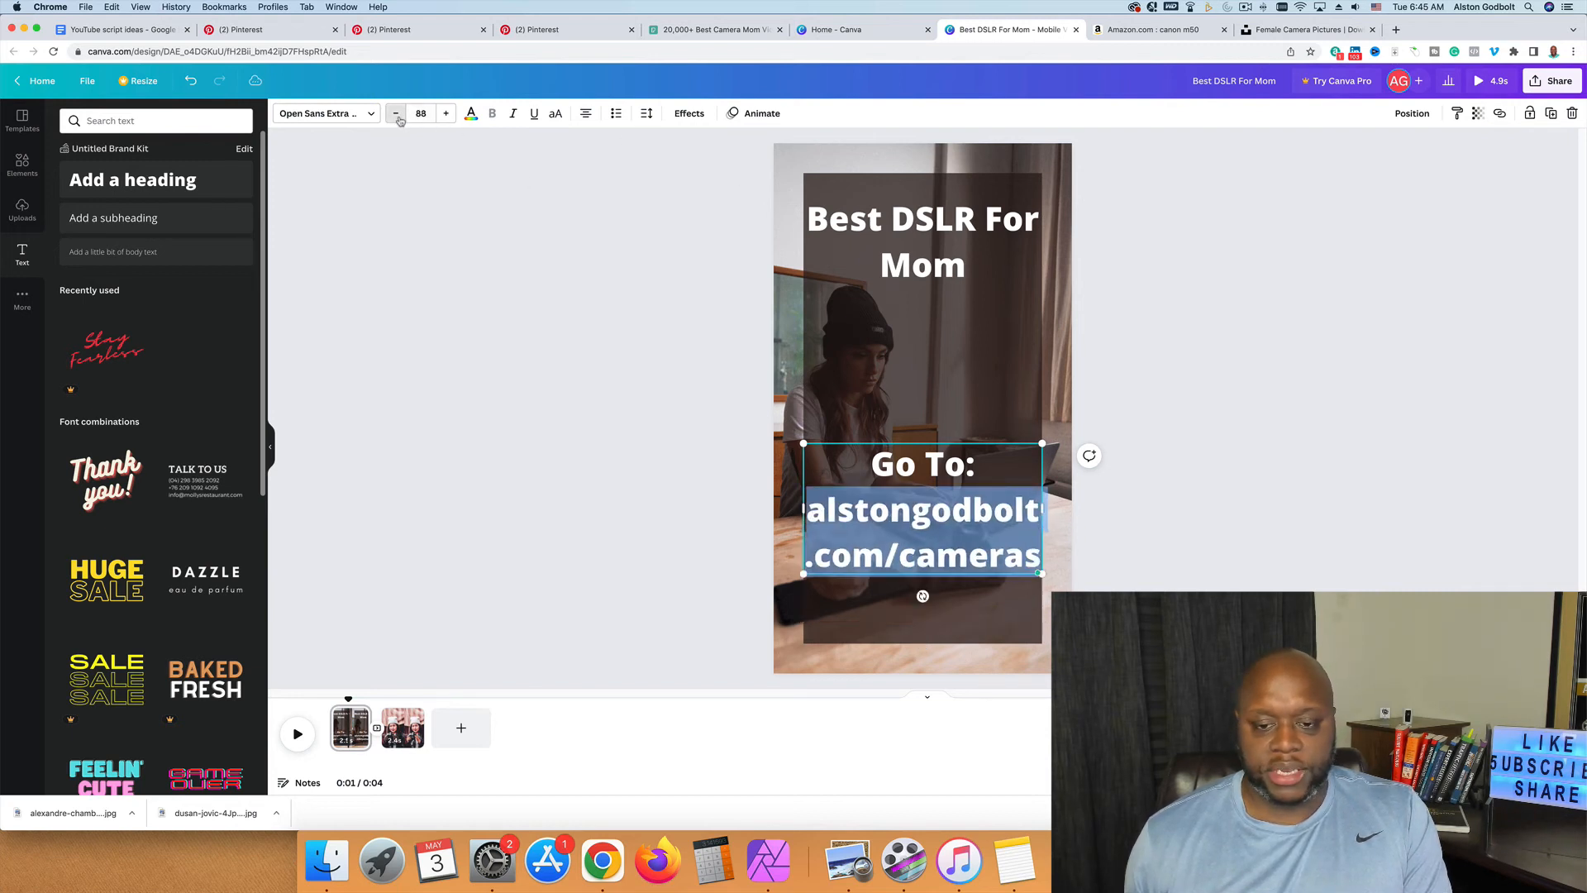
left_click(398, 116)
left_click(398, 117)
left_click(397, 114)
left_click(396, 114)
left_click(397, 114)
left_click(397, 114)
left_click(397, 114)
left_click(397, 114)
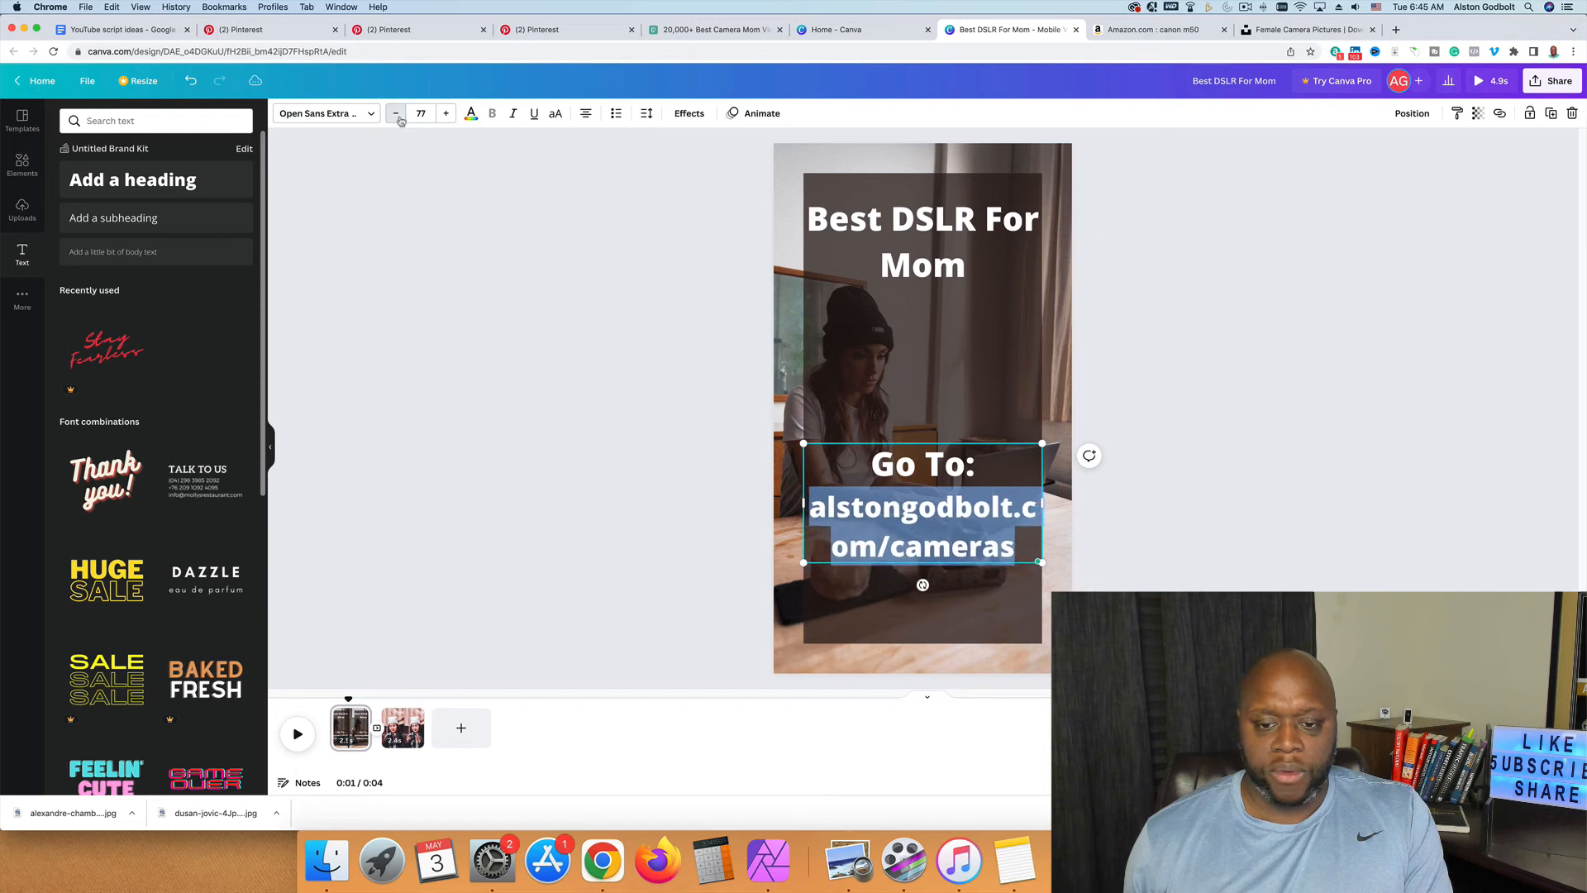
left_click(397, 115)
left_click(397, 114)
left_click(397, 114)
left_click(397, 114)
left_click(397, 114)
left_click(397, 114)
left_click(397, 114)
left_click(396, 114)
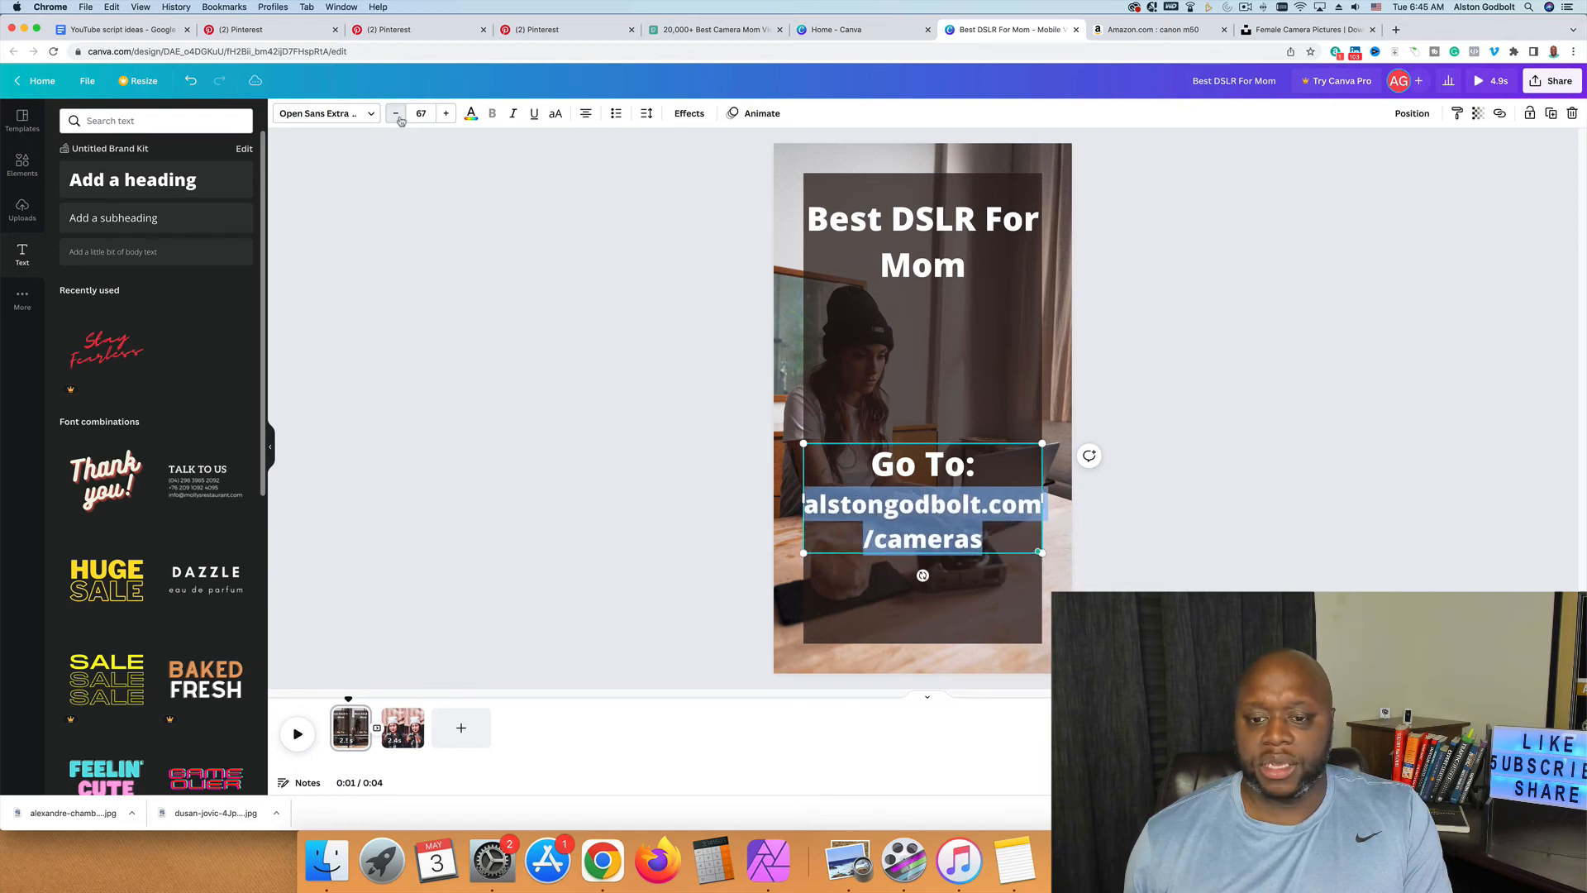
left_click(397, 114)
left_click(397, 114)
left_click(398, 116)
left_click(398, 116)
left_click(398, 116)
left_click(398, 115)
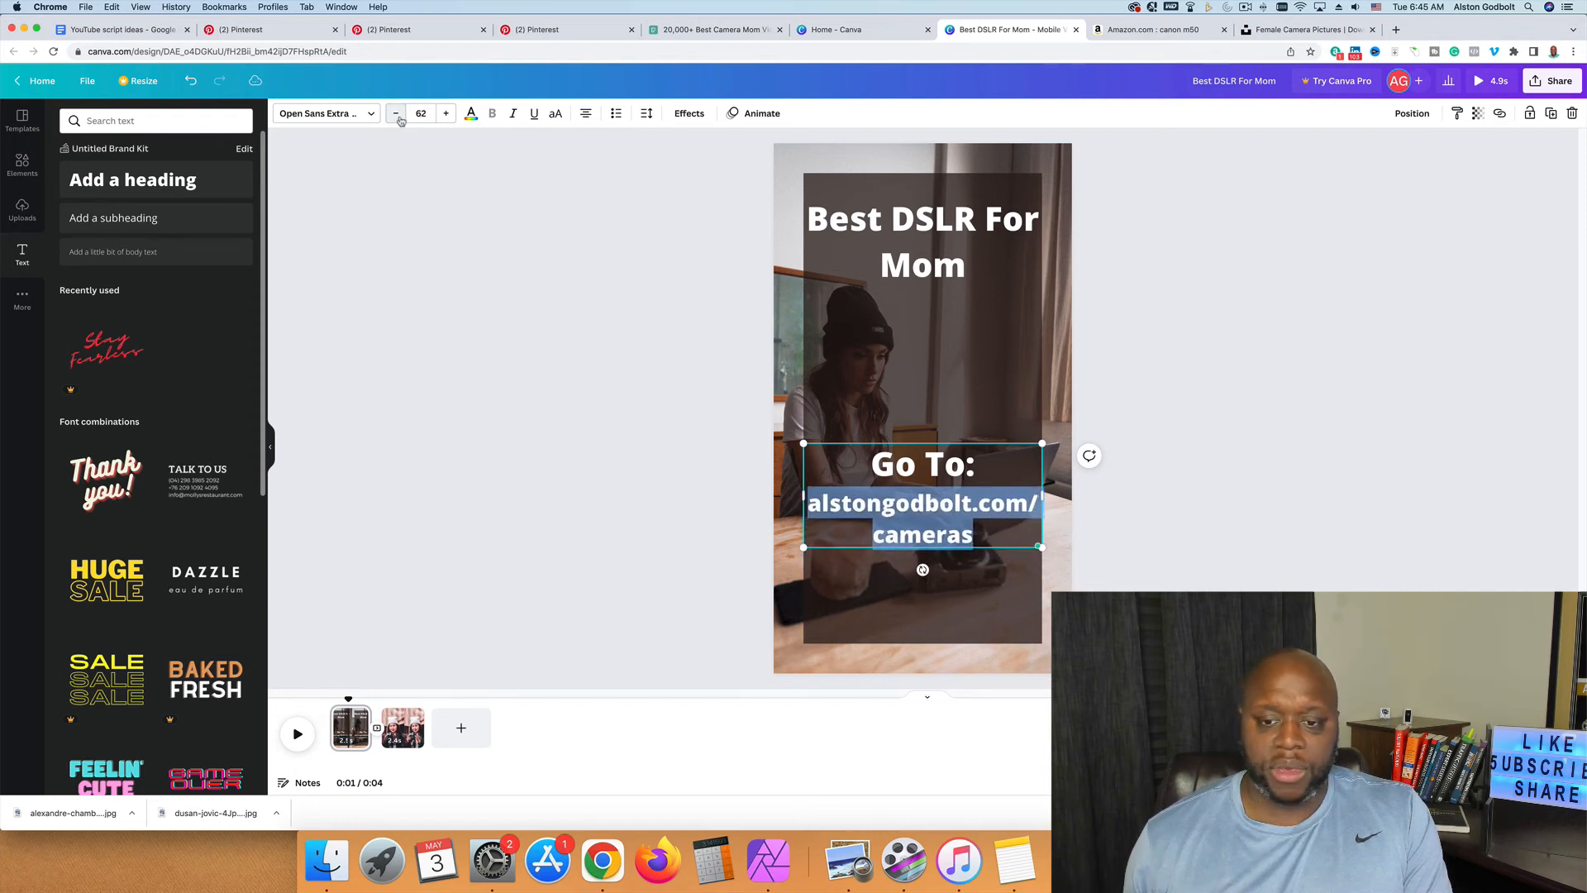
left_click(398, 115)
left_click(397, 116)
left_click(397, 116)
left_click(398, 115)
left_click(398, 116)
left_click(398, 115)
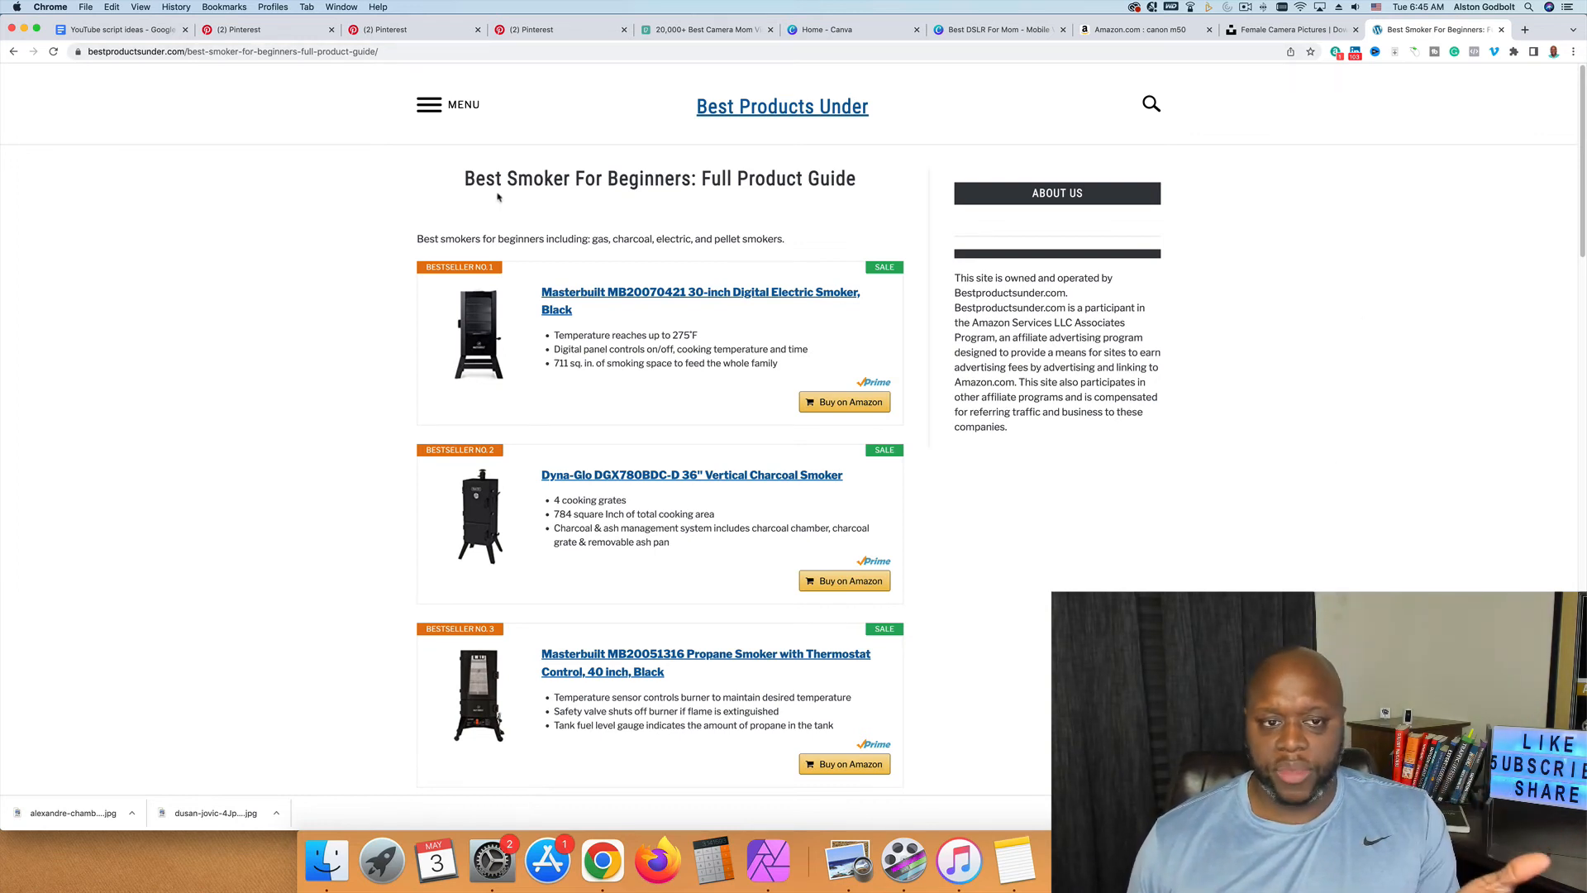
Step: Examine the "Best Smoker For Beginners: Full Product Guide" page on Best Products Under and its Amazon product listings
left_click_drag(467, 180, 851, 180)
scroll(583, 327, "down", 4)
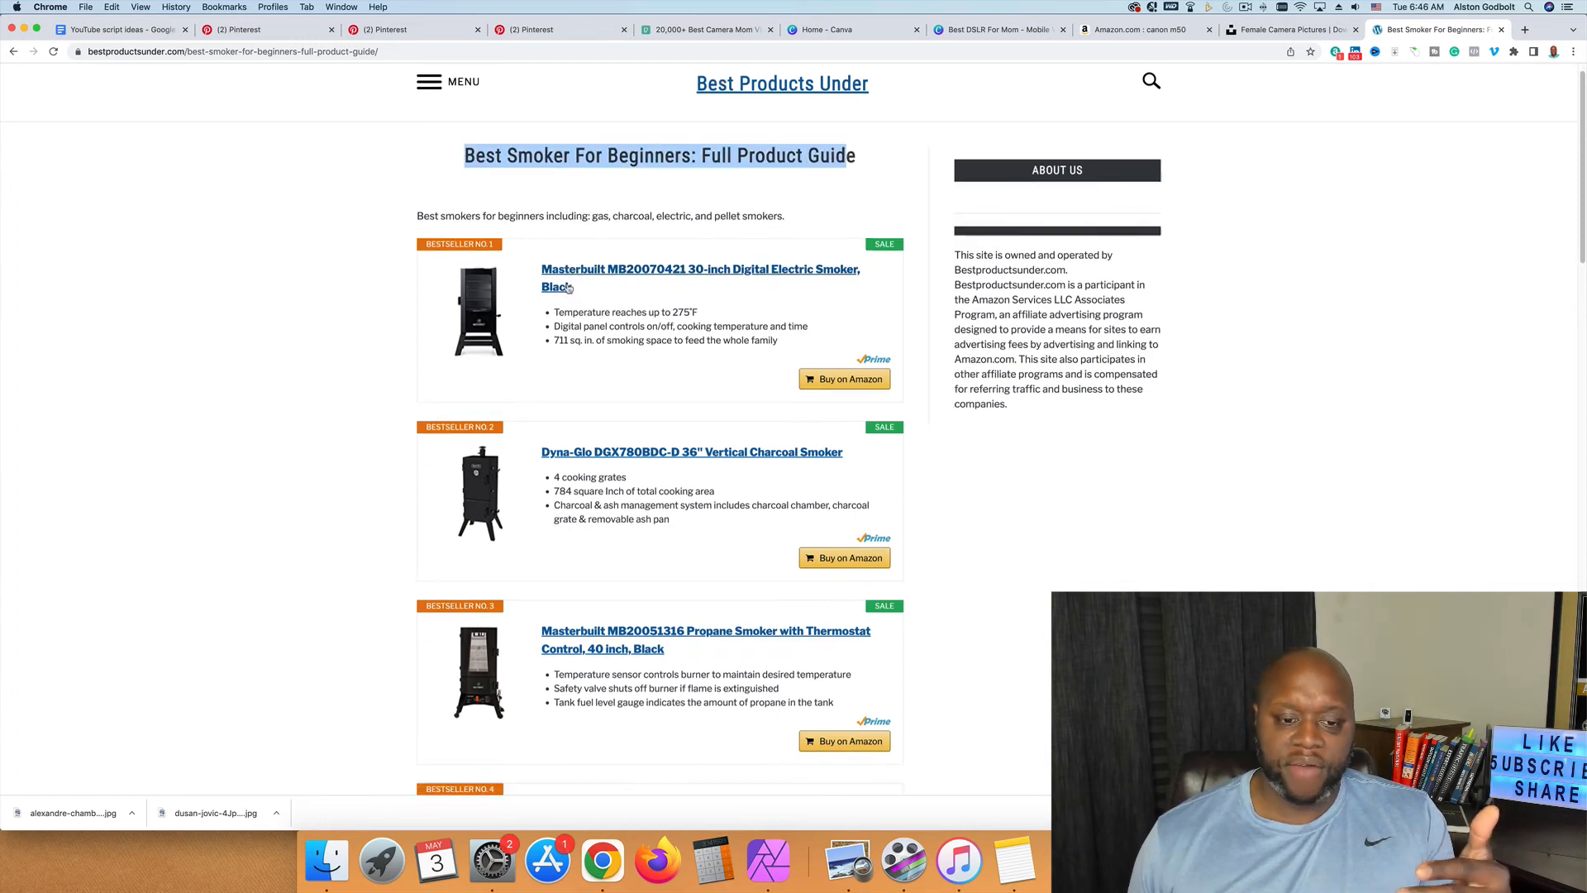
scroll(744, 354, "down", 2)
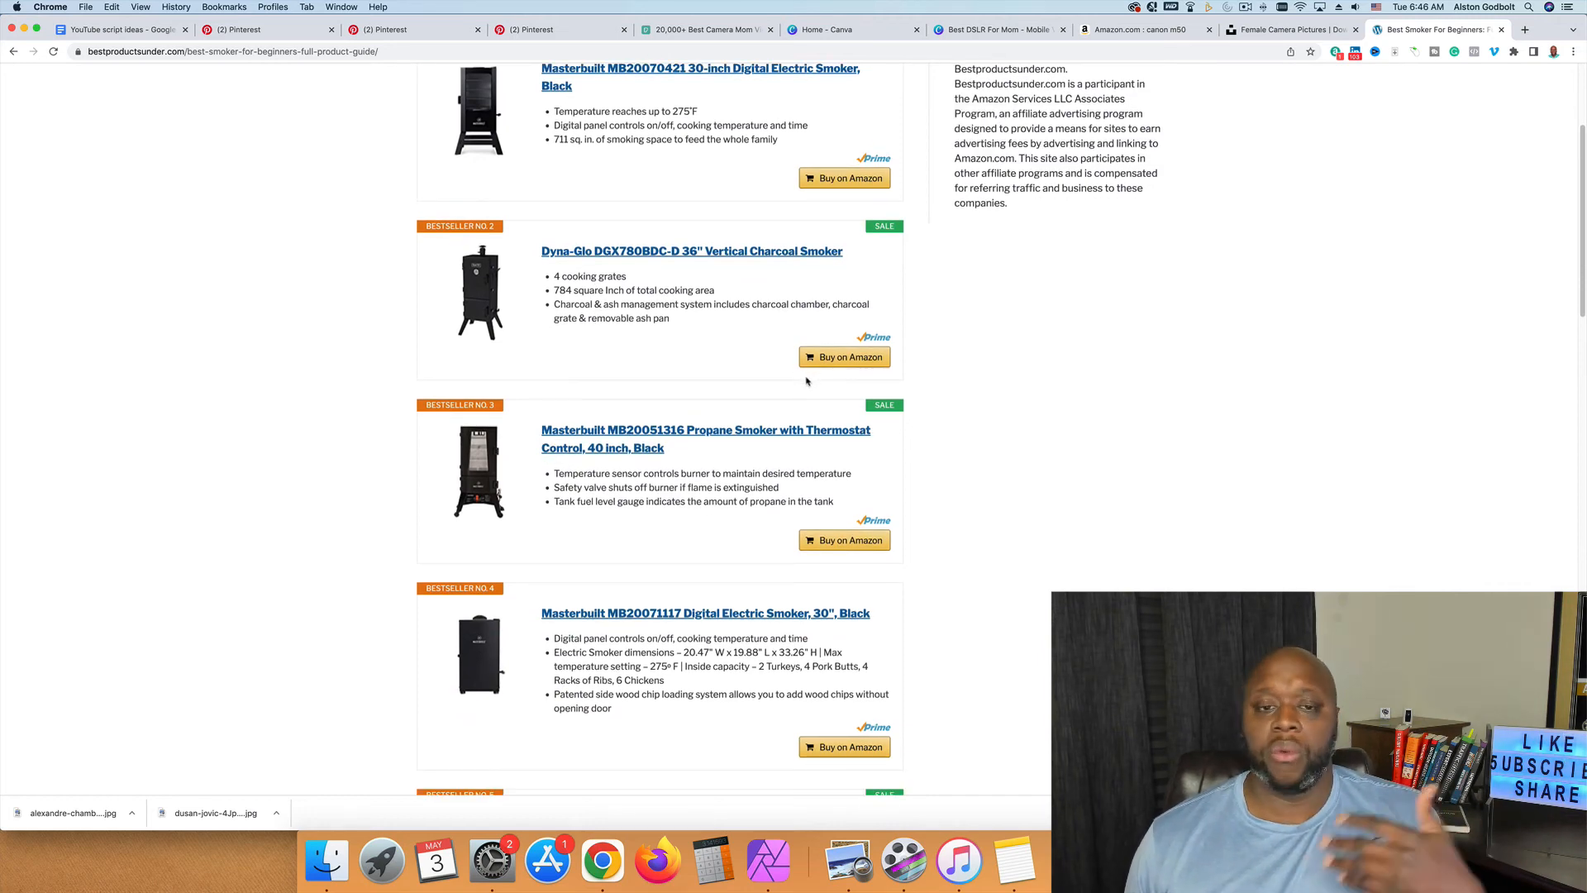
scroll(1023, 418, "up", 4)
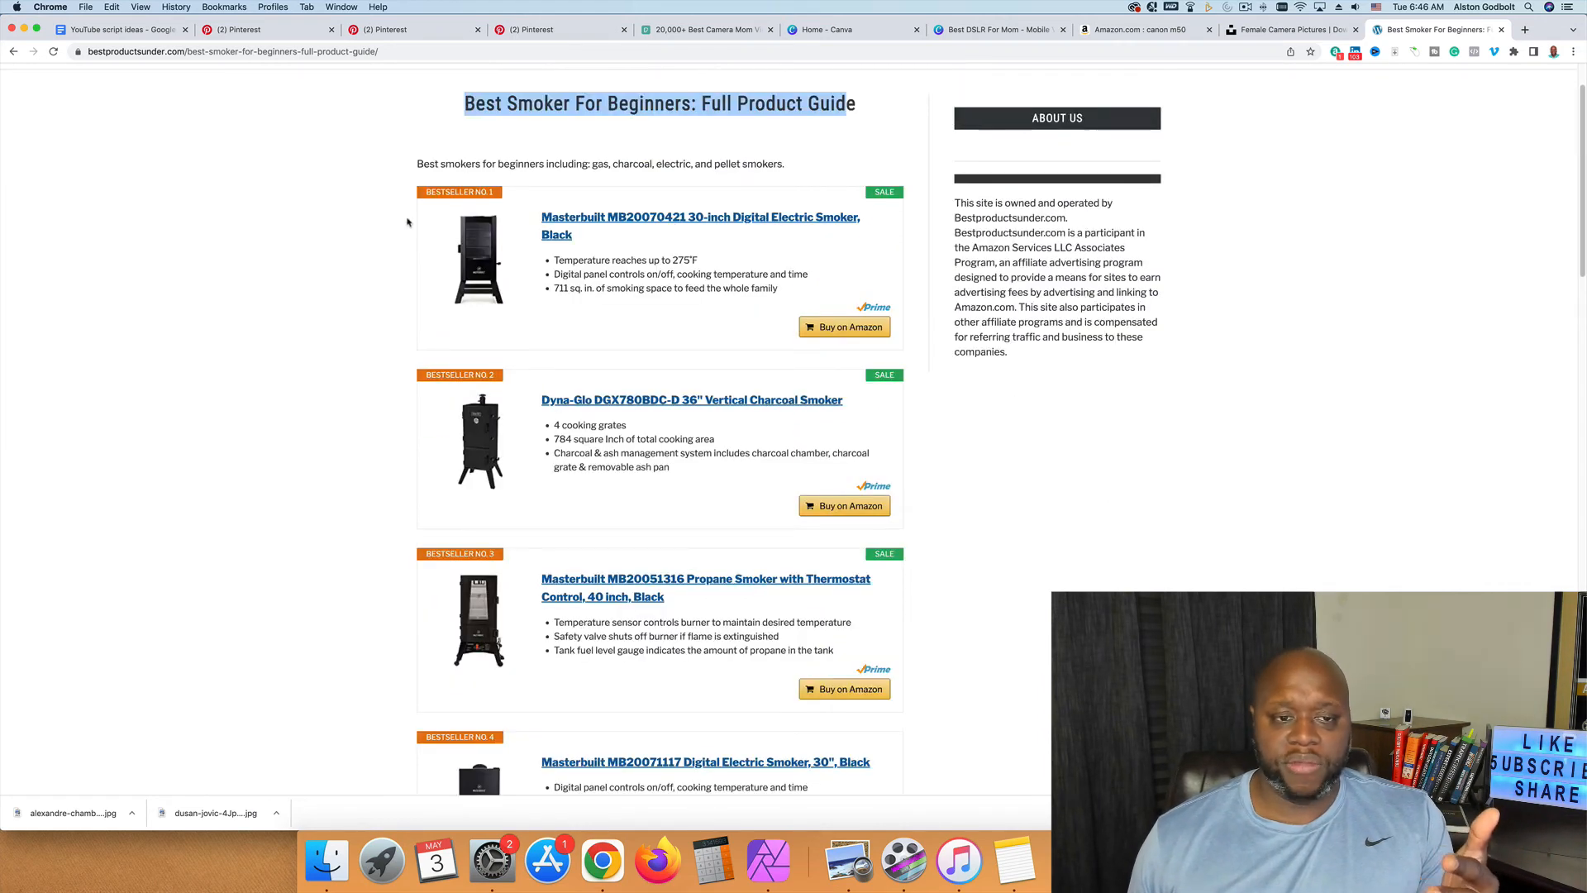
left_click(228, 315)
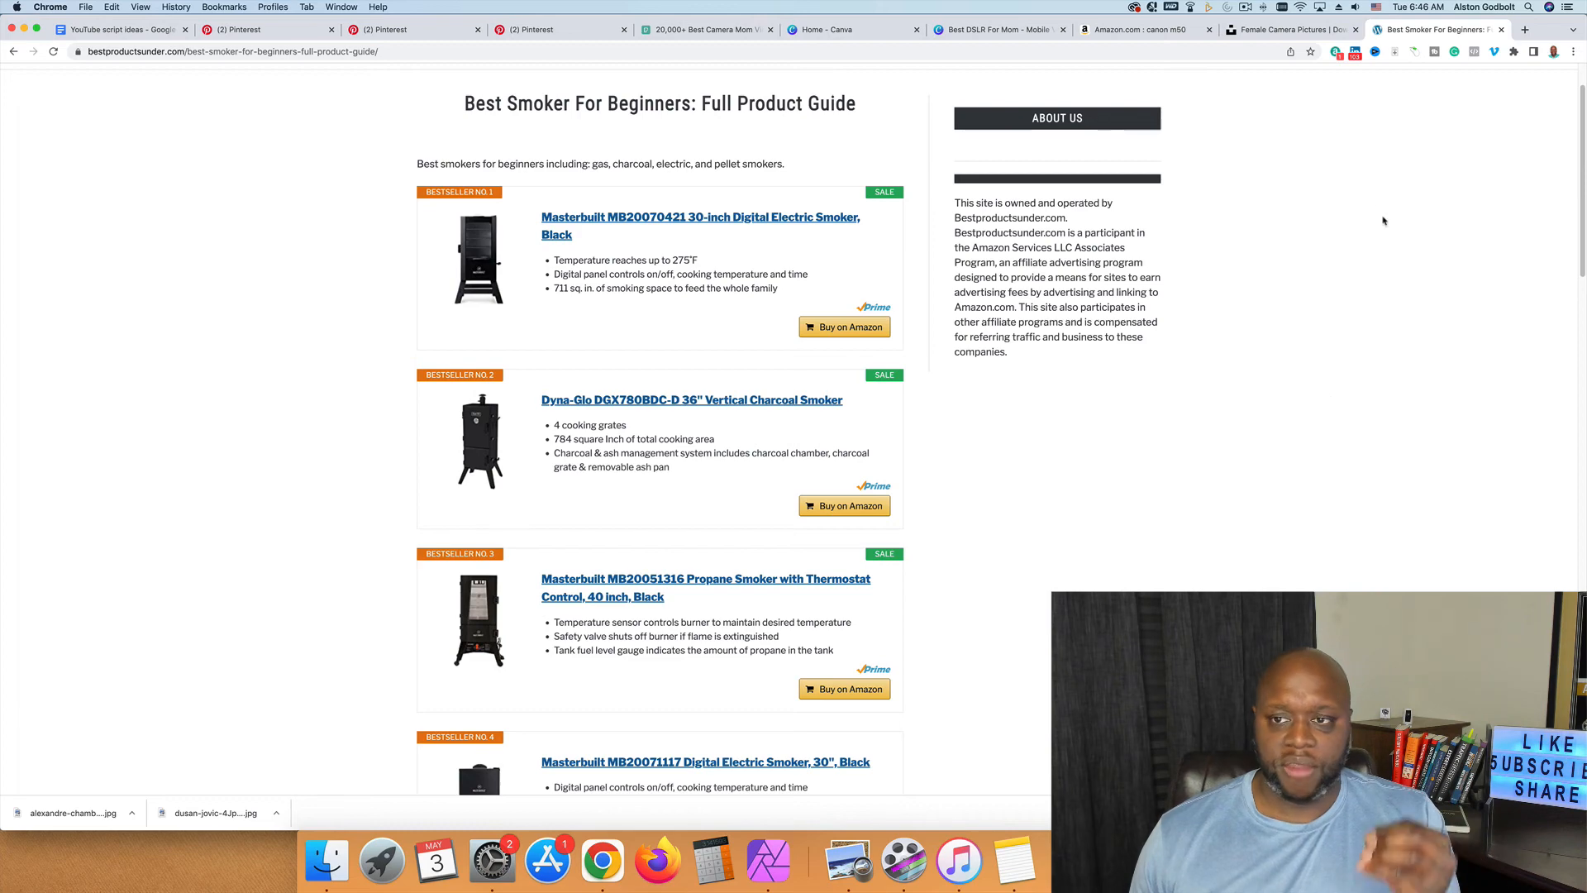
Step: Review the Unsplash female camera photos, the Amazon "canon m50" results, the Pinterest pages and the Canva home page
left_click(1273, 31)
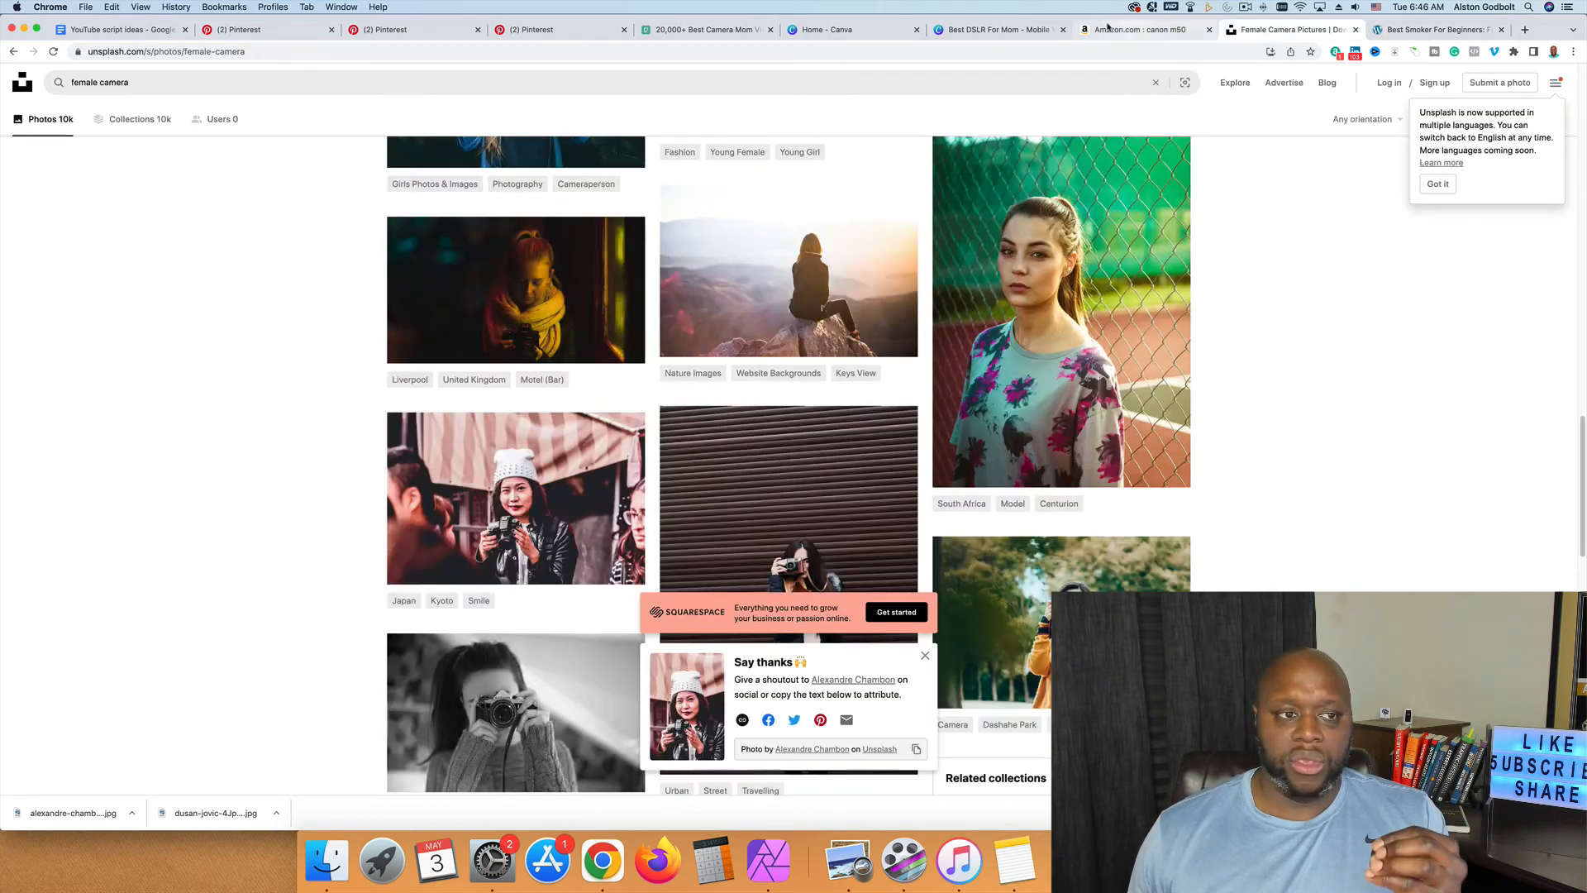
left_click(1156, 32)
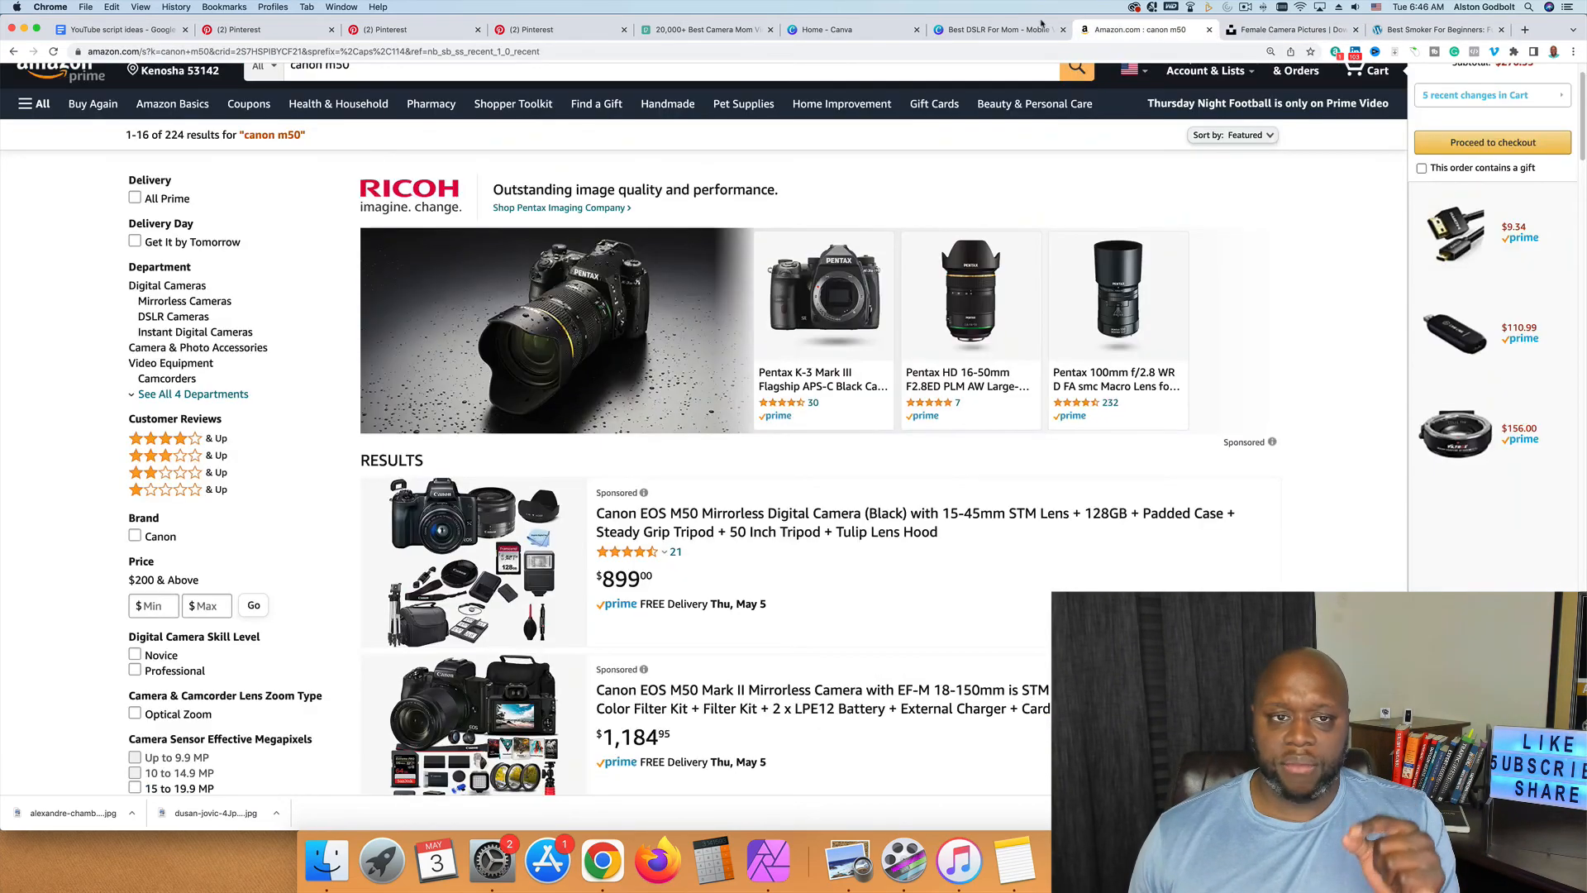
left_click(222, 31)
left_click(397, 31)
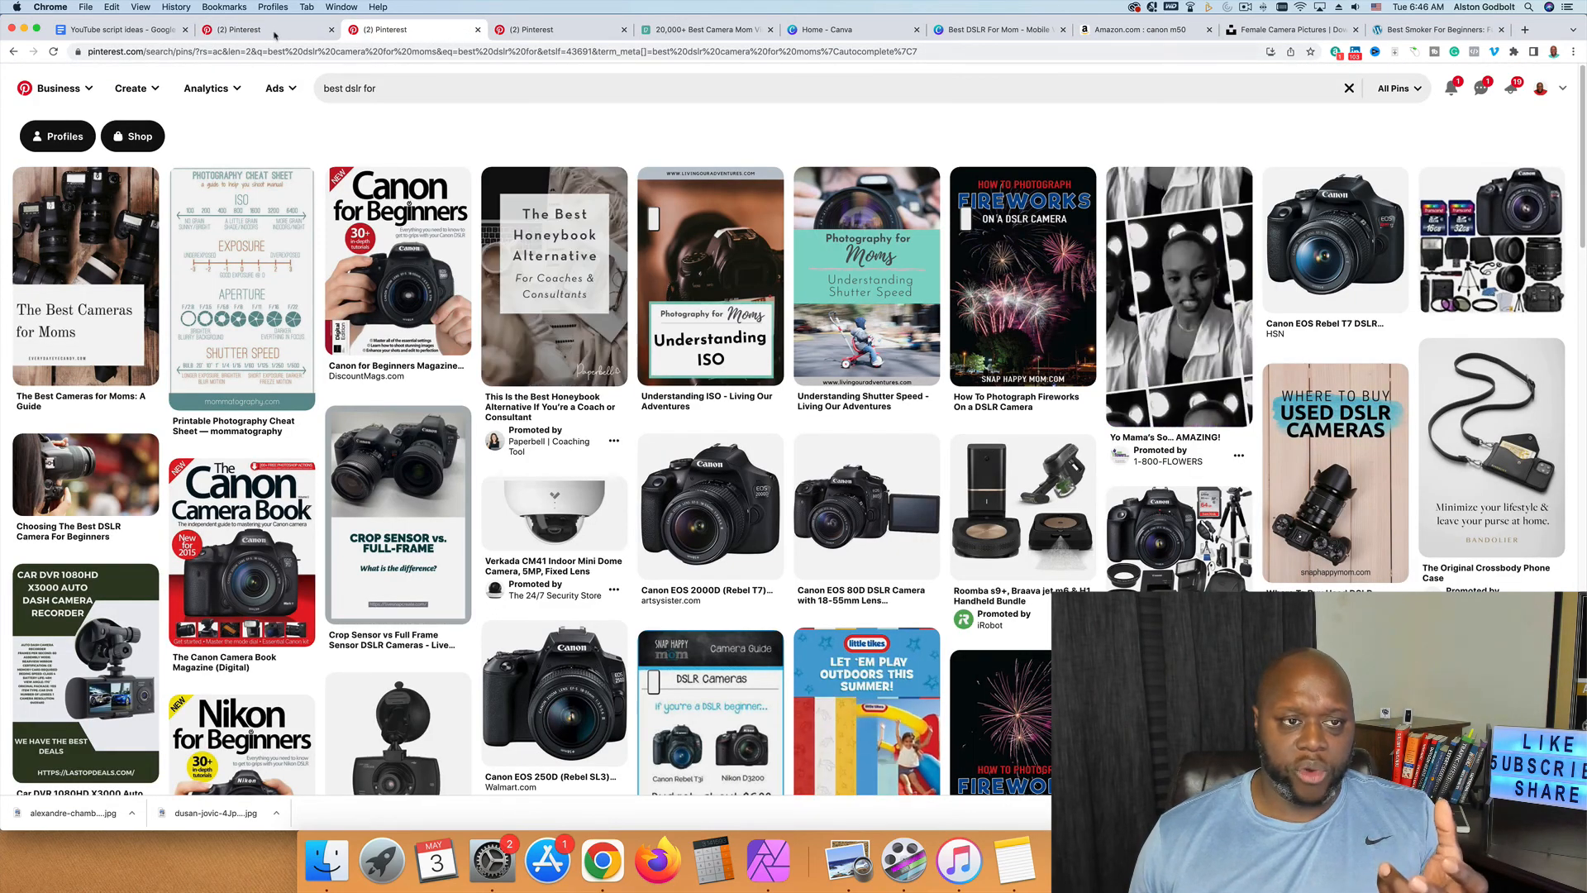
left_click(277, 31)
left_click(827, 30)
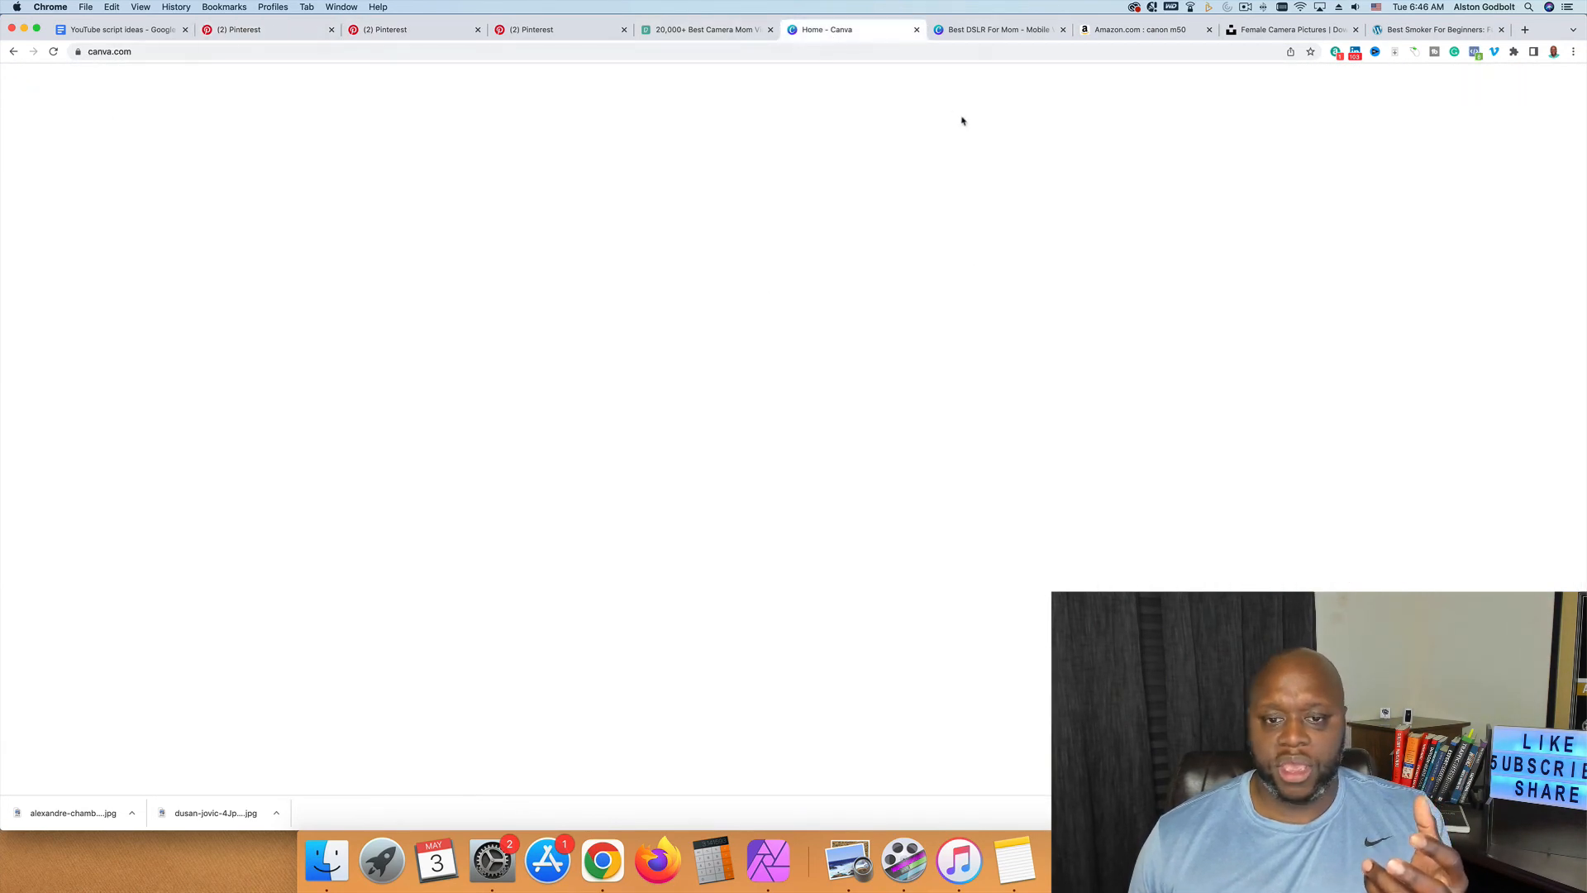
Step: Return to the Canva design and reduce the website address to font size 44 so that it fits on one line
left_click(1000, 29)
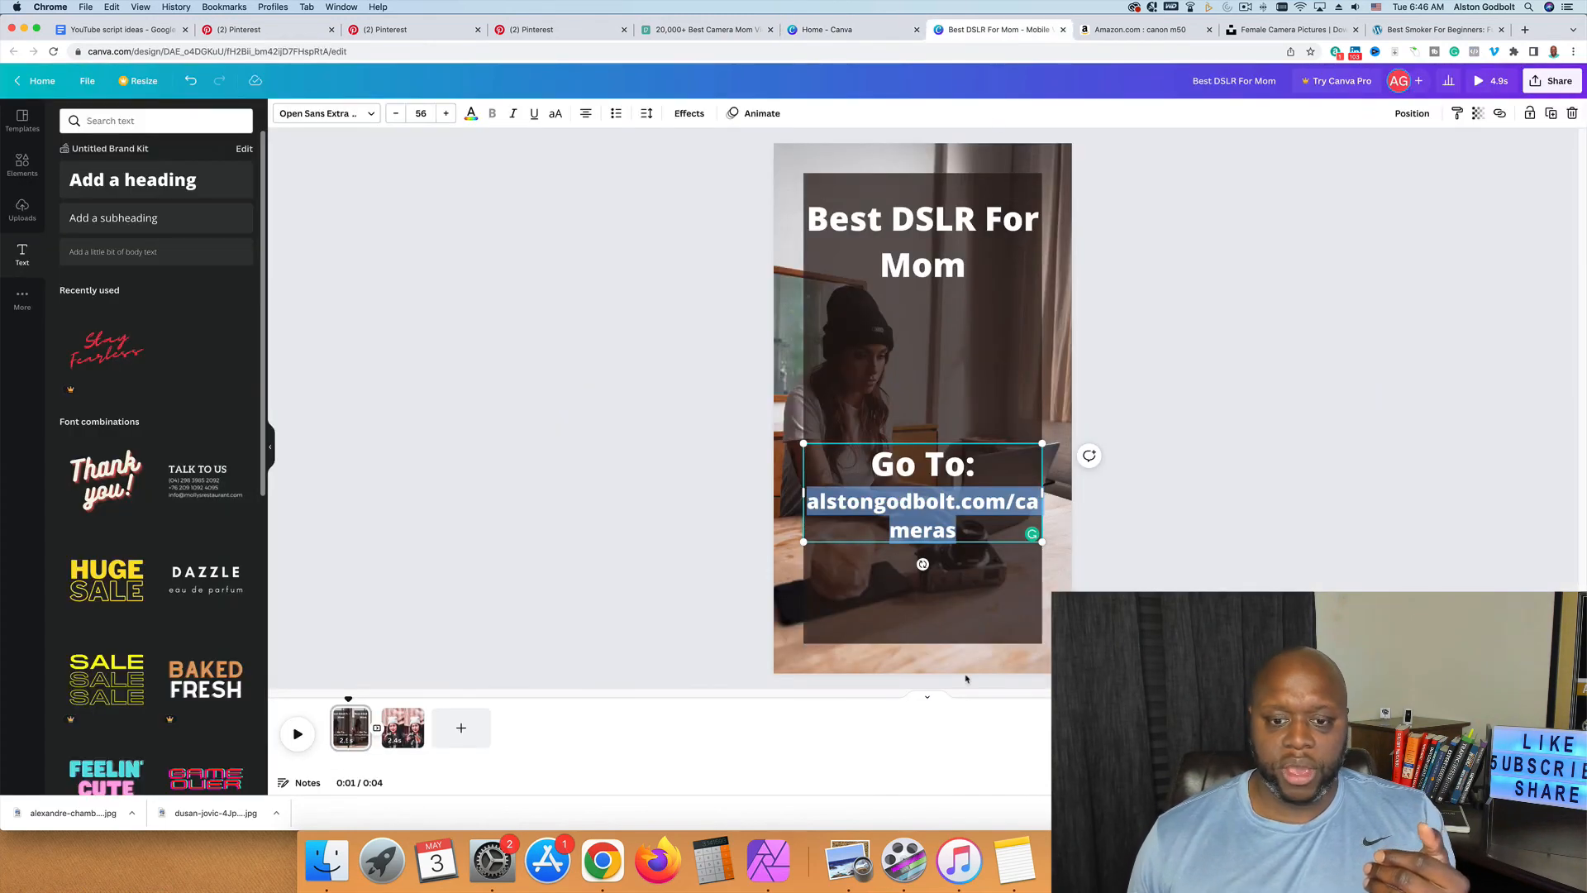
left_click(396, 114)
left_click(396, 114)
left_click(396, 114)
left_click(396, 114)
left_click(396, 114)
left_click(396, 114)
left_click(396, 114)
left_click(396, 114)
left_click(396, 114)
left_click(396, 114)
left_click(396, 114)
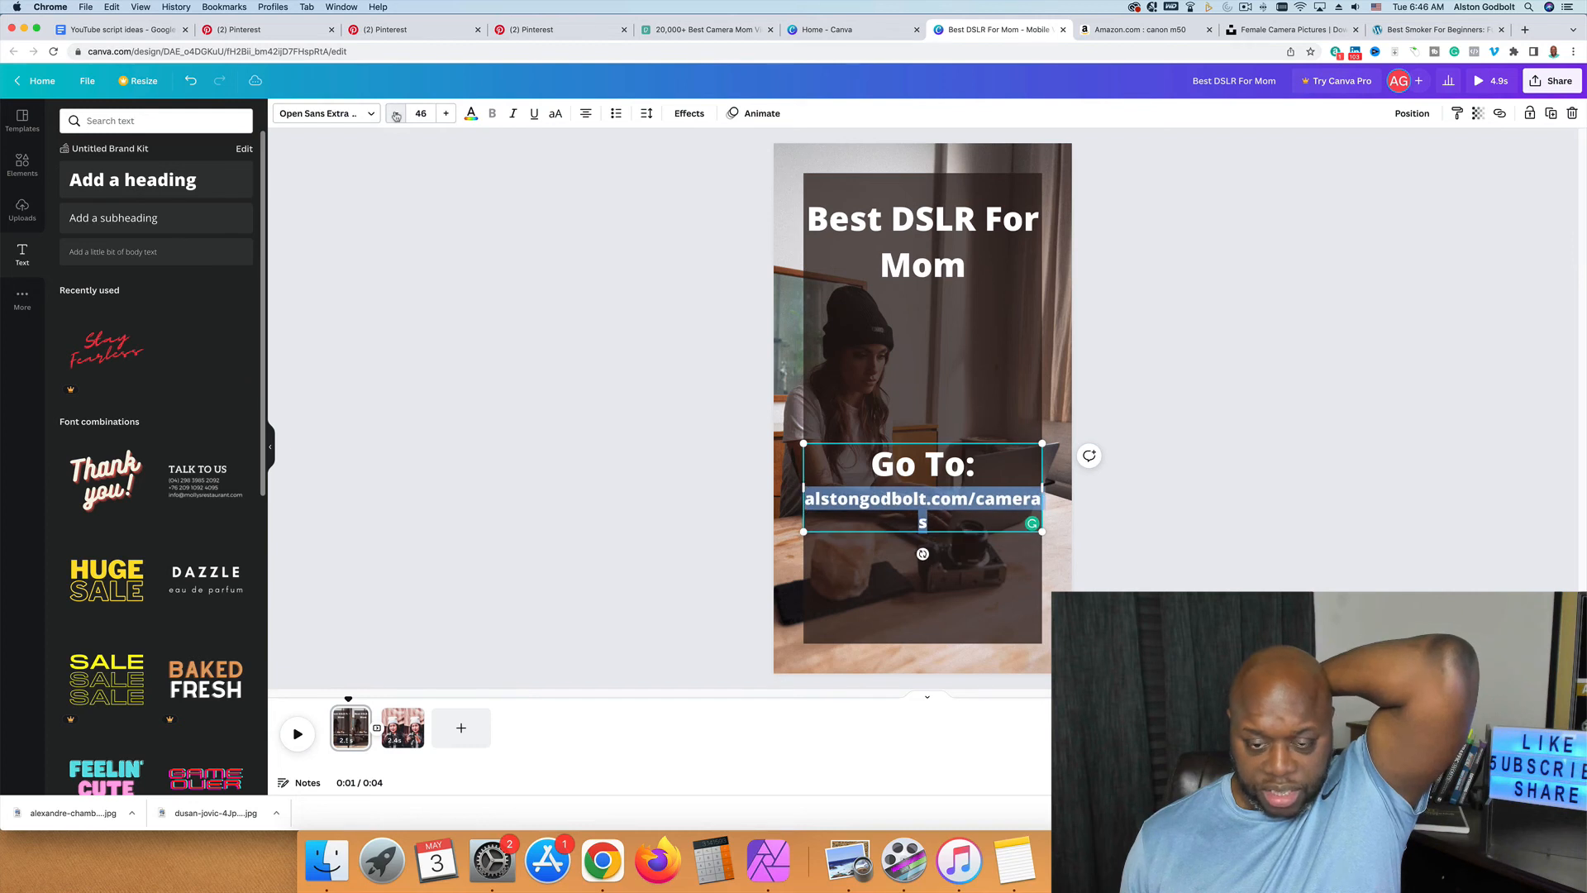
left_click(396, 114)
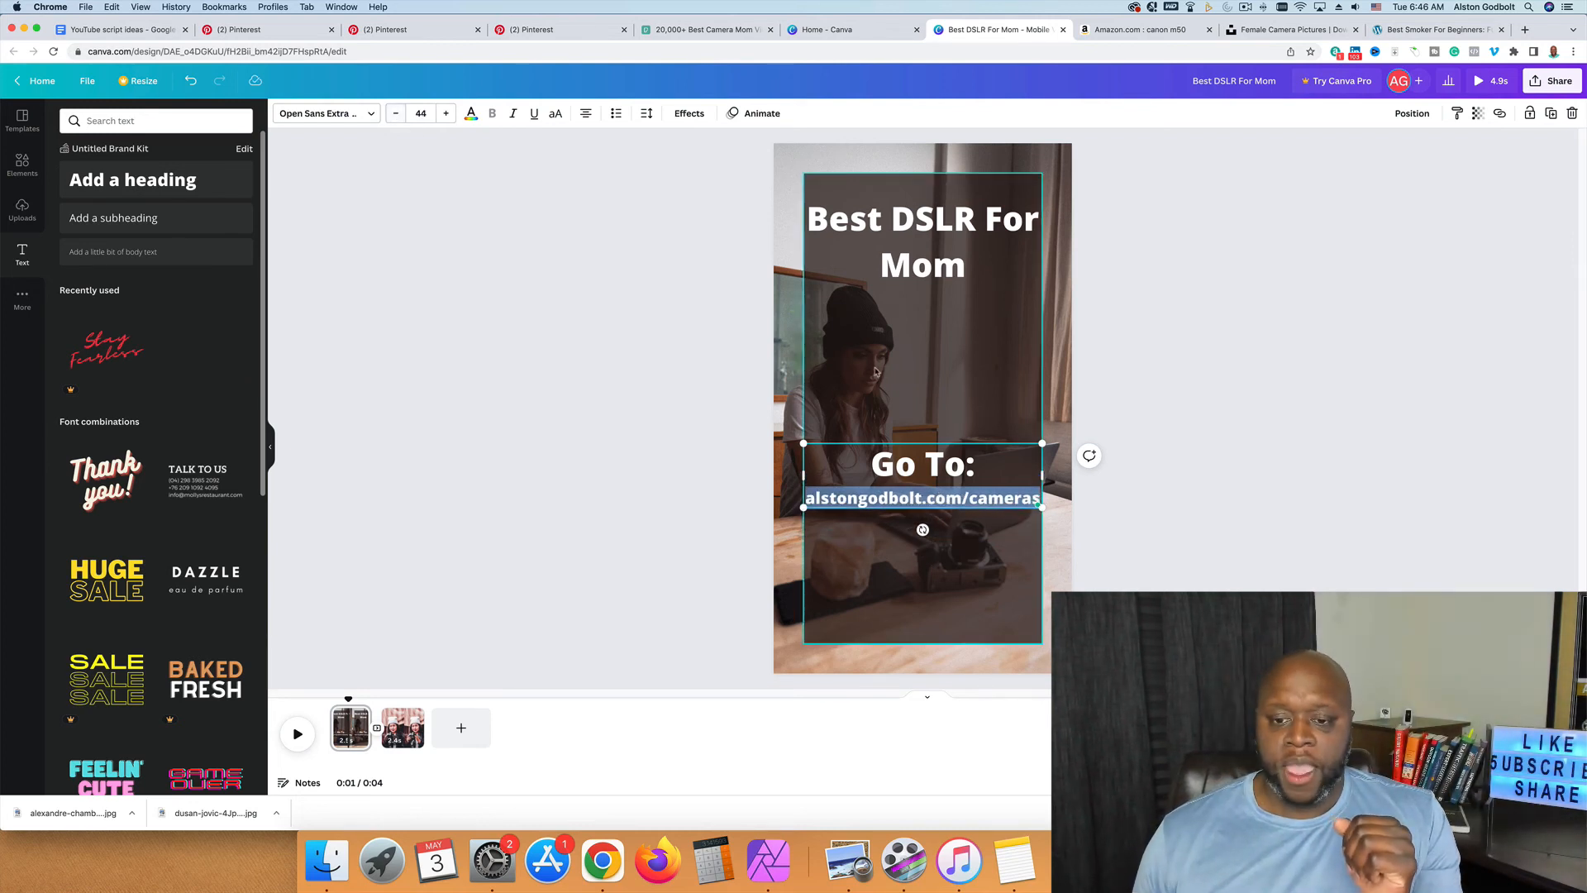
left_click(1345, 533)
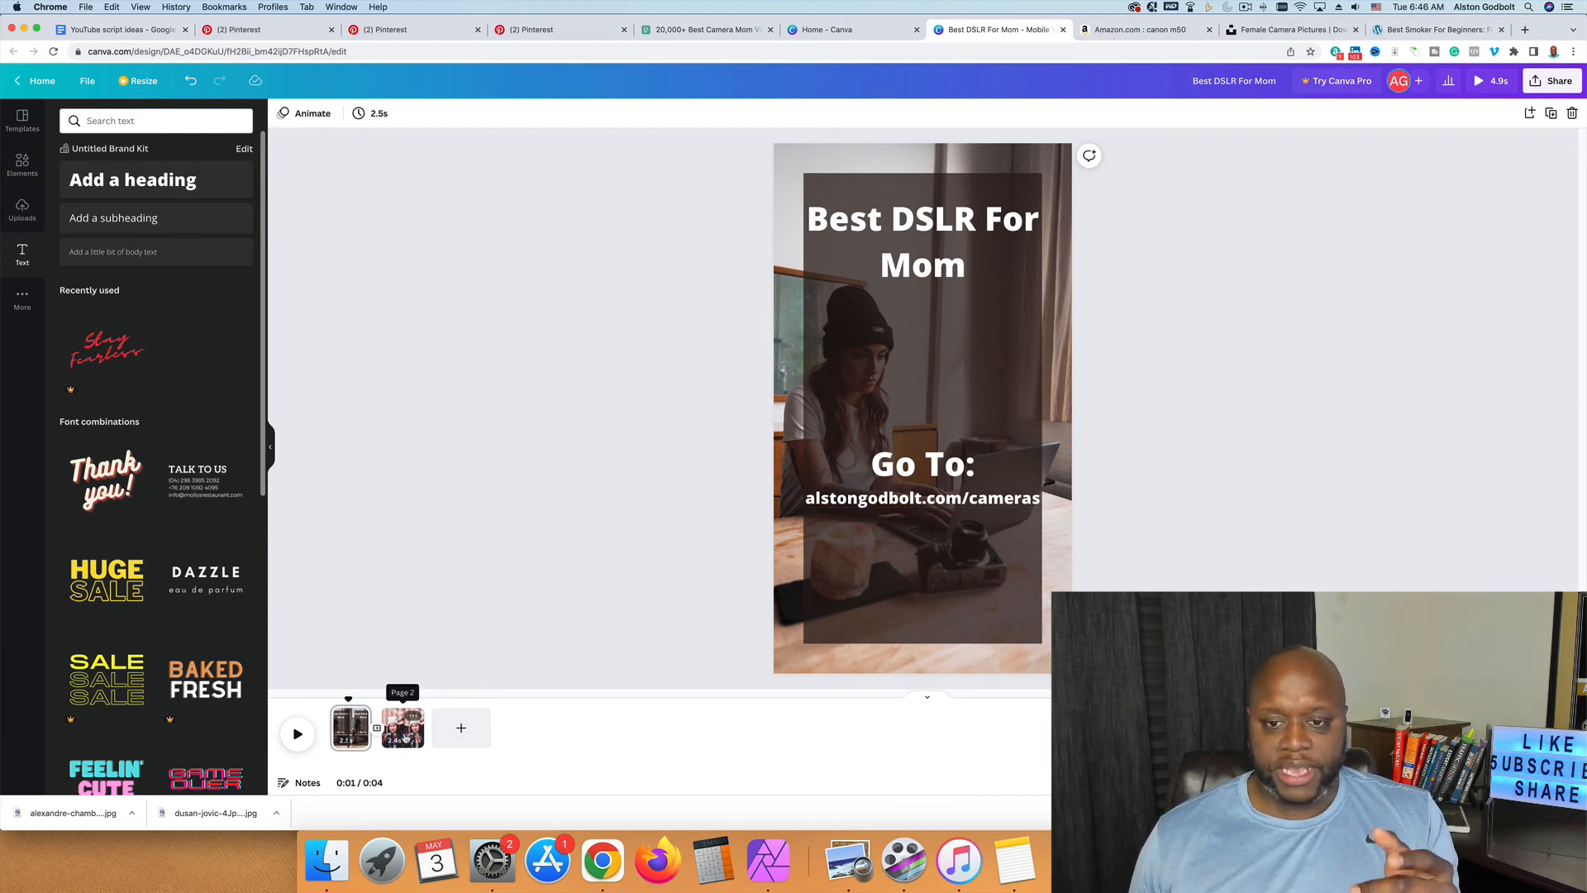
Step: View page 2 of the design, and revisit the Pinterest drafts, the "best dslr for" search results and the Canva pages
left_click(403, 728)
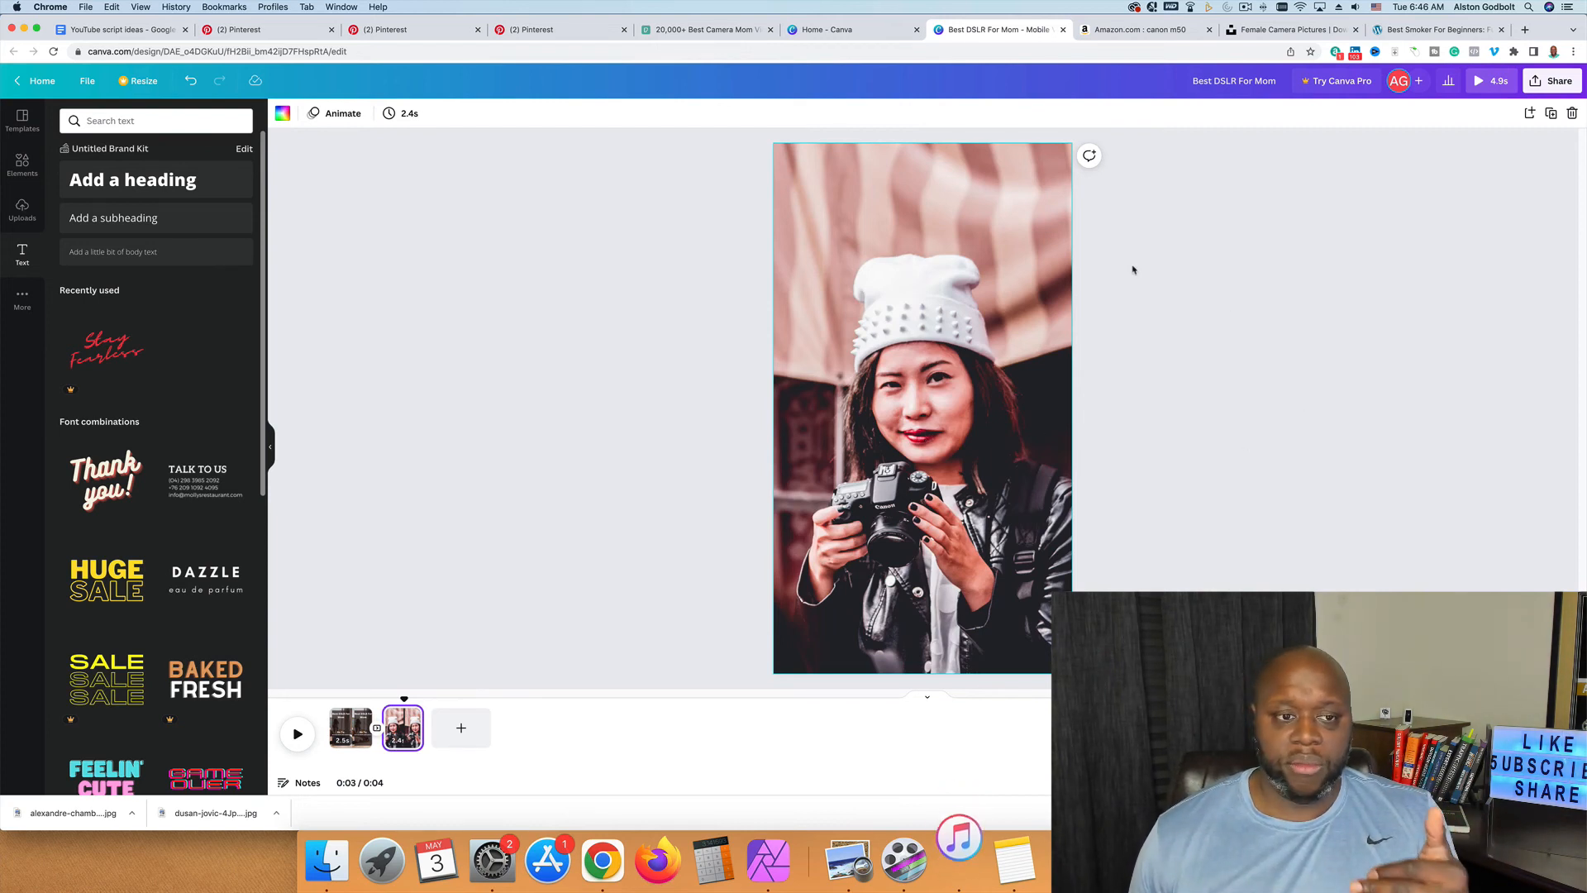
left_click(249, 29)
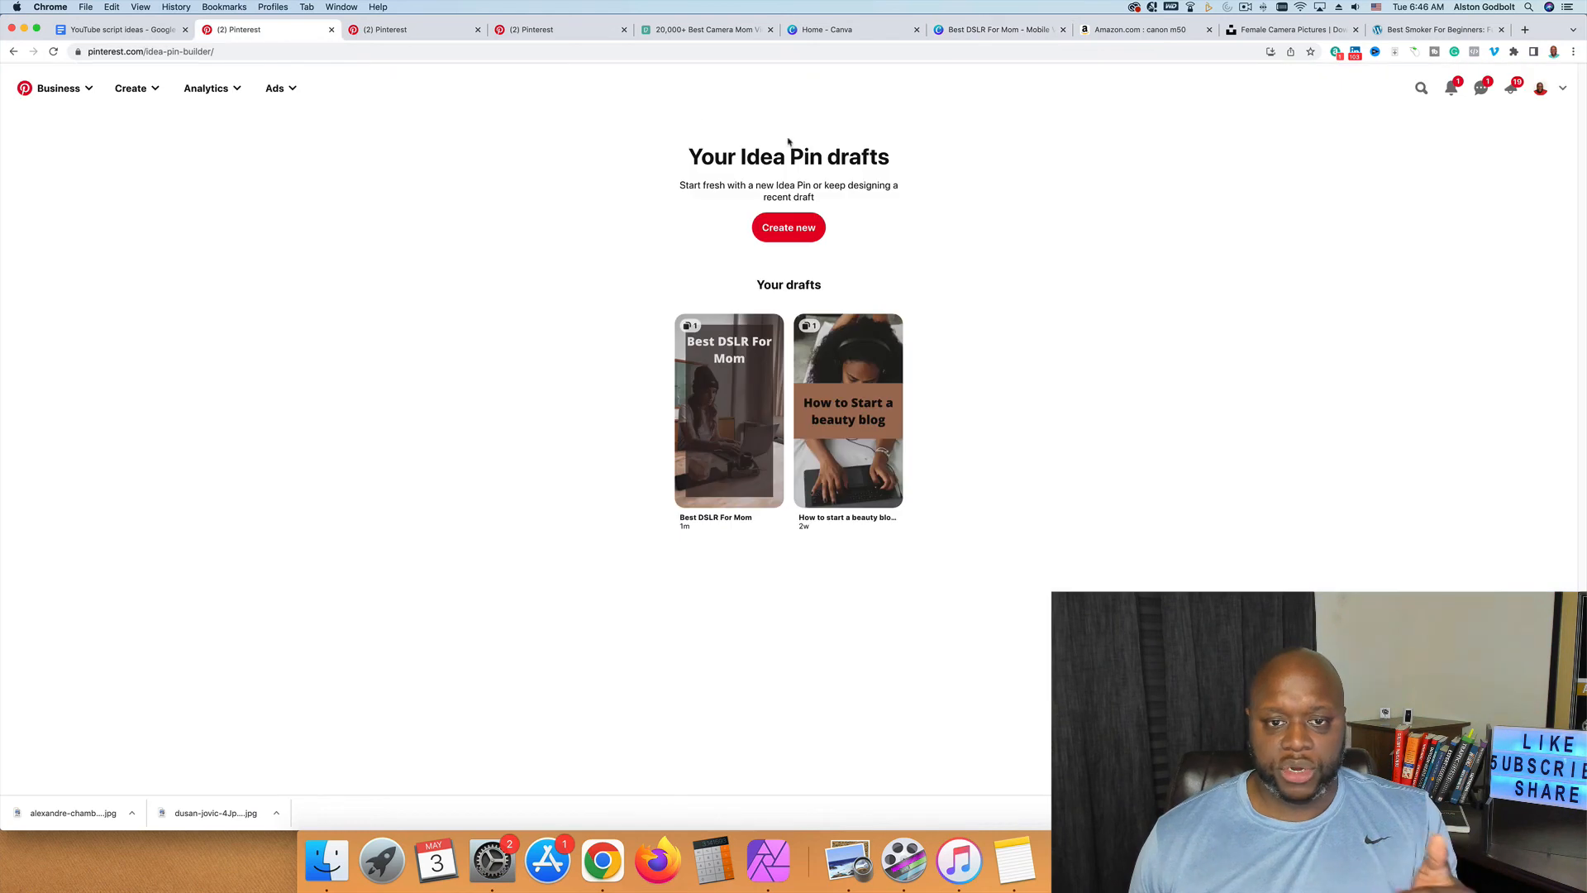
left_click(385, 29)
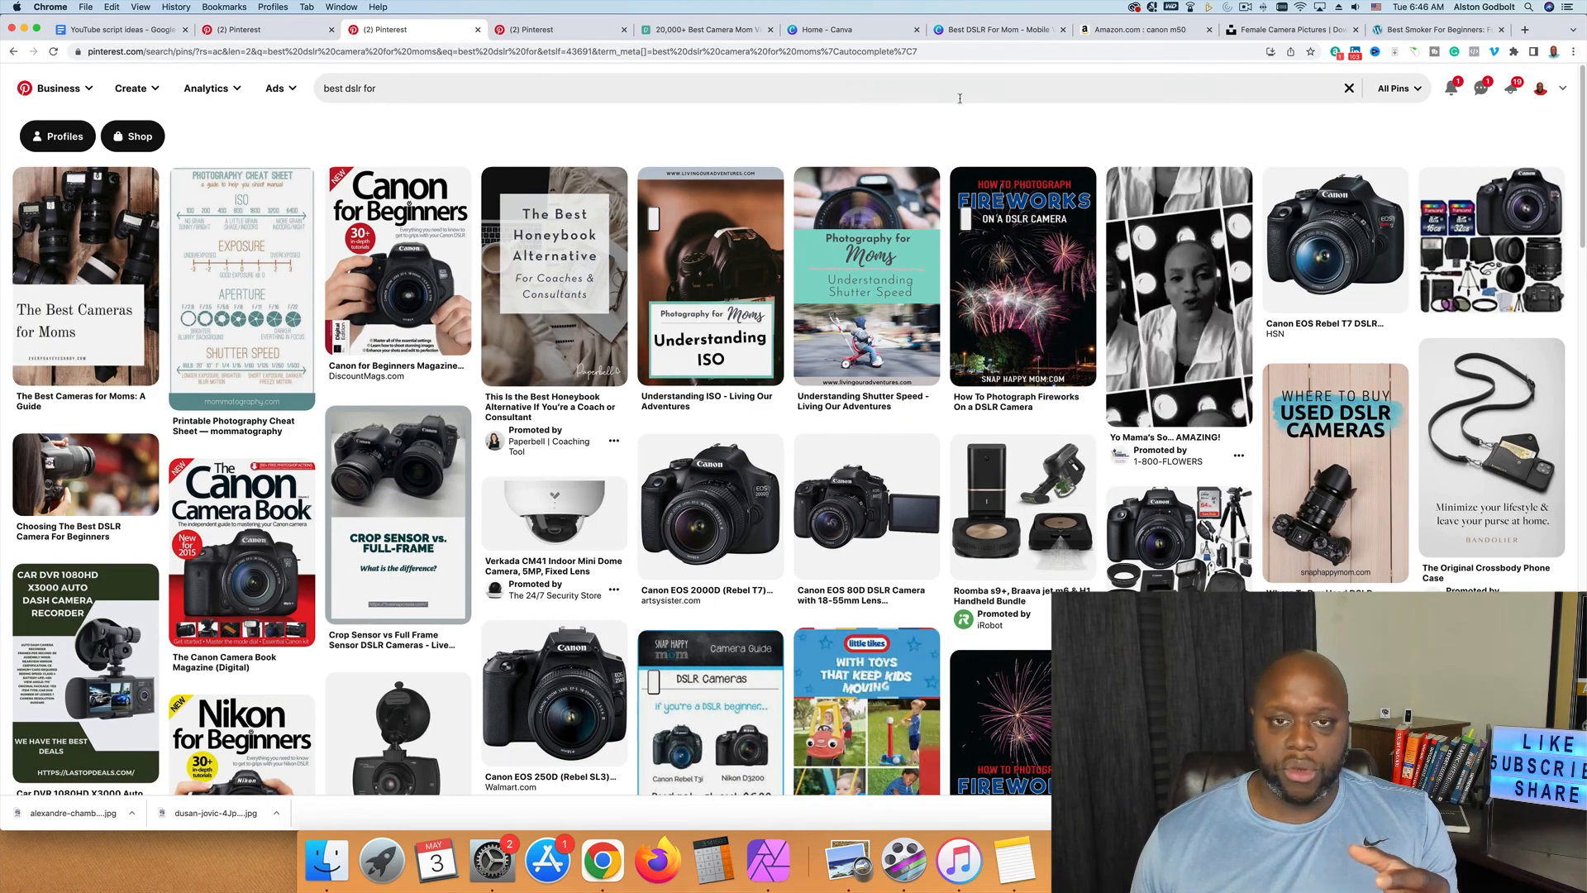
left_click(852, 32)
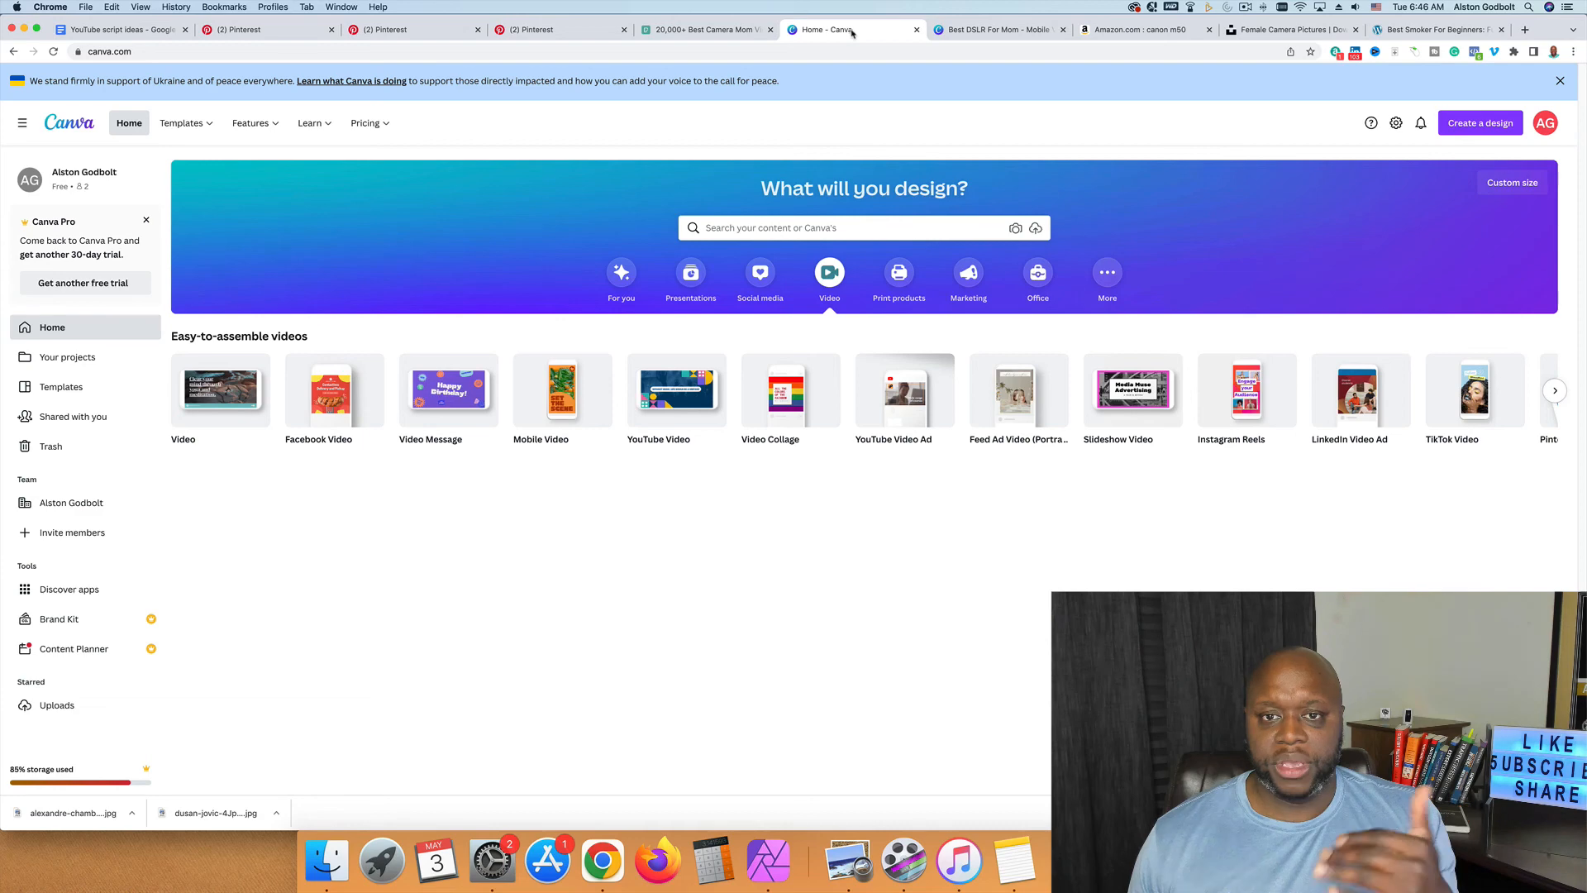
left_click(983, 32)
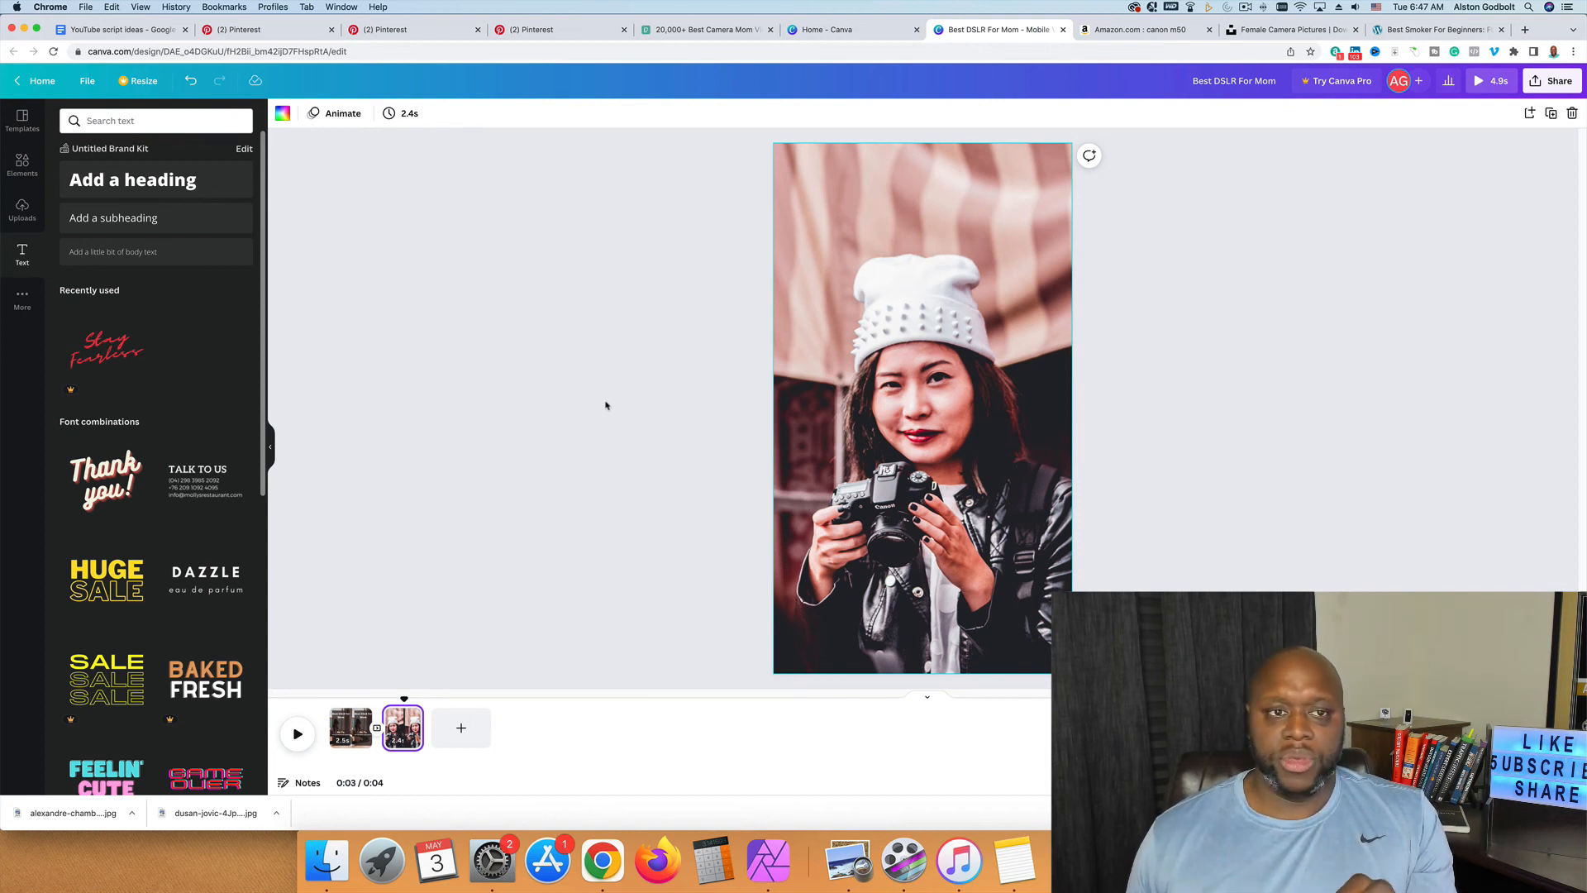
Step: Open the Pinterest profile and examine its website link and the website addresses shown on the created Idea Pins
left_click(239, 32)
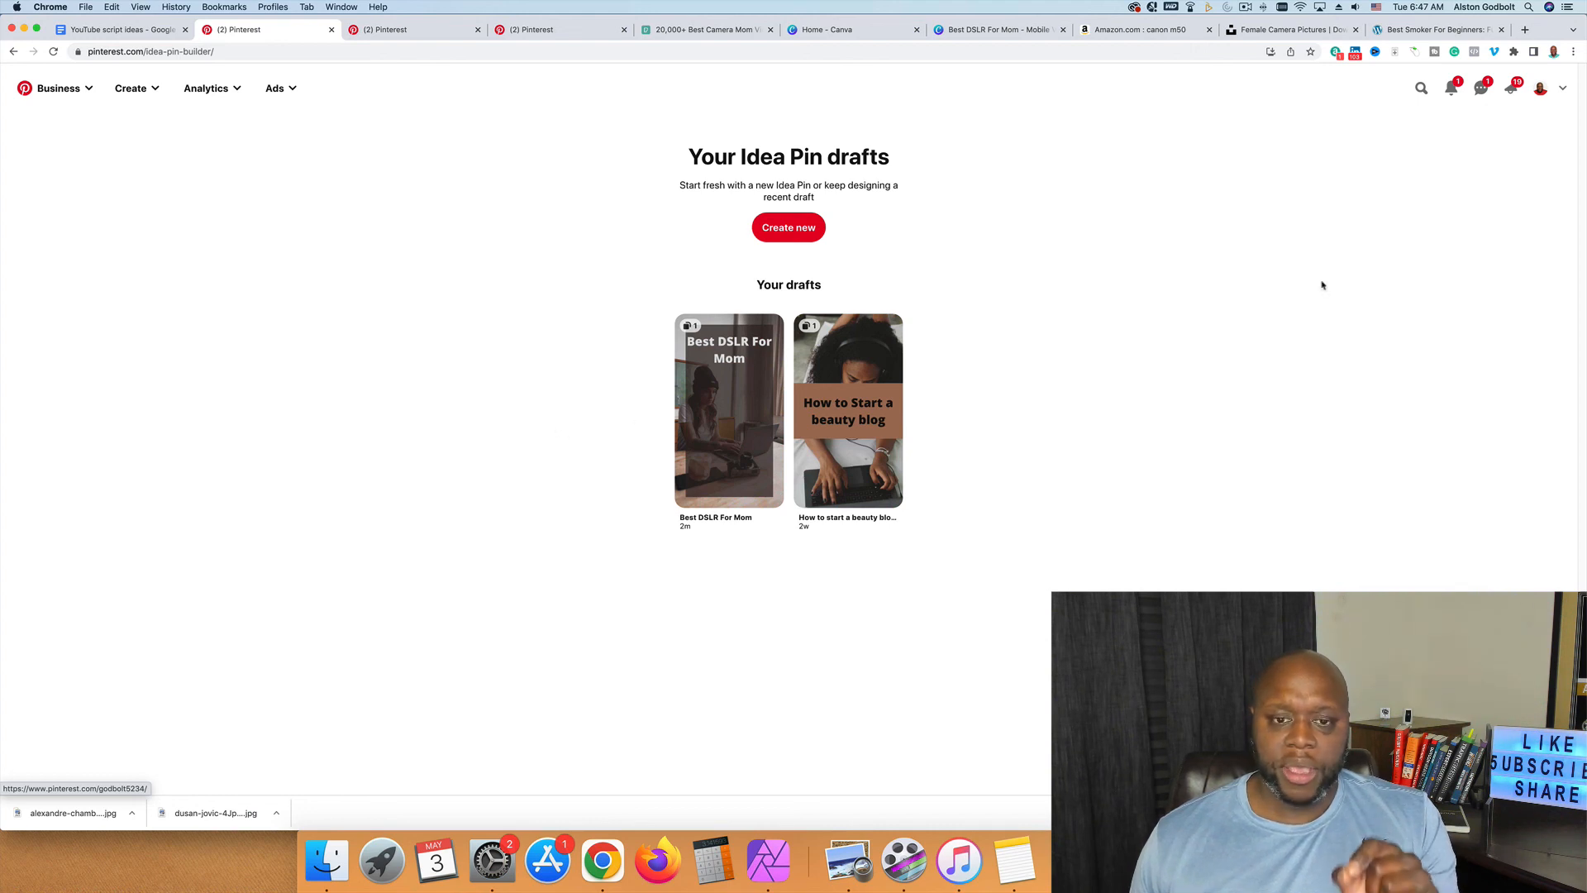
left_click(1540, 88)
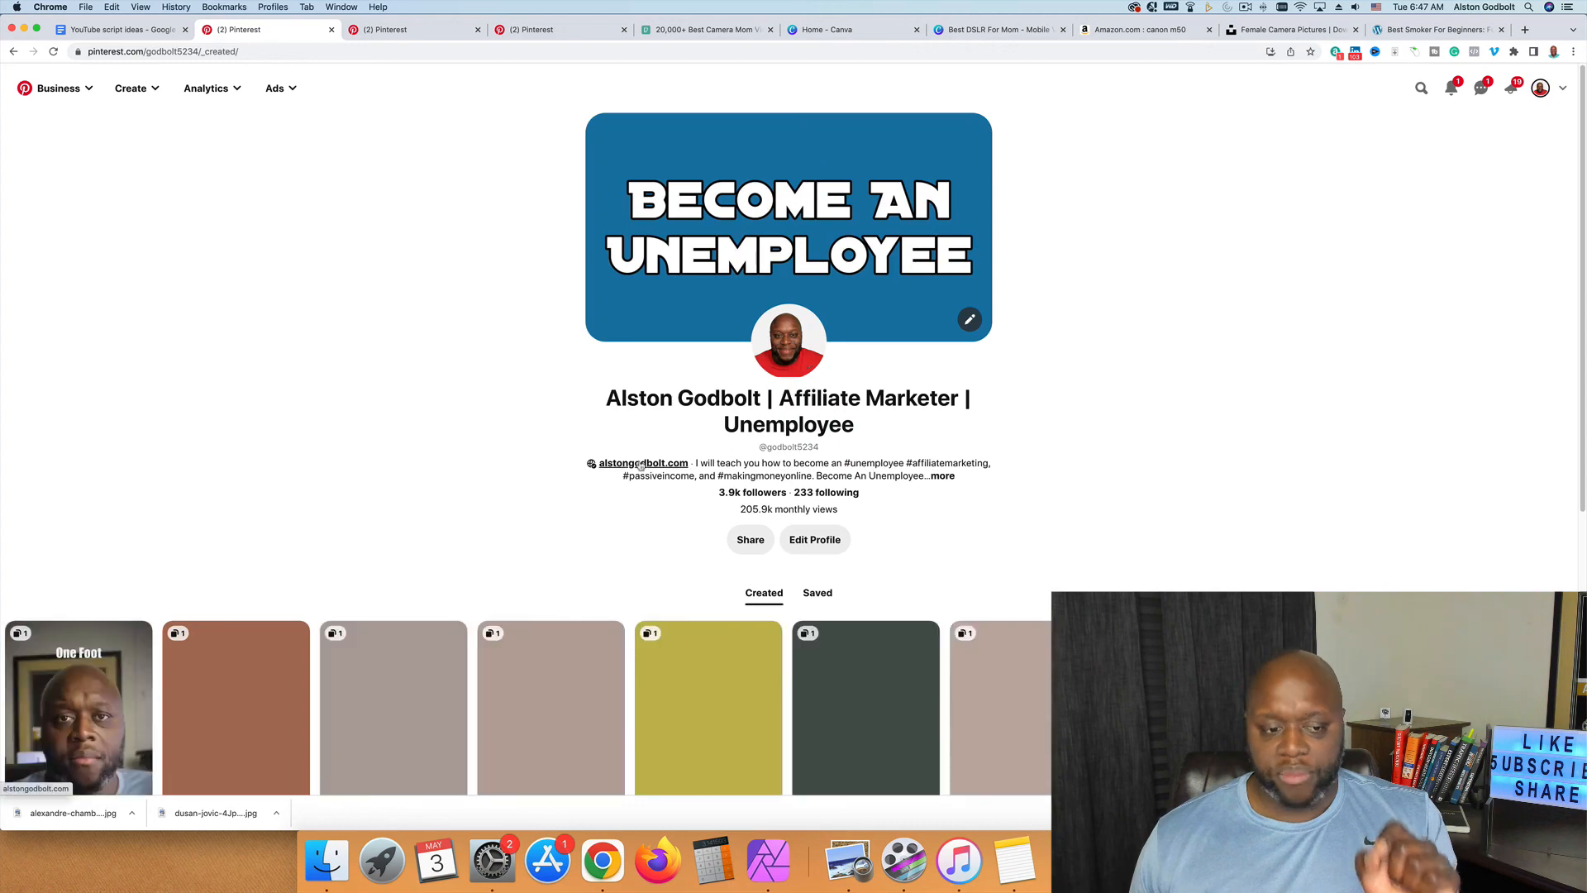
scroll(240, 521, "down", 3)
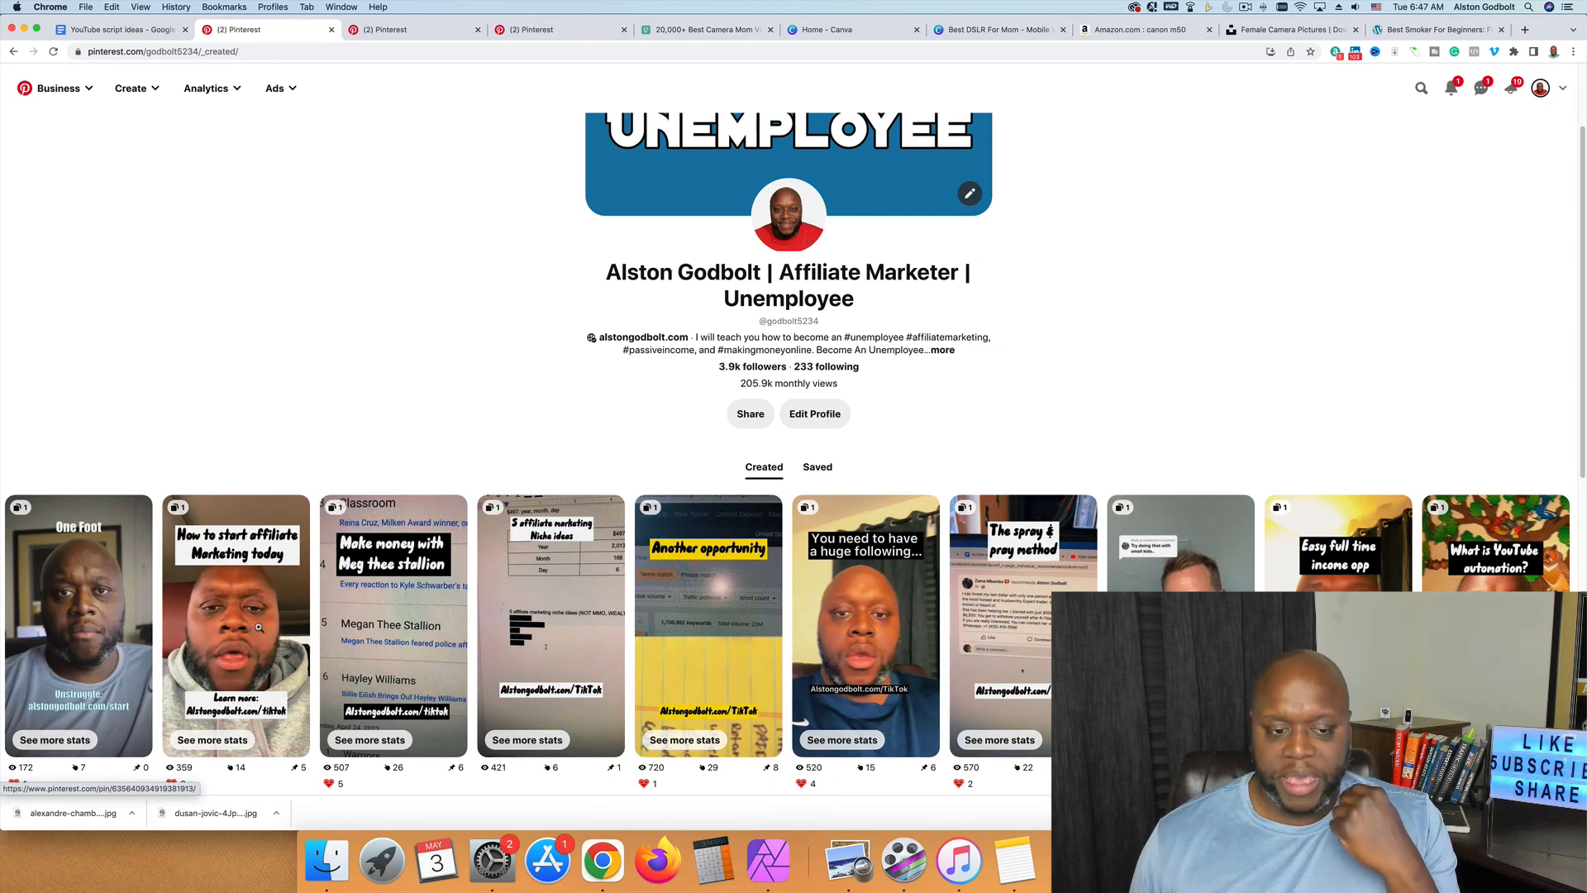
scroll(413, 353, "down", 1)
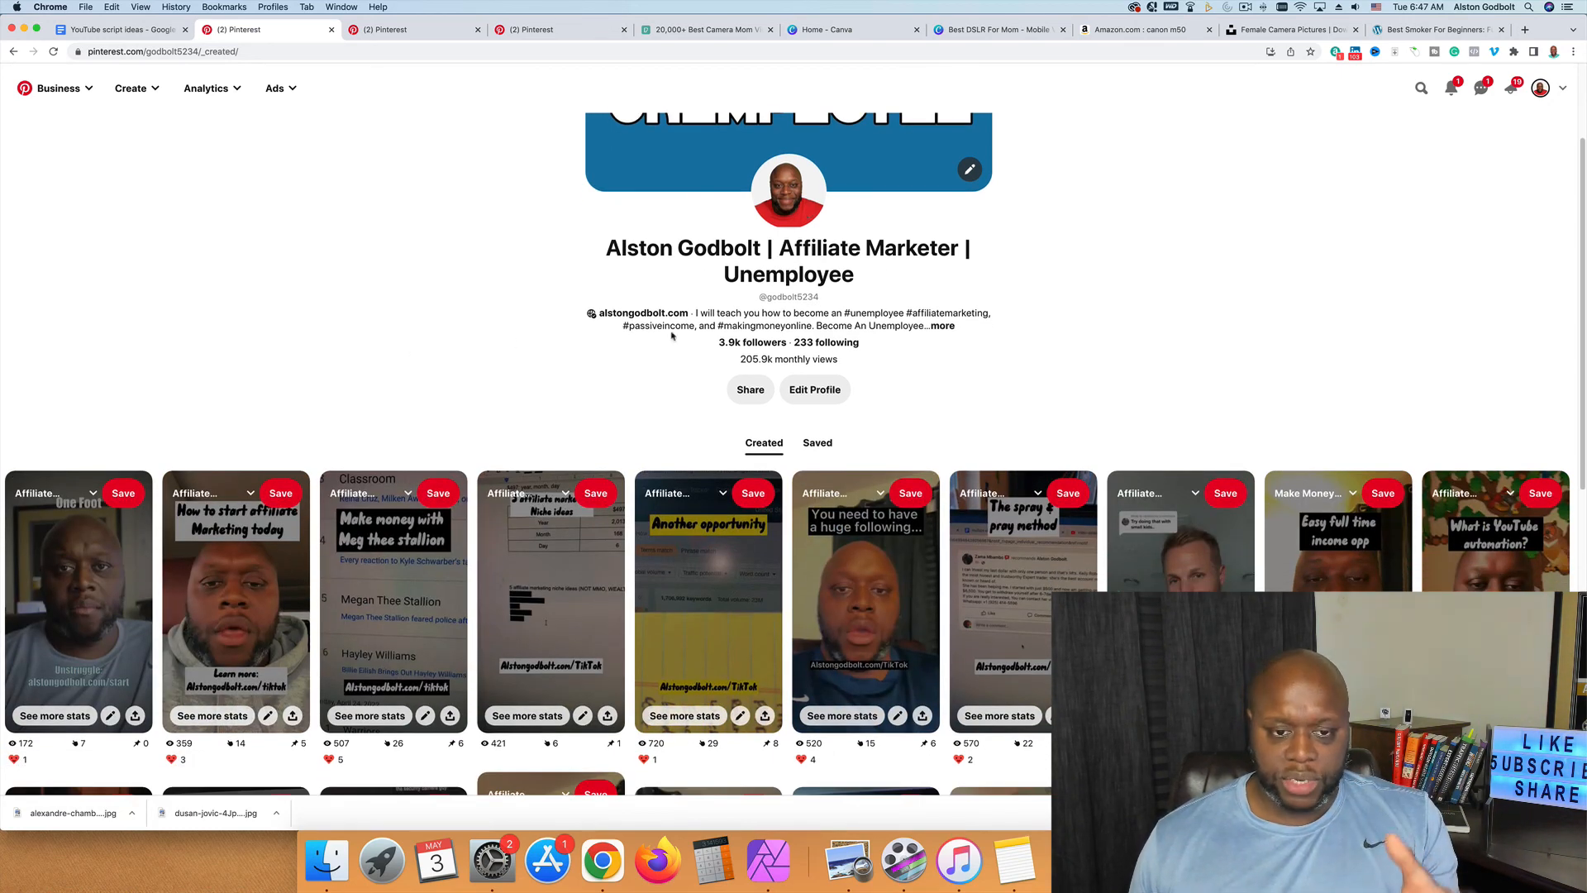